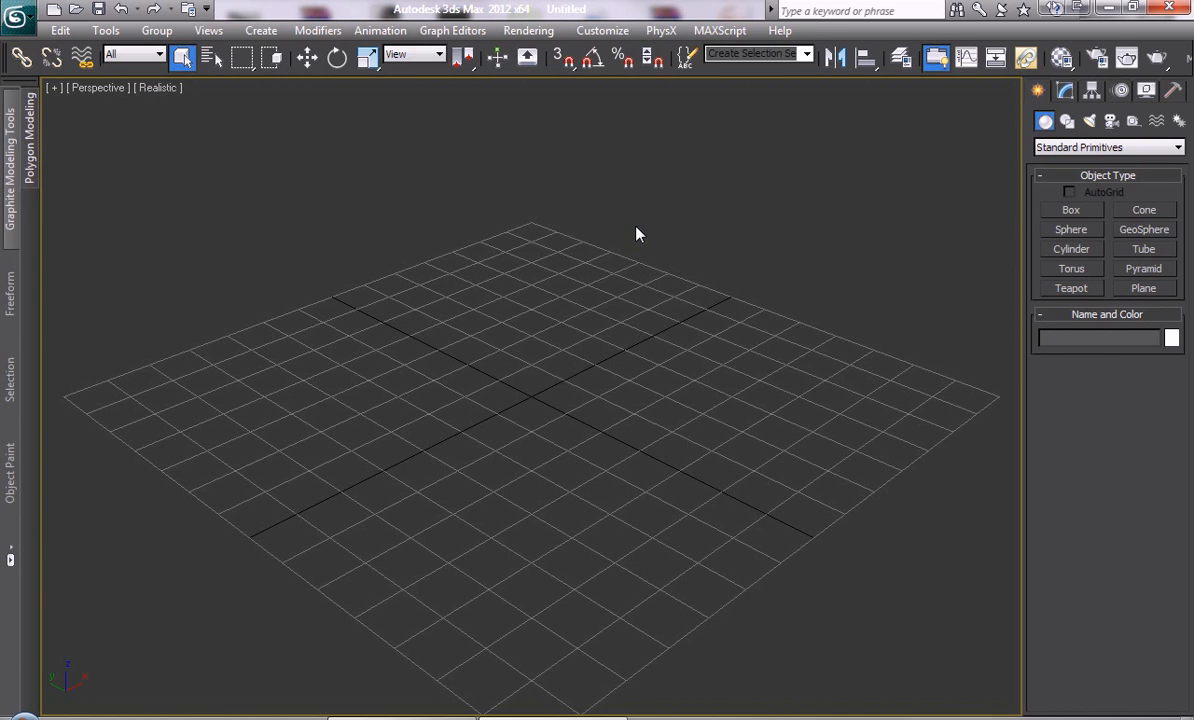
Create a pointed 24-sided cone with a base radius of about 14.5 cm near the grid's centre
{"action": "left_click", "coordinate": [1130, 214]}
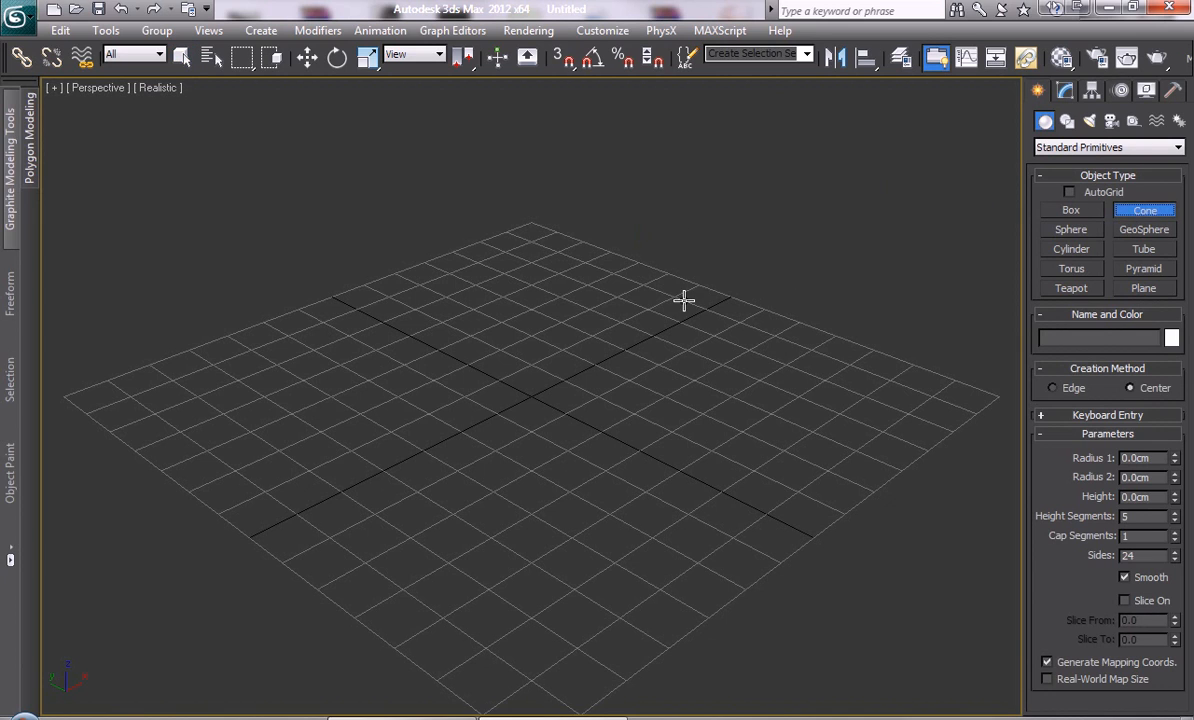
{"action": "left_click_drag", "start_coordinate": [521, 385], "coordinate": [595, 392]}
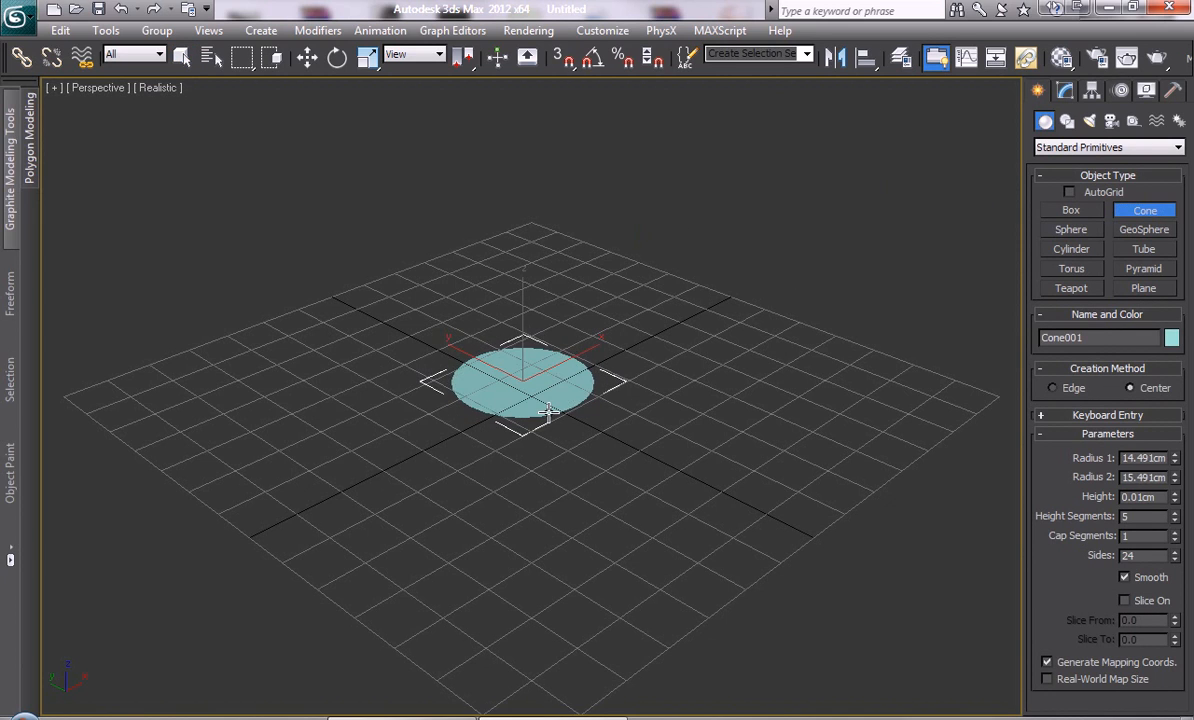
{"action": "left_click", "coordinate": [602, 301]}
{"action": "right_click", "coordinate": [672, 297]}
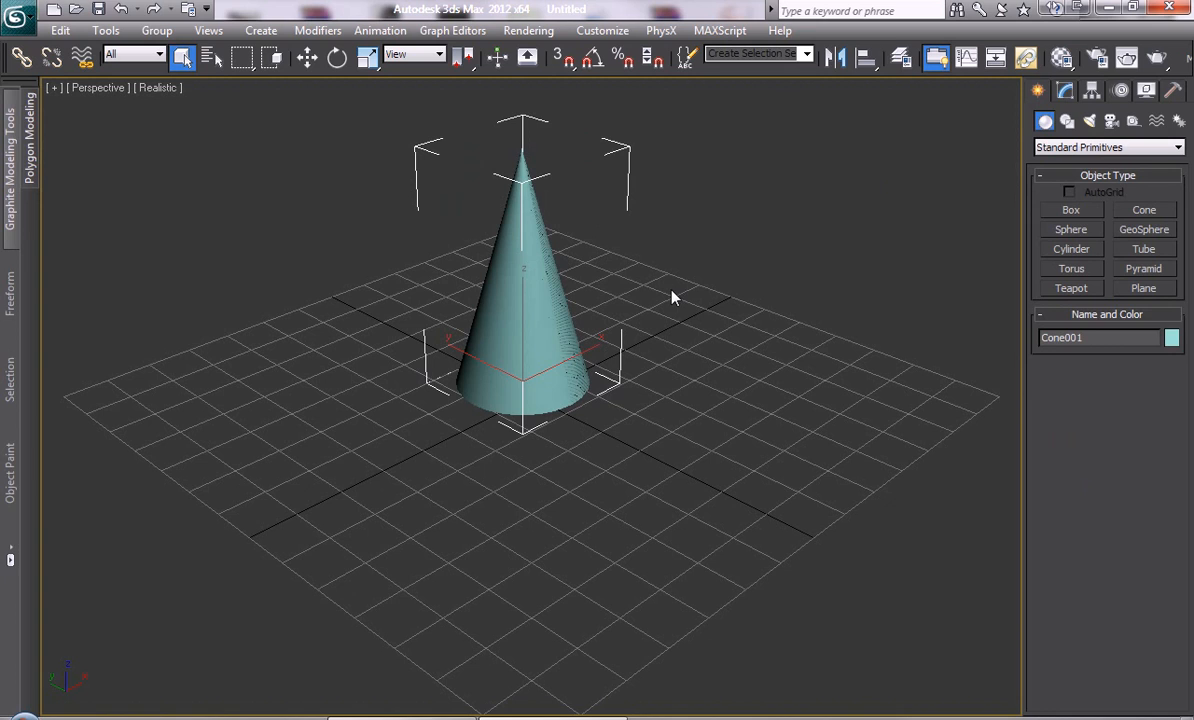
Add an Edit Poly modifier to the cone and extrude its round base polygon downward into a shaft
{"action": "left_click", "coordinate": [1065, 90]}
{"action": "left_click", "coordinate": [1075, 170]}
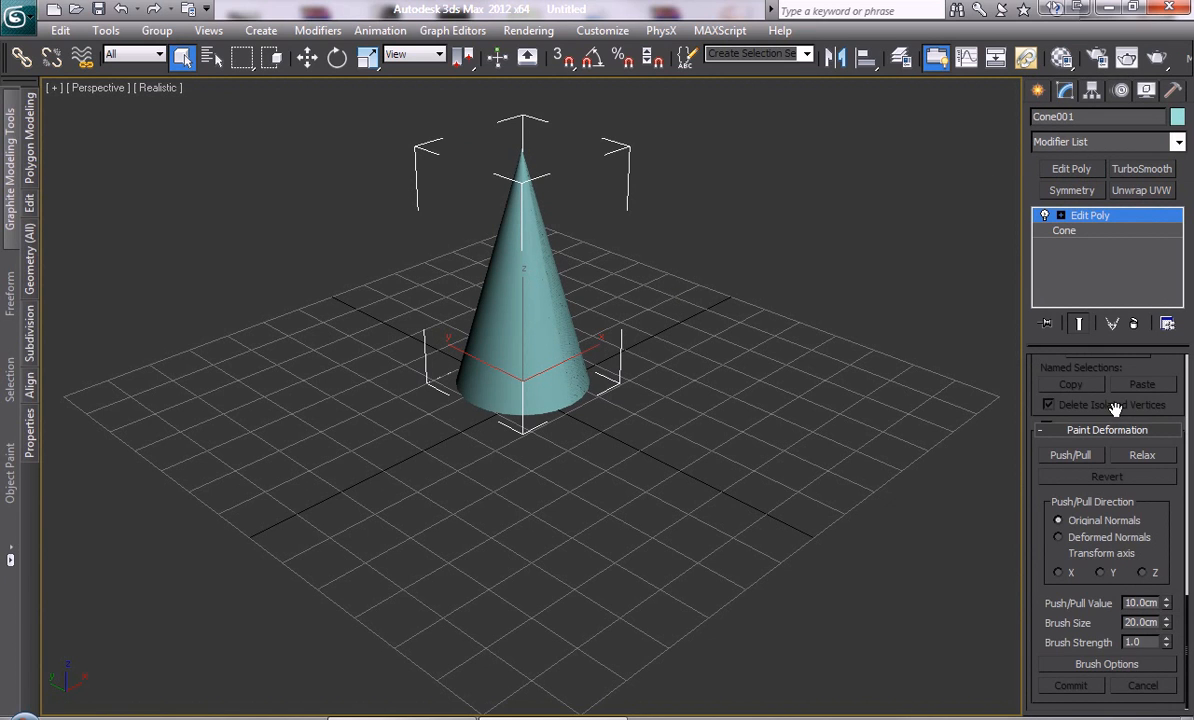
{"action": "left_click_drag", "start_coordinate": [1079, 405], "coordinate": [978, 640]}
{"action": "key", "text": "4"}
{"action": "middle_click_drag", "start_coordinate": [592, 421], "coordinate": [597, 297], "text": "alt"}
{"action": "left_click", "coordinate": [532, 348]}
{"action": "left_click_drag", "start_coordinate": [1053, 568], "coordinate": [1062, 320]}
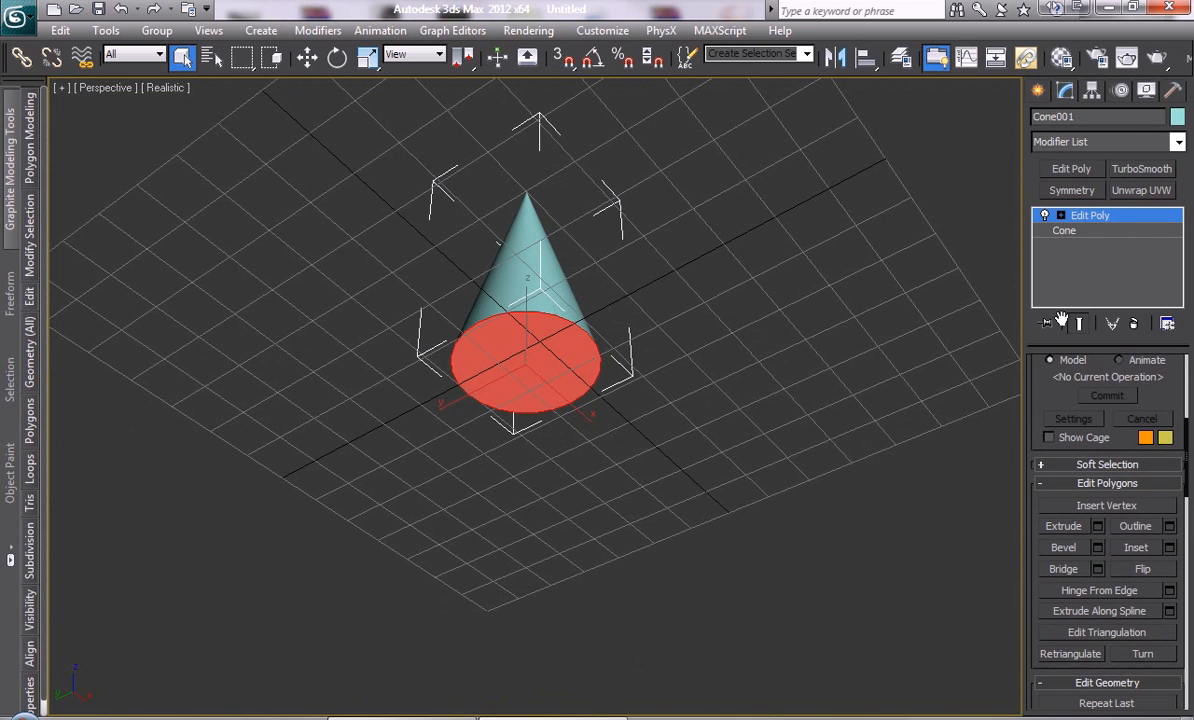
{"action": "left_click", "coordinate": [1086, 530]}
{"action": "left_click_drag", "start_coordinate": [568, 360], "coordinate": [598, 410]}
{"action": "middle_click_drag", "start_coordinate": [598, 410], "coordinate": [568, 427], "text": "alt"}
Move the shaft's round end polygon down along the Z axis to lengthen the pencil body
{"action": "key", "text": "w"}
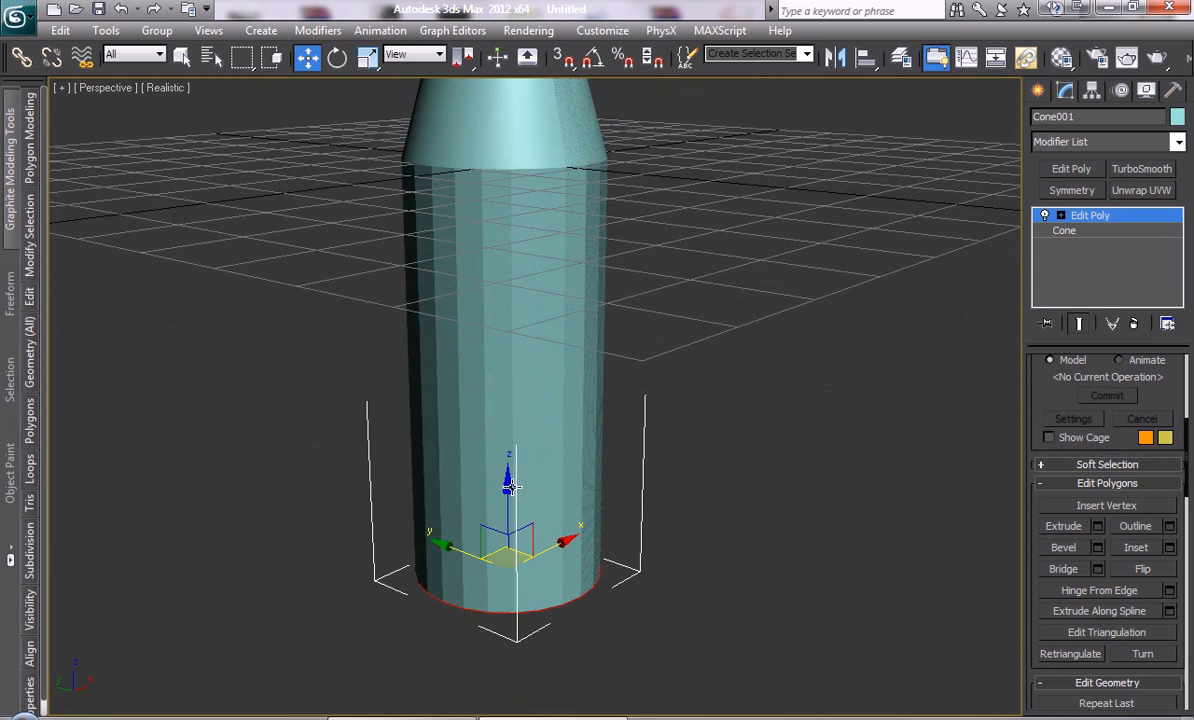
{"action": "left_click_drag", "start_coordinate": [511, 487], "coordinate": [506, 516]}
{"action": "key", "text": "ctrl+z"}
{"action": "key", "text": "ctrl+z"}
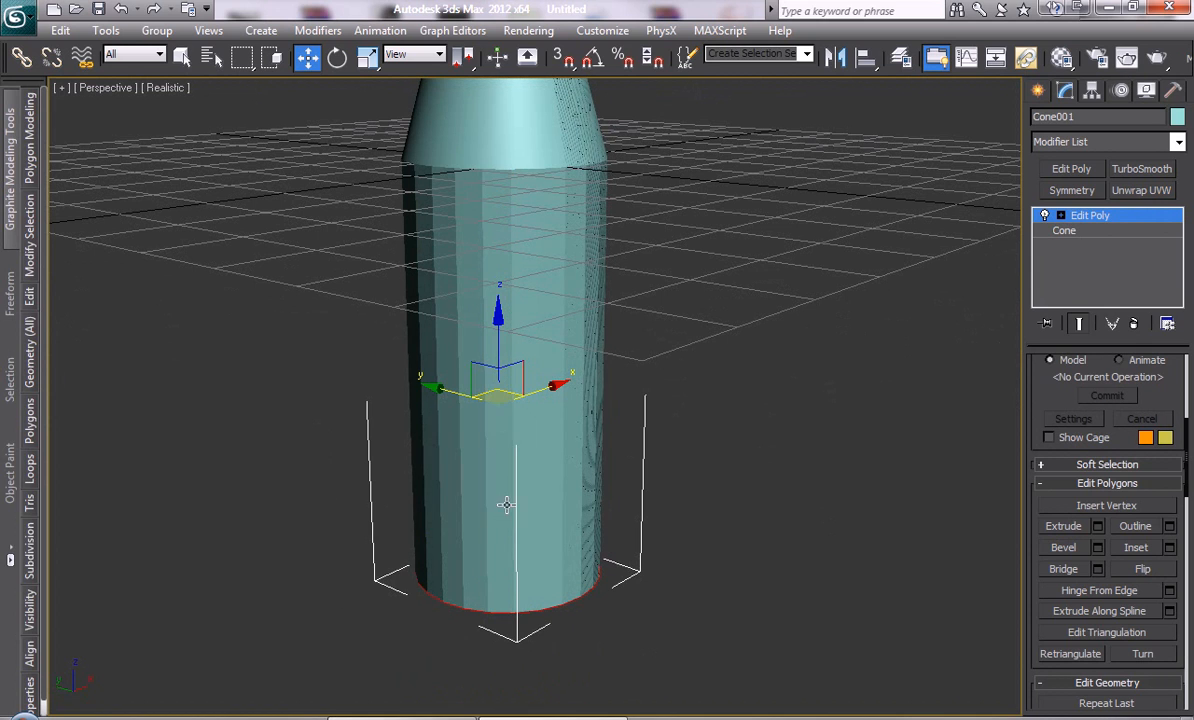
{"action": "left_click_drag", "start_coordinate": [505, 700], "coordinate": [505, 717]}
{"action": "middle_click_drag", "start_coordinate": [690, 380], "coordinate": [557, 464]}
{"action": "scroll", "coordinate": [565, 602], "scroll_direction": "down", "scroll_amount": 5}
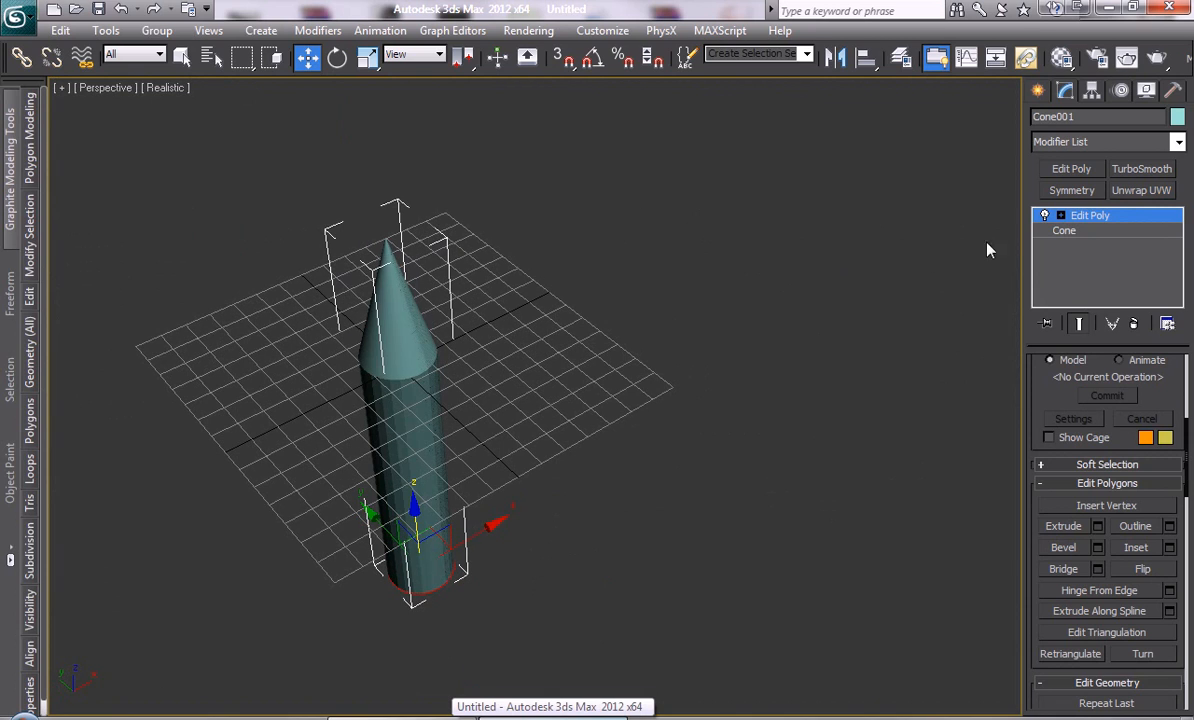
Create a second cone with 6 sides beside the first pencil, about 18.7 cm in radius and 58 cm high
{"action": "left_click", "coordinate": [1038, 91]}
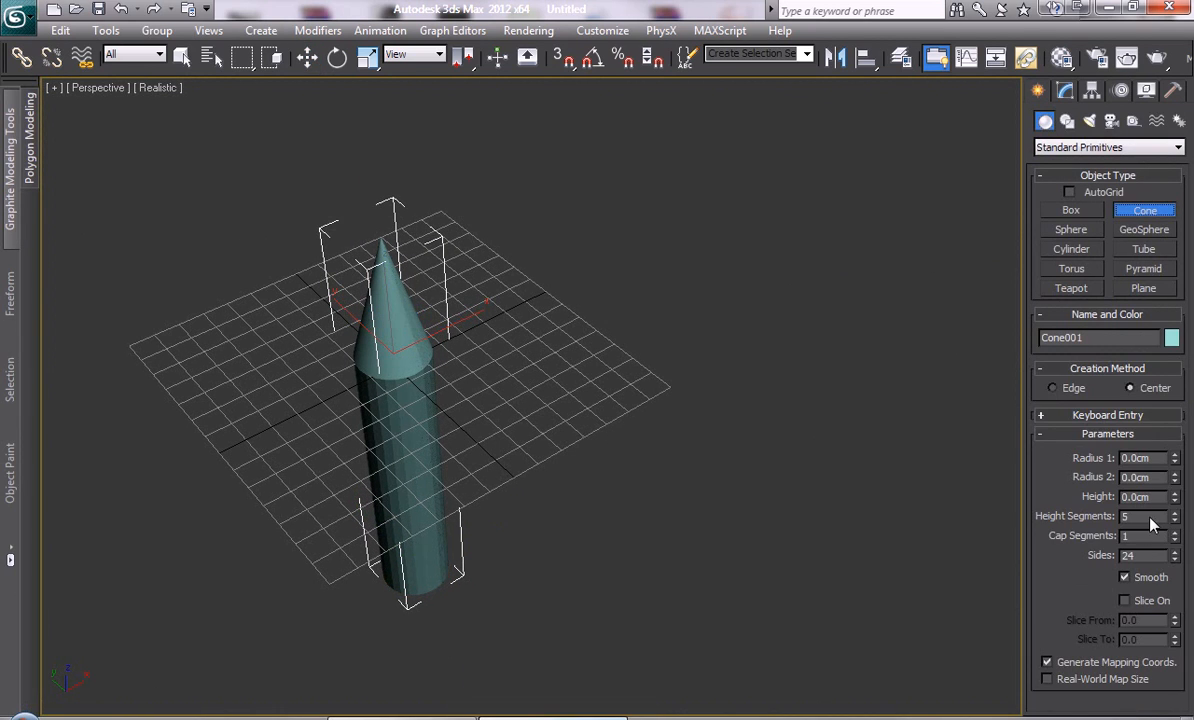
{"action": "double_click", "coordinate": [1133, 555]}
{"action": "type", "text": "5"}
{"action": "left_click_drag", "start_coordinate": [628, 345], "coordinate": [664, 386]}
{"action": "left_click", "coordinate": [690, 238]}
{"action": "left_click", "coordinate": [706, 309]}
{"action": "key", "text": "ctrl+z"}
{"action": "left_click_drag", "start_coordinate": [636, 332], "coordinate": [656, 296]}
{"action": "left_click", "coordinate": [675, 194]}
{"action": "left_click", "coordinate": [760, 301]}
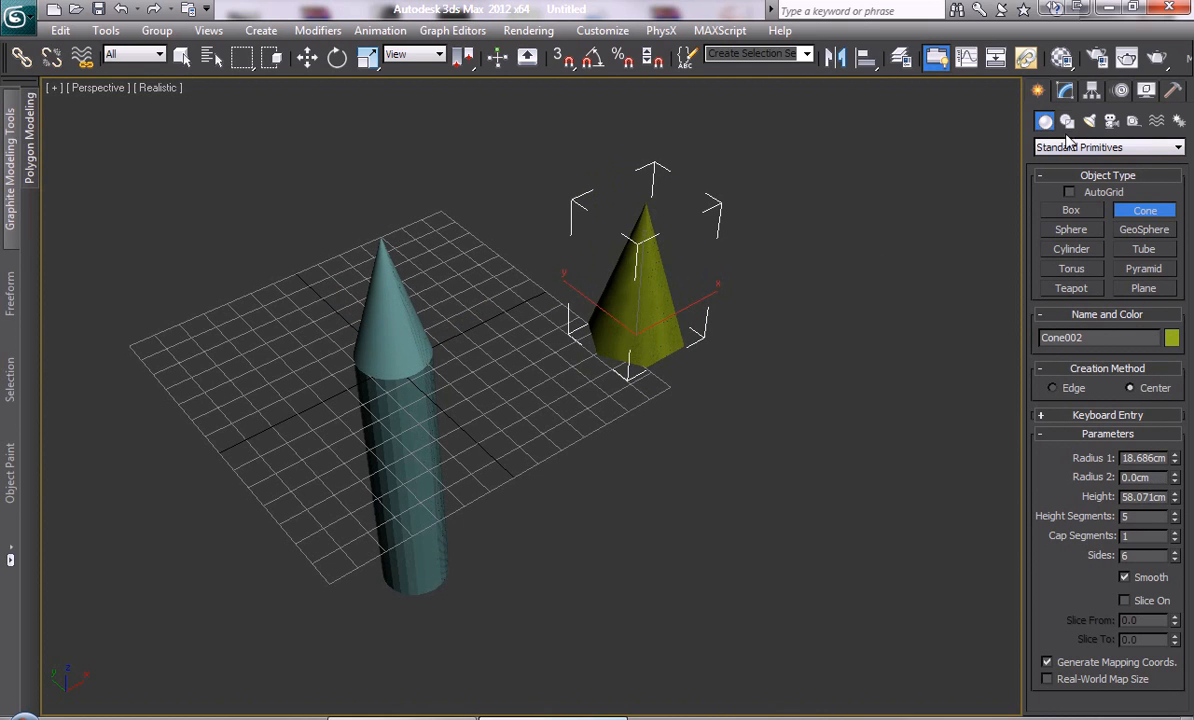
Add an Edit Poly modifier to the six-sided cone and extrude its hexagonal base polygon downward
{"action": "left_click", "coordinate": [1065, 90]}
{"action": "left_click", "coordinate": [1072, 169]}
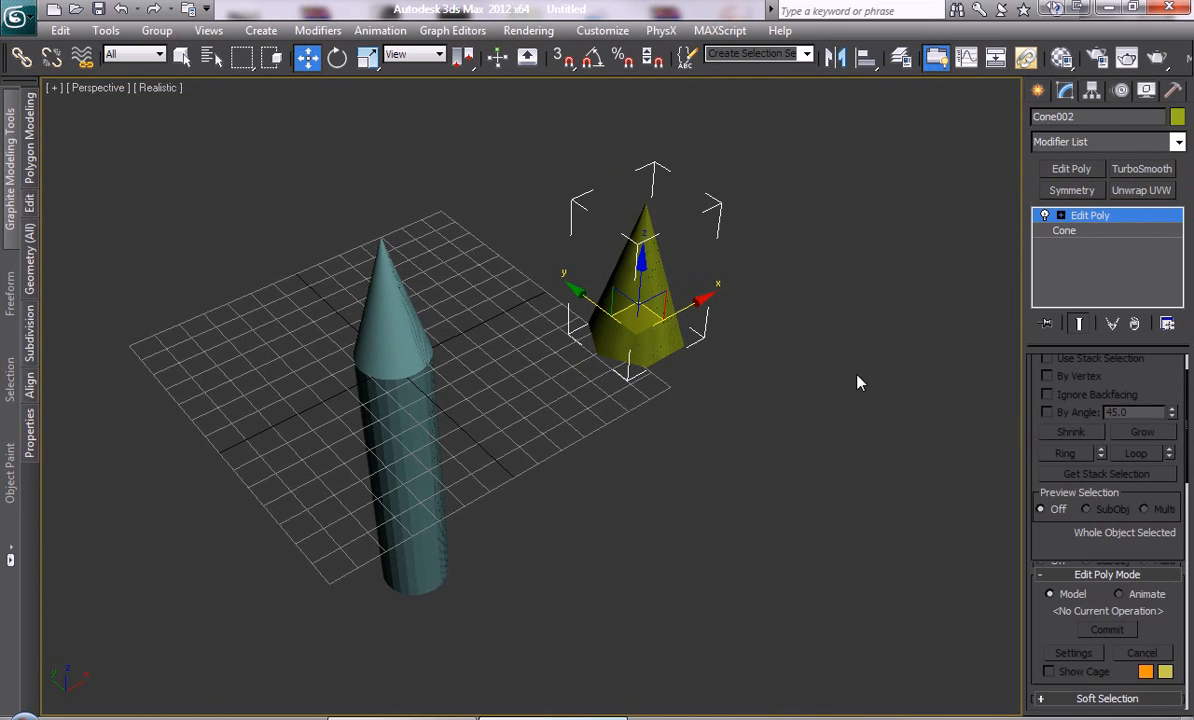
{"action": "key", "text": "4"}
{"action": "middle_click_drag", "start_coordinate": [693, 453], "coordinate": [680, 330], "text": "alt"}
{"action": "left_click", "coordinate": [672, 318]}
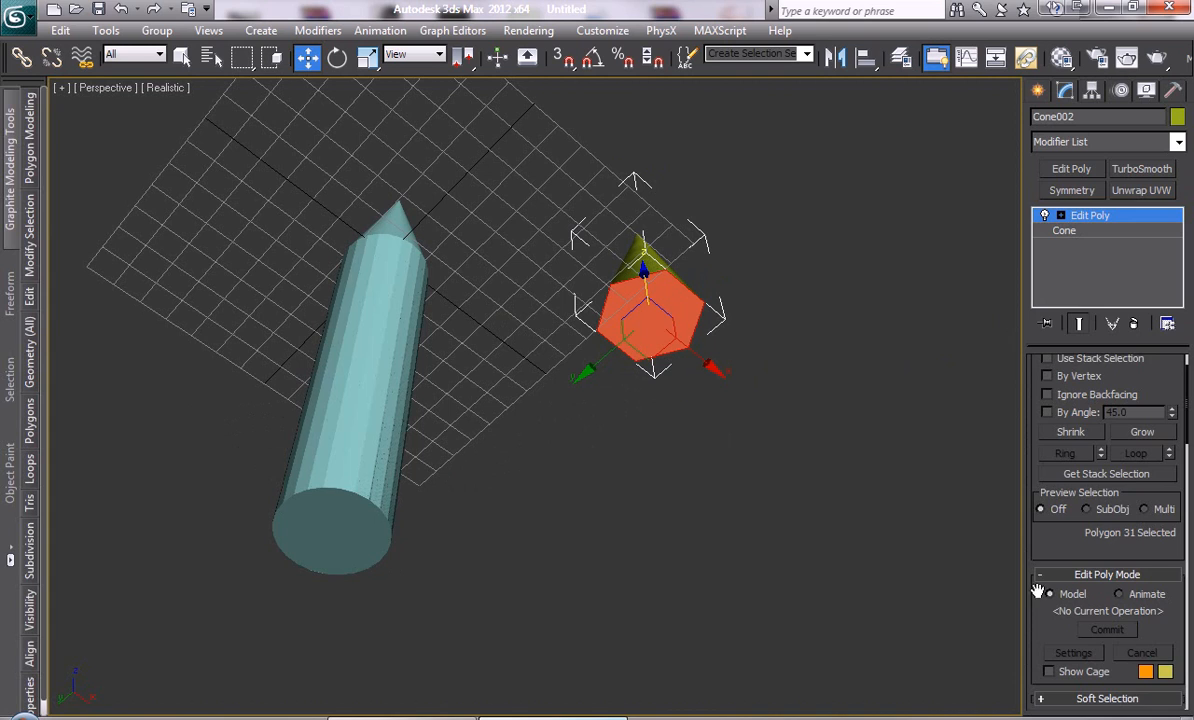
{"action": "scroll", "coordinate": [1045, 560], "scroll_direction": "down", "scroll_amount": 5}
{"action": "left_click", "coordinate": [1062, 527]}
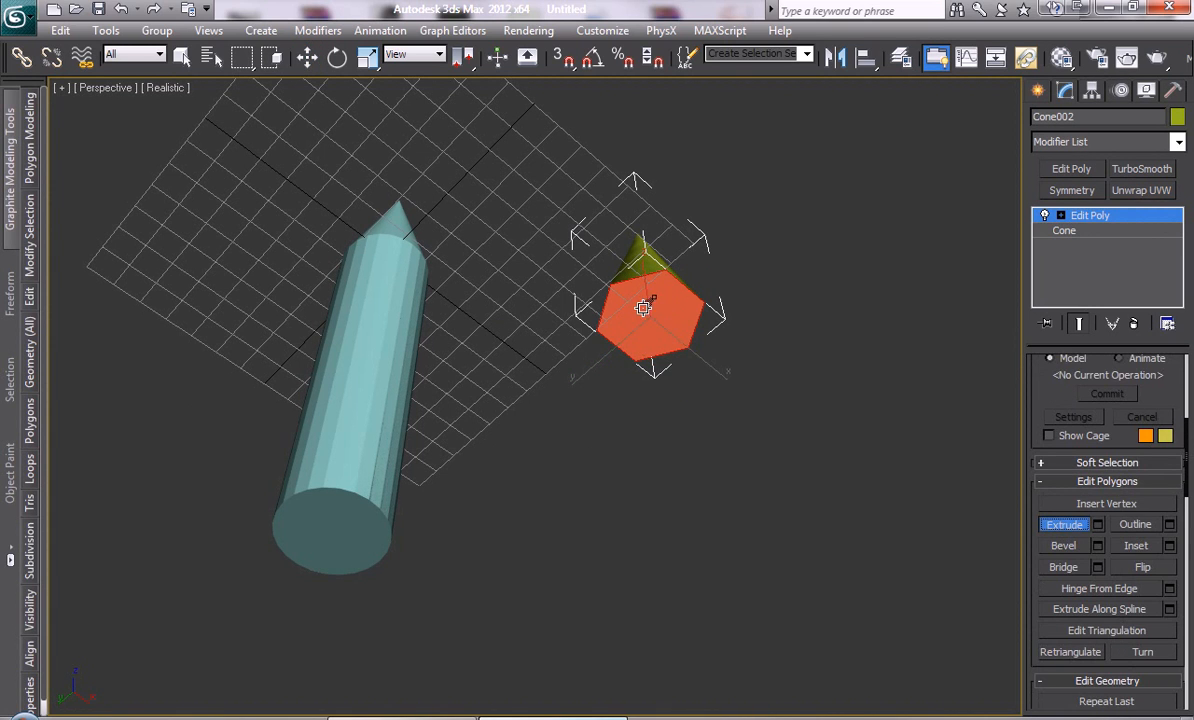
{"action": "left_click_drag", "start_coordinate": [645, 306], "coordinate": [630, 268]}
{"action": "middle_click_drag", "start_coordinate": [630, 268], "coordinate": [663, 447], "text": "alt"}
Move the hexagonal end polygon down along the Z axis to lengthen the second pencil's shaft
{"action": "key", "text": "w"}
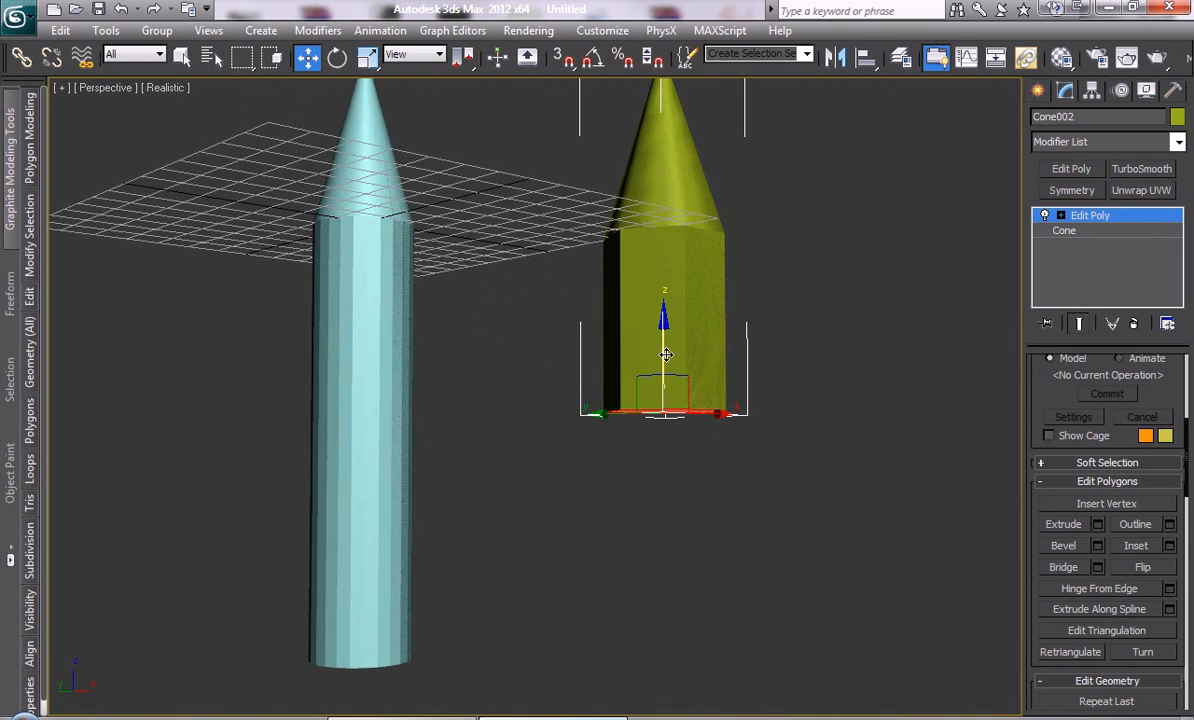
{"action": "left_click_drag", "start_coordinate": [665, 356], "coordinate": [662, 637]}
{"action": "middle_click_drag", "start_coordinate": [653, 268], "coordinate": [634, 355]}
{"action": "scroll", "coordinate": [634, 355], "scroll_direction": "down", "scroll_amount": 3}
{"action": "middle_click_drag", "start_coordinate": [623, 447], "coordinate": [645, 427], "text": "alt"}
Examine the six-sided pencil's tip and shaft polygons by selecting them, clearing the selection and toggling edged faces
{"action": "left_click_drag", "start_coordinate": [561, 302], "coordinate": [668, 350]}
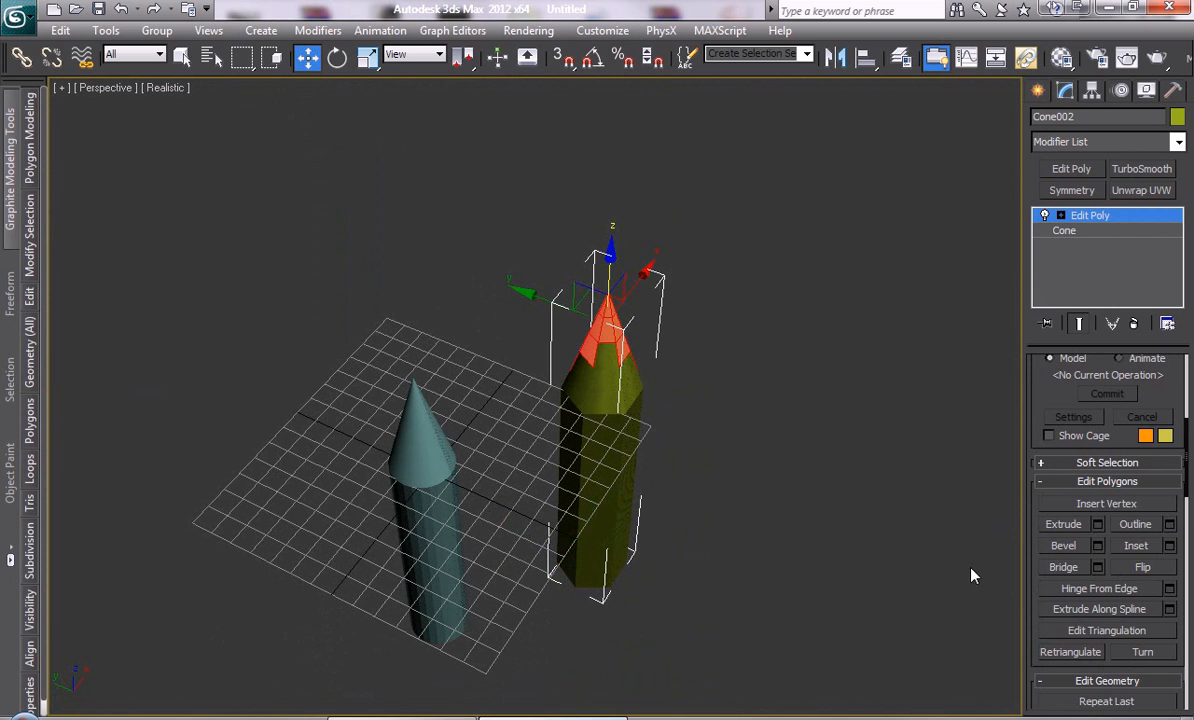
{"action": "left_click_drag", "start_coordinate": [743, 643], "coordinate": [742, 642]}
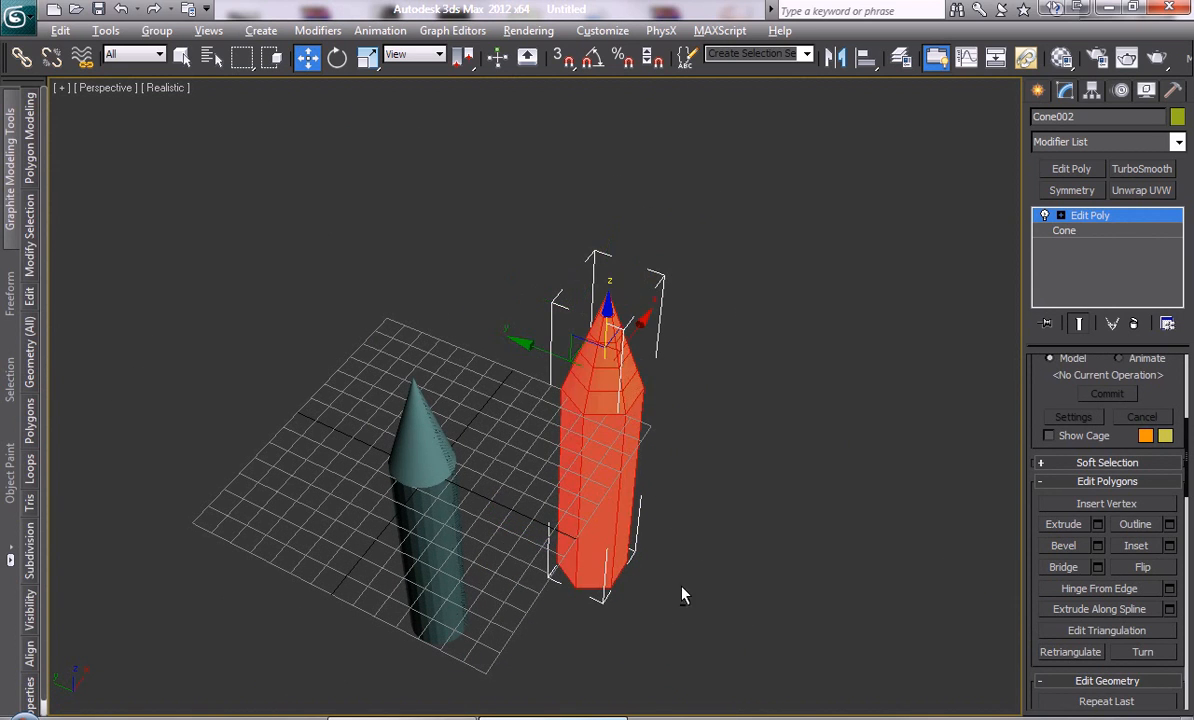
{"action": "mouse_move", "coordinate": [682, 594]}
{"action": "middle_mouse_down", "text": "alt"}
{"action": "mouse_move", "coordinate": [669, 506]}
{"action": "mouse_move", "coordinate": [643, 553]}
{"action": "middle_mouse_up", "text": "alt"}
{"action": "left_click", "coordinate": [717, 433]}
{"action": "middle_click_drag", "start_coordinate": [717, 439], "coordinate": [658, 507], "text": "alt"}
{"action": "key", "text": "F4"}
{"action": "key", "text": "F4"}
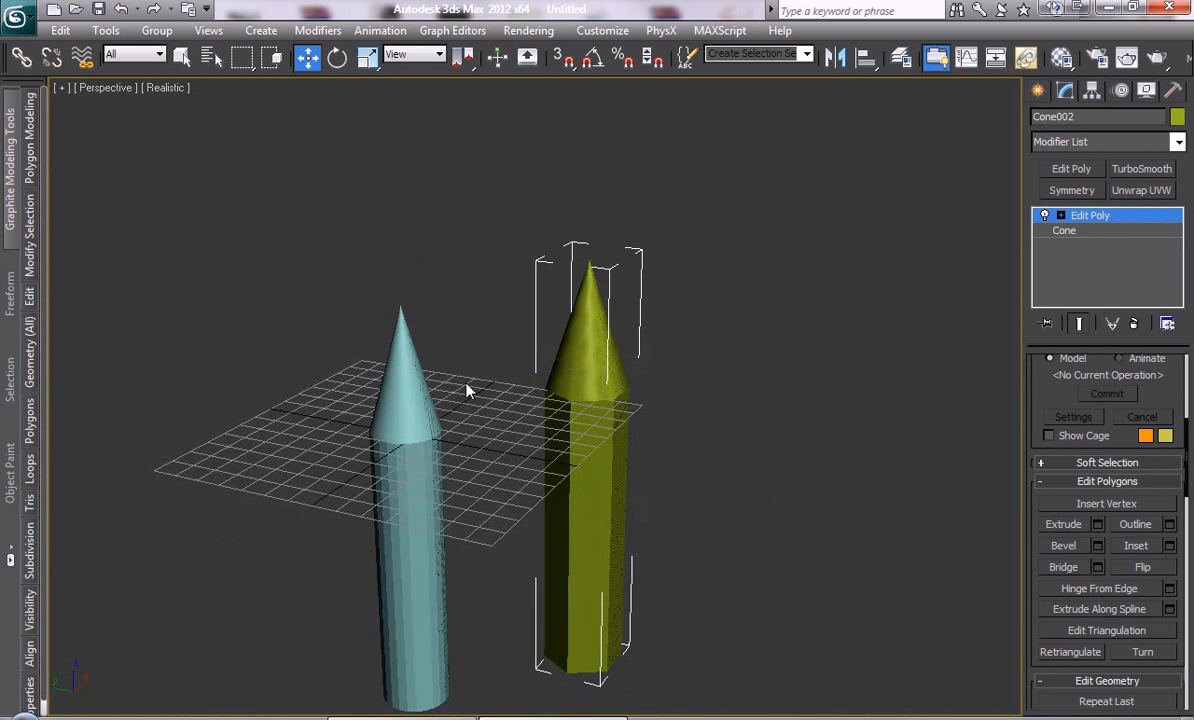
Turn off Shadows in the viewport's lighting configuration, keeping Ambient Occlusion enabled
{"action": "left_click", "coordinate": [165, 87]}
{"action": "left_click", "coordinate": [268, 374]}
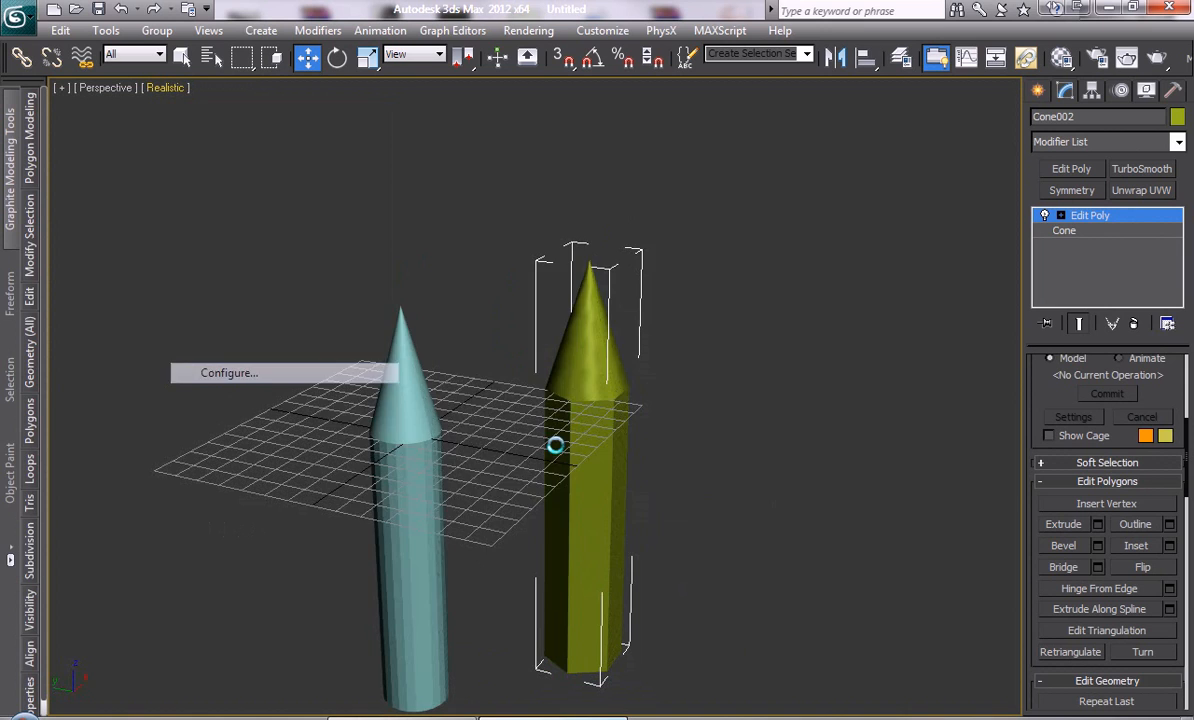
{"action": "left_click", "coordinate": [596, 427]}
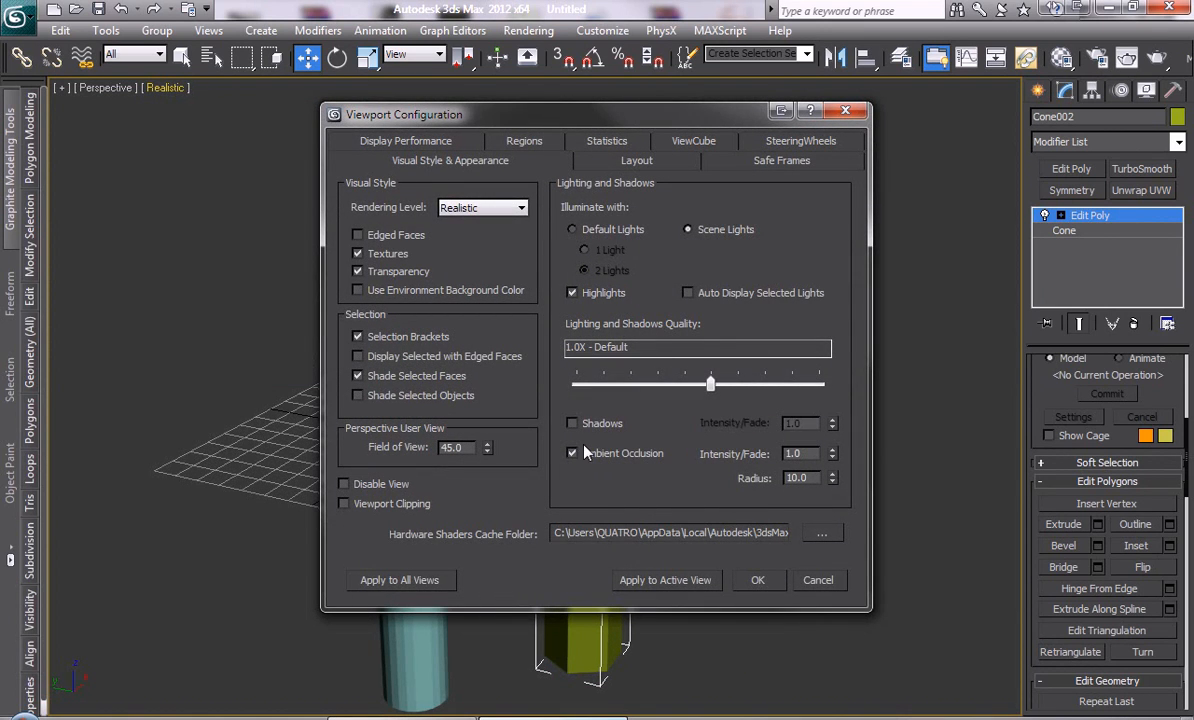
{"action": "left_click", "coordinate": [760, 582]}
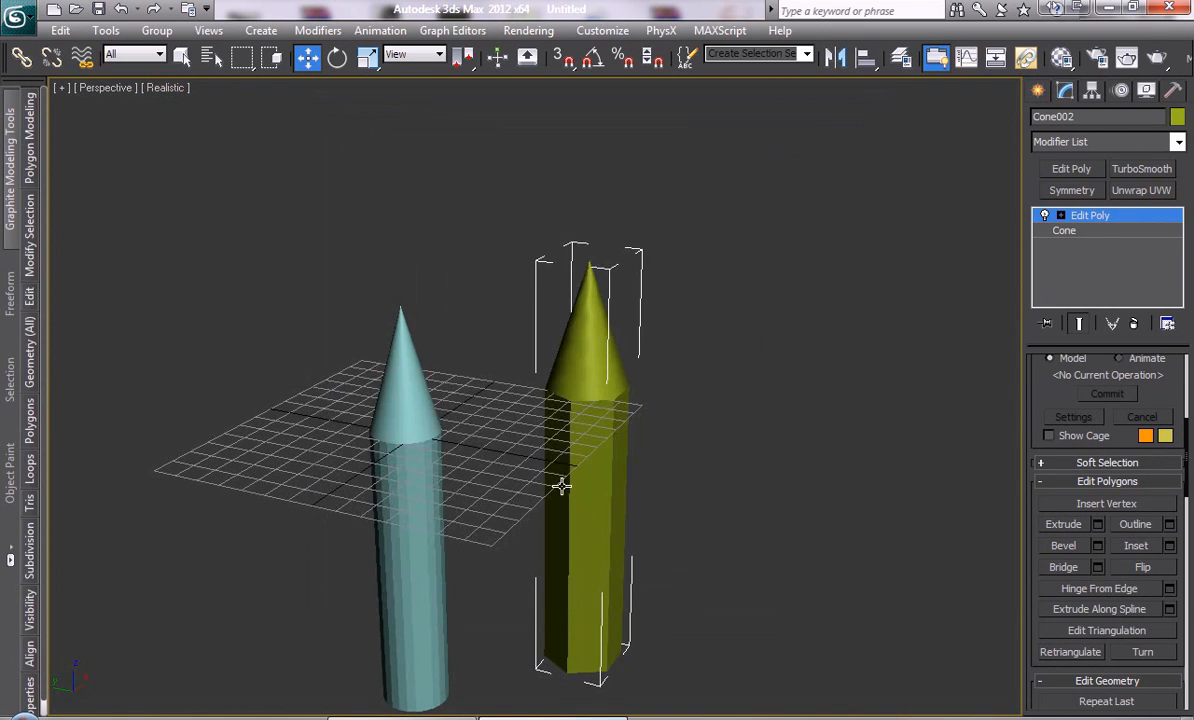
Select both cone-based pencils and delete them from the scene
{"action": "middle_click_drag", "start_coordinate": [560, 482], "coordinate": [565, 363]}
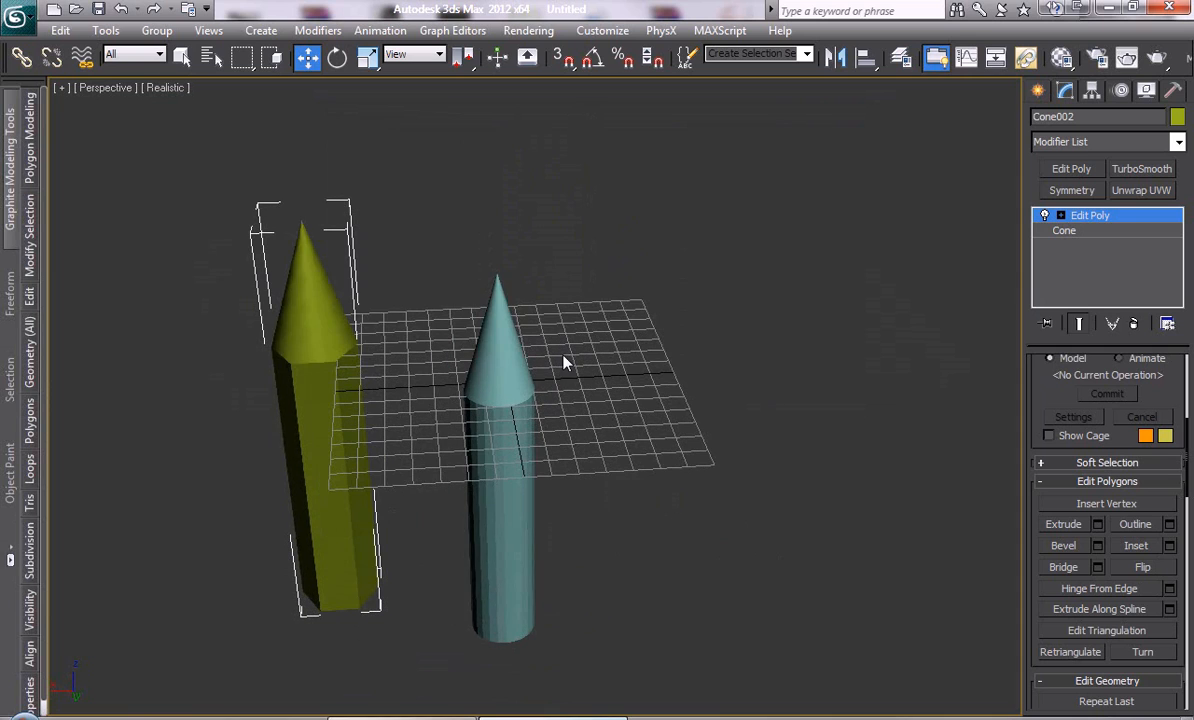
{"action": "left_click", "coordinate": [1039, 91]}
{"action": "left_click_drag", "start_coordinate": [590, 715], "coordinate": [604, 612]}
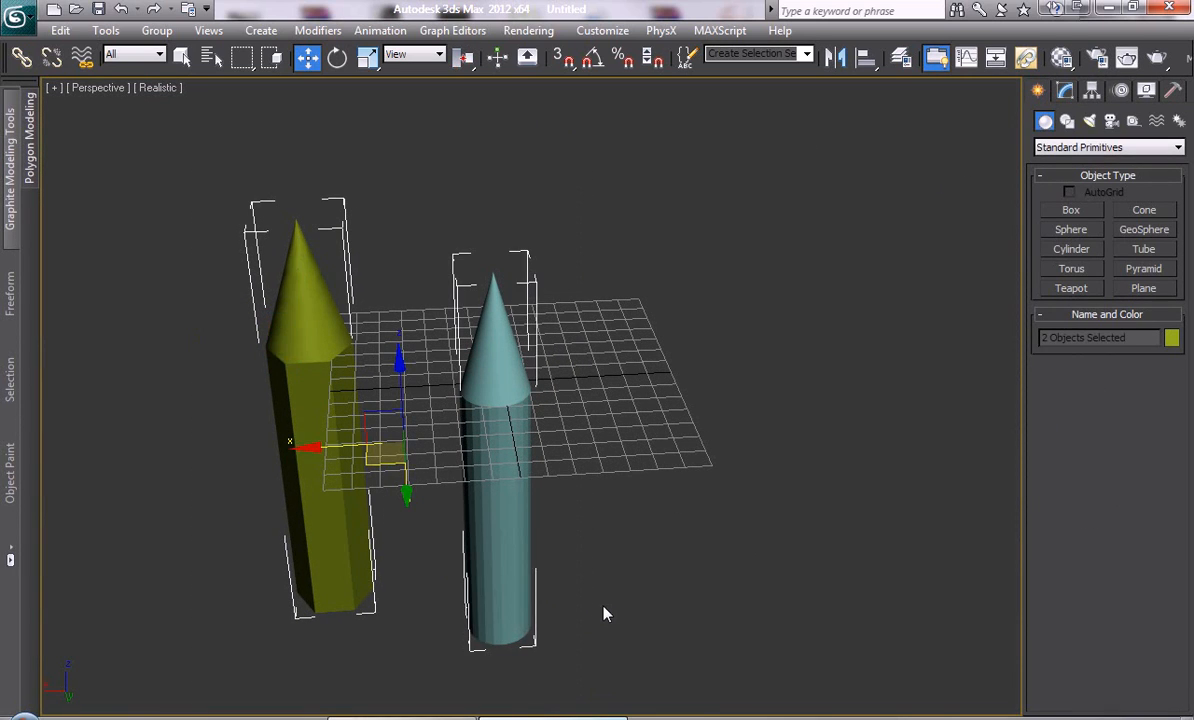
{"action": "key", "text": "Delete"}
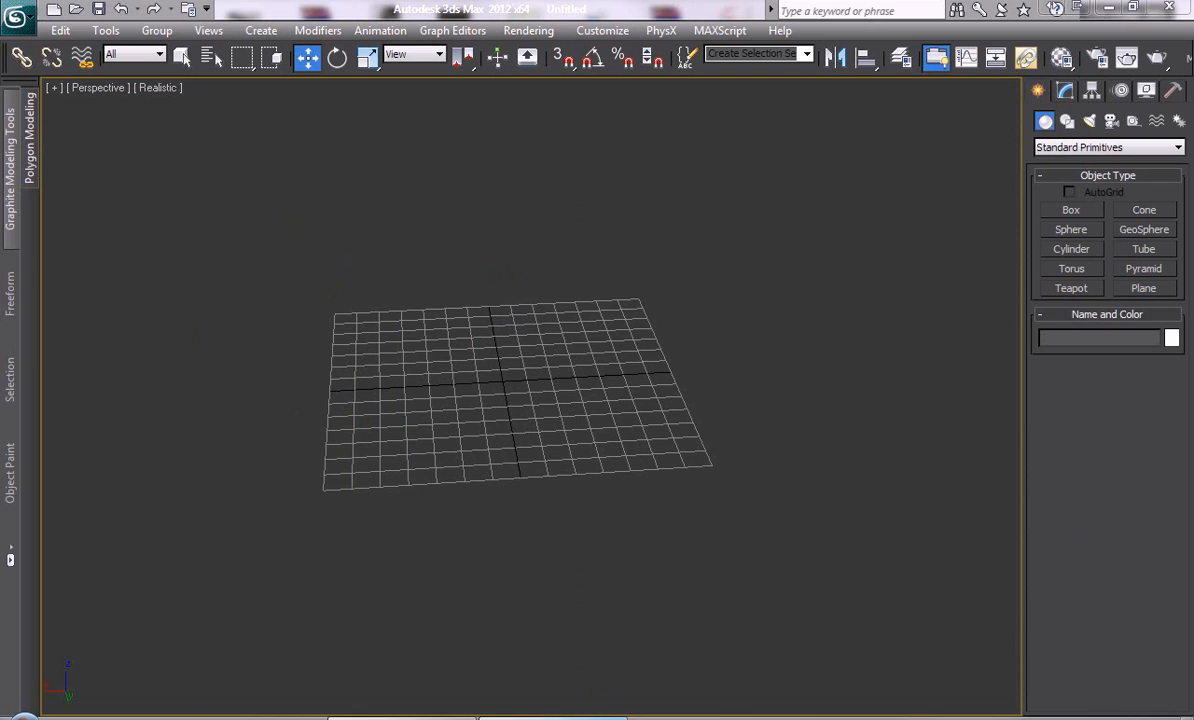
Switch to ACDSee Quick View, examine the pencil shapes in Pencils.jpg at full screen and close the viewer
{"action": "key", "text": "alt+Tab"}
{"action": "key", "text": "f"}
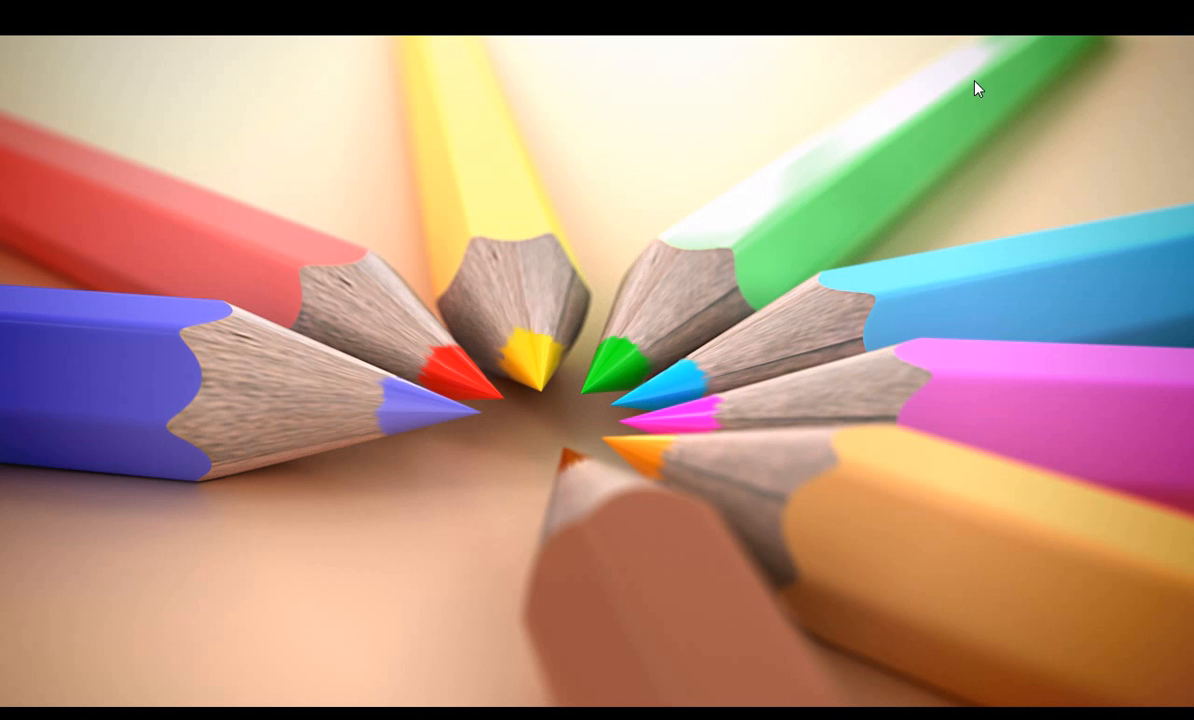
{"action": "key", "text": "f"}
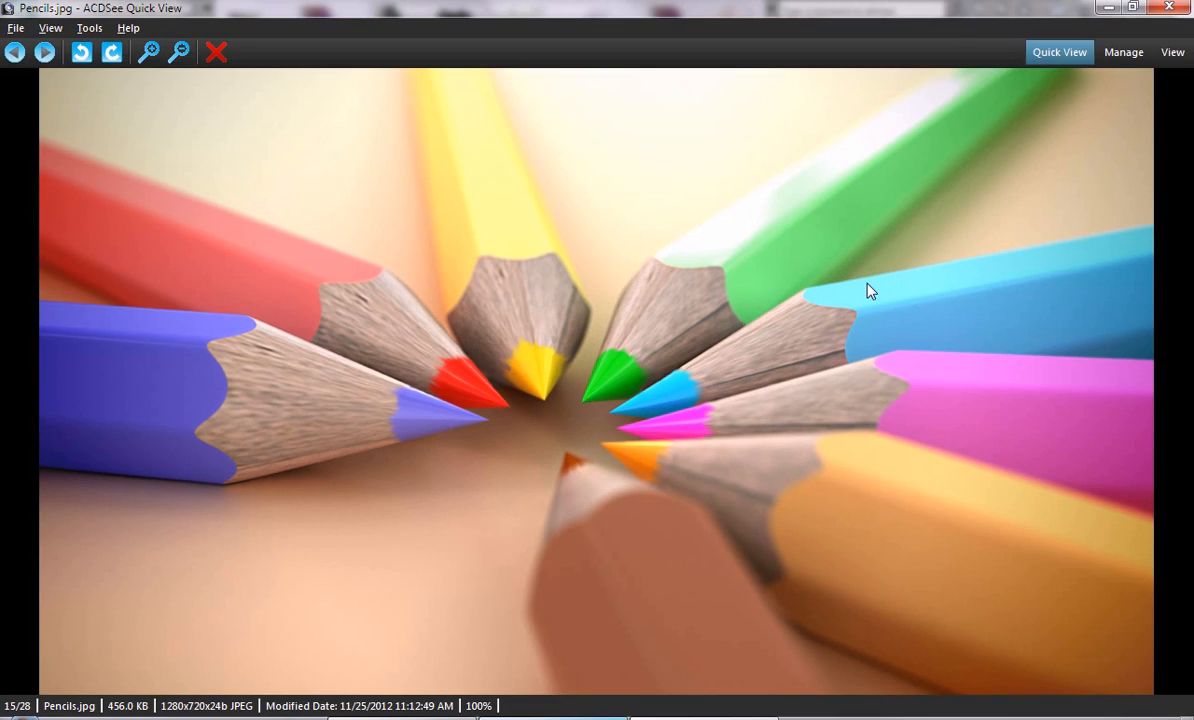
{"action": "left_click", "coordinate": [1166, 9]}
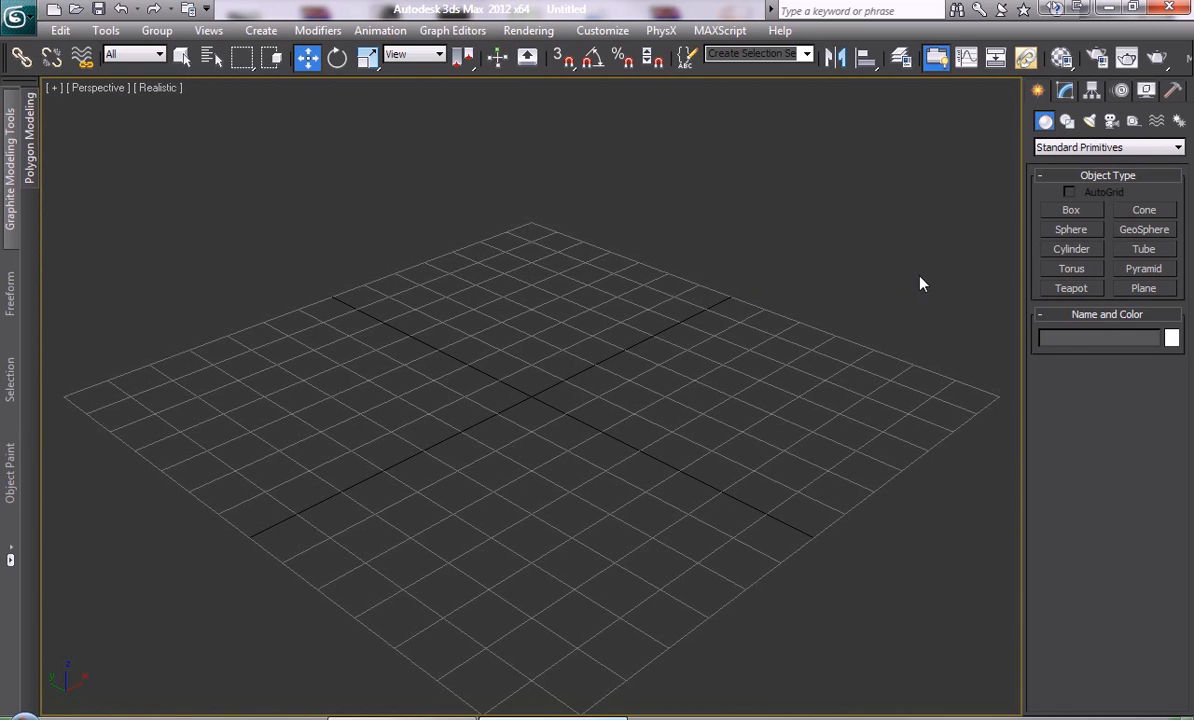
Create a cylinder with 6 sides and 1 height segment at the grid's centre, about 15.9 cm in radius and 52 cm high
{"action": "left_click", "coordinate": [1071, 249]}
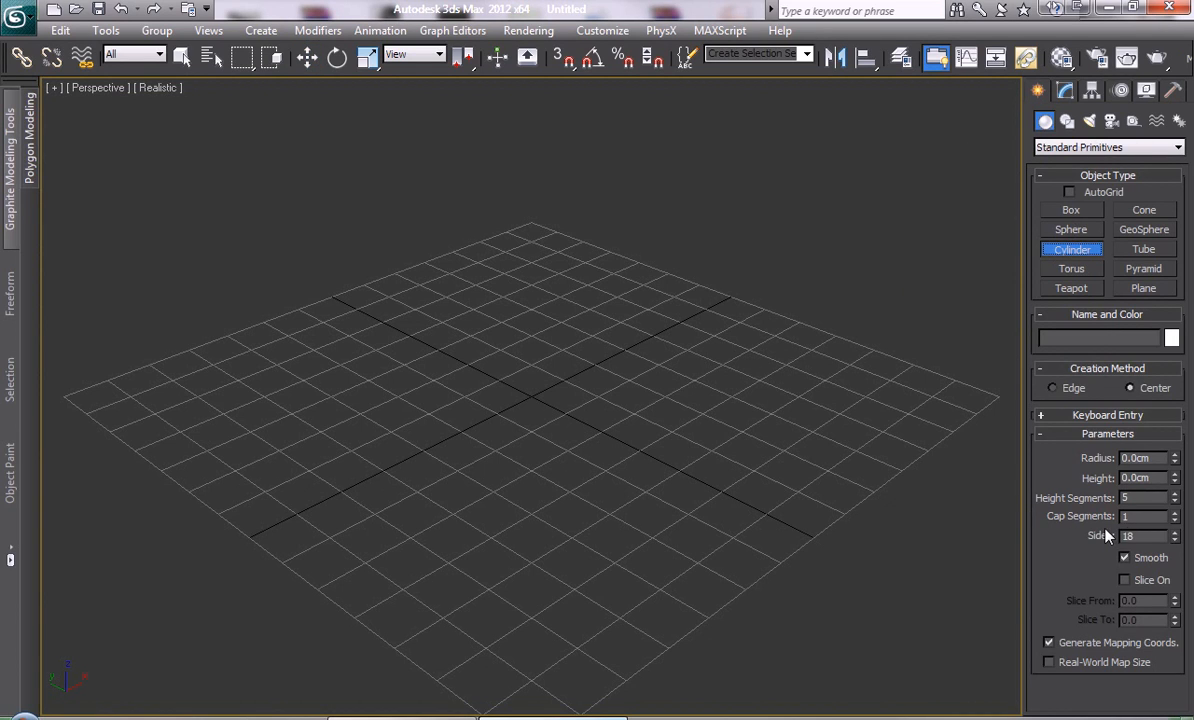
{"action": "double_click", "coordinate": [1146, 536]}
{"action": "type", "text": "6"}
{"action": "key", "text": "Return"}
{"action": "left_click_drag", "start_coordinate": [538, 396], "coordinate": [586, 425]}
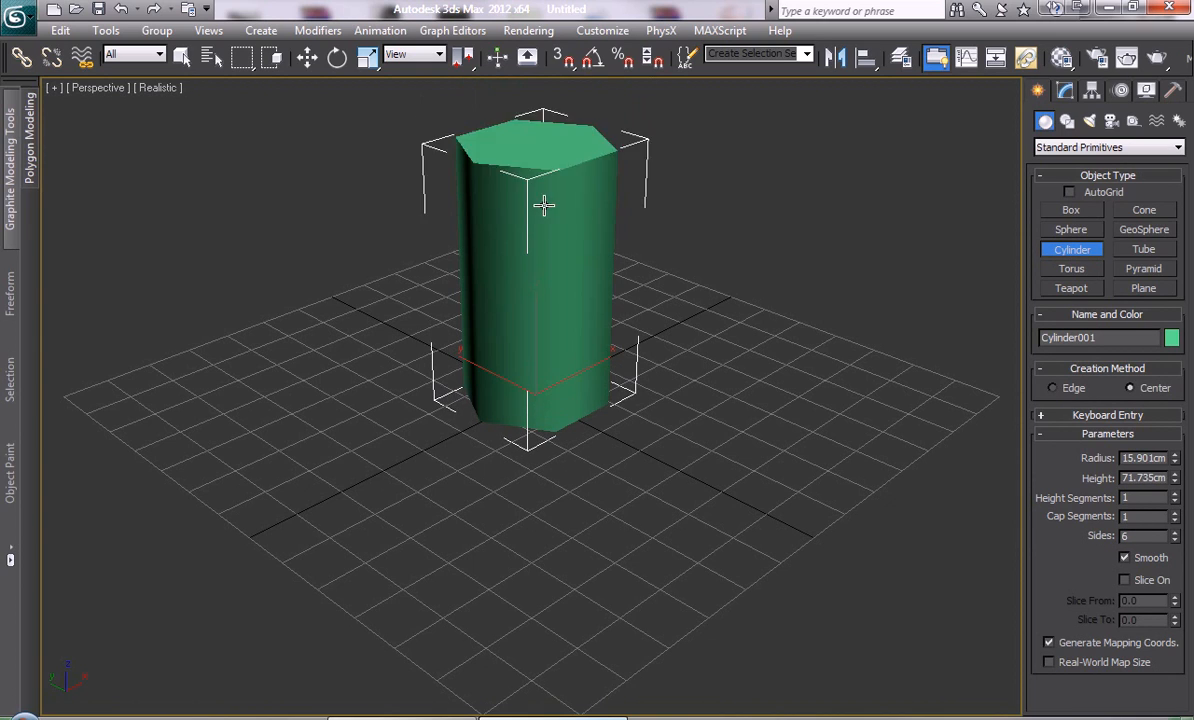
{"action": "left_click", "coordinate": [557, 168]}
{"action": "middle_click_drag", "start_coordinate": [628, 262], "coordinate": [611, 303]}
{"action": "key", "text": "w"}
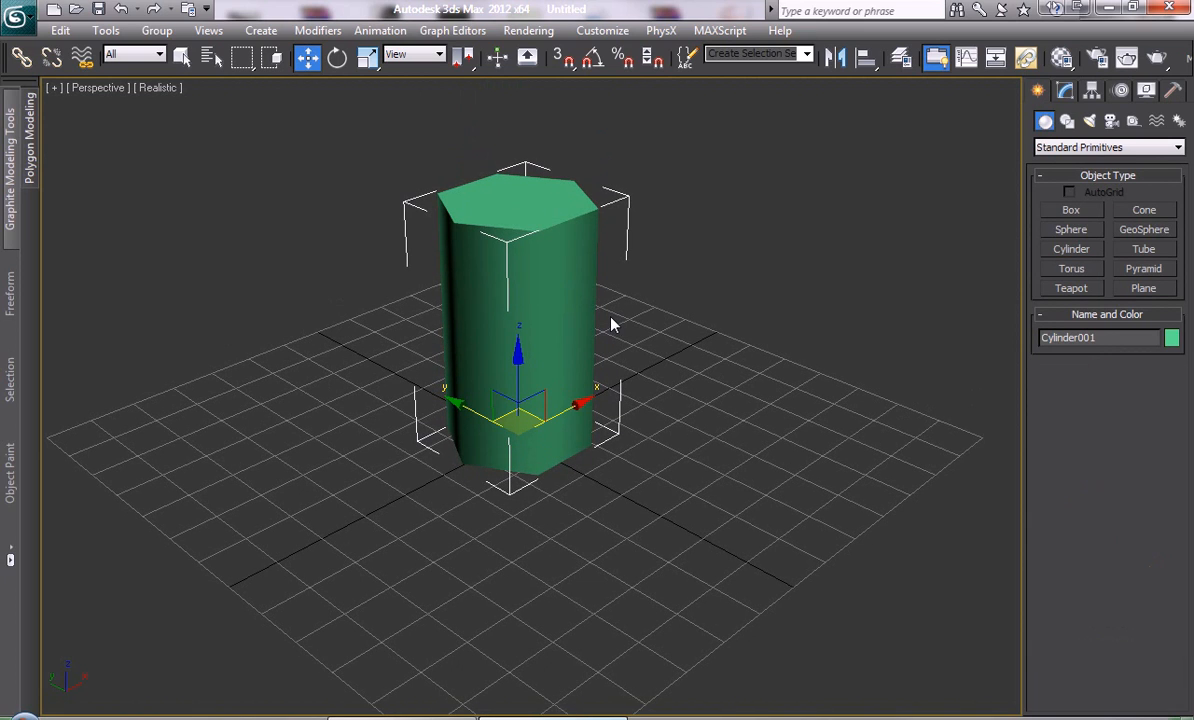
{"action": "key", "text": "e"}
{"action": "left_click_drag", "start_coordinate": [546, 373], "coordinate": [613, 509]}
{"action": "right_click", "coordinate": [613, 509]}
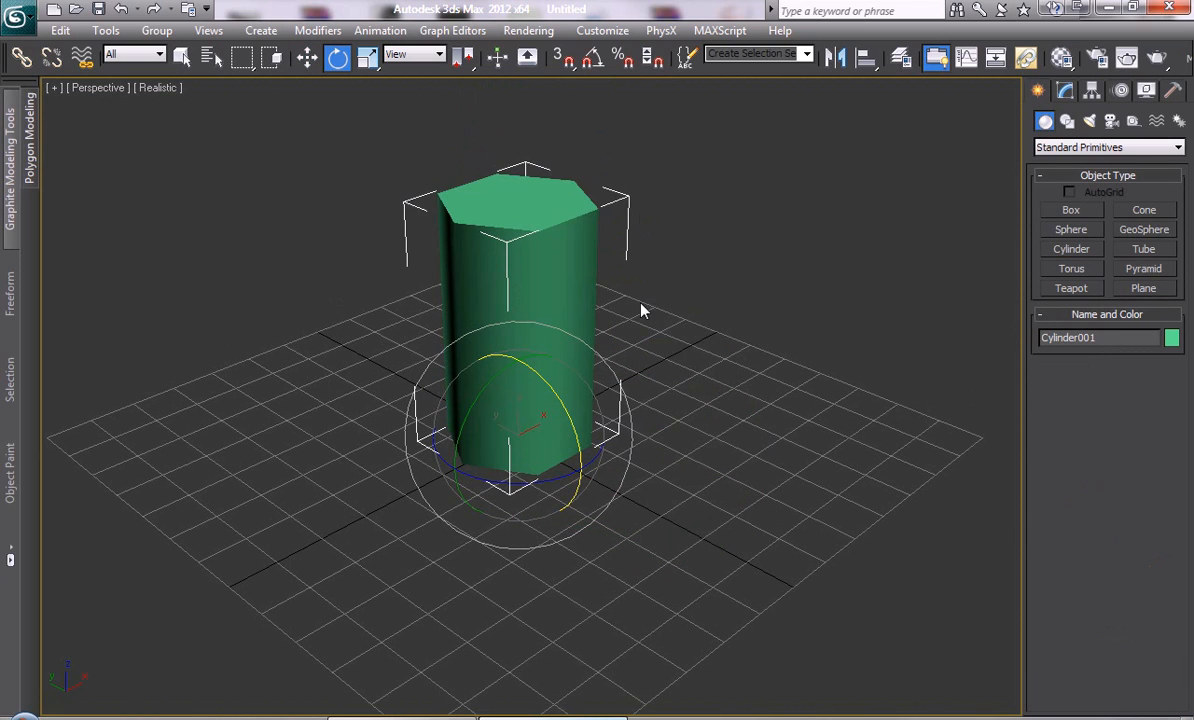
Enable angle snap and rotate the cylinder about its X axis so it lies horizontally along the Y axis
{"action": "left_click", "coordinate": [593, 55]}
{"action": "left_click_drag", "start_coordinate": [552, 400], "coordinate": [607, 467]}
{"action": "right_click", "coordinate": [586, 446]}
{"action": "middle_click_drag", "start_coordinate": [765, 437], "coordinate": [757, 405]}
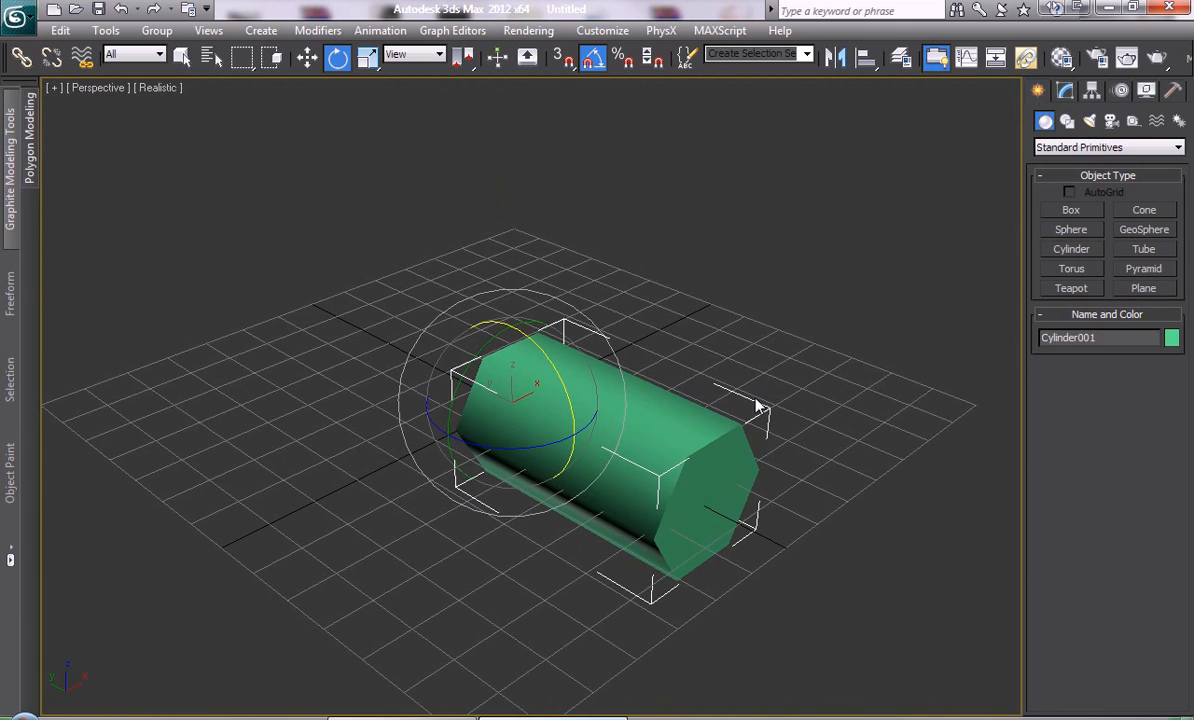
Set the cylinder's absolute world X and Y positions to 0 with the Move transform
{"action": "key", "text": "w"}
{"action": "key", "text": "F12"}
{"action": "right_click", "coordinate": [636, 545]}
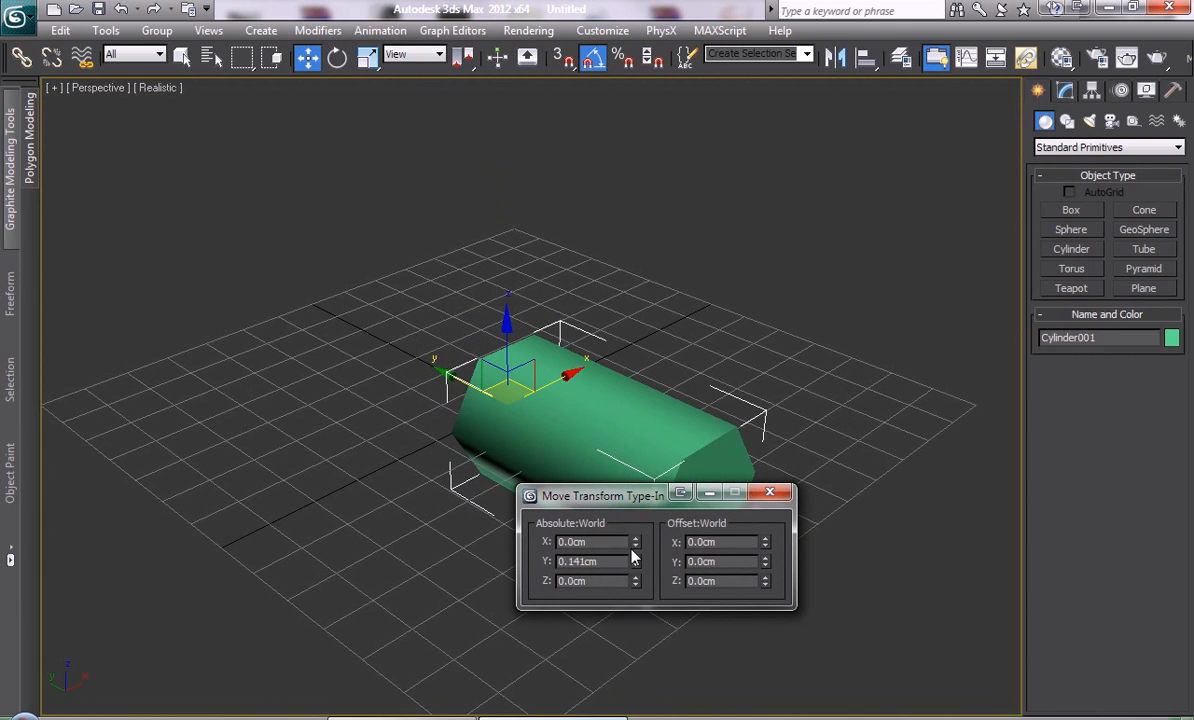
{"action": "right_click", "coordinate": [636, 564]}
{"action": "left_click", "coordinate": [770, 492]}
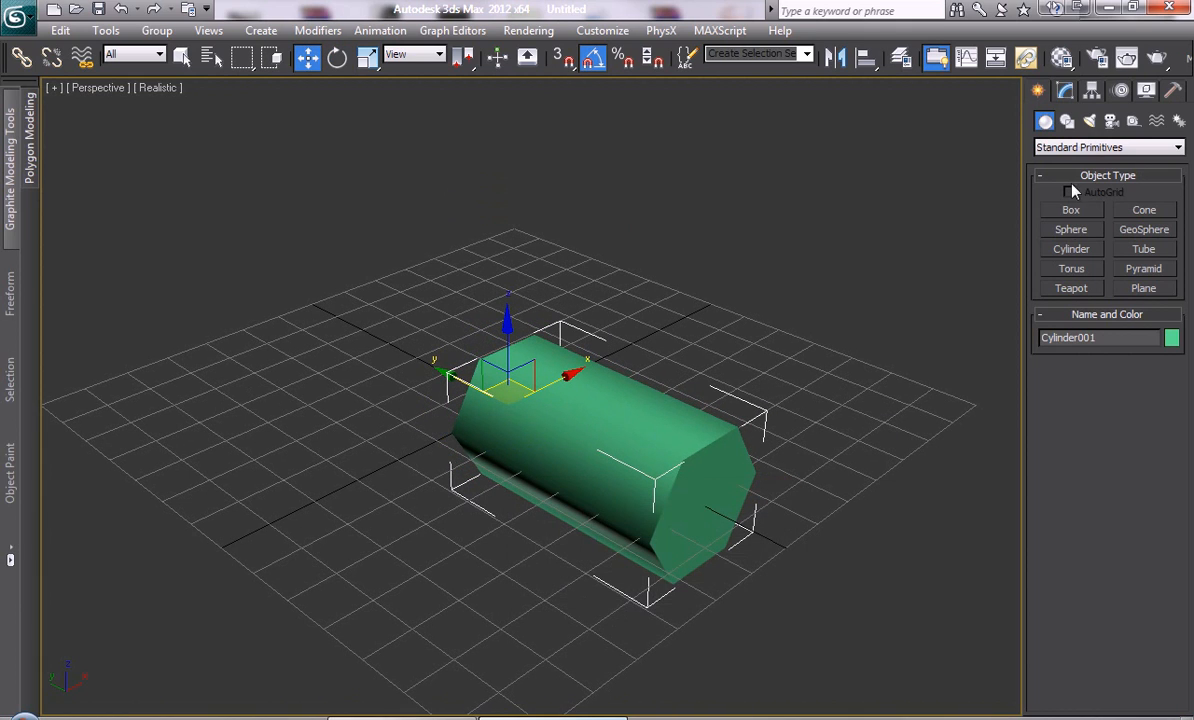
Turn the cylinder's Smooth option off and on again to compare its shading
{"action": "left_click", "coordinate": [1064, 90]}
{"action": "left_click", "coordinate": [1124, 489]}
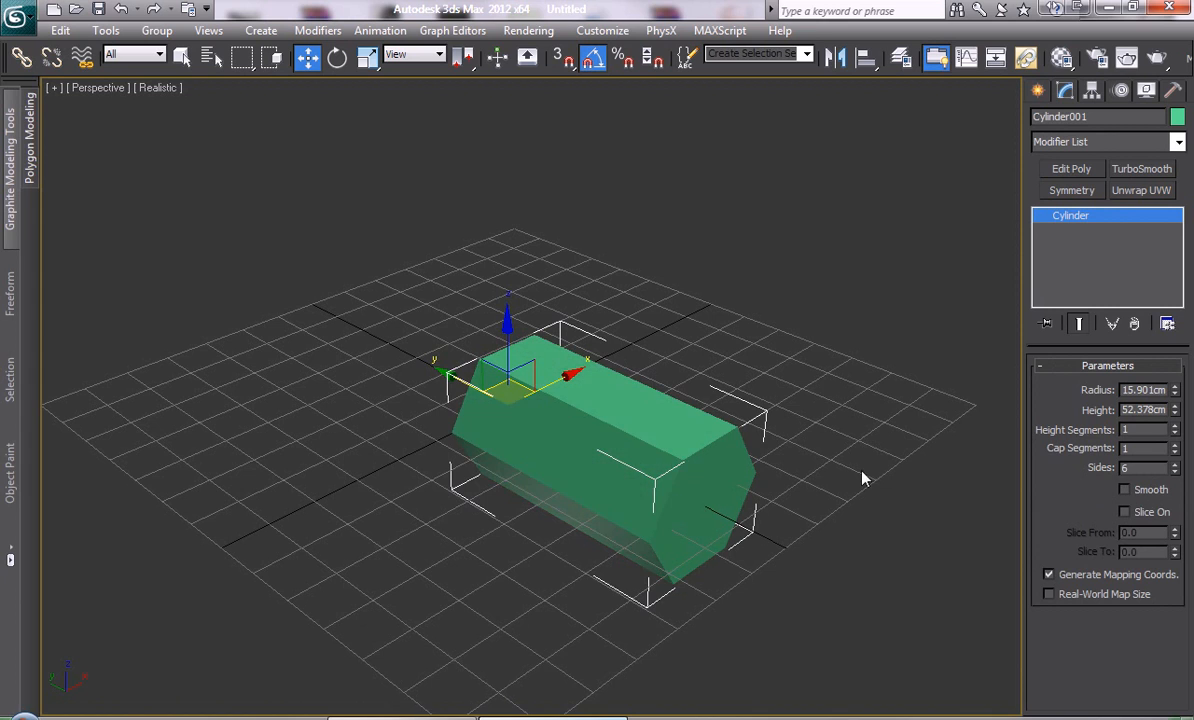
{"action": "middle_click_drag", "start_coordinate": [635, 446], "coordinate": [594, 427]}
{"action": "left_click", "coordinate": [1124, 489]}
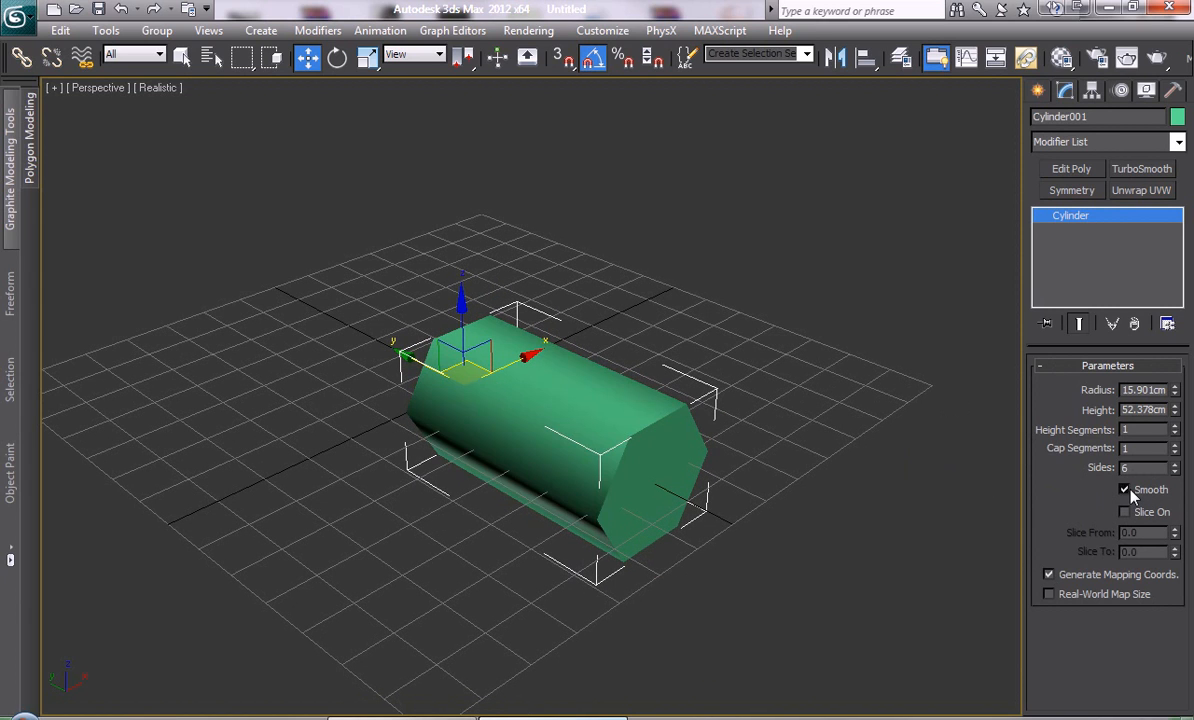
Turn off the cylinder's Smooth option and add an Edit Poly modifier, entering its Polygon level
{"action": "left_click", "coordinate": [1124, 489]}
{"action": "middle_click_drag", "start_coordinate": [446, 408], "coordinate": [360, 392], "text": "alt"}
{"action": "left_click", "coordinate": [1037, 90]}
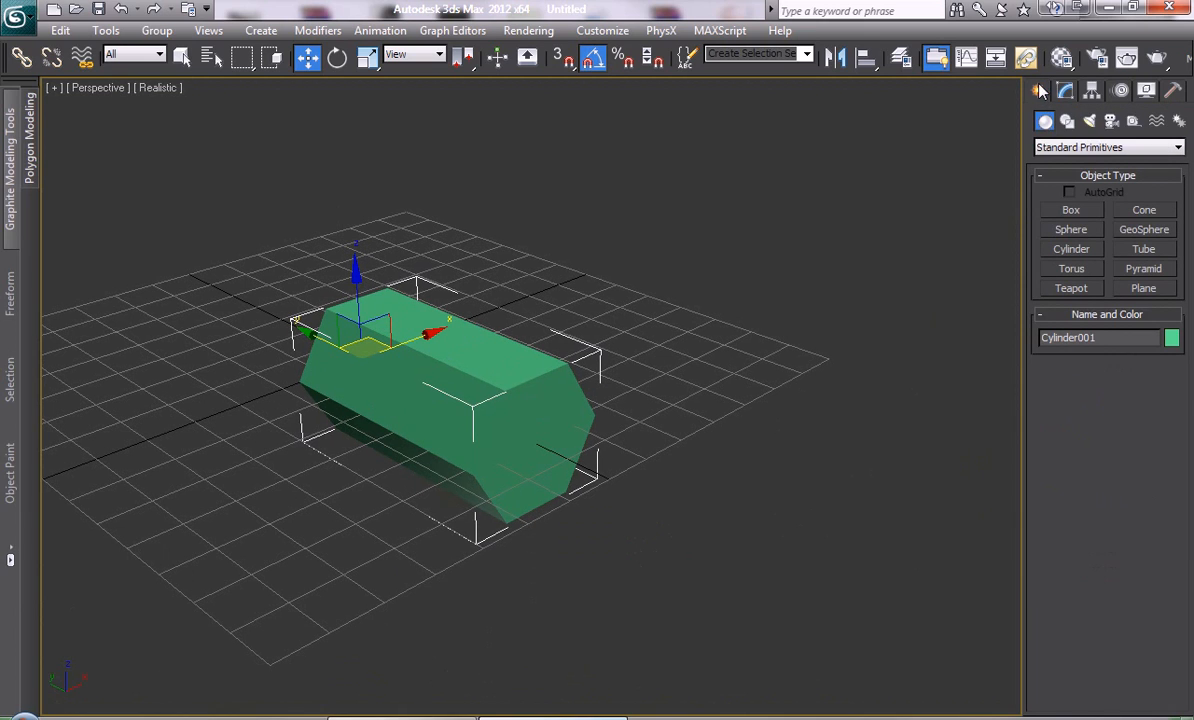
{"action": "left_click", "coordinate": [1064, 90]}
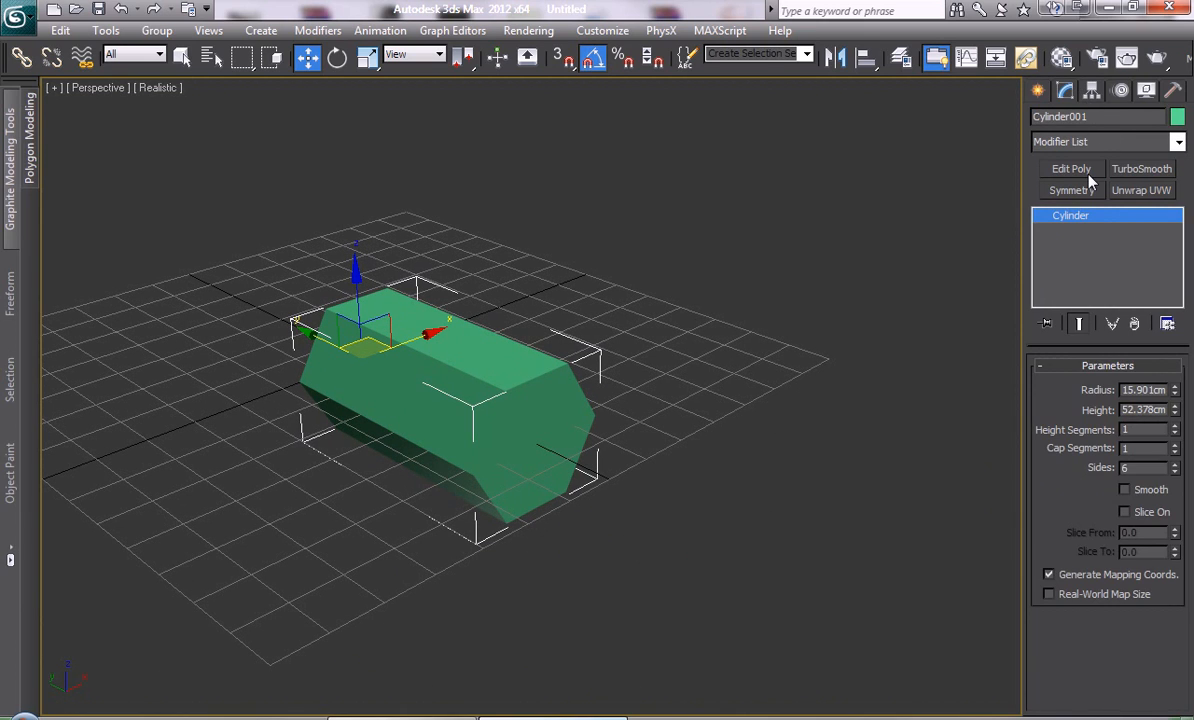
{"action": "left_click", "coordinate": [1088, 172]}
{"action": "scroll", "coordinate": [1095, 450], "scroll_direction": "up", "scroll_amount": 2}
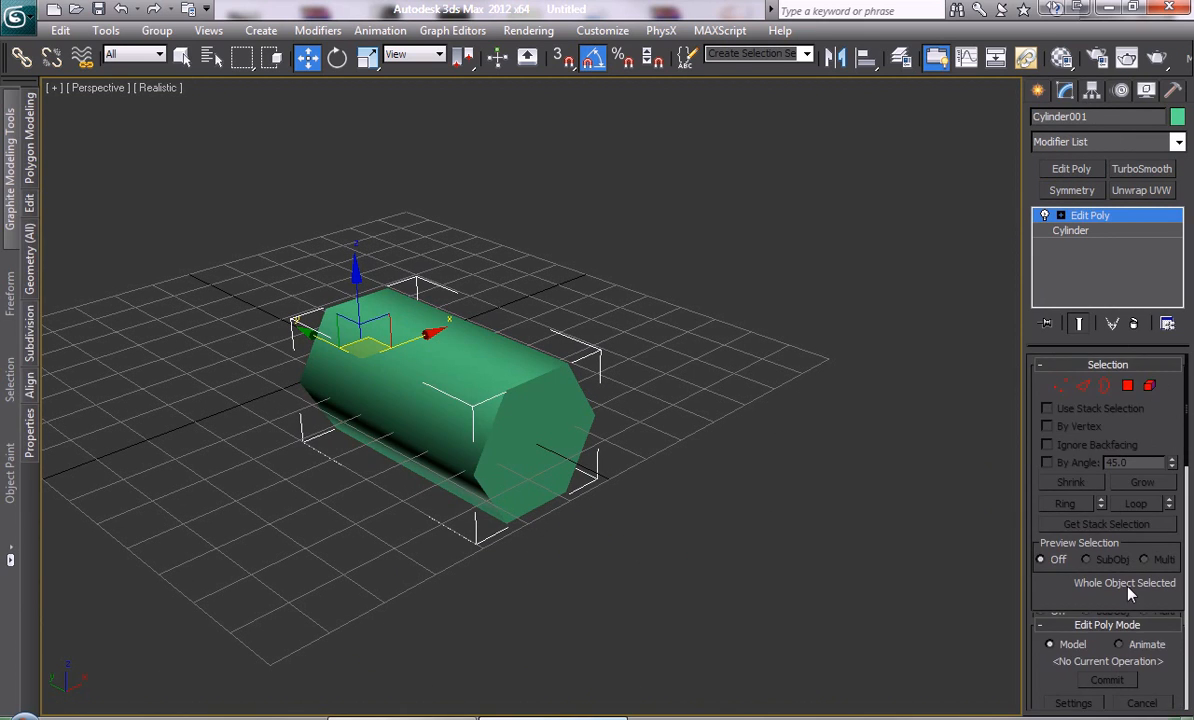
{"action": "left_click", "coordinate": [1127, 385]}
Try to lengthen the cylinder by moving its end cap polygon outward along the Y axis
{"action": "left_click", "coordinate": [542, 422]}
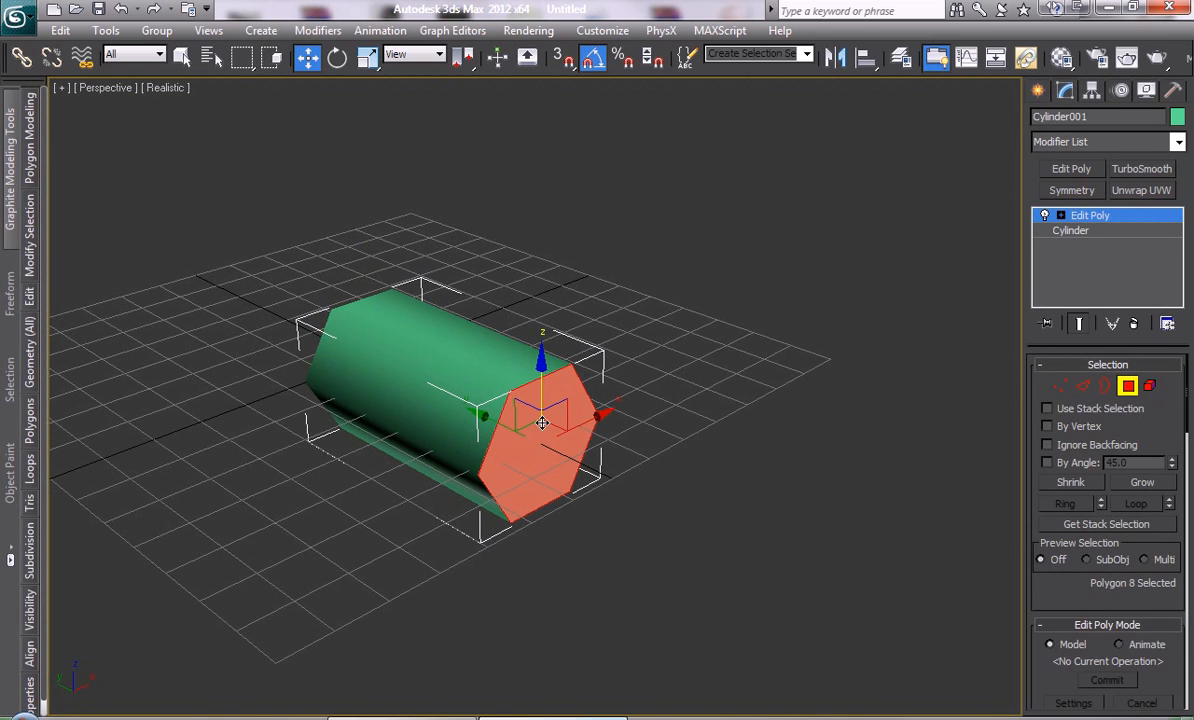
{"action": "middle_click_drag", "start_coordinate": [410, 472], "coordinate": [505, 530], "text": "alt"}
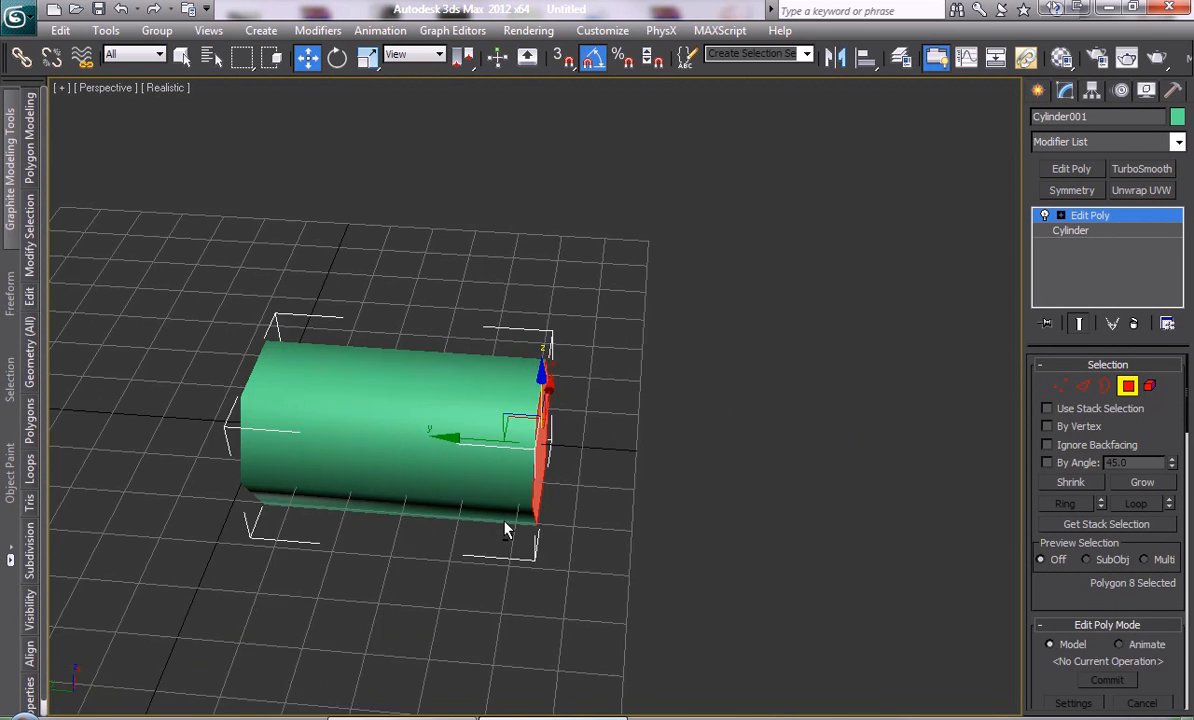
{"action": "scroll", "coordinate": [504, 522], "scroll_direction": "down", "scroll_amount": 3}
{"action": "left_click_drag", "start_coordinate": [464, 420], "coordinate": [1088, 435]}
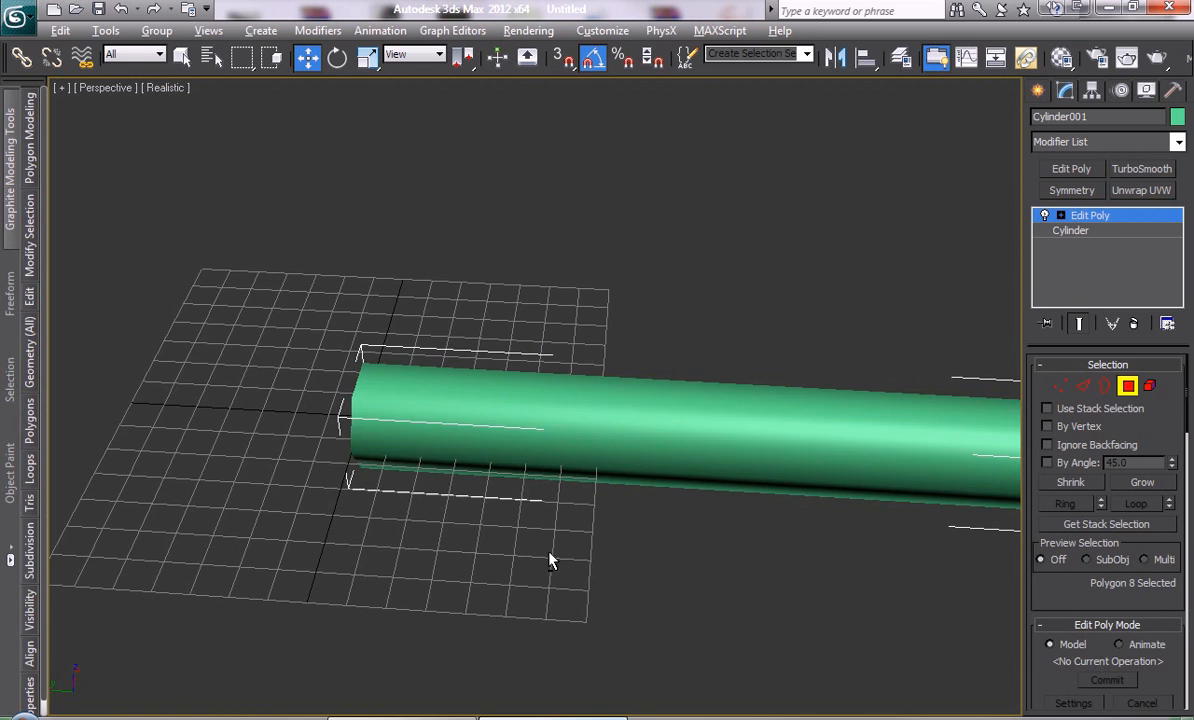
{"action": "key", "text": "z"}
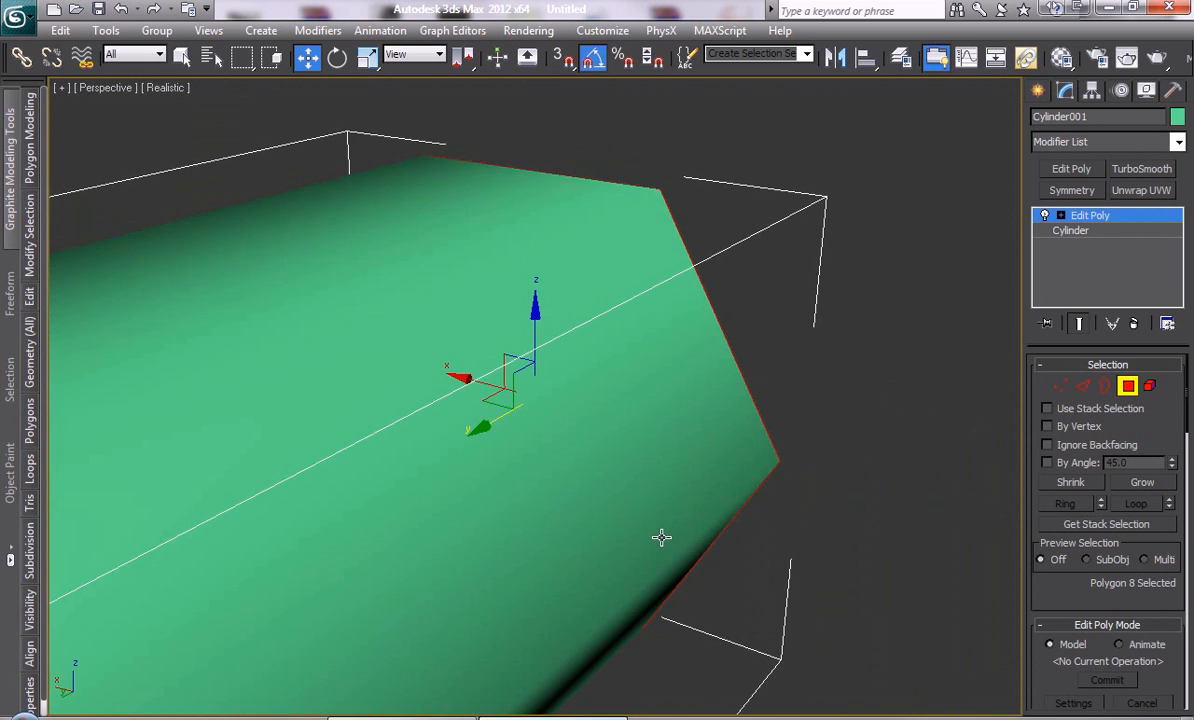
{"action": "key", "text": "ctrl+z"}
{"action": "key", "text": "z"}
{"action": "middle_click_drag", "start_coordinate": [576, 530], "coordinate": [760, 400], "text": "alt"}
{"action": "scroll", "coordinate": [760, 400], "scroll_direction": "down", "scroll_amount": 4}
{"action": "scroll", "coordinate": [669, 469], "scroll_direction": "down", "scroll_amount": 2}
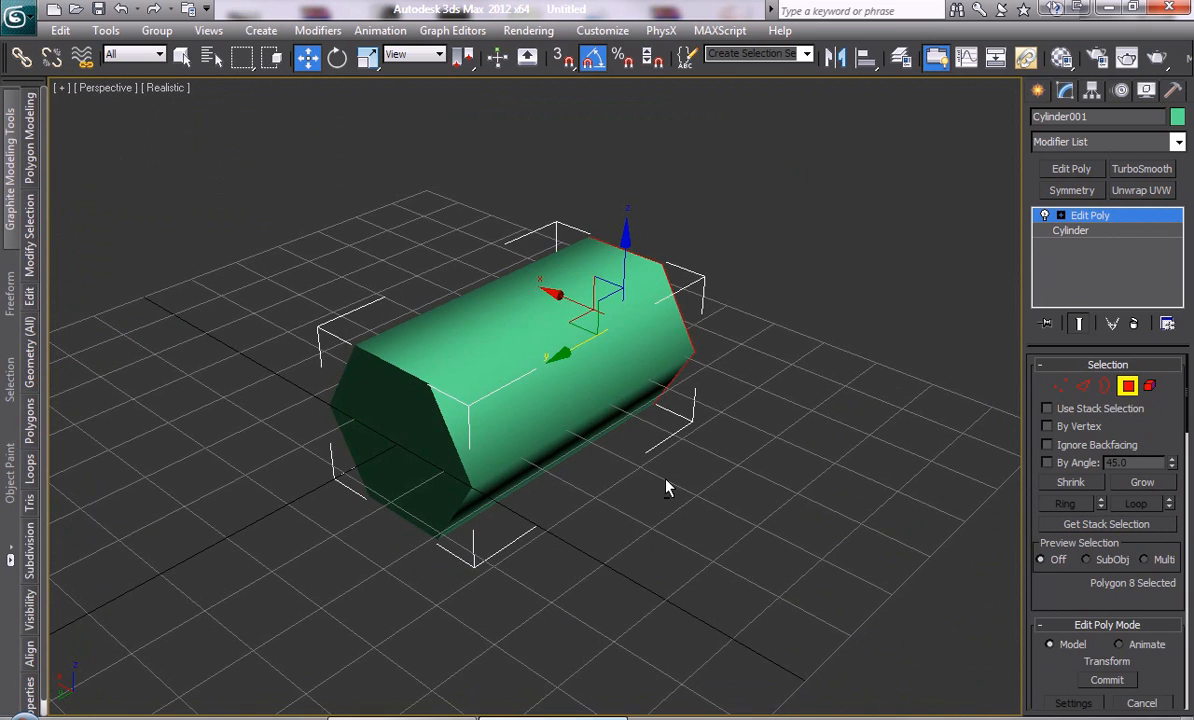
Select all the cylinder's polygons and clear their smoothing groups so every side is flat shaded
{"action": "key", "text": "ctrl+a"}
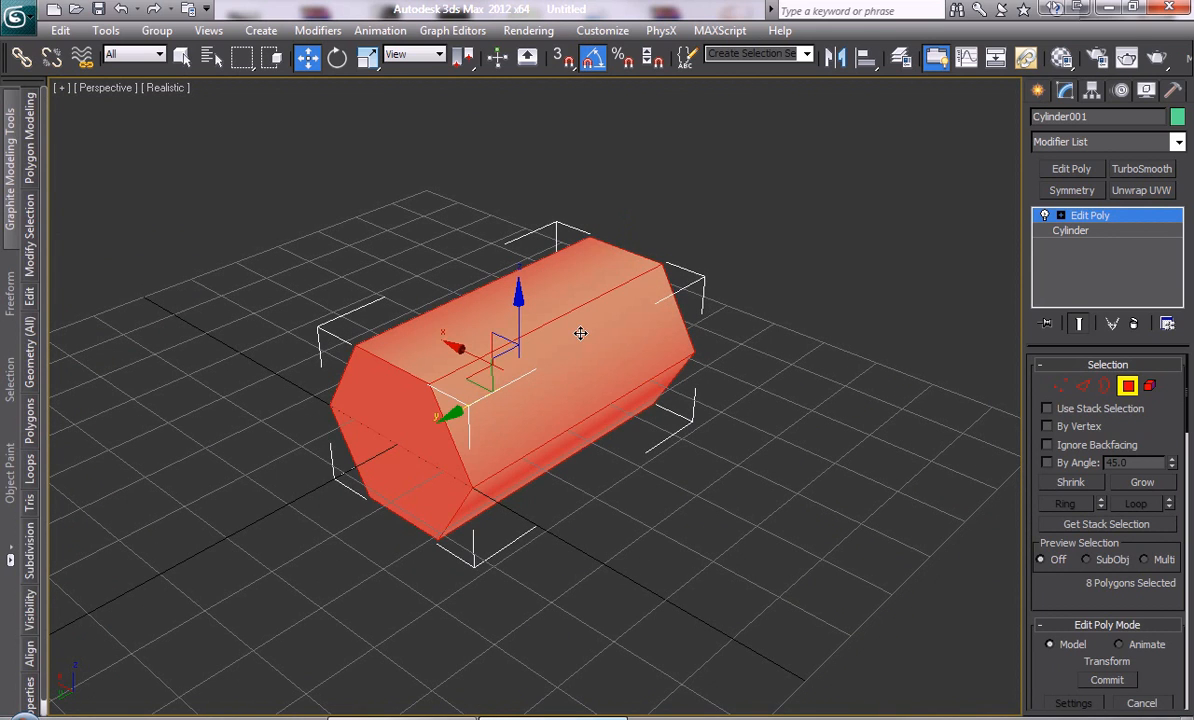
{"action": "left_click", "coordinate": [706, 416]}
{"action": "key", "text": "ctrl+a"}
{"action": "left_click_drag", "start_coordinate": [1069, 600], "coordinate": [855, 480]}
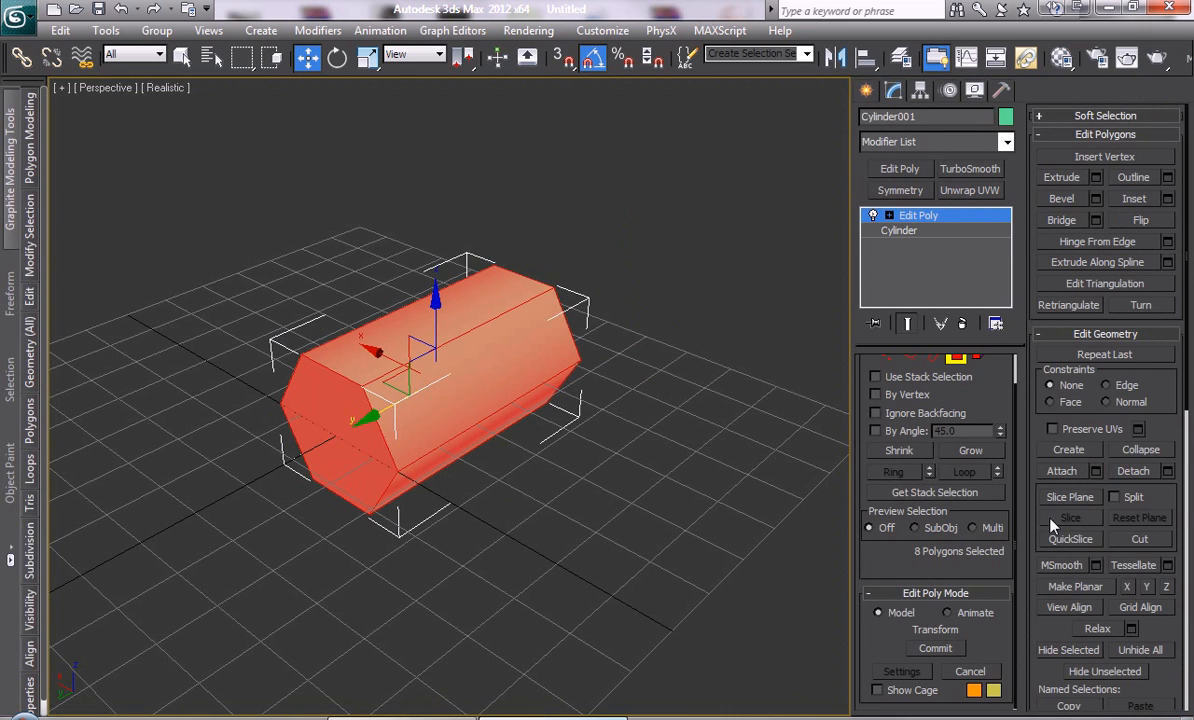
{"action": "mouse_move", "coordinate": [1150, 665]}
{"action": "left_mouse_down"}
{"action": "mouse_move", "coordinate": [1162, 376]}
{"action": "mouse_move", "coordinate": [1077, 144]}
{"action": "mouse_move", "coordinate": [1077, 60]}
{"action": "left_mouse_up"}
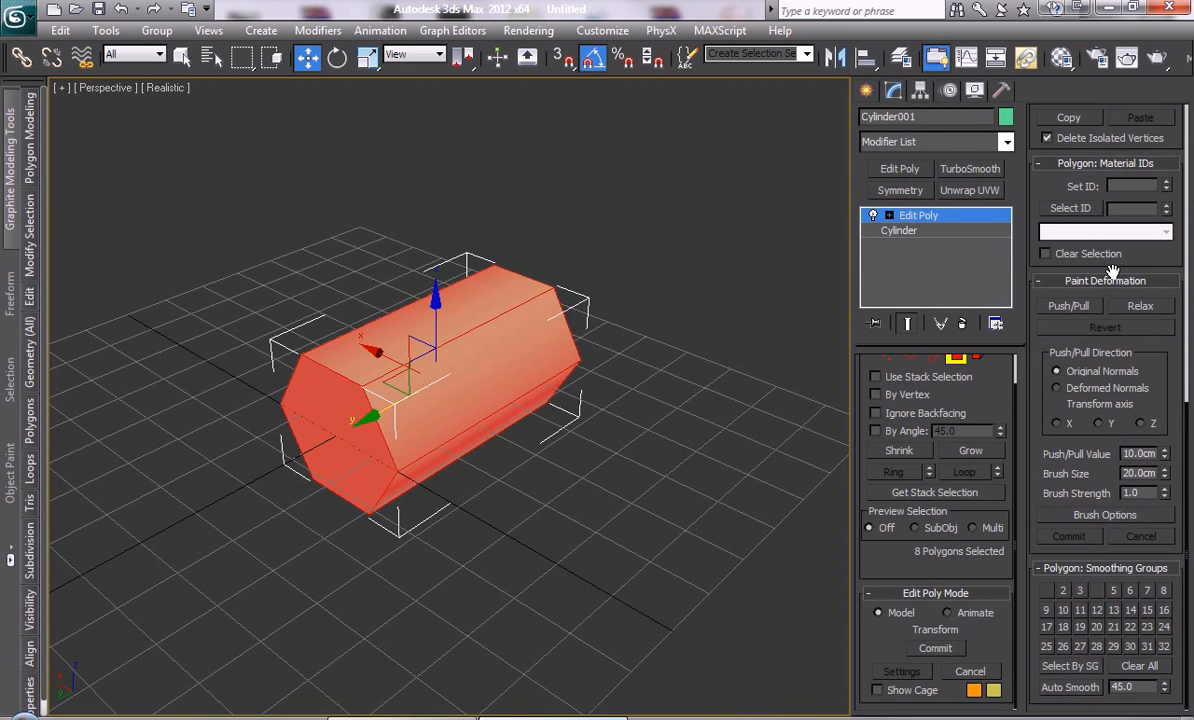
{"action": "left_click", "coordinate": [1096, 591]}
{"action": "middle_click_drag", "start_coordinate": [474, 413], "coordinate": [552, 386], "text": "alt"}
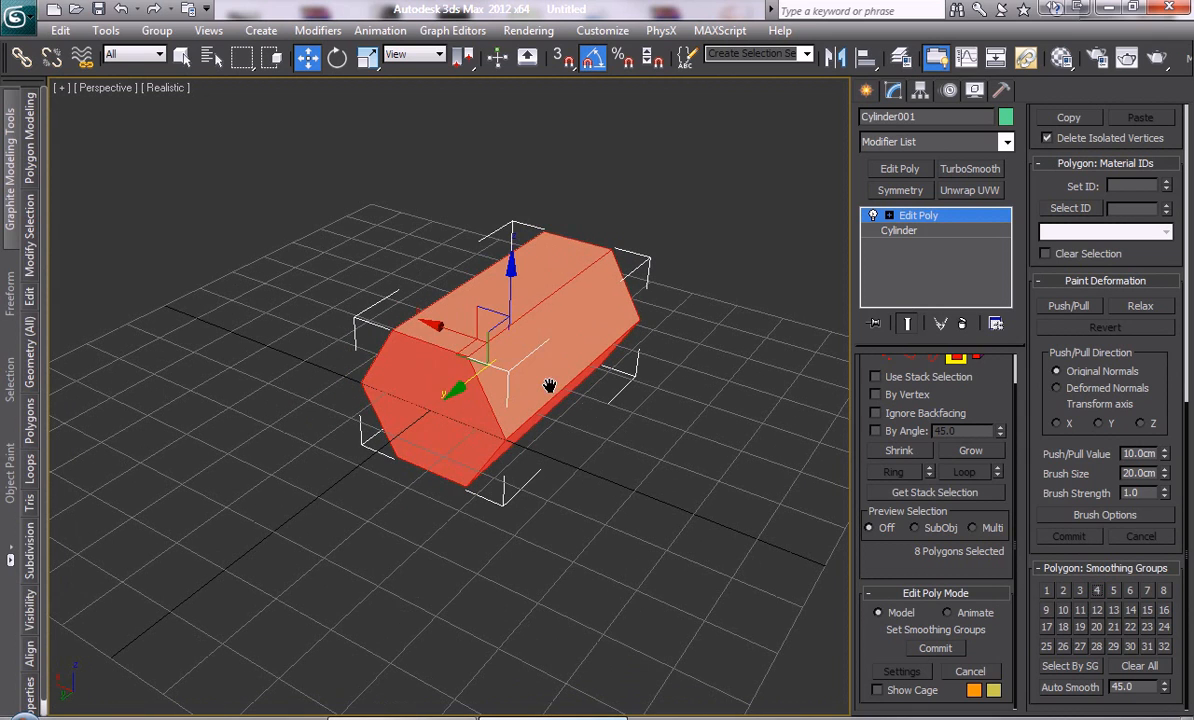
Delete the hexagonal cap polygons at both ends of the cylinder
{"action": "left_click", "coordinate": [538, 432]}
{"action": "left_click", "coordinate": [412, 434]}
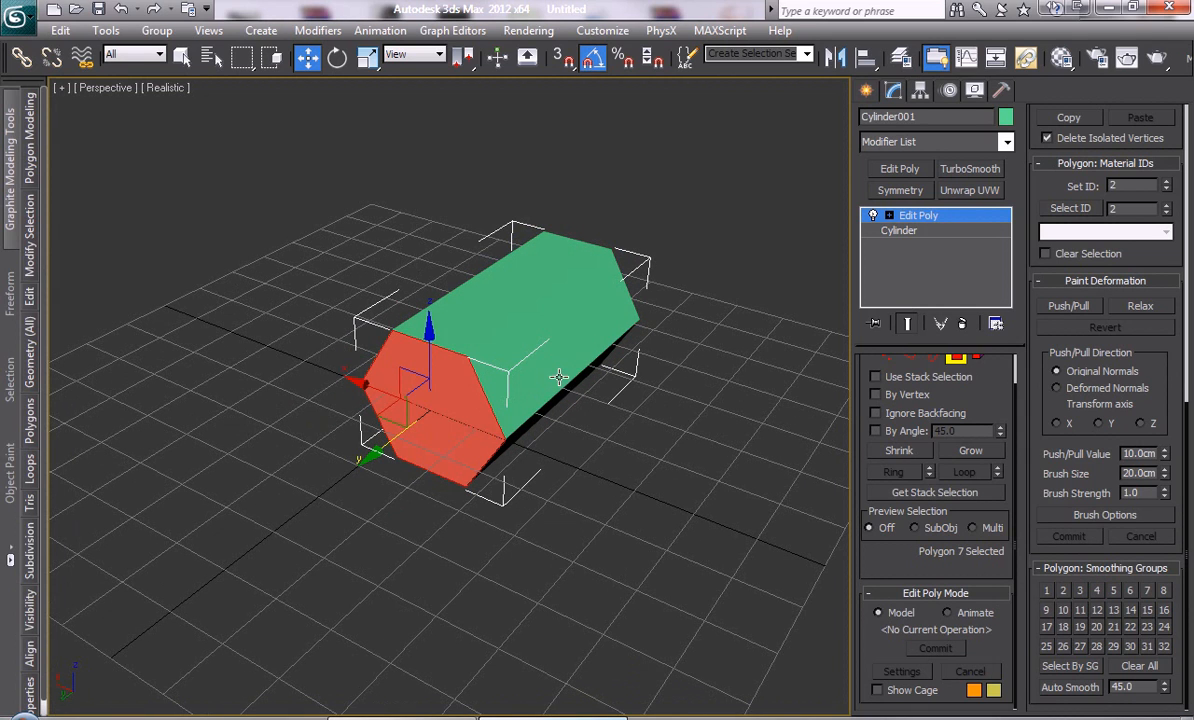
{"action": "key", "text": "Delete"}
{"action": "middle_click_drag", "start_coordinate": [620, 378], "coordinate": [450, 382], "text": "alt"}
{"action": "left_click", "coordinate": [401, 385]}
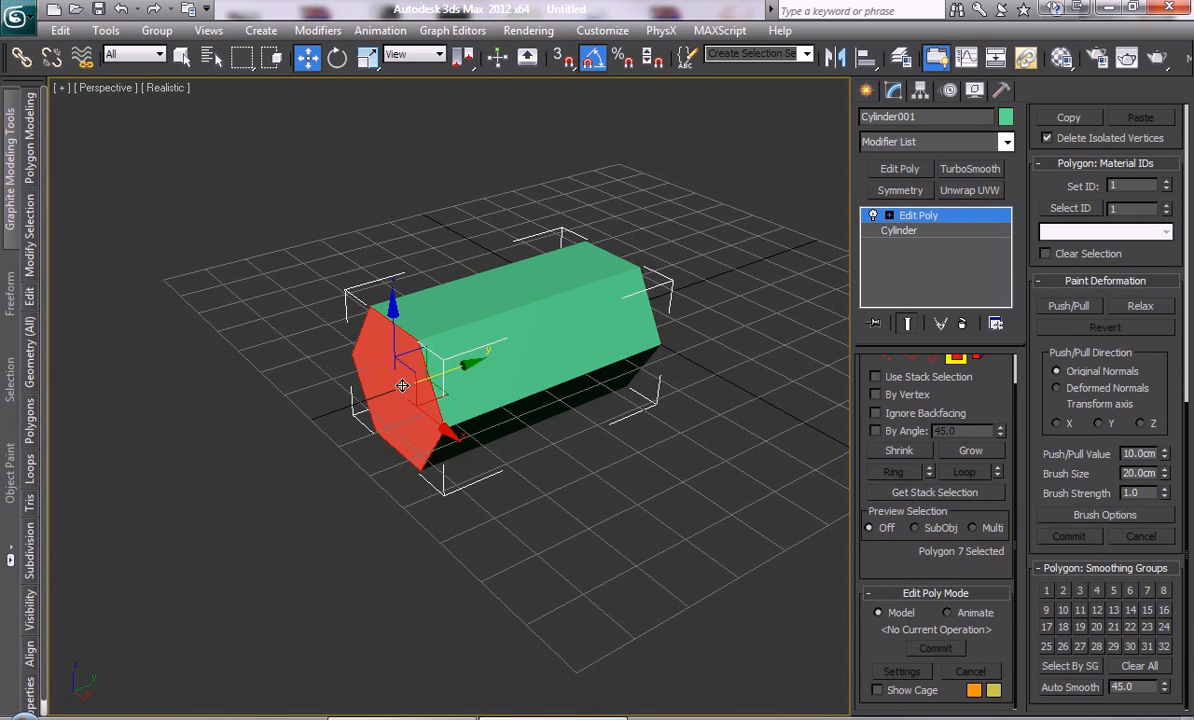
{"action": "key", "text": "Delete"}
{"action": "middle_click_drag", "start_coordinate": [662, 408], "coordinate": [490, 464], "text": "alt"}
{"action": "scroll", "coordinate": [490, 464], "scroll_direction": "up", "scroll_amount": 3}
{"action": "middle_click_drag", "start_coordinate": [490, 415], "coordinate": [533, 442], "text": "alt"}
Select the open borders at both ends of the cylinder and display edged faces in the Perspective view
{"action": "key", "text": "2"}
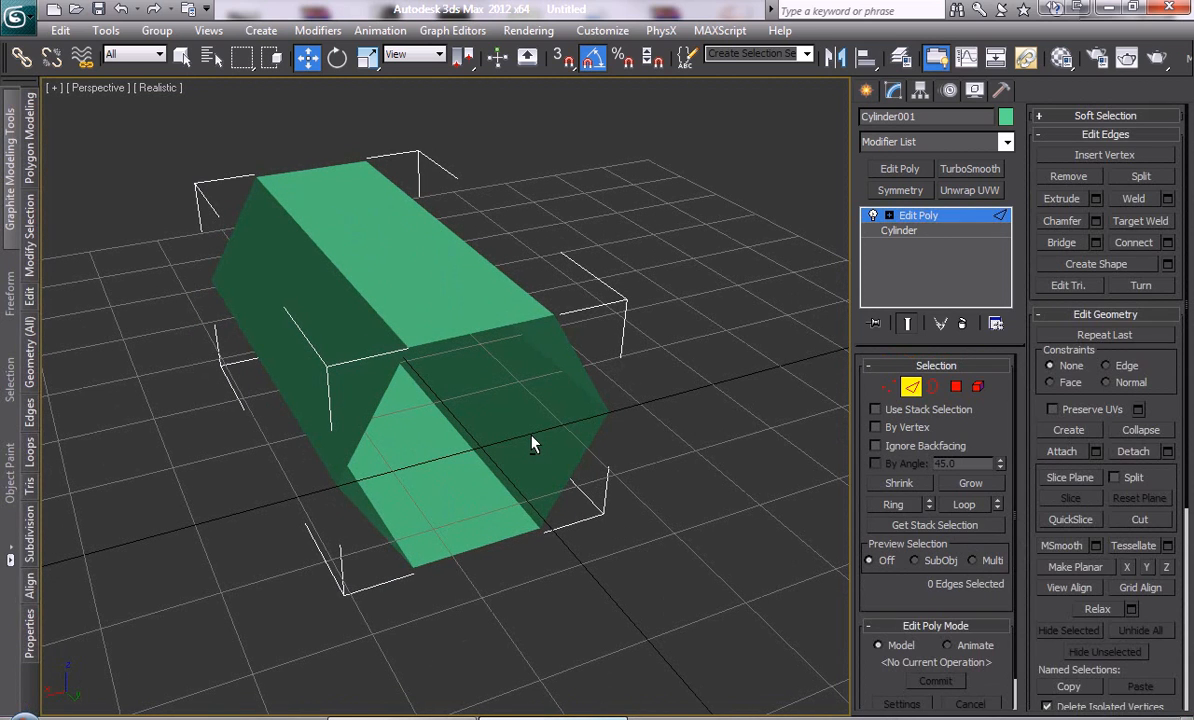
{"action": "key", "text": "3"}
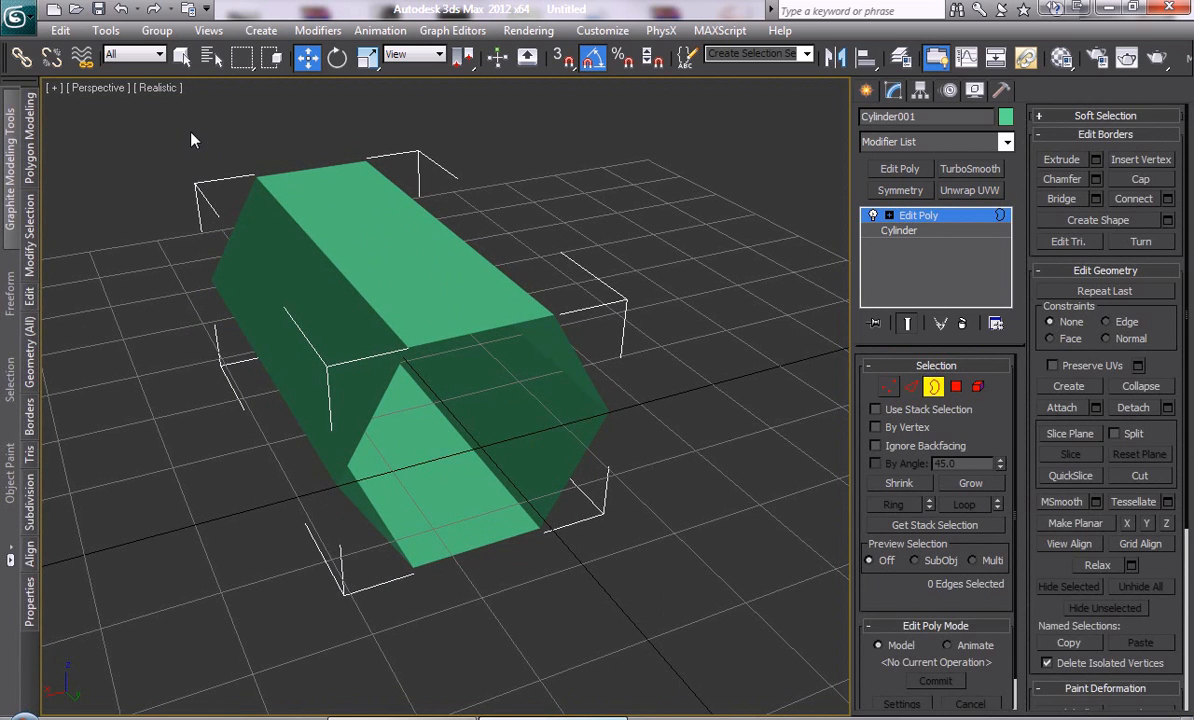
{"action": "left_click", "coordinate": [436, 350]}
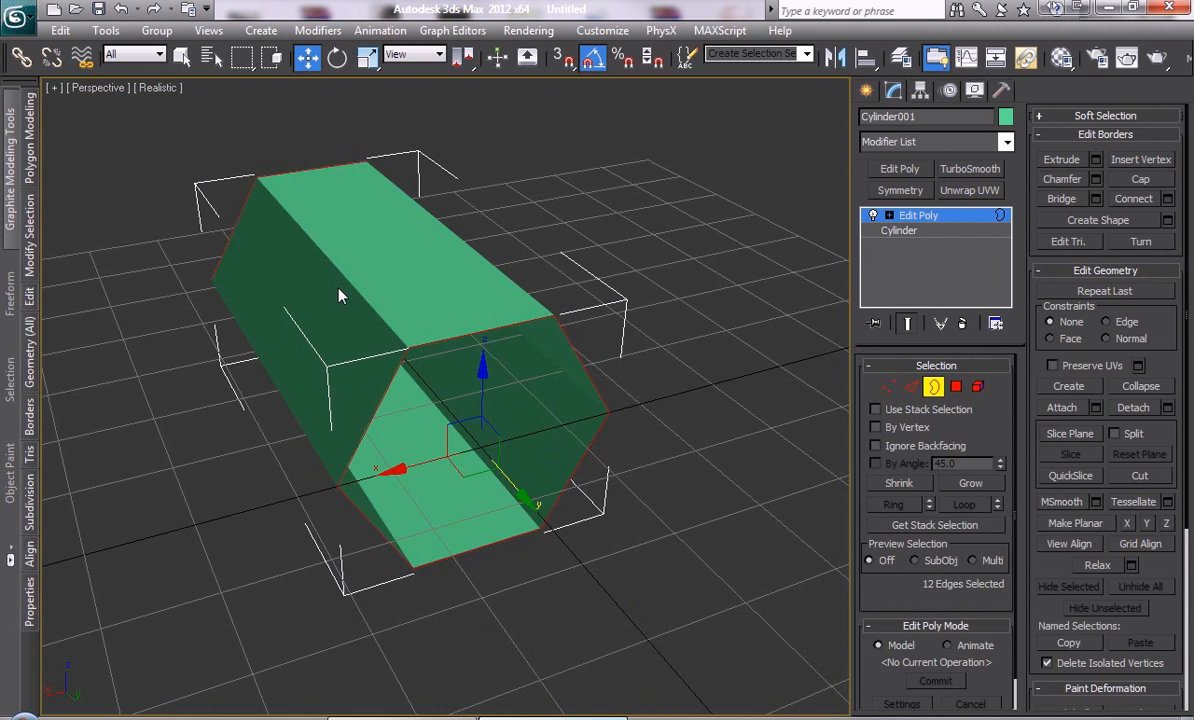
{"action": "key", "text": "F4"}
{"action": "middle_click_drag", "start_coordinate": [475, 472], "coordinate": [531, 483], "text": "alt"}
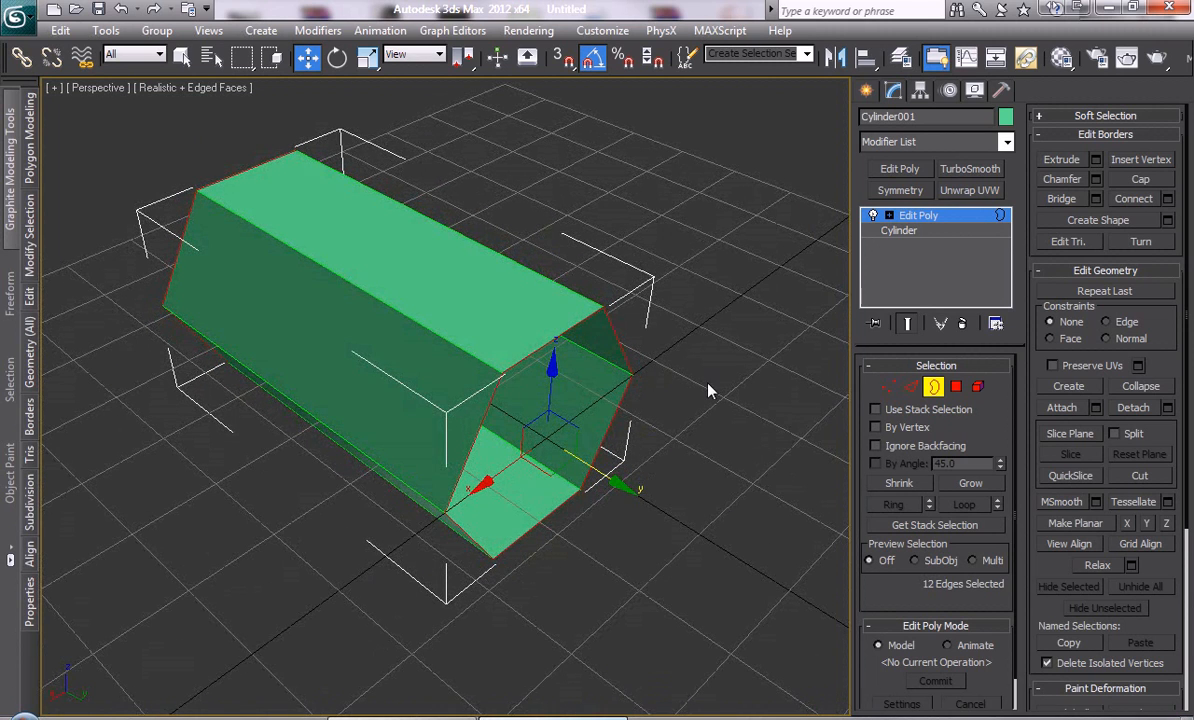
Connect the selected end edges with 5 segments, adding lengthwise edges to every side of the cylinder
{"action": "left_click", "coordinate": [911, 390]}
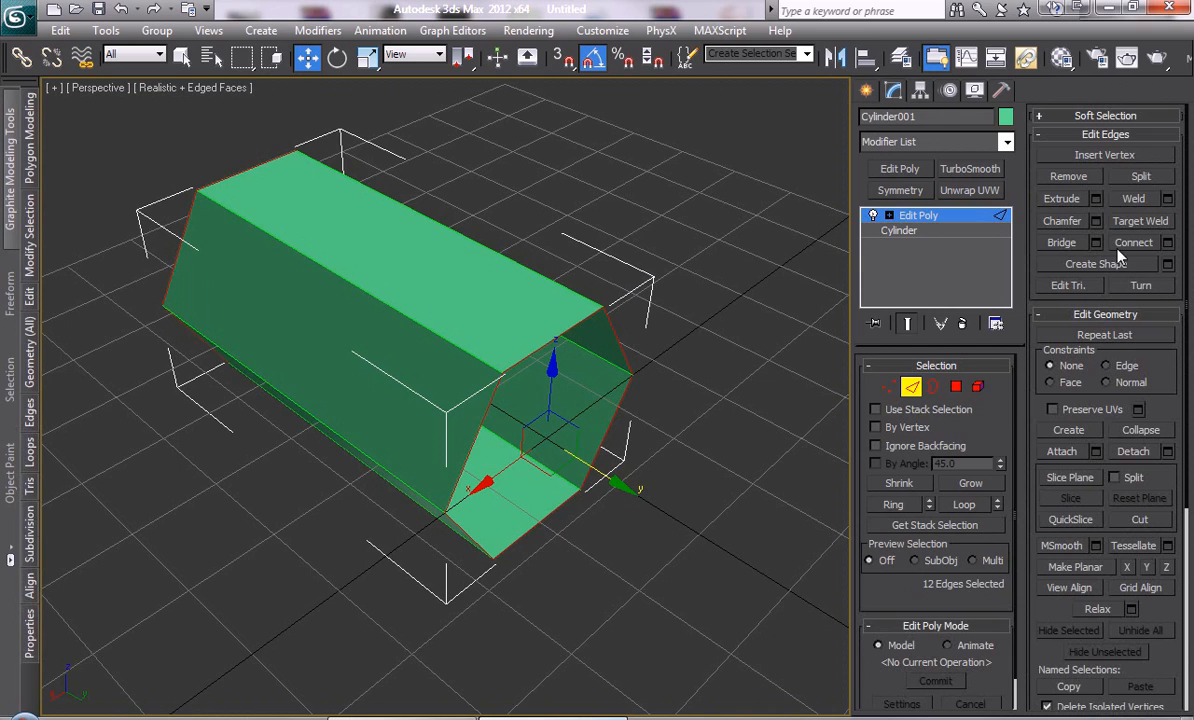
{"action": "left_click", "coordinate": [1168, 243]}
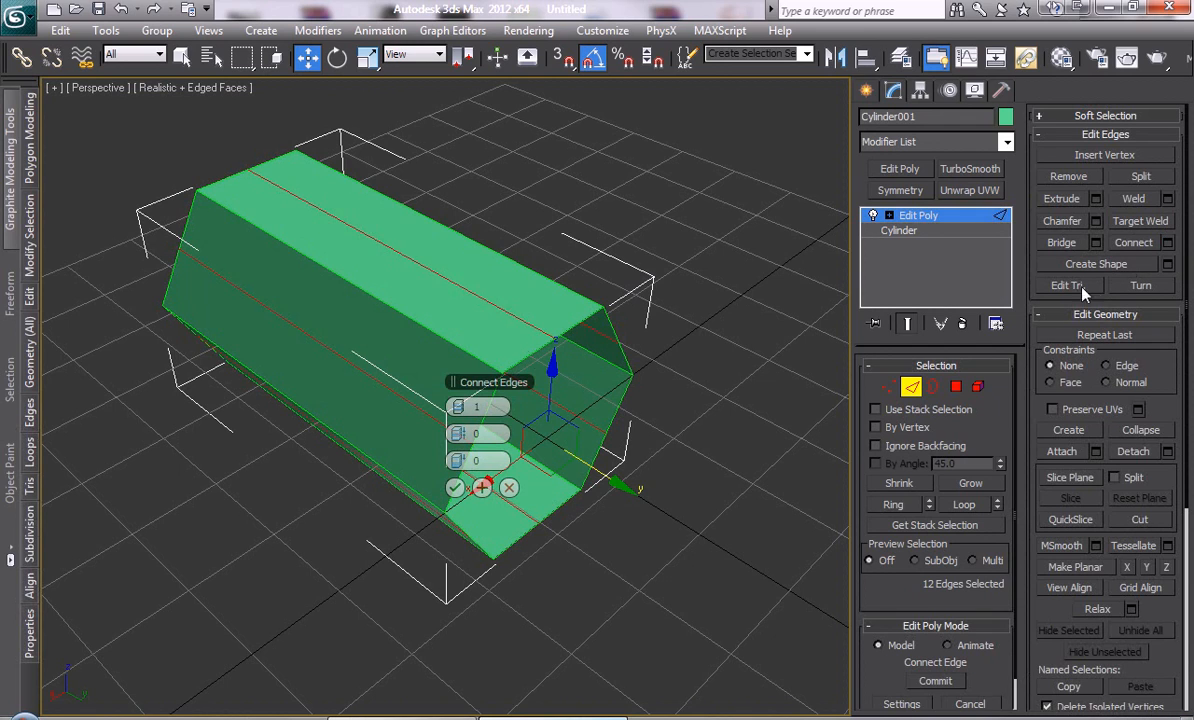
{"action": "left_click_drag", "start_coordinate": [457, 406], "coordinate": [474, 410]}
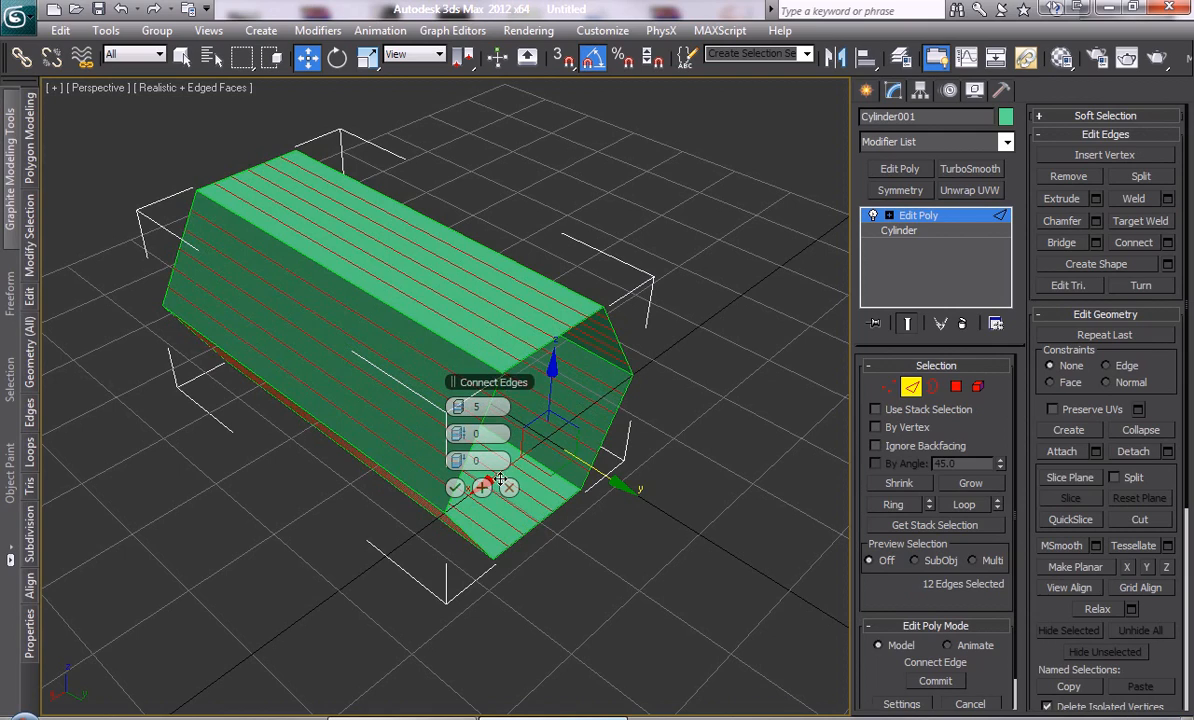
{"action": "left_click", "coordinate": [454, 487]}
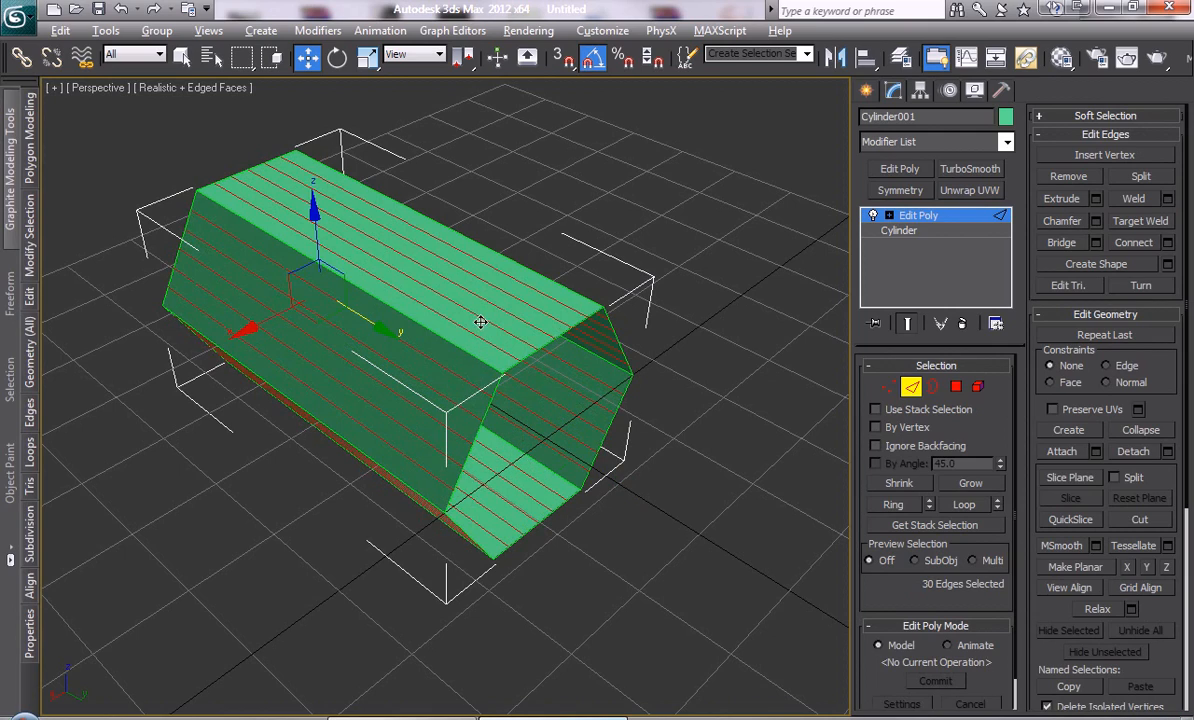
Create a cone at the cylinder's open end, about 15.5 cm in radius and 35.7 cm high, with 1 height segment and 36 sides
{"action": "middle_click_drag", "start_coordinate": [482, 322], "coordinate": [544, 379], "text": "alt"}
{"action": "left_click", "coordinate": [872, 91]}
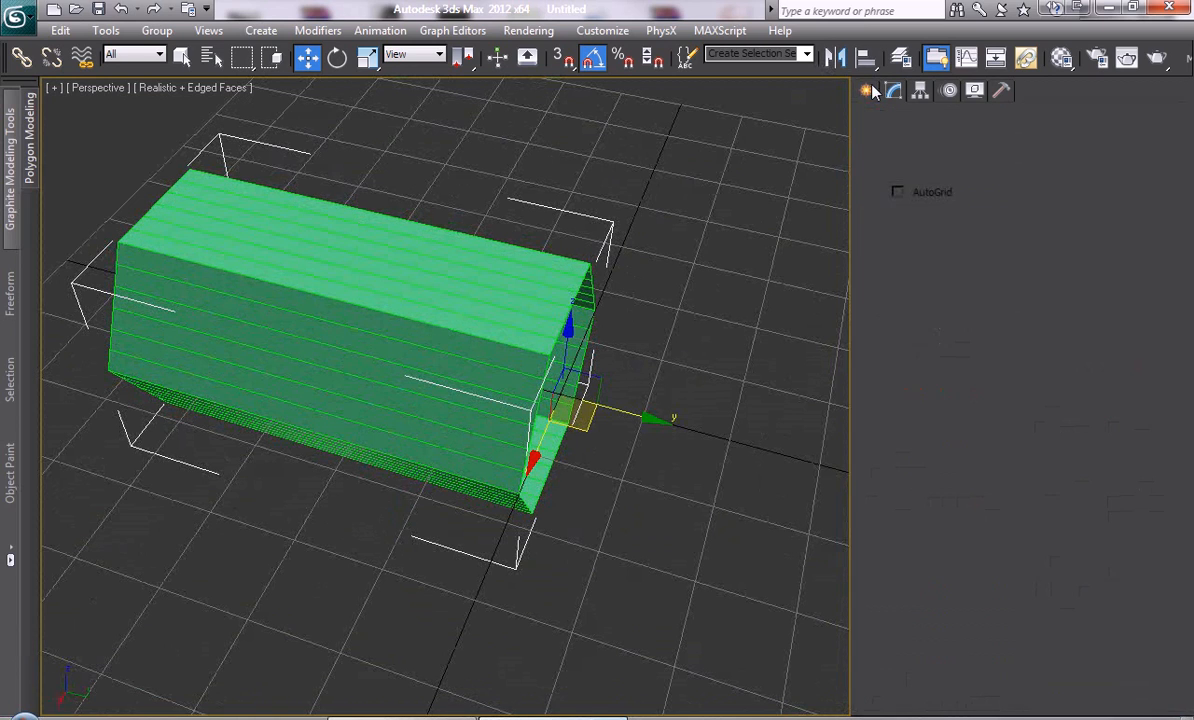
{"action": "left_click", "coordinate": [973, 211]}
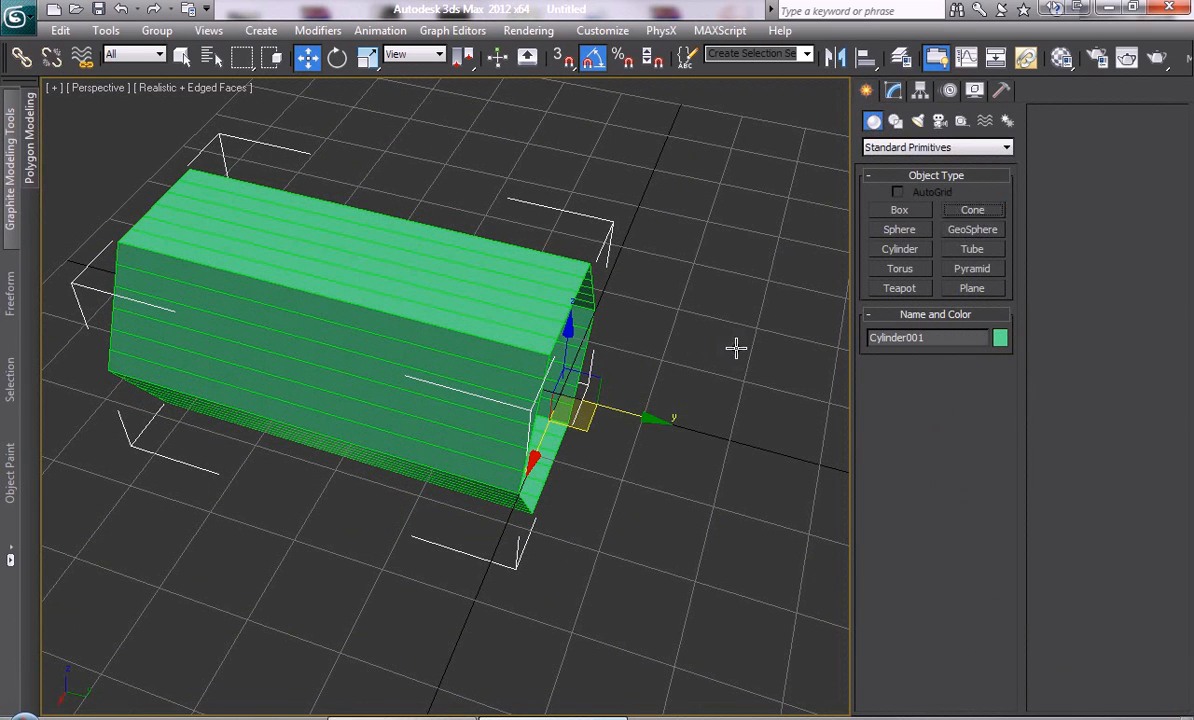
{"action": "left_click_drag", "start_coordinate": [560, 395], "coordinate": [648, 470]}
{"action": "left_click", "coordinate": [725, 338]}
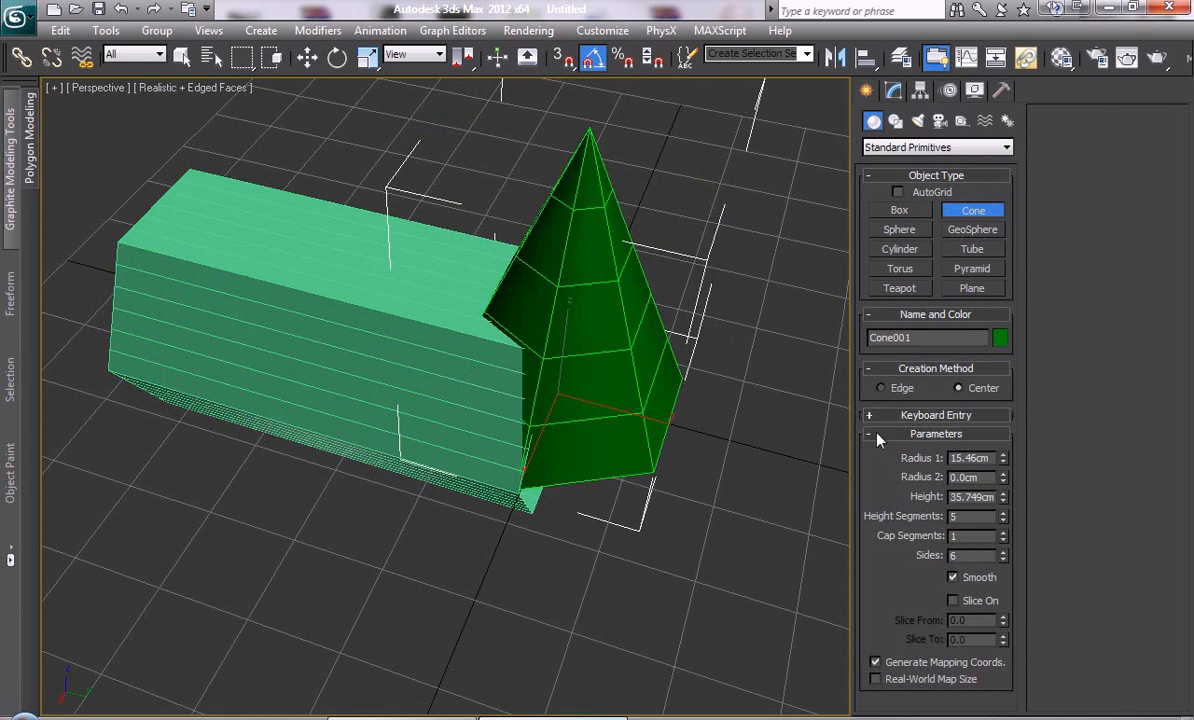
{"action": "left_click_drag", "start_coordinate": [1004, 521], "coordinate": [898, 557]}
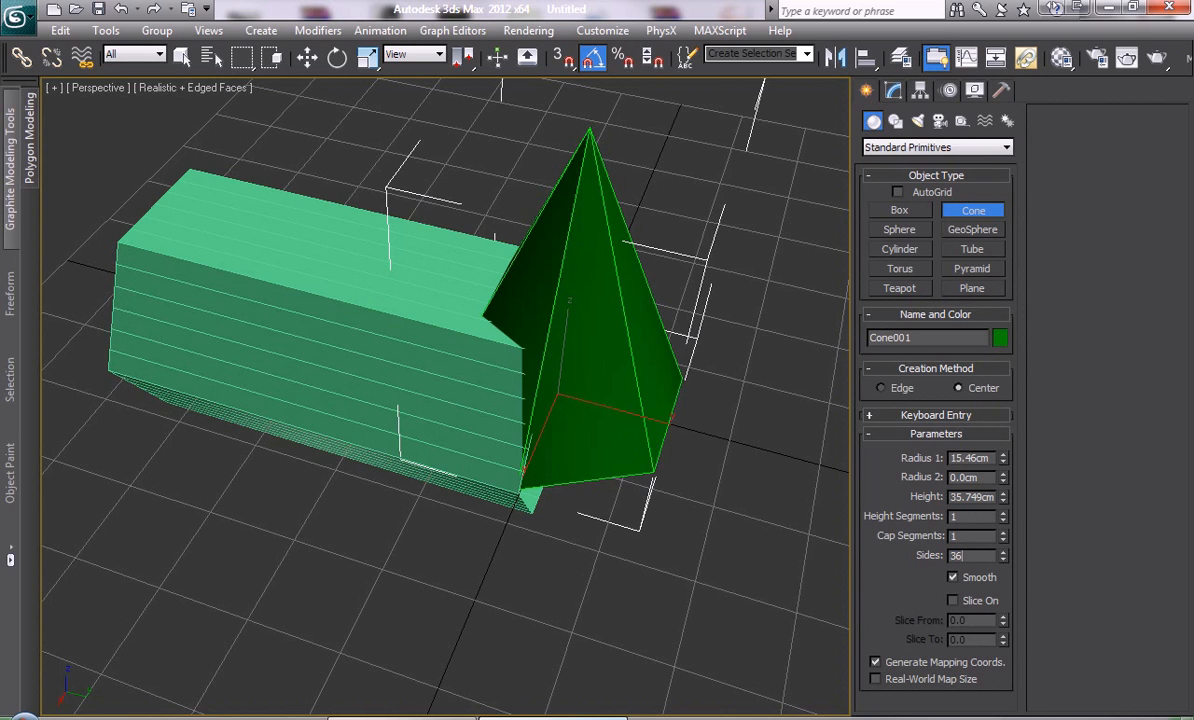
Rotate the cone about its X axis so its tip points away from the cylinder along the Y axis
{"action": "middle_click_drag", "start_coordinate": [597, 354], "coordinate": [554, 416], "text": "alt"}
{"action": "key", "text": "w"}
{"action": "key", "text": "e"}
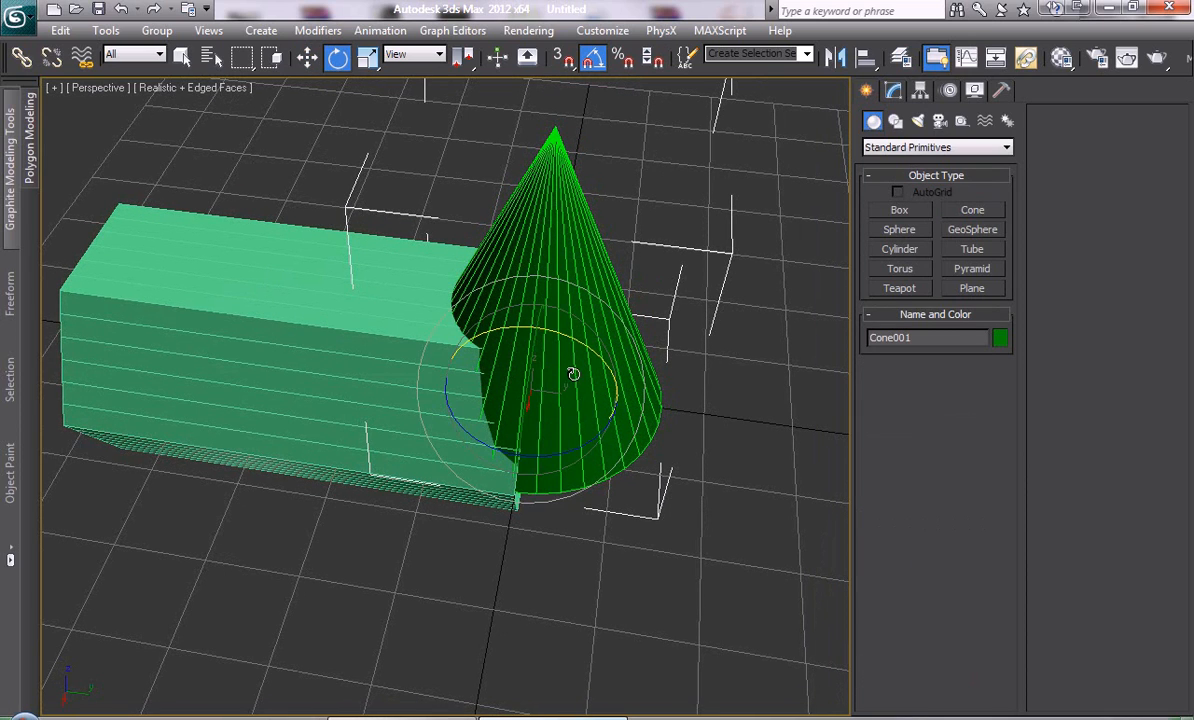
{"action": "left_click_drag", "start_coordinate": [570, 342], "coordinate": [644, 457]}
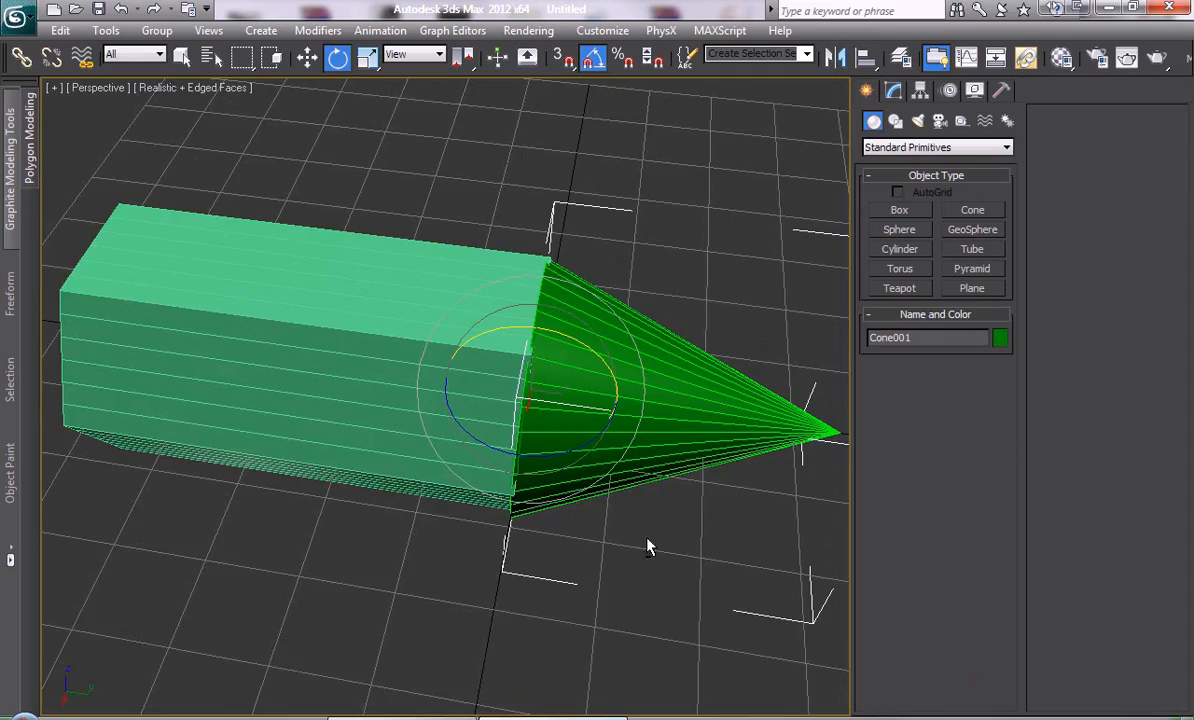
Scale the cone along the Y axis only to stretch it into a longer pencil tip
{"action": "middle_click_drag", "start_coordinate": [648, 547], "coordinate": [507, 501], "text": "alt"}
{"action": "middle_click_drag", "start_coordinate": [651, 456], "coordinate": [592, 557], "text": "alt"}
{"action": "key", "text": "r"}
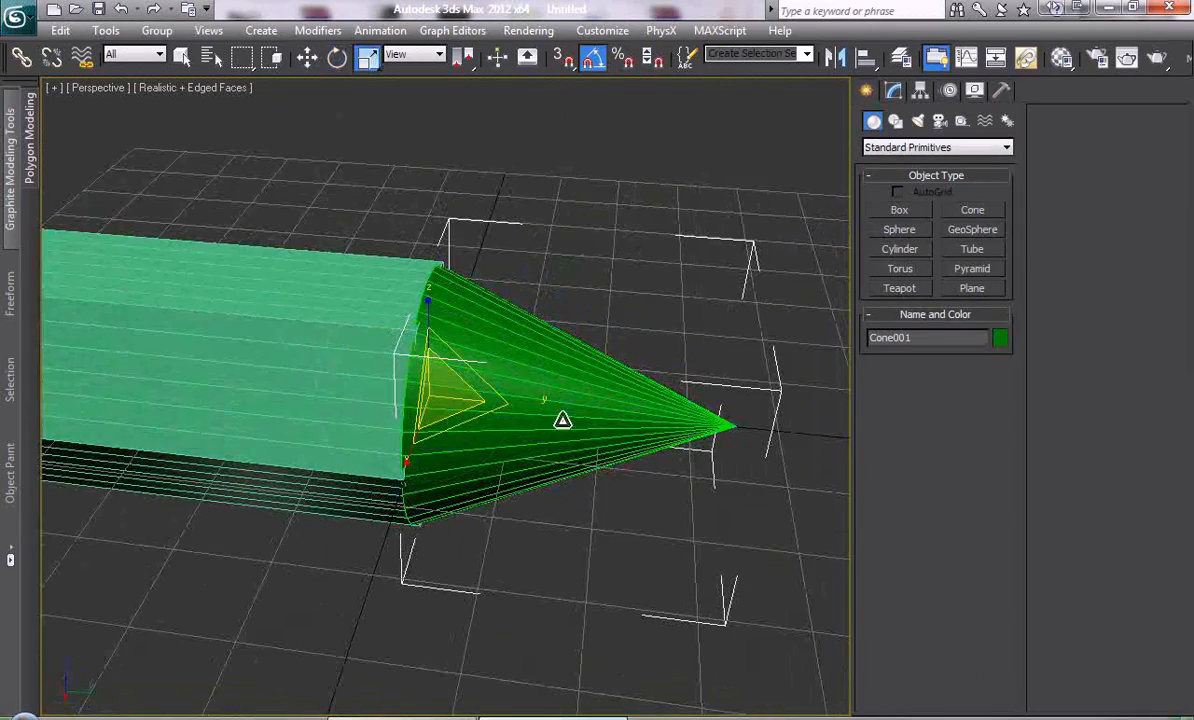
{"action": "left_click_drag", "start_coordinate": [531, 409], "coordinate": [577, 411]}
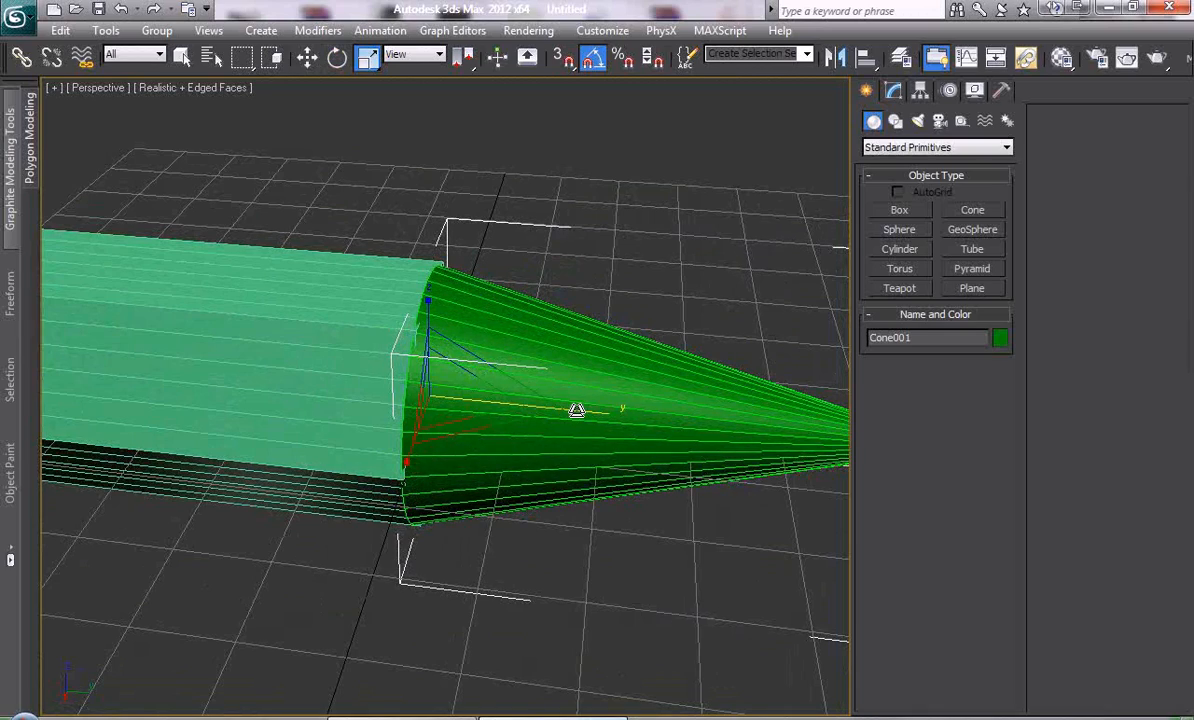
{"action": "middle_click_drag", "start_coordinate": [584, 497], "coordinate": [548, 482]}
{"action": "scroll", "coordinate": [629, 520], "scroll_direction": "down", "scroll_amount": 5}
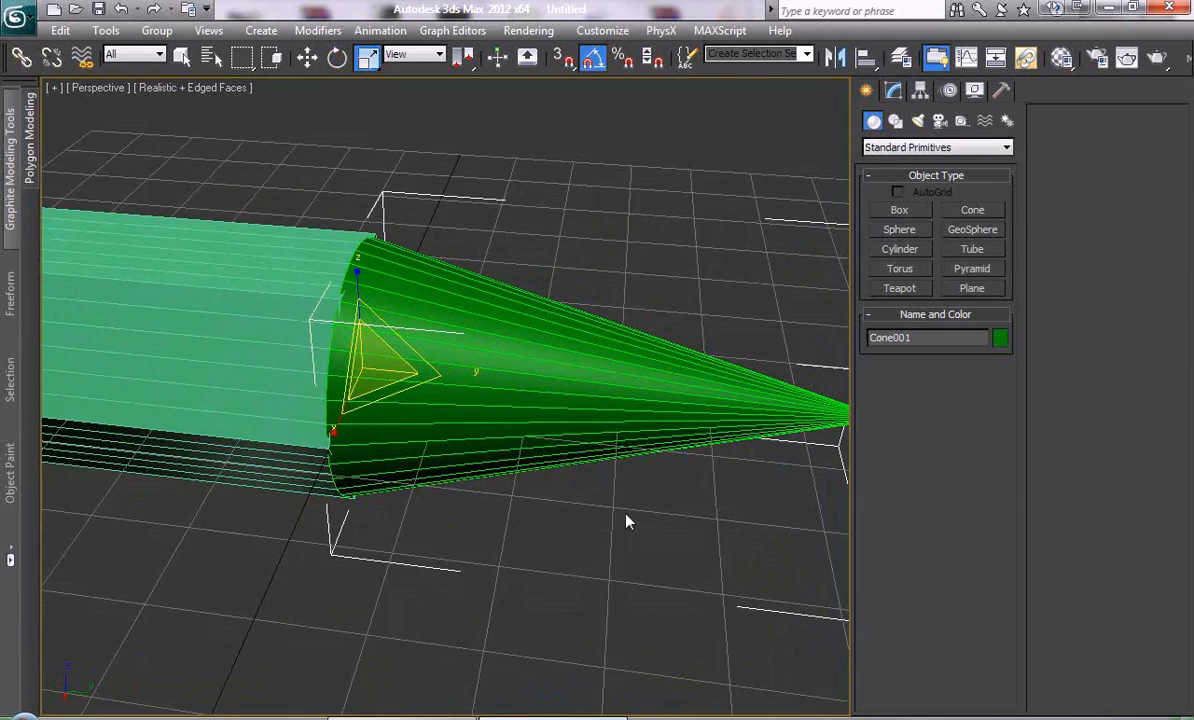
{"action": "middle_click_drag", "start_coordinate": [592, 558], "coordinate": [506, 533], "text": "alt"}
Scale the cone uniformly to about 102.94% on local X and Y, bringing its base vertices close to the hexagon's corners
{"action": "key", "text": "alt+w"}
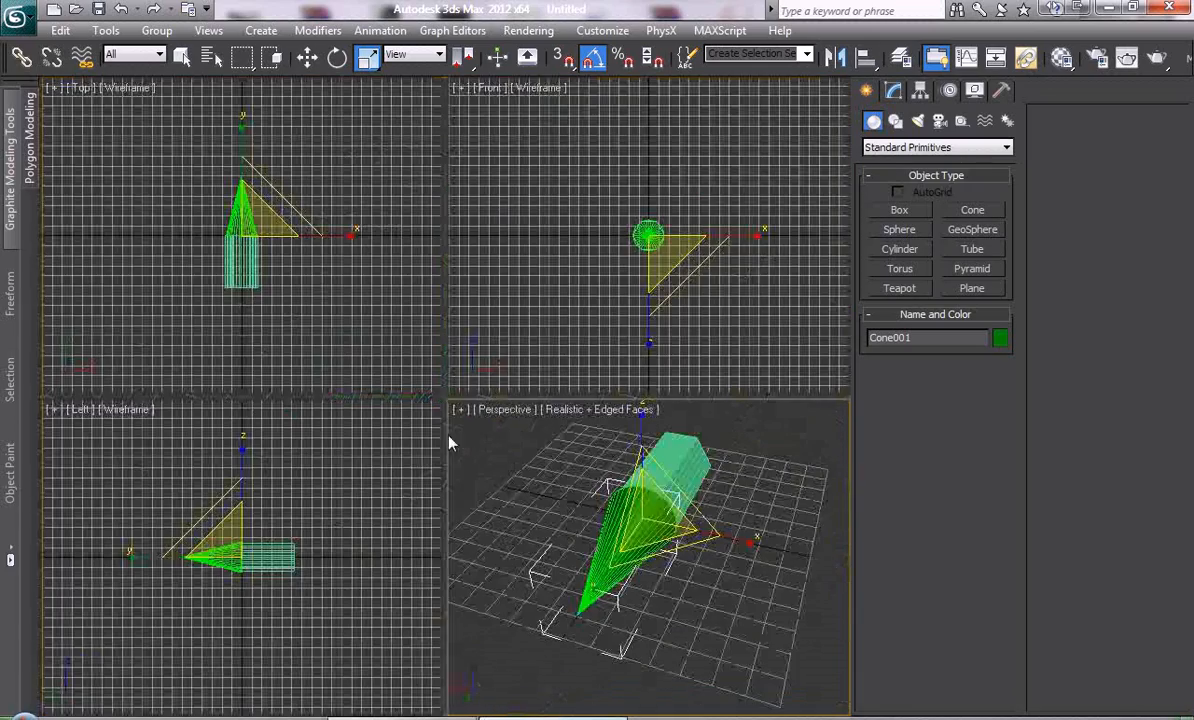
{"action": "right_click", "coordinate": [590, 246]}
{"action": "key", "text": "alt+w"}
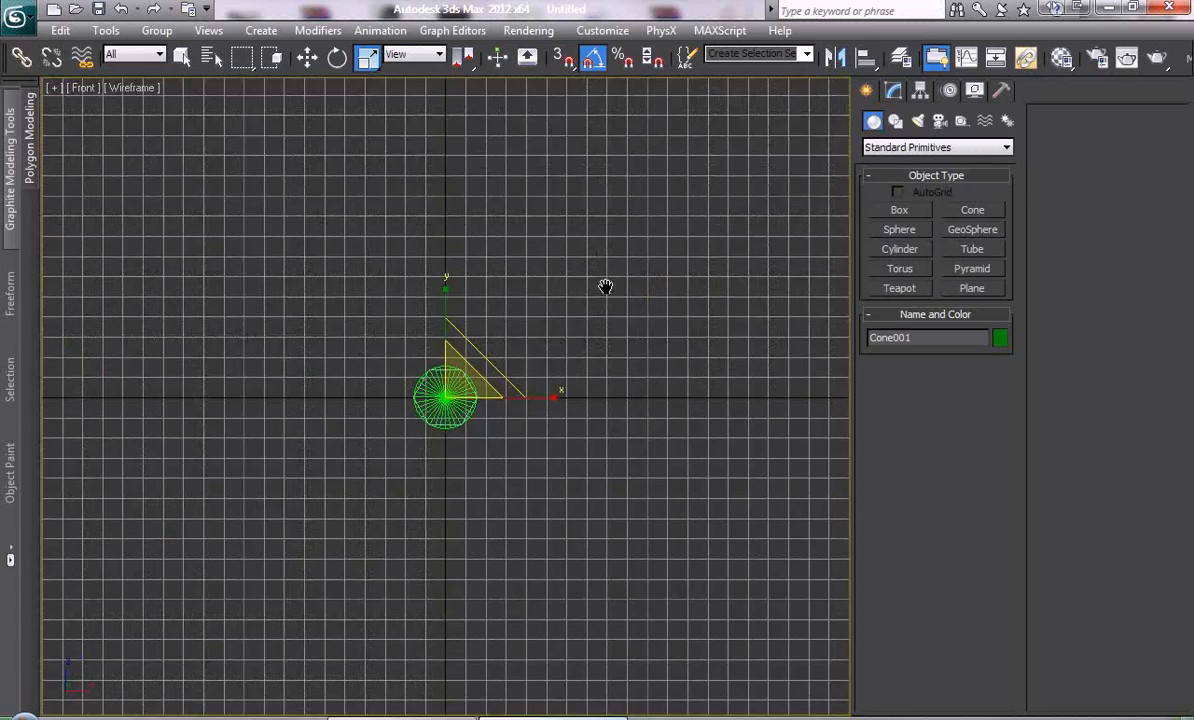
{"action": "scroll", "coordinate": [580, 303], "scroll_direction": "up", "scroll_amount": 5}
{"action": "middle_click_drag", "start_coordinate": [461, 398], "coordinate": [645, 237]}
{"action": "scroll", "coordinate": [604, 266], "scroll_direction": "up", "scroll_amount": 5}
{"action": "middle_click_drag", "start_coordinate": [286, 391], "coordinate": [589, 268]}
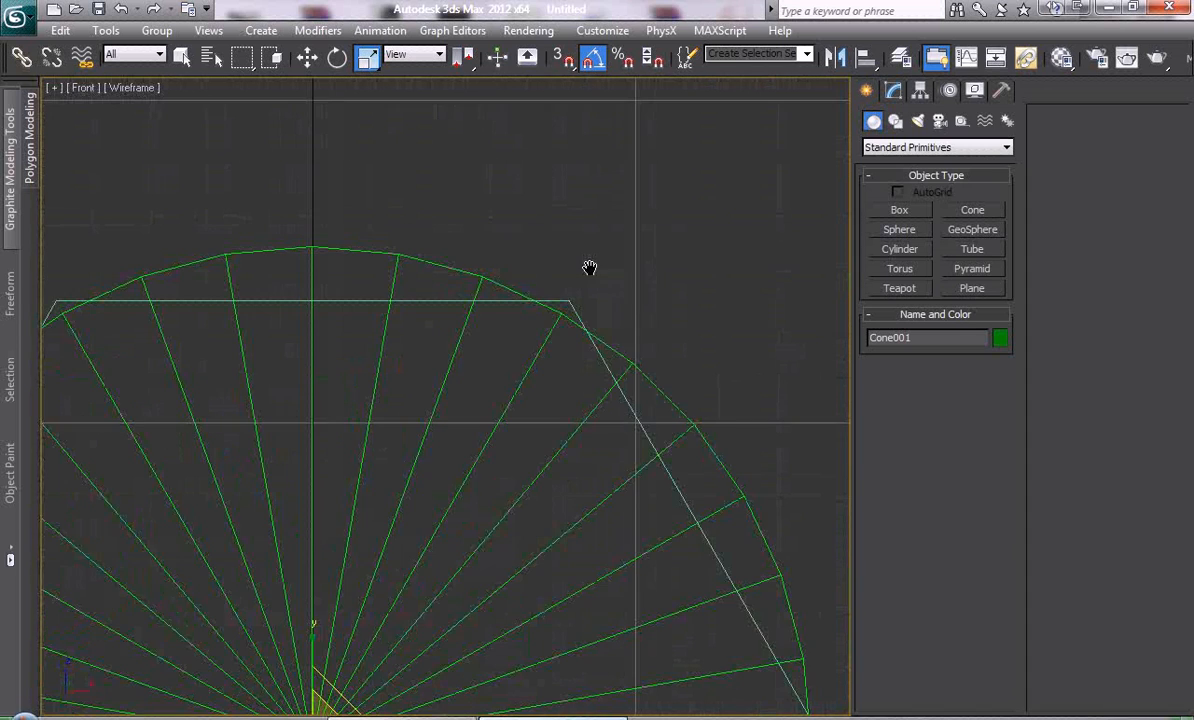
{"action": "scroll", "coordinate": [566, 317], "scroll_direction": "up", "scroll_amount": 3}
{"action": "middle_click_drag", "start_coordinate": [575, 323], "coordinate": [541, 453]}
{"action": "scroll", "coordinate": [535, 467], "scroll_direction": "up", "scroll_amount": 3}
{"action": "scroll", "coordinate": [544, 460], "scroll_direction": "up", "scroll_amount": 2}
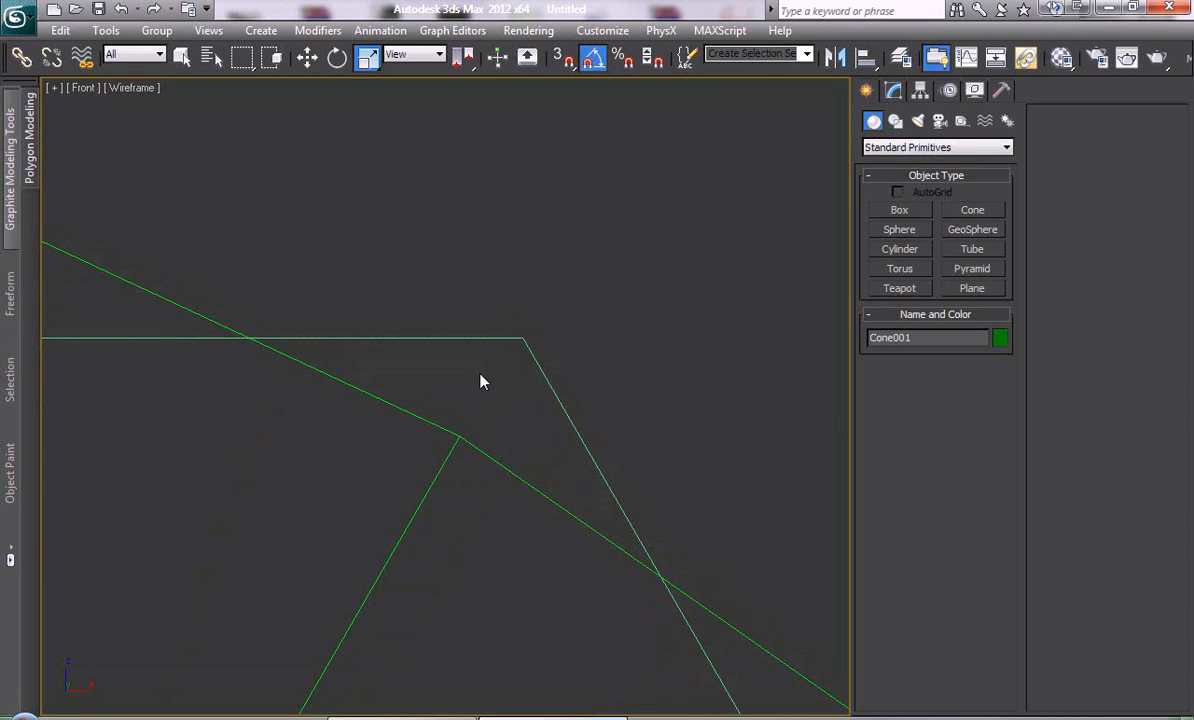
{"action": "key", "text": "F12"}
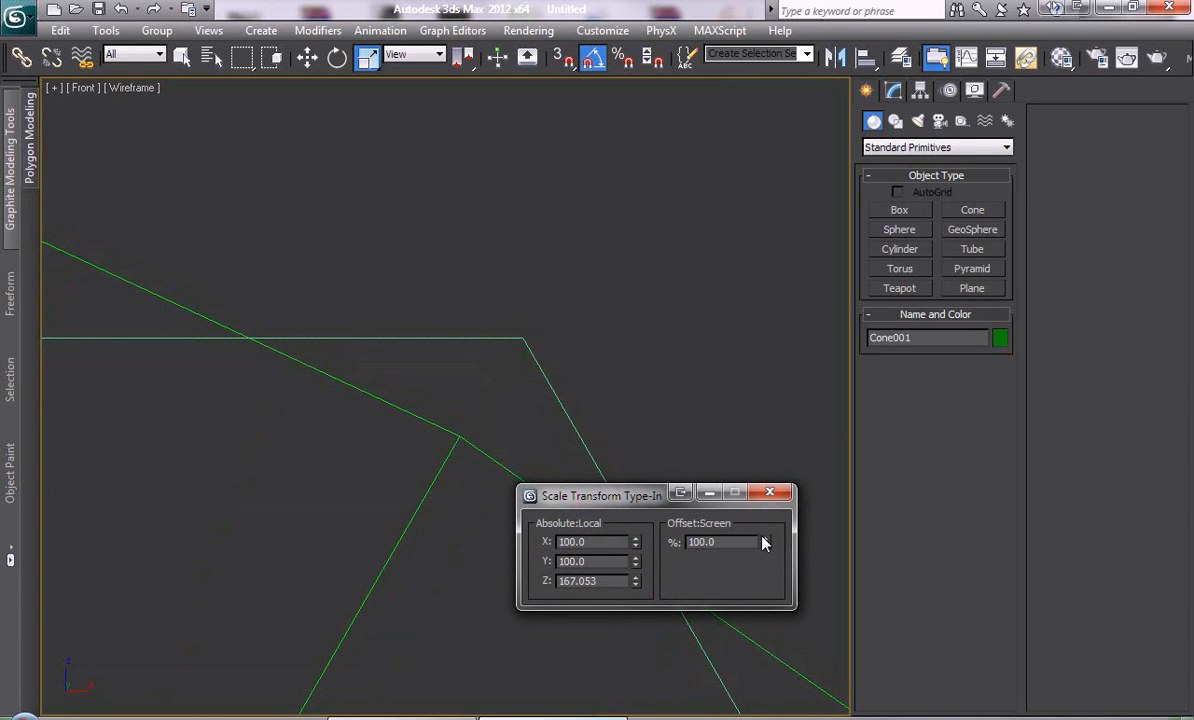
{"action": "left_click_drag", "start_coordinate": [763, 541], "coordinate": [763, 541]}
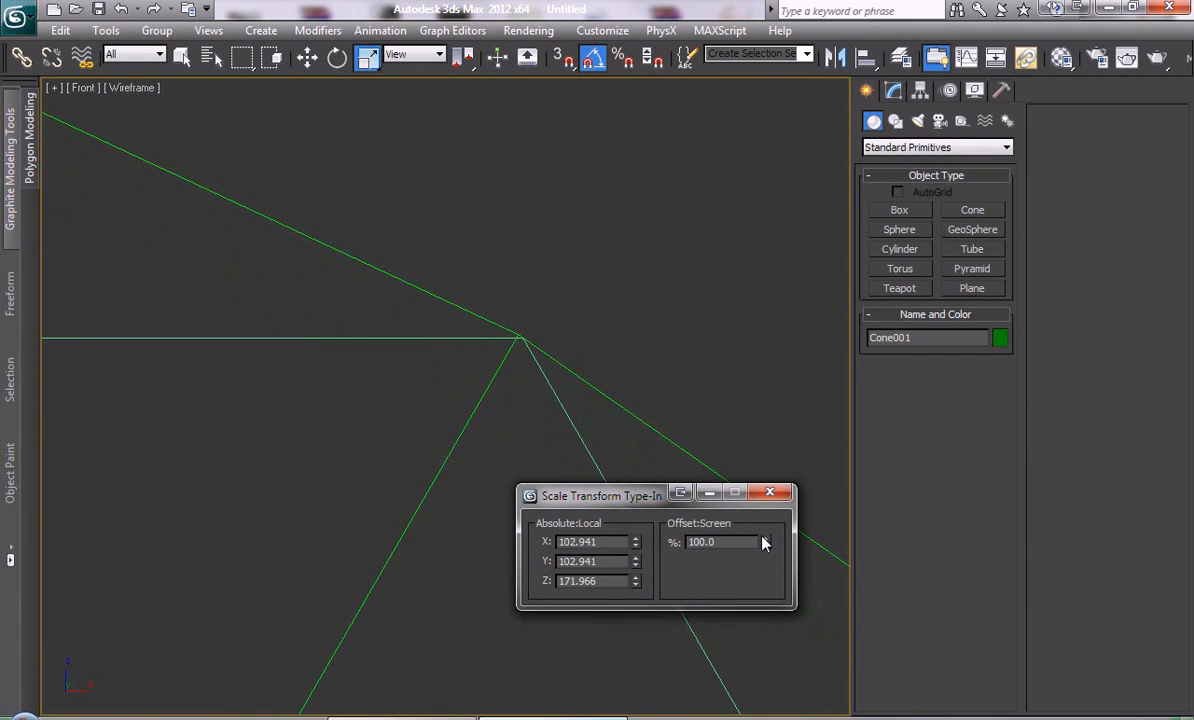
{"action": "left_click", "coordinate": [770, 492]}
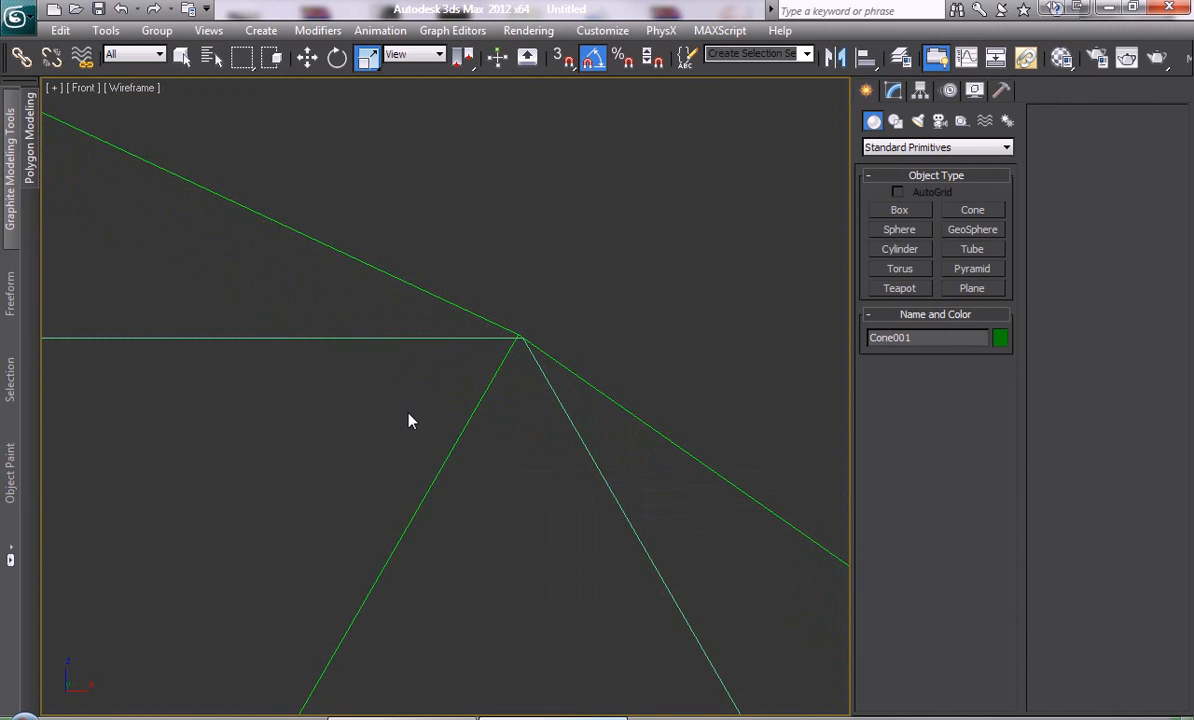
Centre the cone horizontally by setting its absolute world X position to 0 cm
{"action": "middle_click_drag", "start_coordinate": [475, 410], "coordinate": [502, 366]}
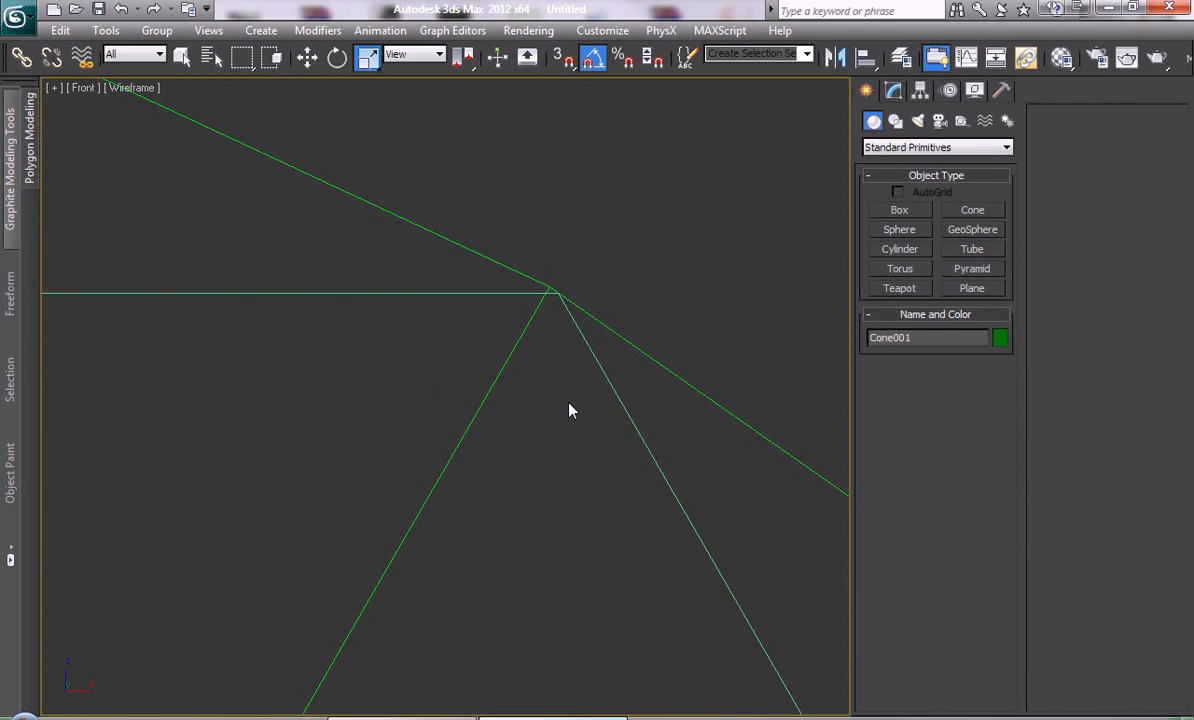
{"action": "key", "text": "w"}
{"action": "key", "text": "F12"}
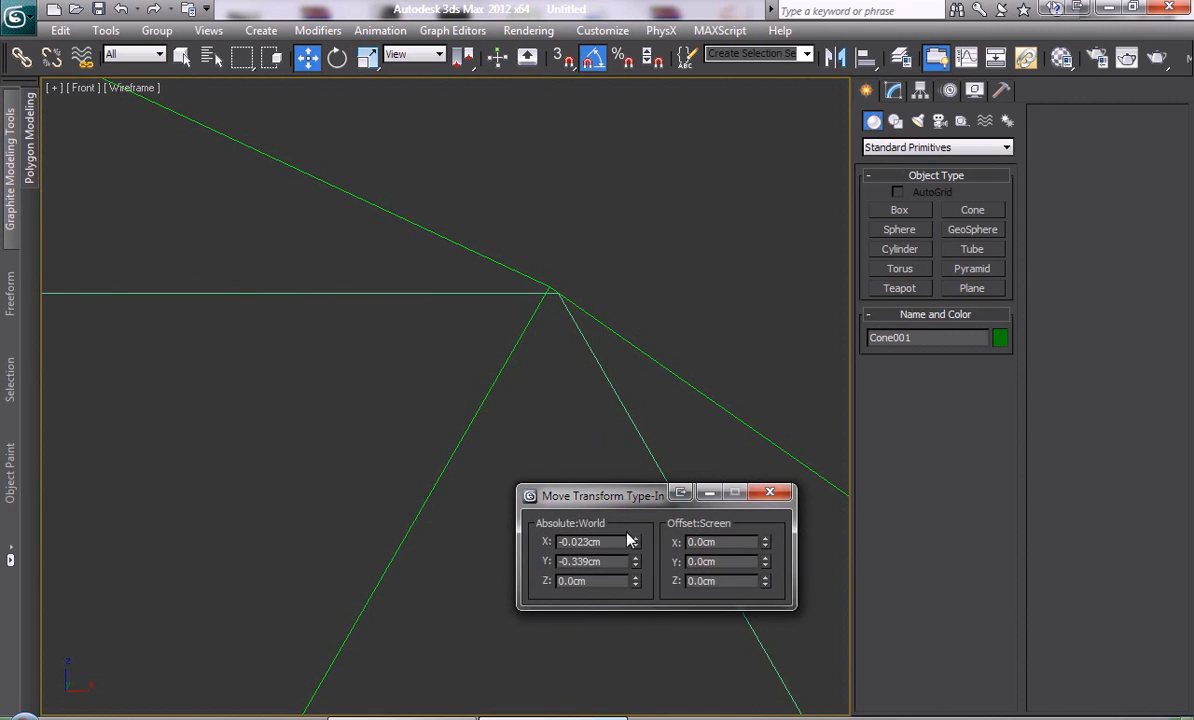
{"action": "right_click", "coordinate": [635, 542]}
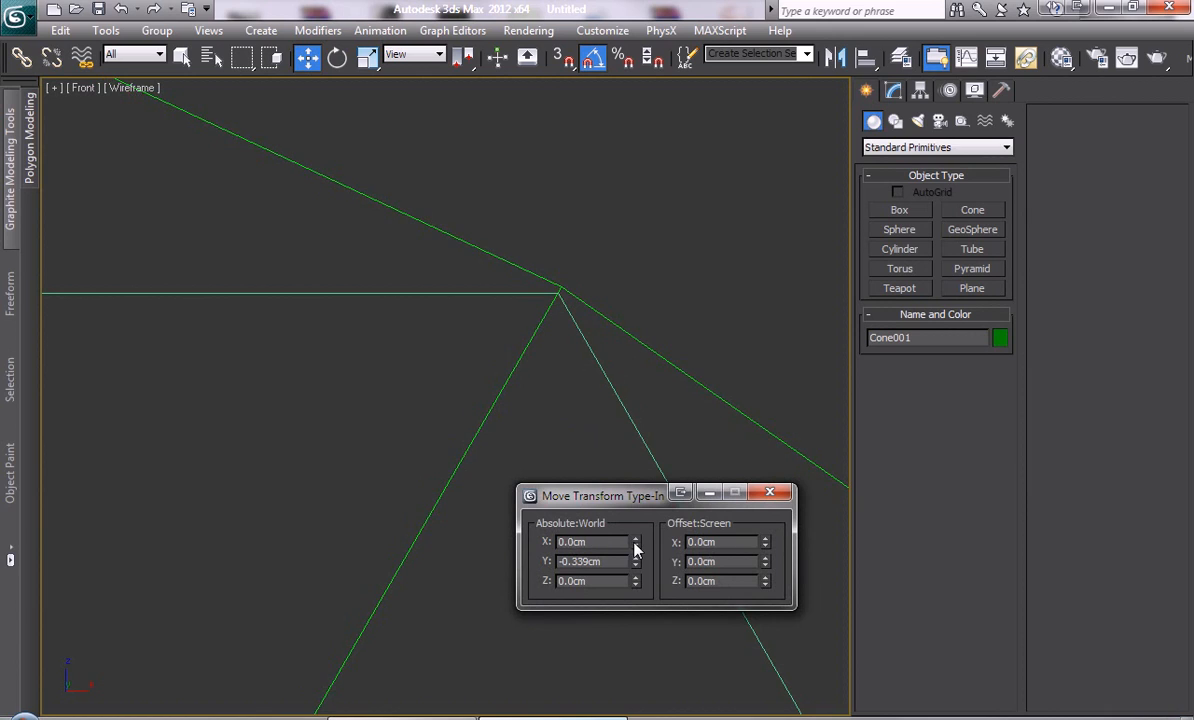
{"action": "left_click", "coordinate": [770, 492]}
Reduce the cone's uniform scale to about 102.84% on local X and Y so its base vertices coincide with the hexagon's corners
{"action": "key", "text": "r"}
{"action": "key", "text": "F12"}
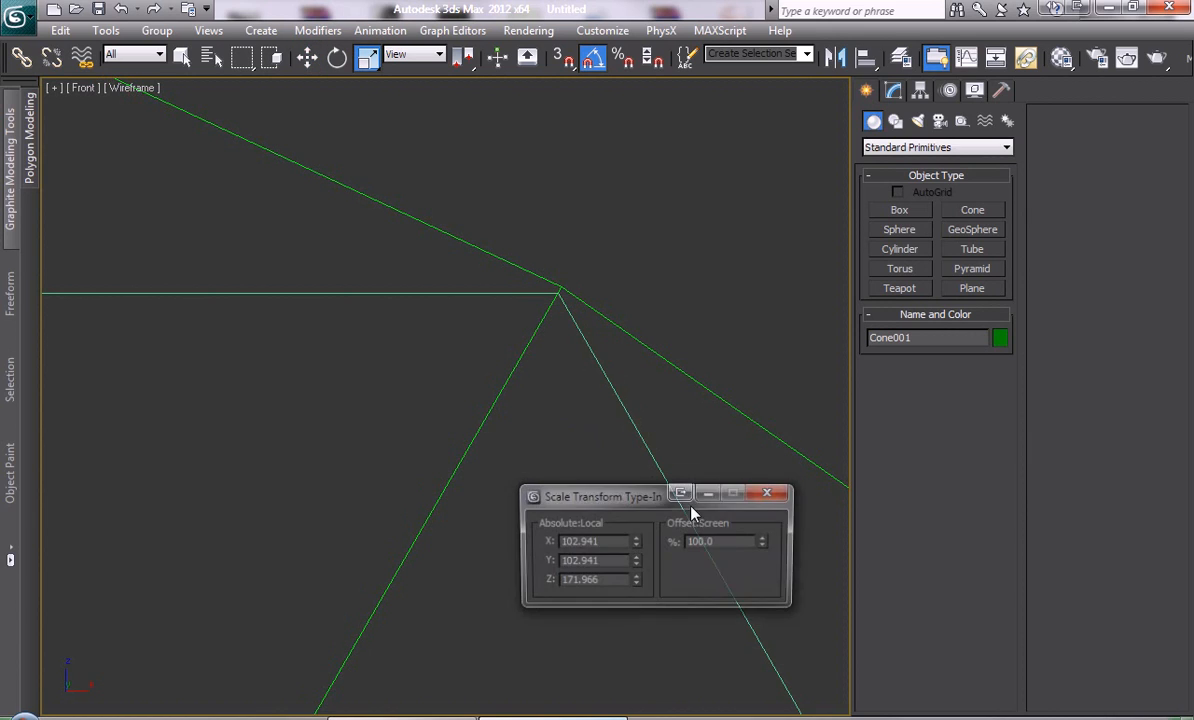
{"action": "left_click_drag", "start_coordinate": [765, 546], "coordinate": [786, 522]}
{"action": "left_click", "coordinate": [770, 492]}
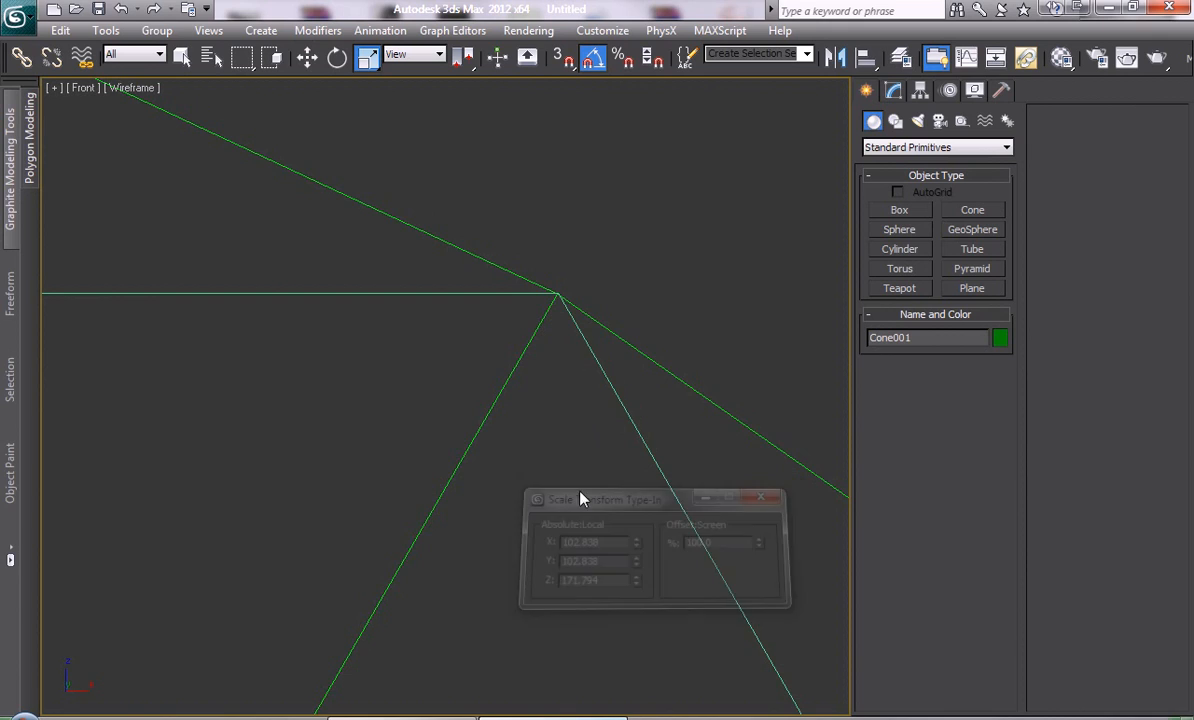
{"action": "scroll", "coordinate": [488, 464], "scroll_direction": "up", "scroll_amount": 6}
{"action": "scroll", "coordinate": [488, 336], "scroll_direction": "down", "scroll_amount": 8}
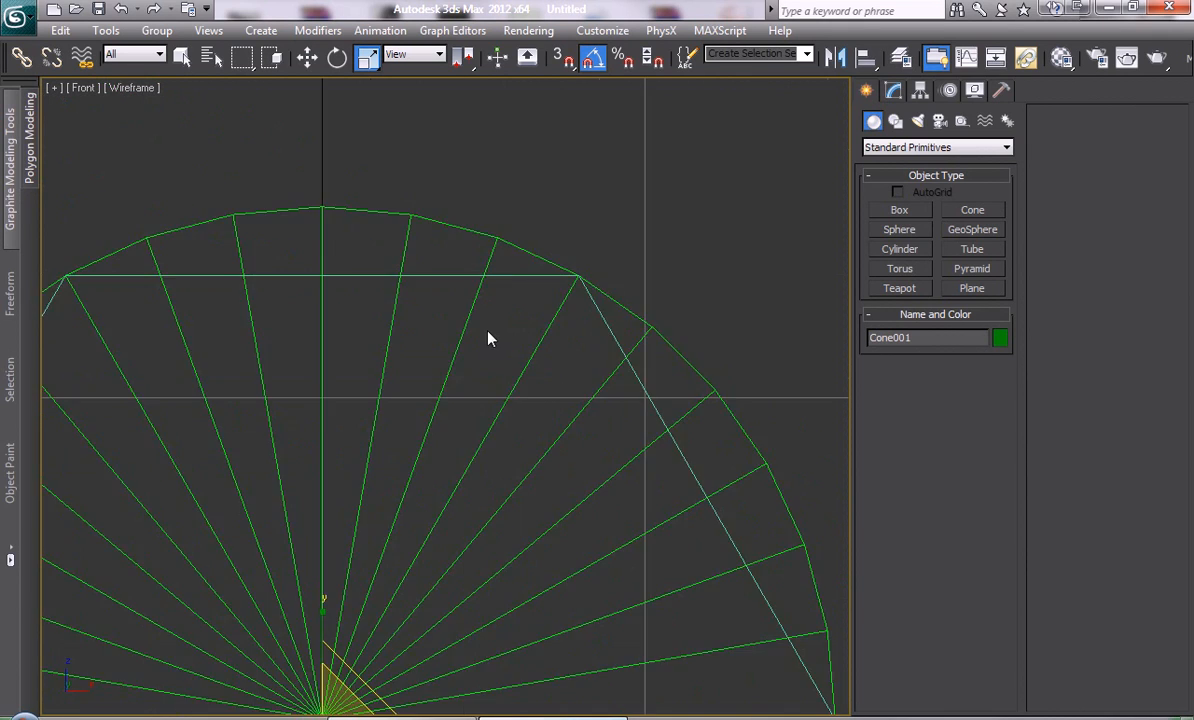
Make the cone see-through and set the Perspective view to Shaded display with edged faces
{"action": "key", "text": "alt+w"}
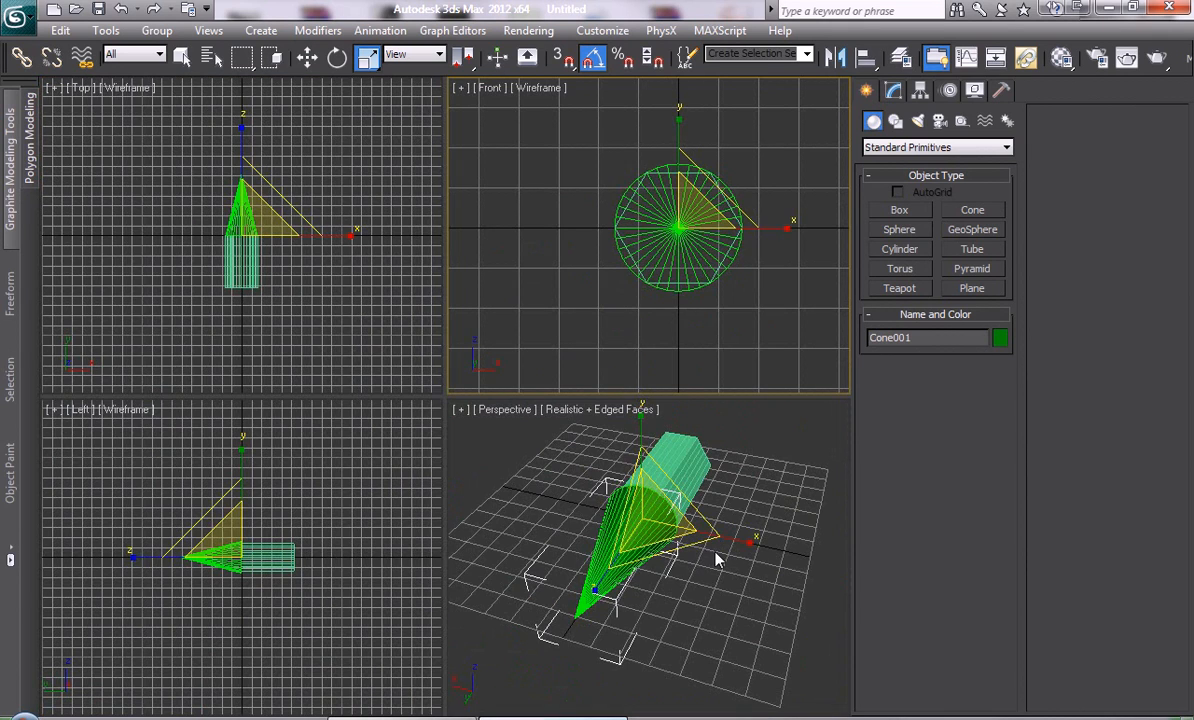
{"action": "key", "text": "alt+w"}
{"action": "key", "text": "alt+w"}
{"action": "right_click", "coordinate": [567, 455]}
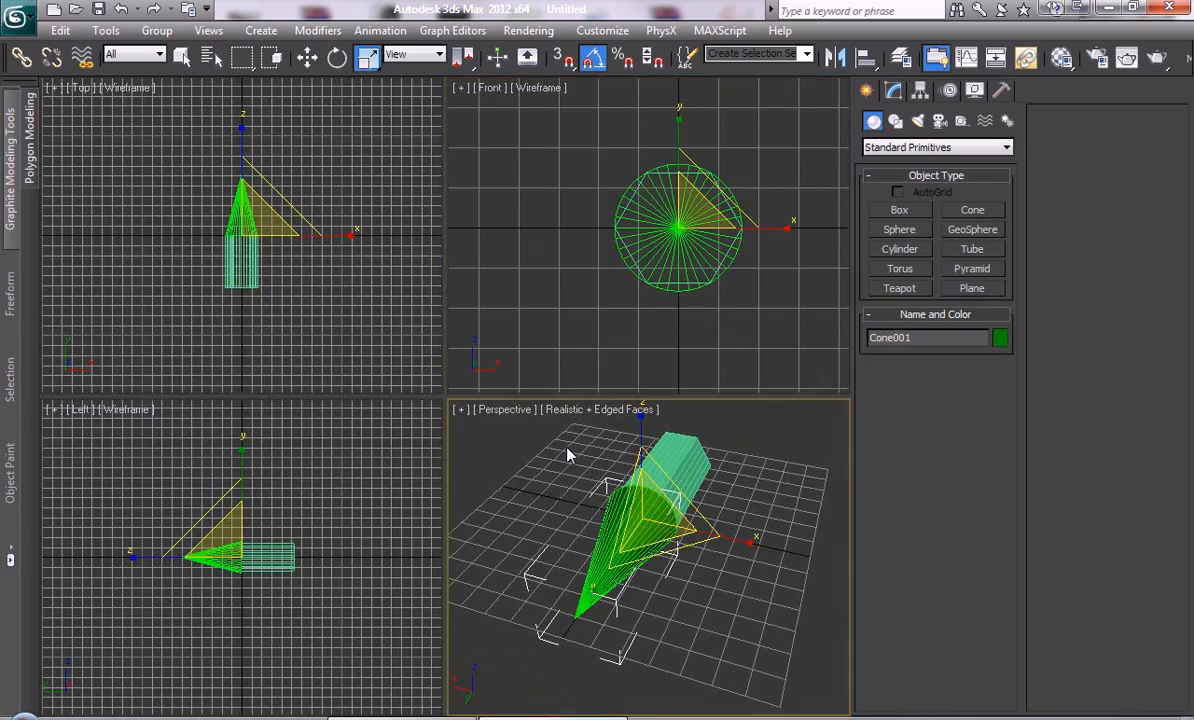
{"action": "key", "text": "alt+w"}
{"action": "mouse_move", "coordinate": [381, 488]}
{"action": "middle_mouse_down", "text": "alt"}
{"action": "mouse_move", "coordinate": [565, 469]}
{"action": "mouse_move", "coordinate": [690, 496]}
{"action": "mouse_move", "coordinate": [563, 537]}
{"action": "mouse_move", "coordinate": [608, 541]}
{"action": "mouse_move", "coordinate": [619, 556]}
{"action": "mouse_move", "coordinate": [573, 528]}
{"action": "middle_mouse_up", "text": "alt"}
{"action": "scroll", "coordinate": [598, 553], "scroll_direction": "up", "scroll_amount": 3}
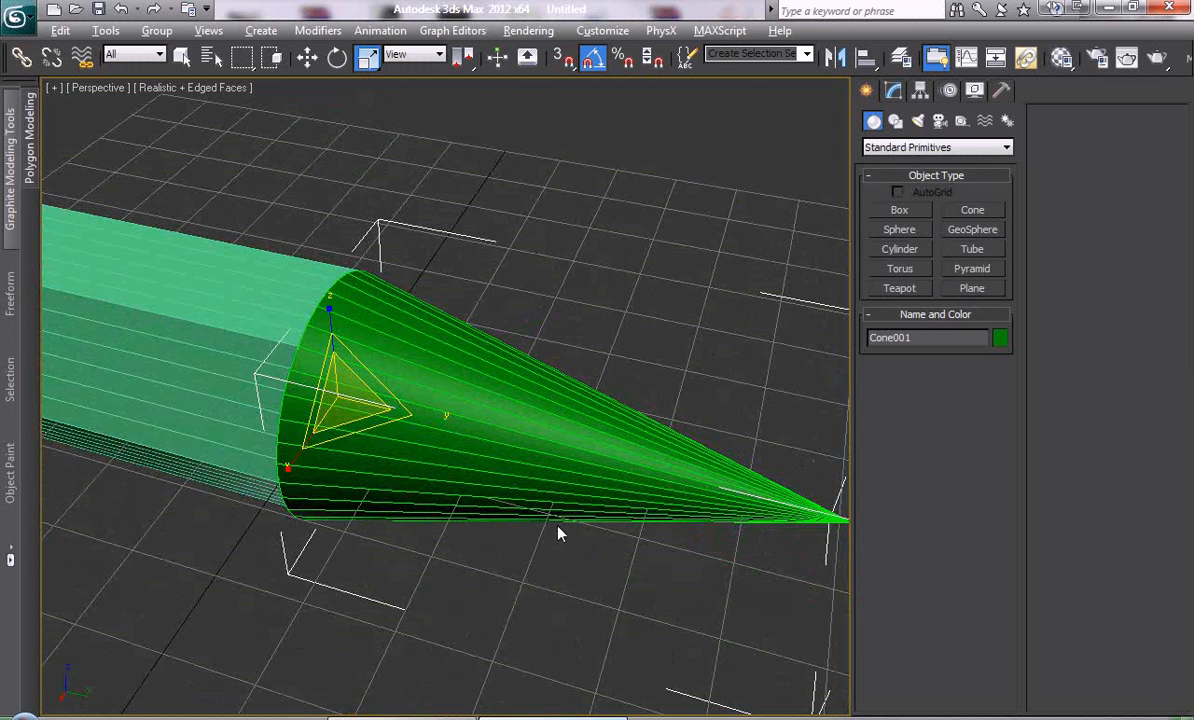
{"action": "key", "text": "alt+x"}
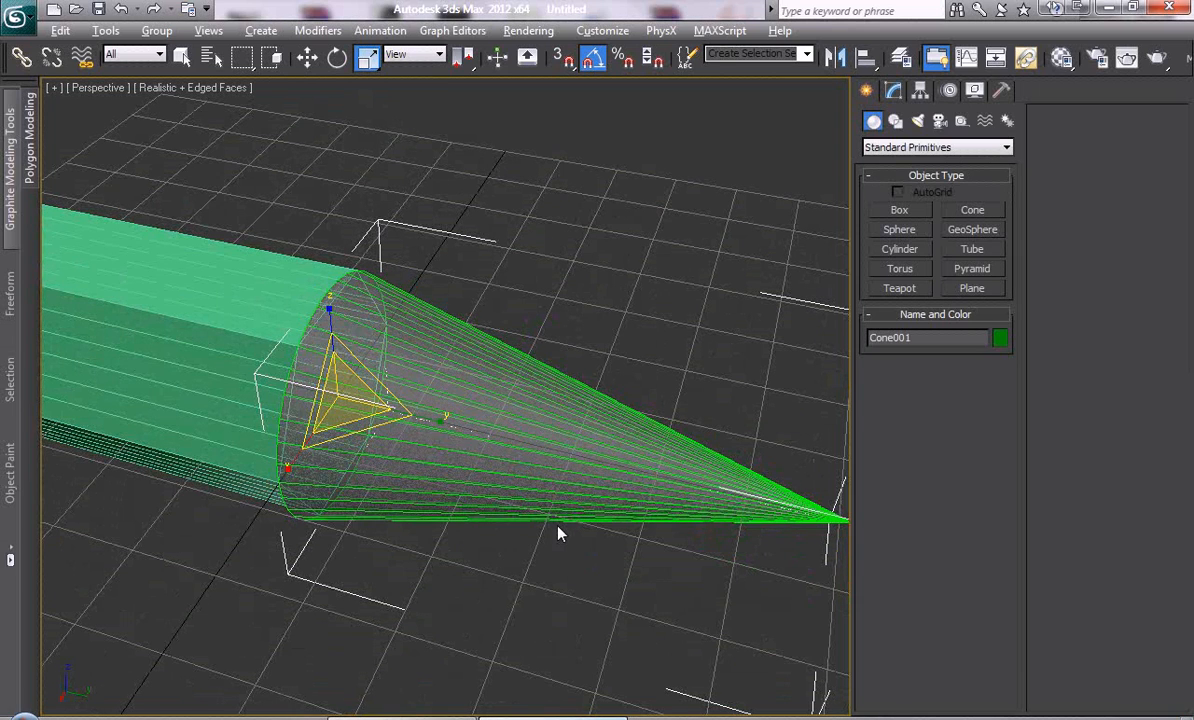
{"action": "left_click", "coordinate": [195, 87]}
{"action": "left_click", "coordinate": [232, 128]}
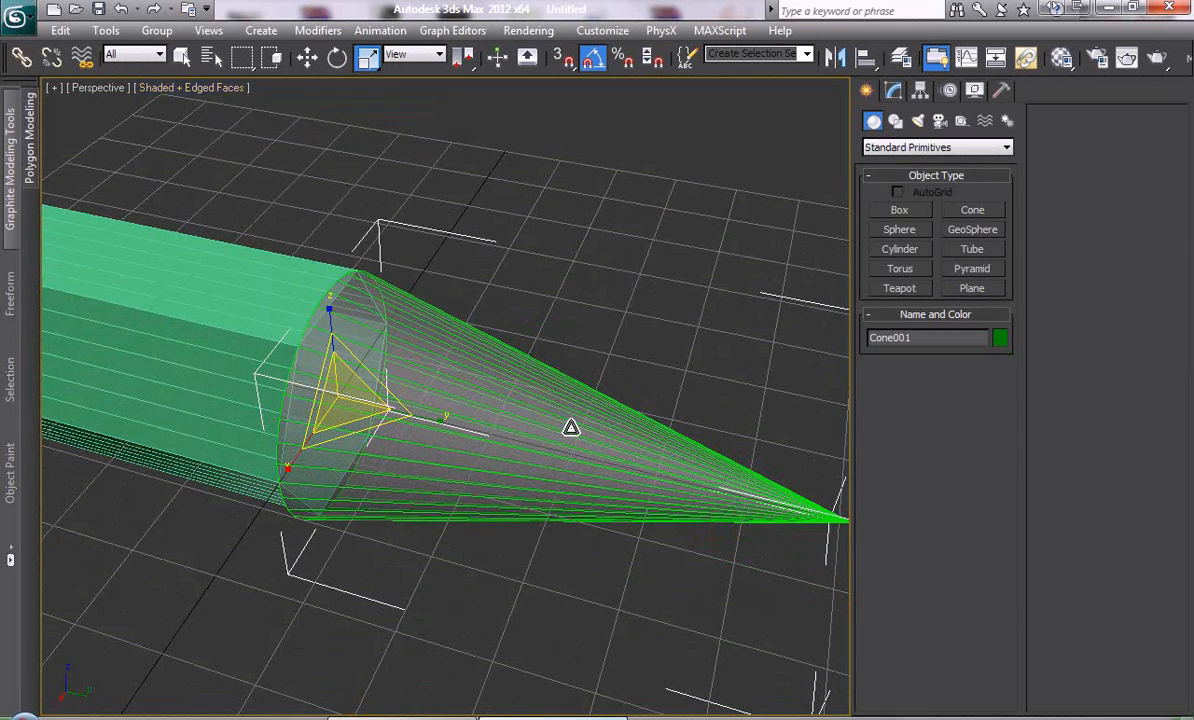
{"action": "middle_click_drag", "start_coordinate": [571, 428], "coordinate": [531, 449], "text": "alt"}
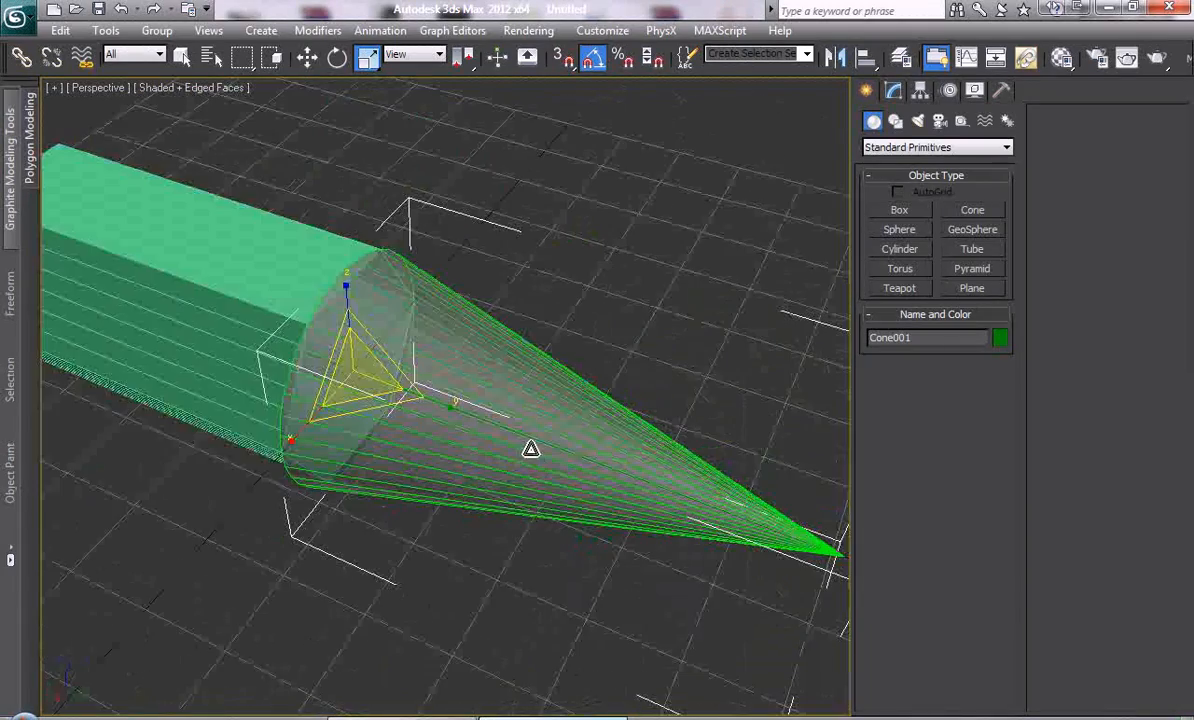
{"action": "middle_click_drag", "start_coordinate": [573, 400], "coordinate": [681, 465]}
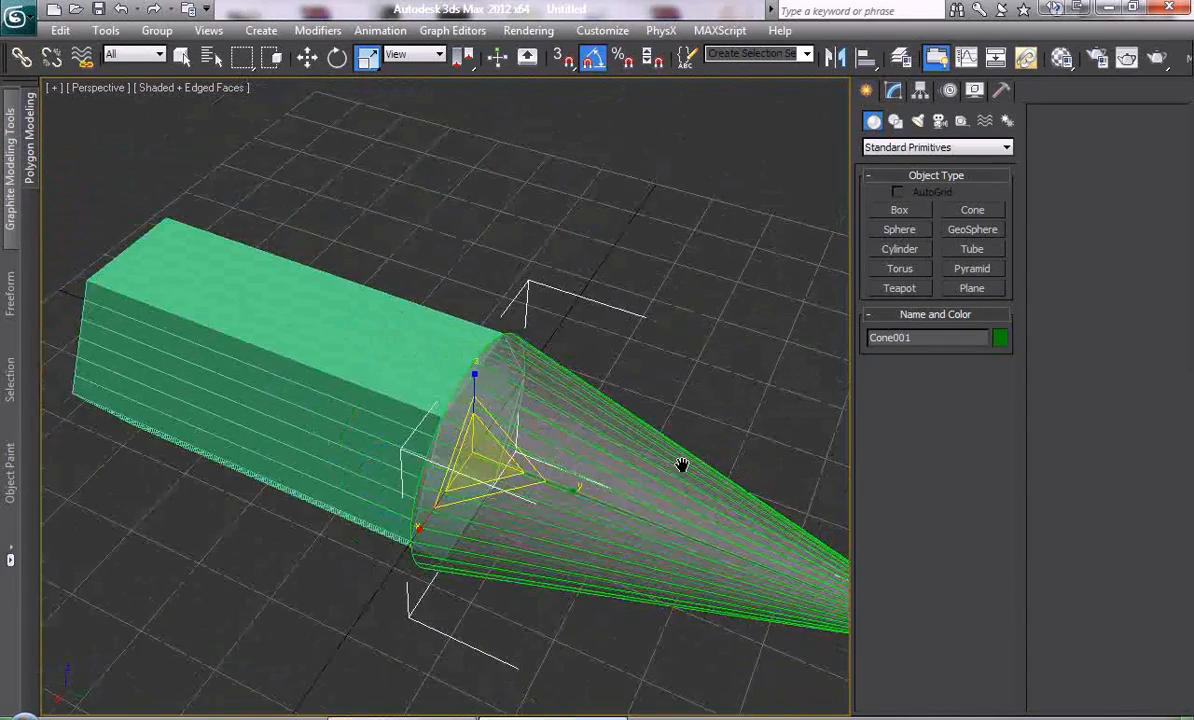
Select the cylinder's open border at the cone end in its Edit Poly modifier and work on it at edge level
{"action": "scroll", "coordinate": [681, 465], "scroll_direction": "up", "scroll_amount": 3}
{"action": "left_click", "coordinate": [443, 329]}
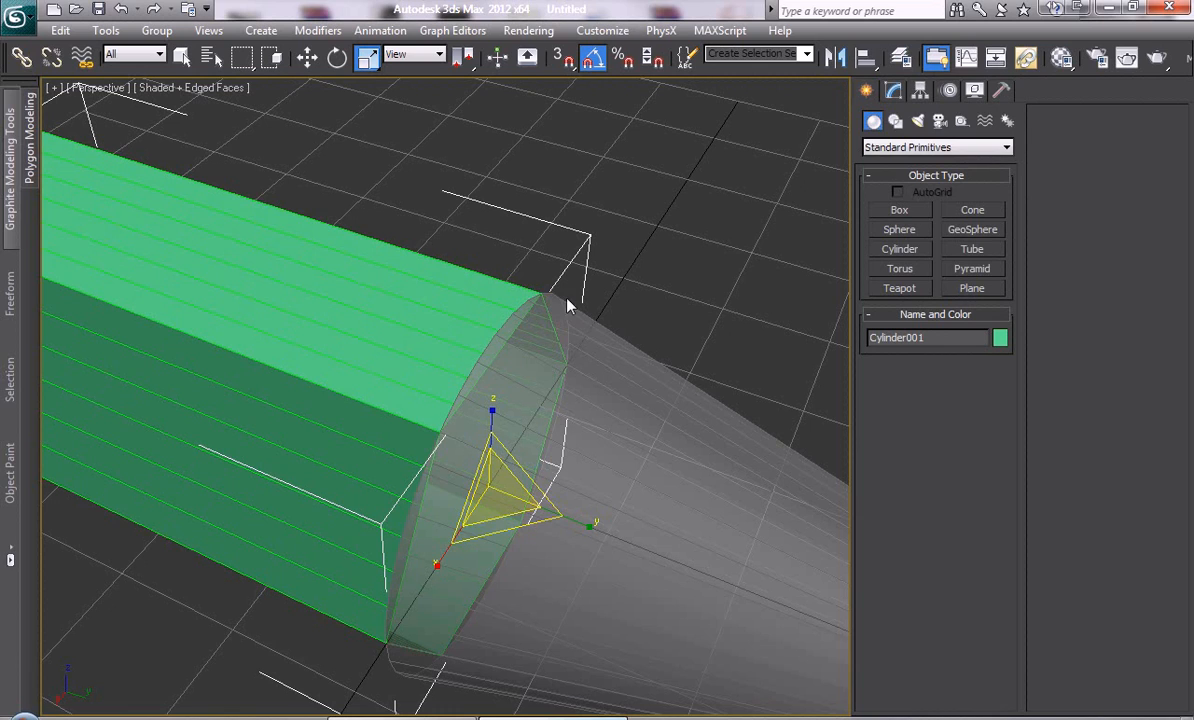
{"action": "left_click", "coordinate": [889, 91]}
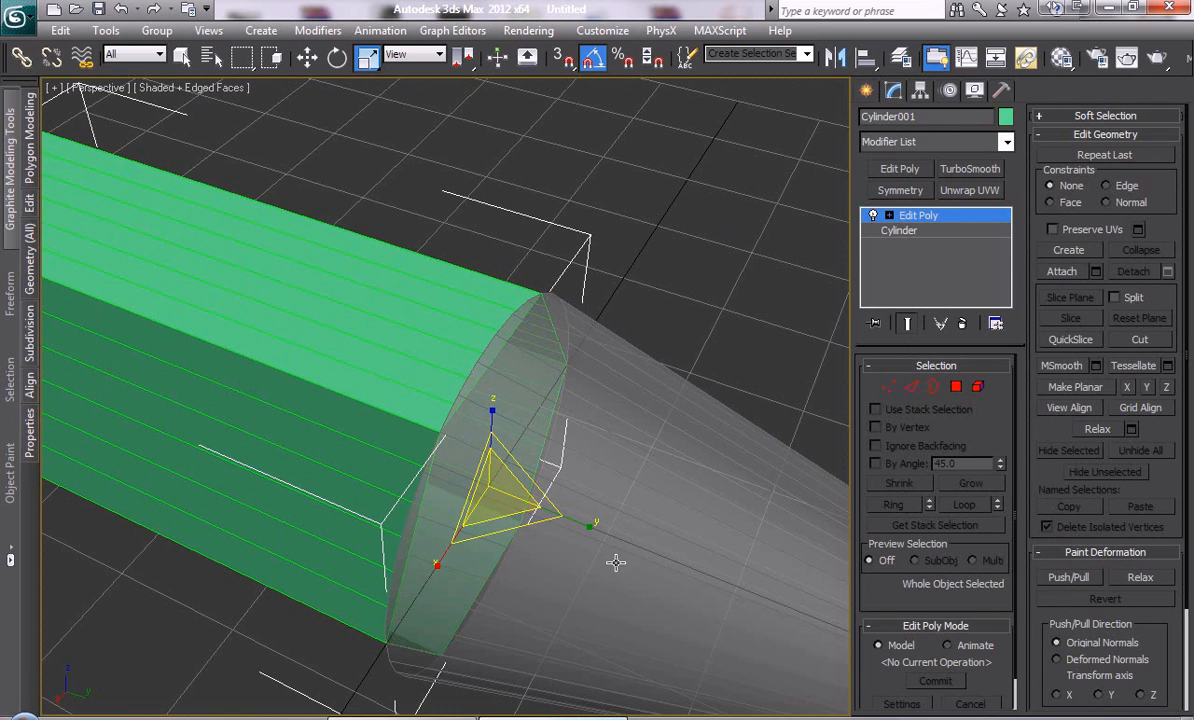
{"action": "left_click", "coordinate": [910, 388]}
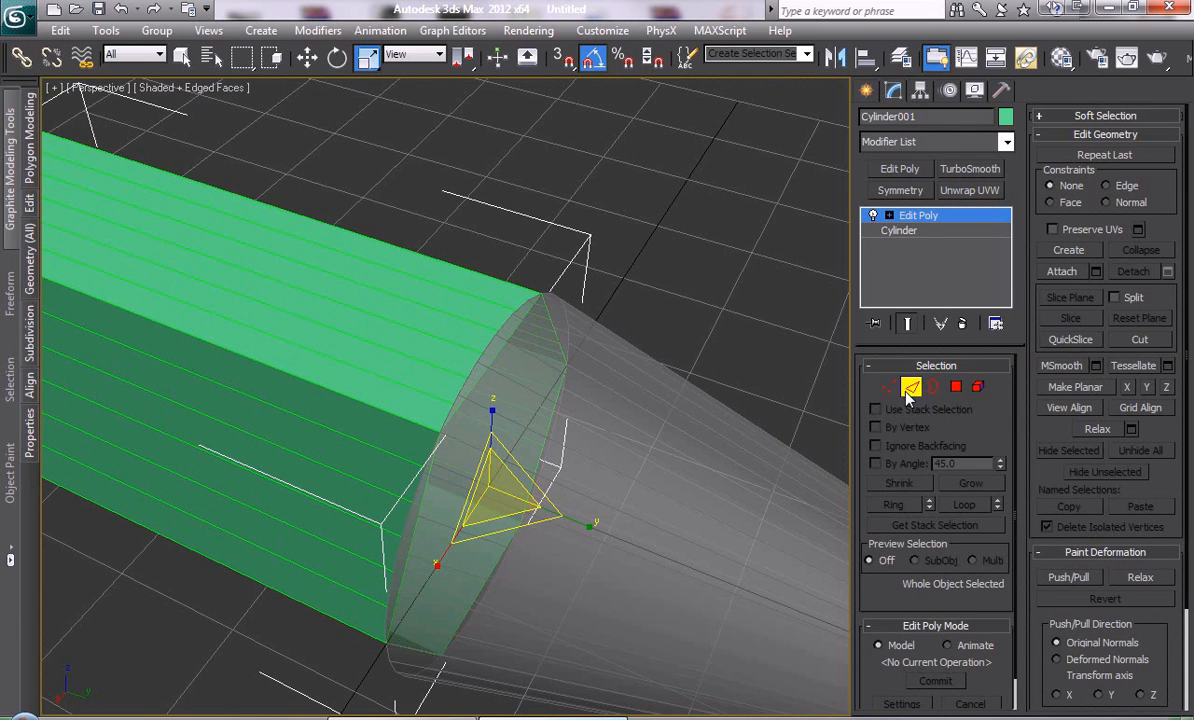
{"action": "left_click", "coordinate": [457, 387]}
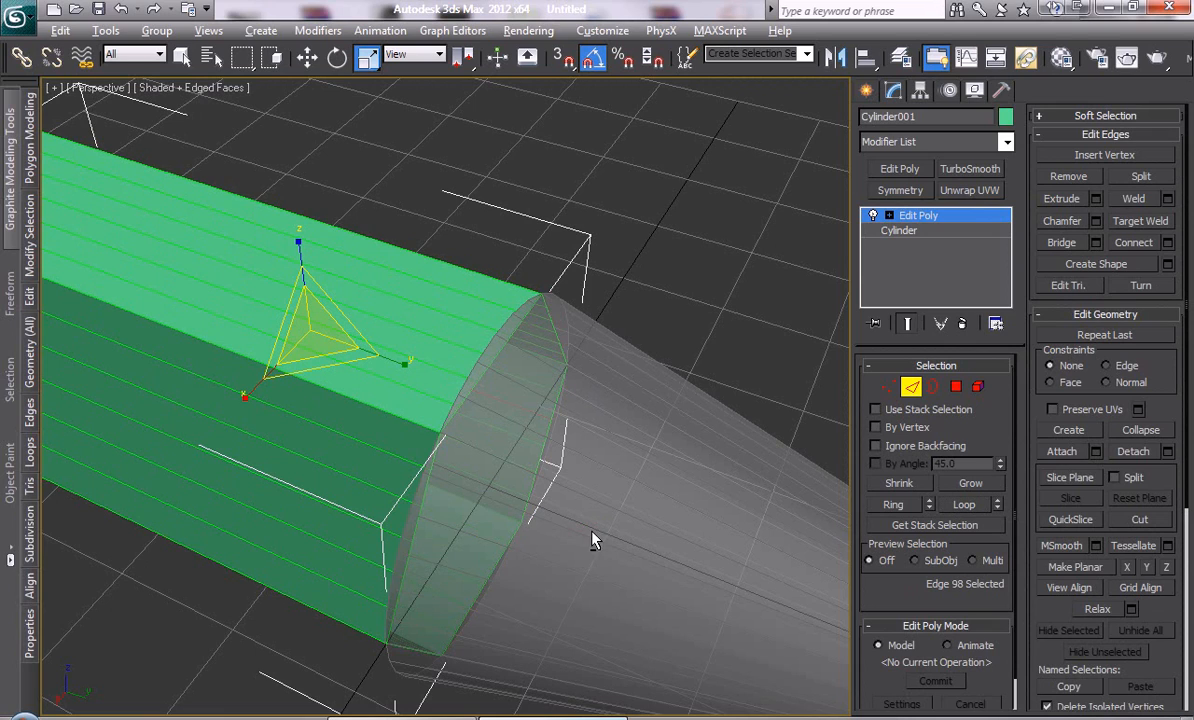
{"action": "middle_click_drag", "start_coordinate": [592, 539], "coordinate": [614, 598], "text": "alt"}
{"action": "key", "text": "3"}
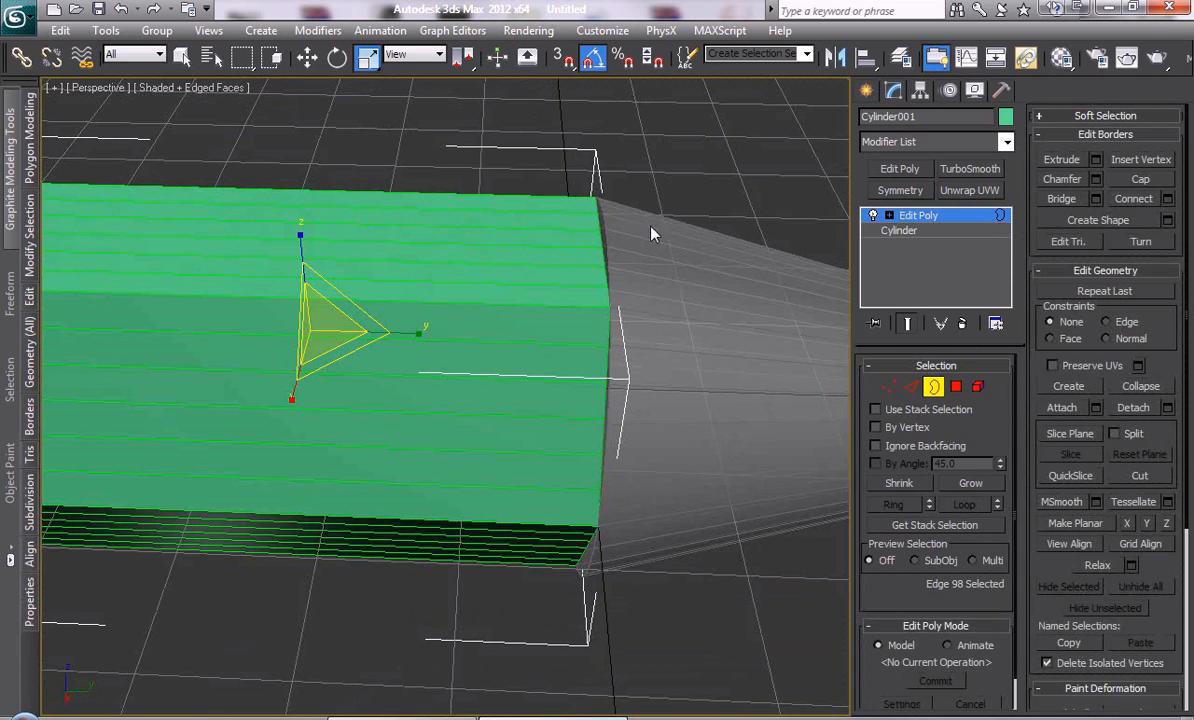
{"action": "left_click_drag", "start_coordinate": [628, 443], "coordinate": [770, 600]}
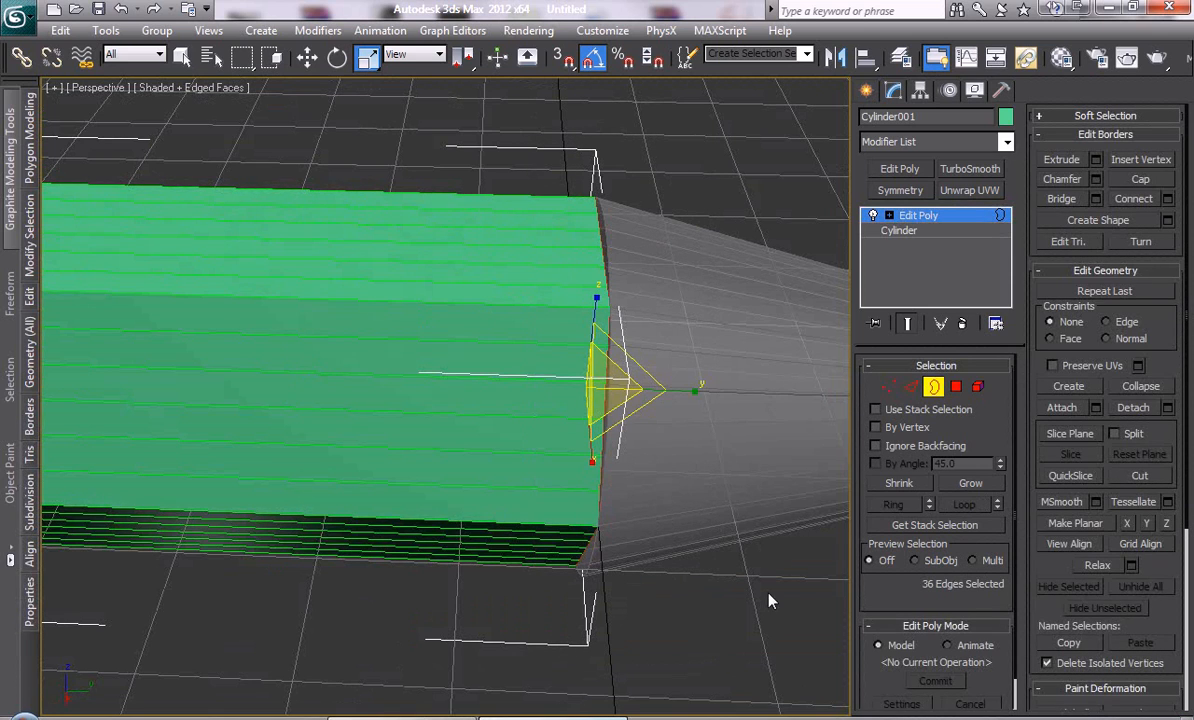
{"action": "left_click", "coordinate": [910, 388]}
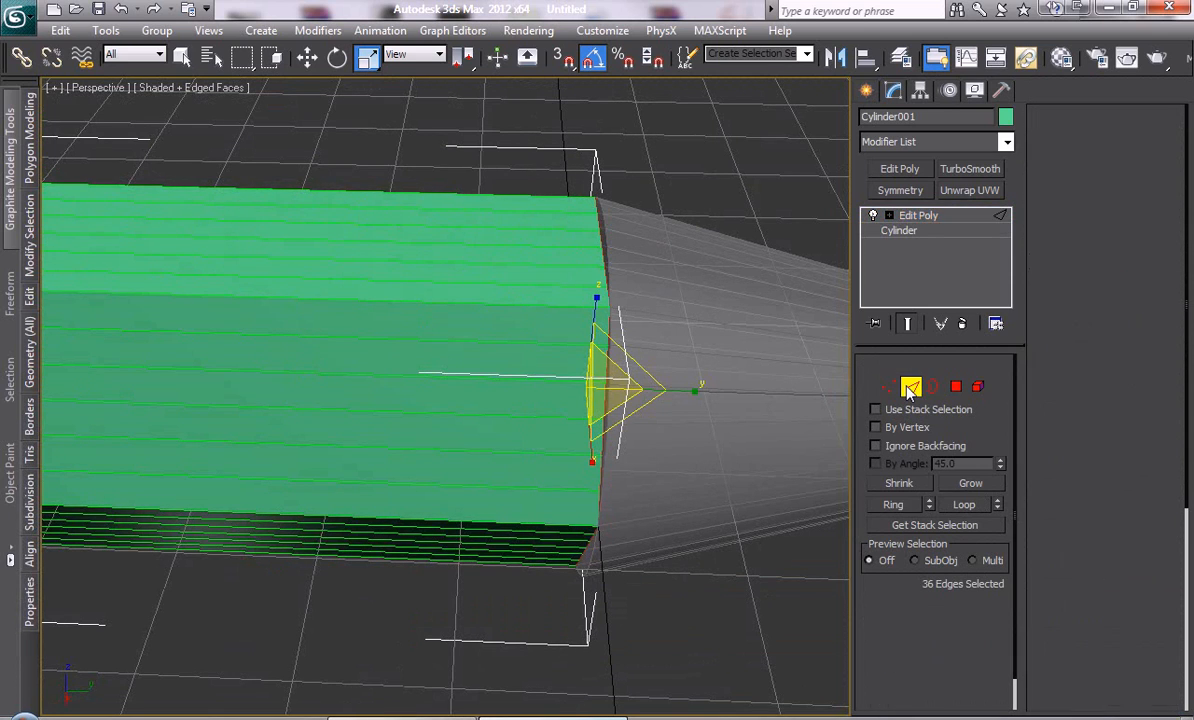
Deselect the border edges adjoining the two corners of the cylinder's top flat face at the cone end
{"action": "middle_click_drag", "start_coordinate": [536, 349], "coordinate": [626, 365], "text": "alt"}
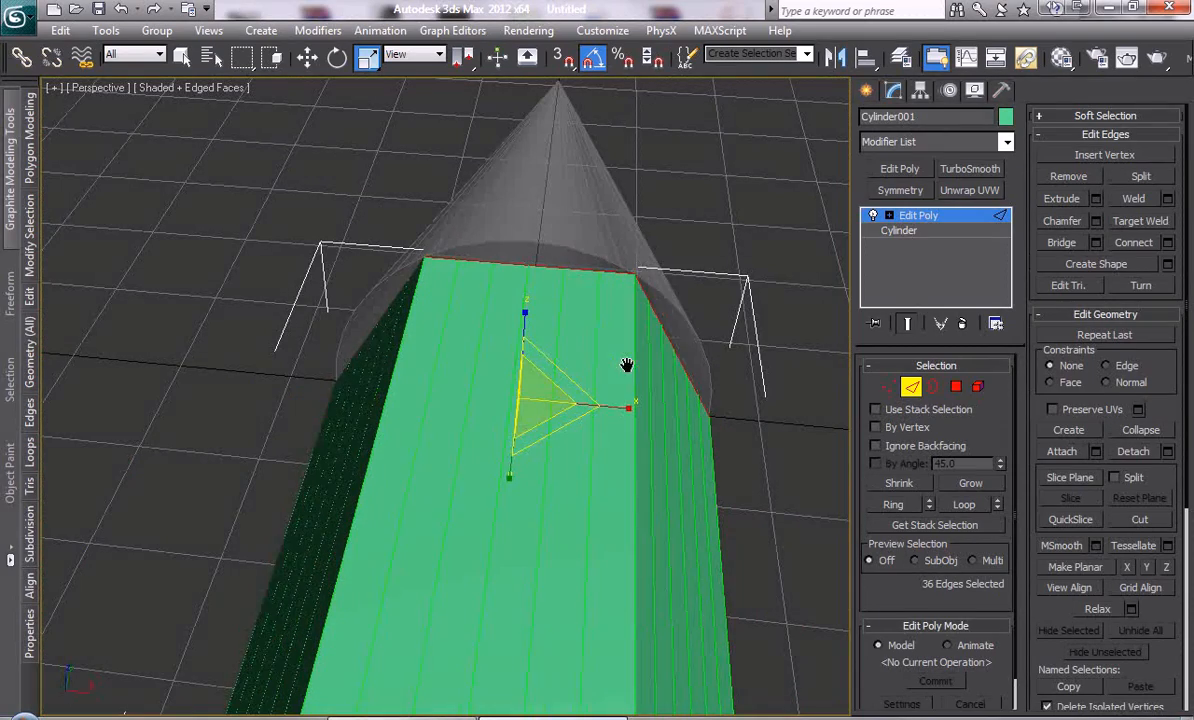
{"action": "scroll", "coordinate": [640, 365], "scroll_direction": "up", "scroll_amount": 3}
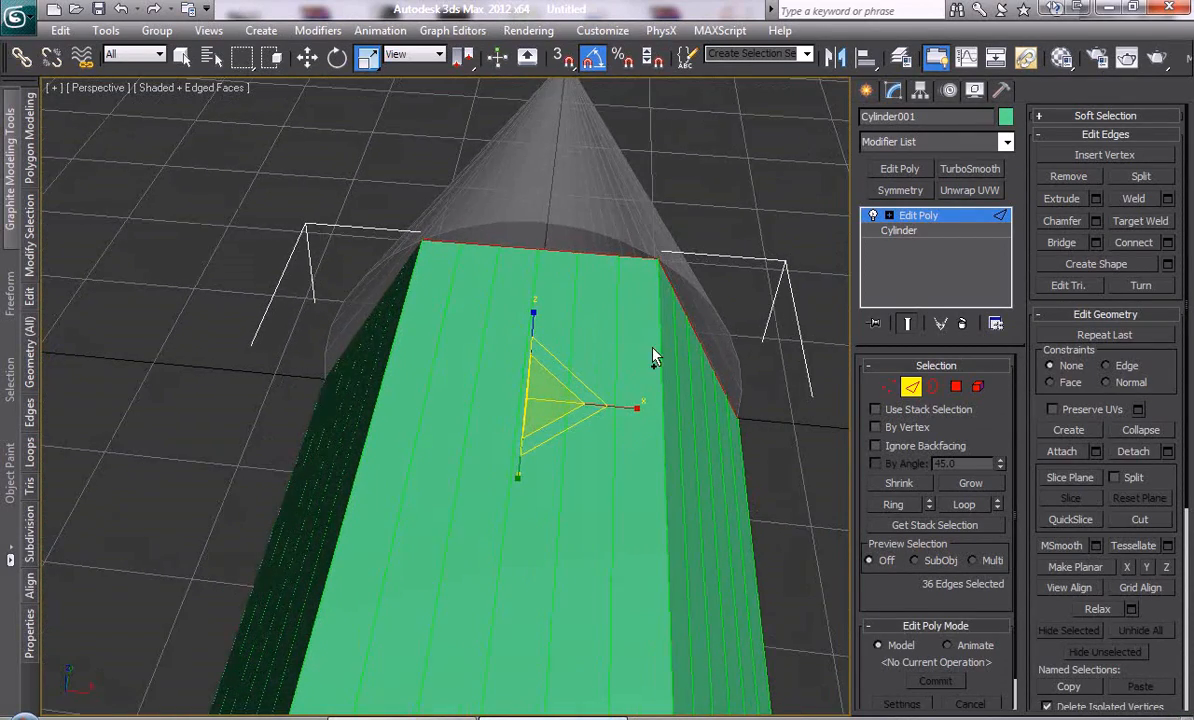
{"action": "middle_click_drag", "start_coordinate": [674, 372], "coordinate": [677, 280], "text": "alt"}
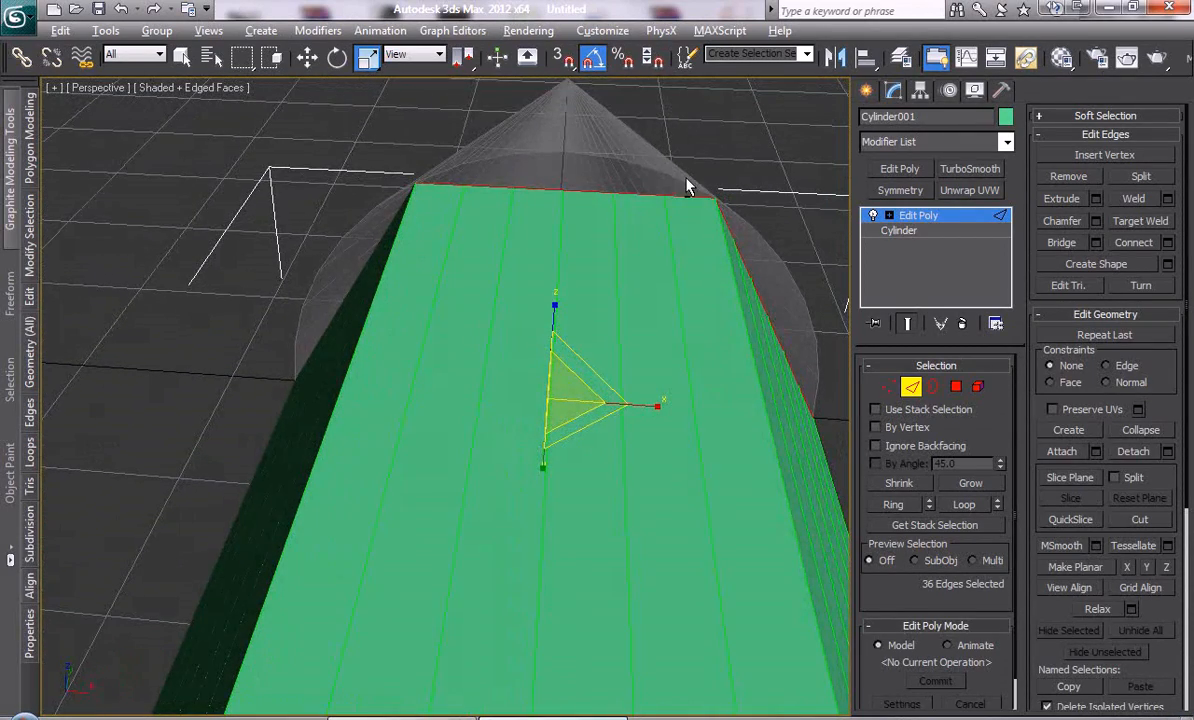
{"action": "left_click_drag", "start_coordinate": [728, 195], "coordinate": [744, 207], "text": "alt"}
{"action": "left_click_drag", "start_coordinate": [420, 190], "coordinate": [418, 188], "text": "alt"}
{"action": "middle_click_drag", "start_coordinate": [400, 387], "coordinate": [463, 297], "text": "alt"}
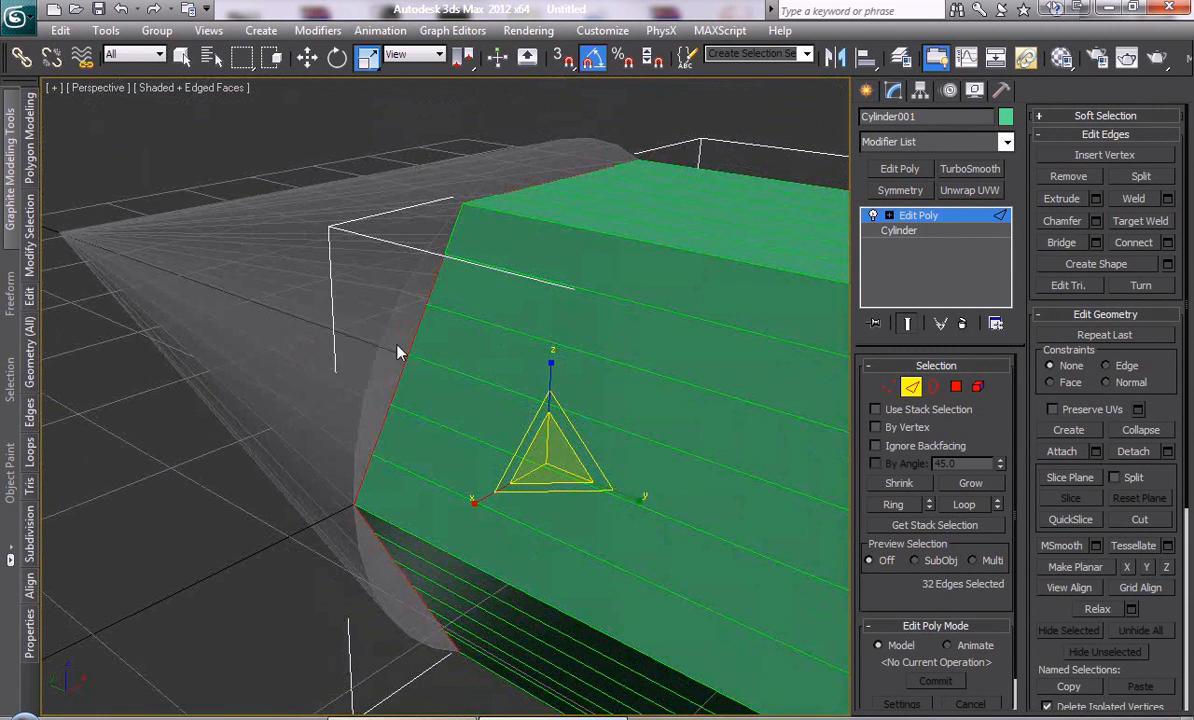
Deselect the border edges adjoining the other four hexagon corners, keeping only the four middle edges of each flat side selected
{"action": "middle_click_drag", "start_coordinate": [393, 481], "coordinate": [320, 419], "text": "alt"}
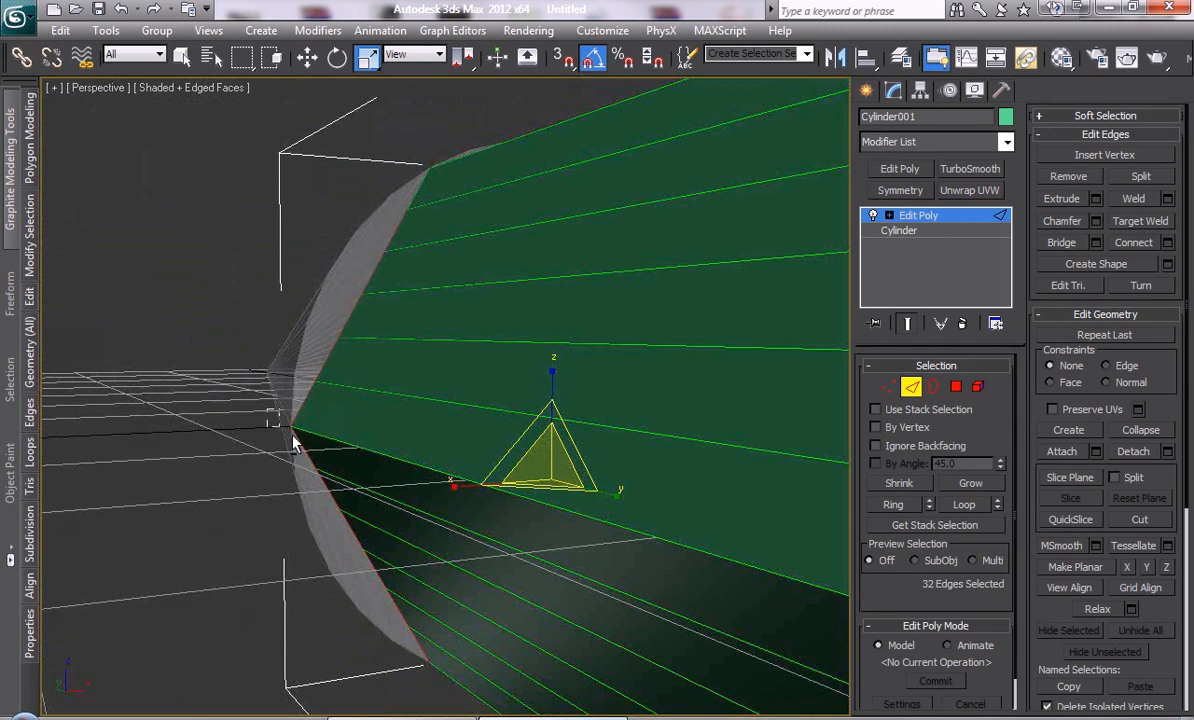
{"action": "left_click_drag", "start_coordinate": [302, 438], "coordinate": [302, 438], "text": "alt"}
{"action": "middle_click_drag", "start_coordinate": [413, 416], "coordinate": [363, 320], "text": "alt"}
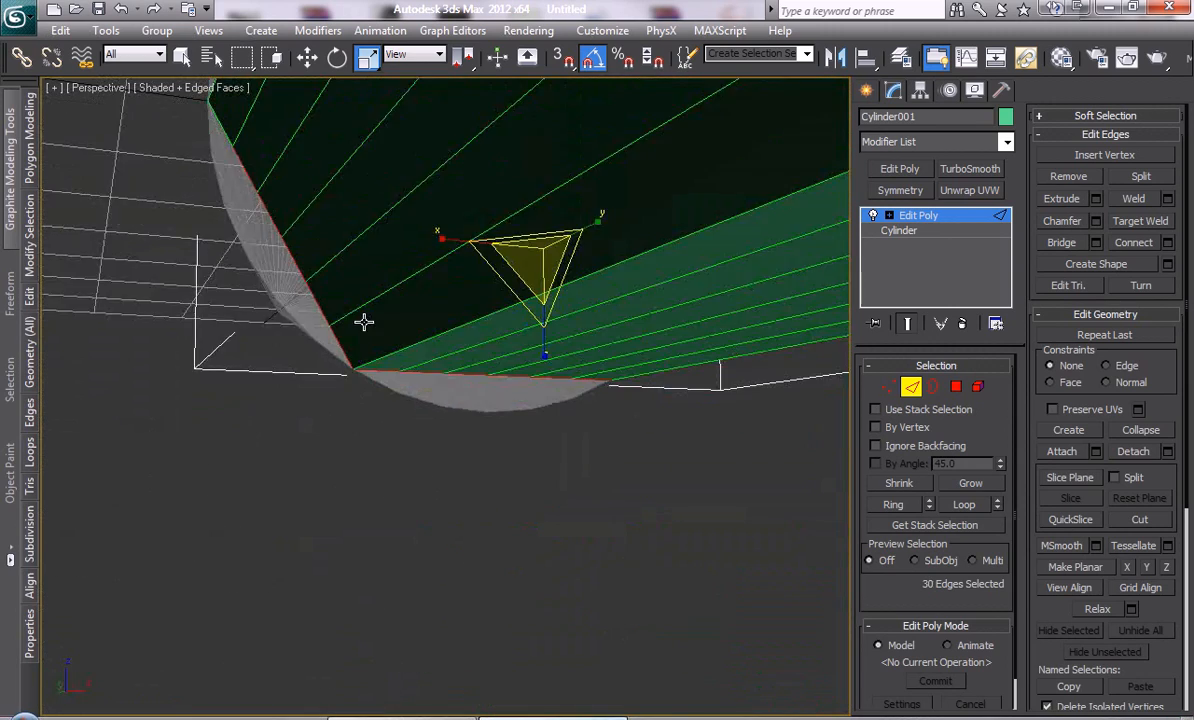
{"action": "left_click_drag", "start_coordinate": [358, 358], "coordinate": [358, 358], "text": "alt"}
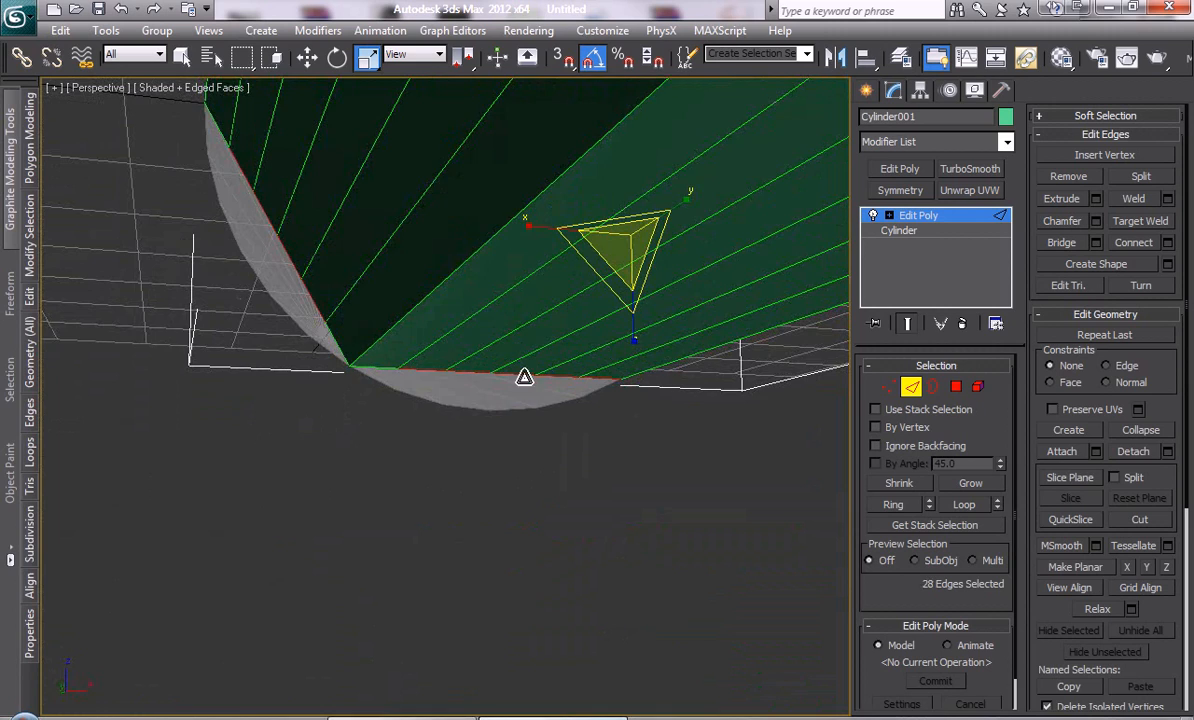
{"action": "middle_click_drag", "start_coordinate": [525, 379], "coordinate": [615, 414], "text": "alt"}
{"action": "left_click", "coordinate": [643, 365], "text": "alt"}
{"action": "middle_click_drag", "start_coordinate": [643, 365], "coordinate": [621, 320], "text": "alt"}
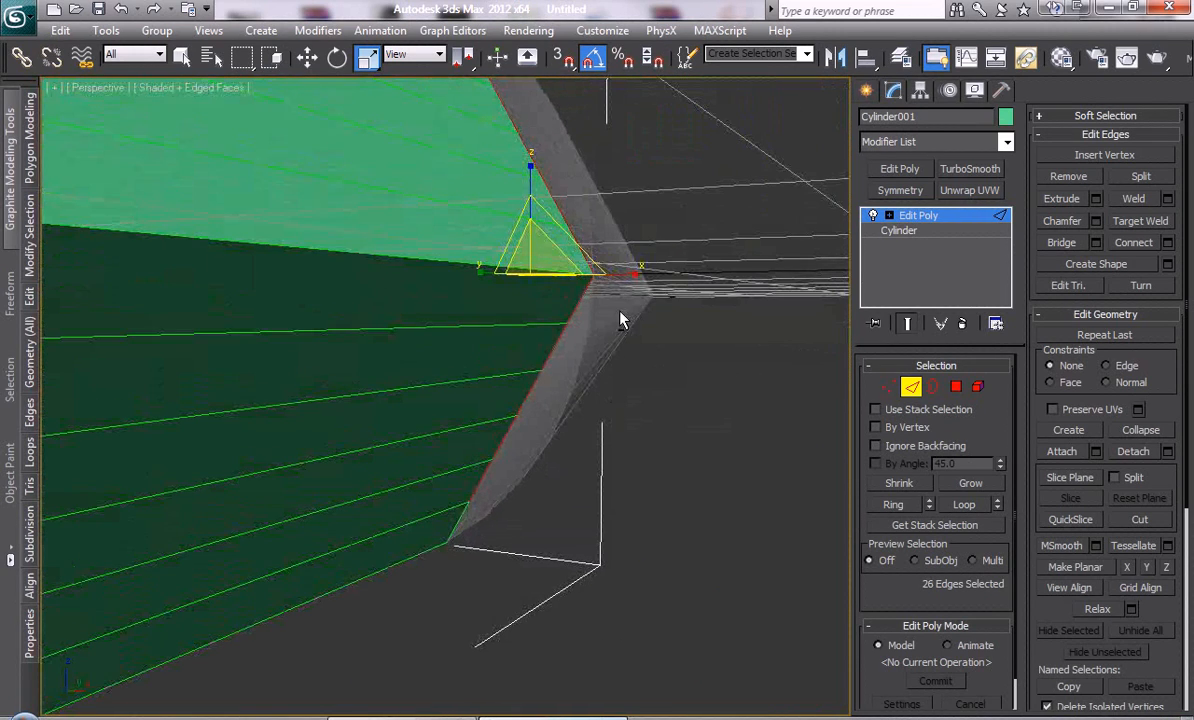
{"action": "left_click_drag", "start_coordinate": [608, 278], "coordinate": [584, 257], "text": "alt"}
{"action": "middle_click_drag", "start_coordinate": [584, 257], "coordinate": [554, 465], "text": "alt"}
Move the 24 selected border edges along Y toward the cone tip, leaving the six hexagon corners in place
{"action": "key", "text": "w"}
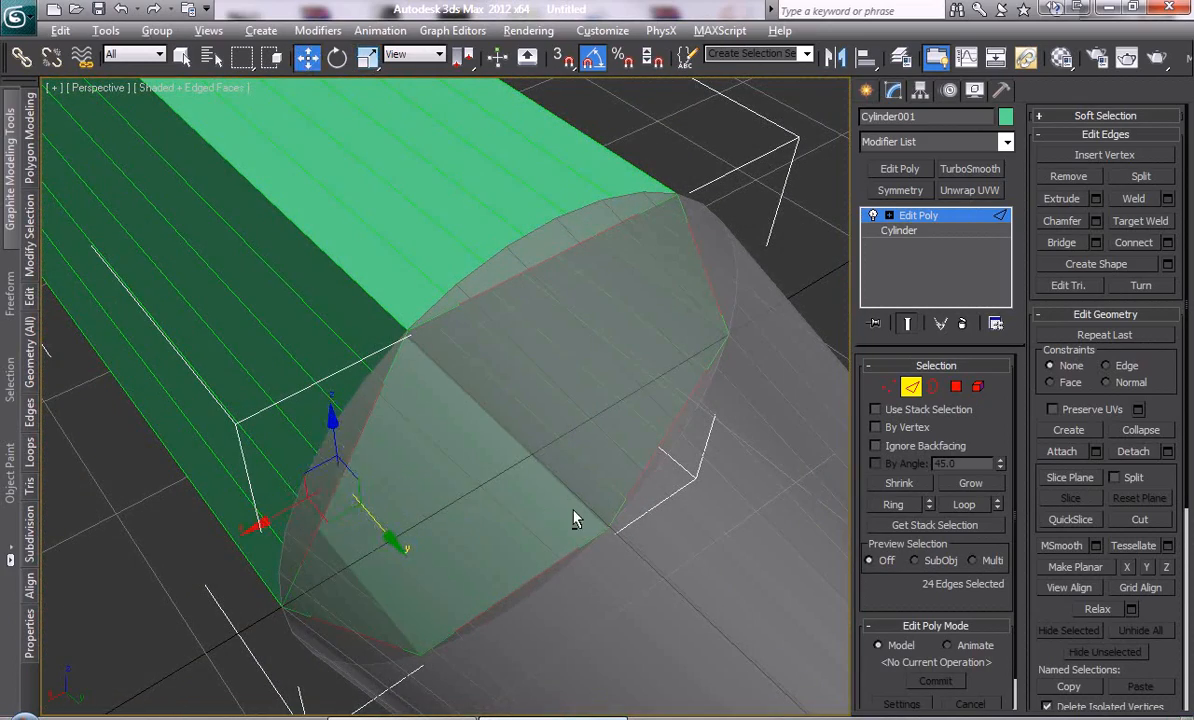
{"action": "middle_click_drag", "start_coordinate": [573, 519], "coordinate": [615, 488], "text": "alt"}
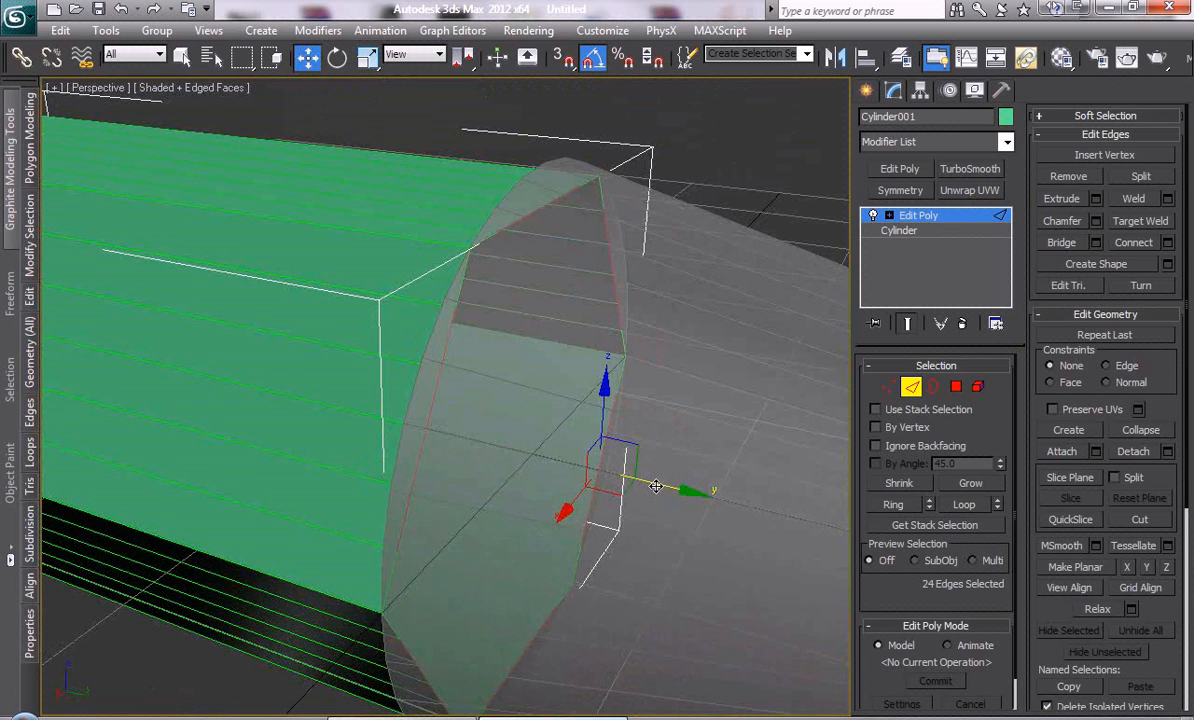
{"action": "left_click_drag", "start_coordinate": [655, 486], "coordinate": [925, 533]}
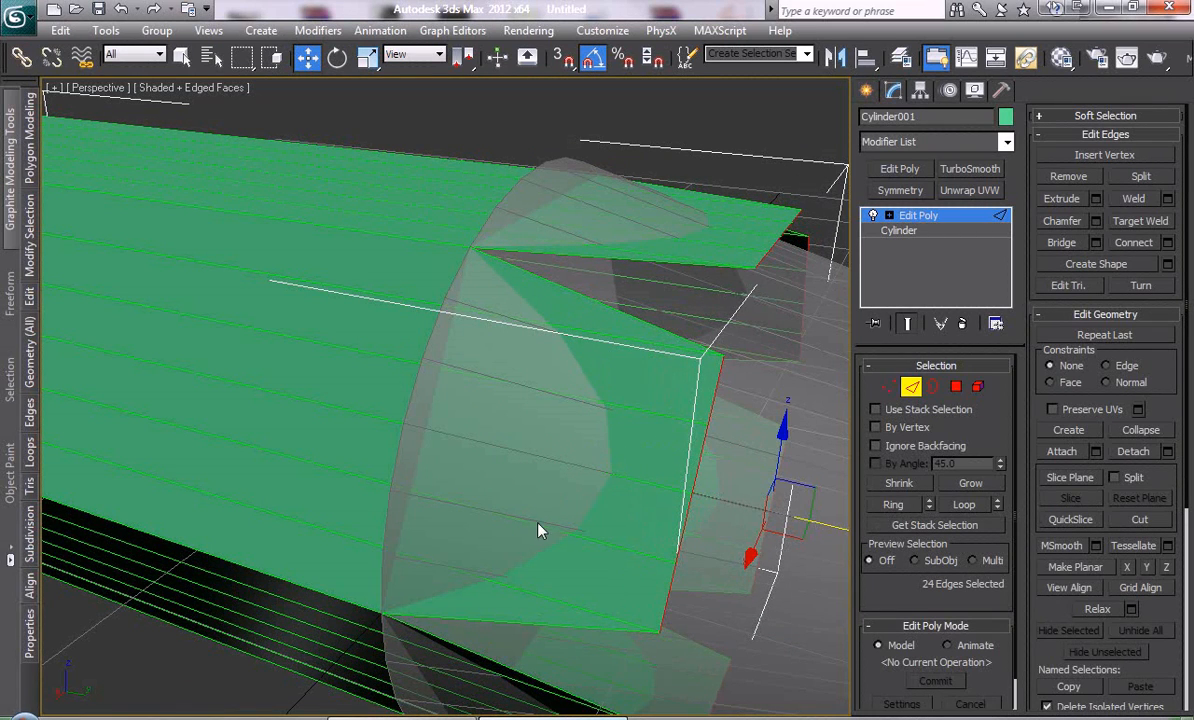
{"action": "left_click_drag", "start_coordinate": [445, 587], "coordinate": [446, 588]}
{"action": "key", "text": "ctrl+z"}
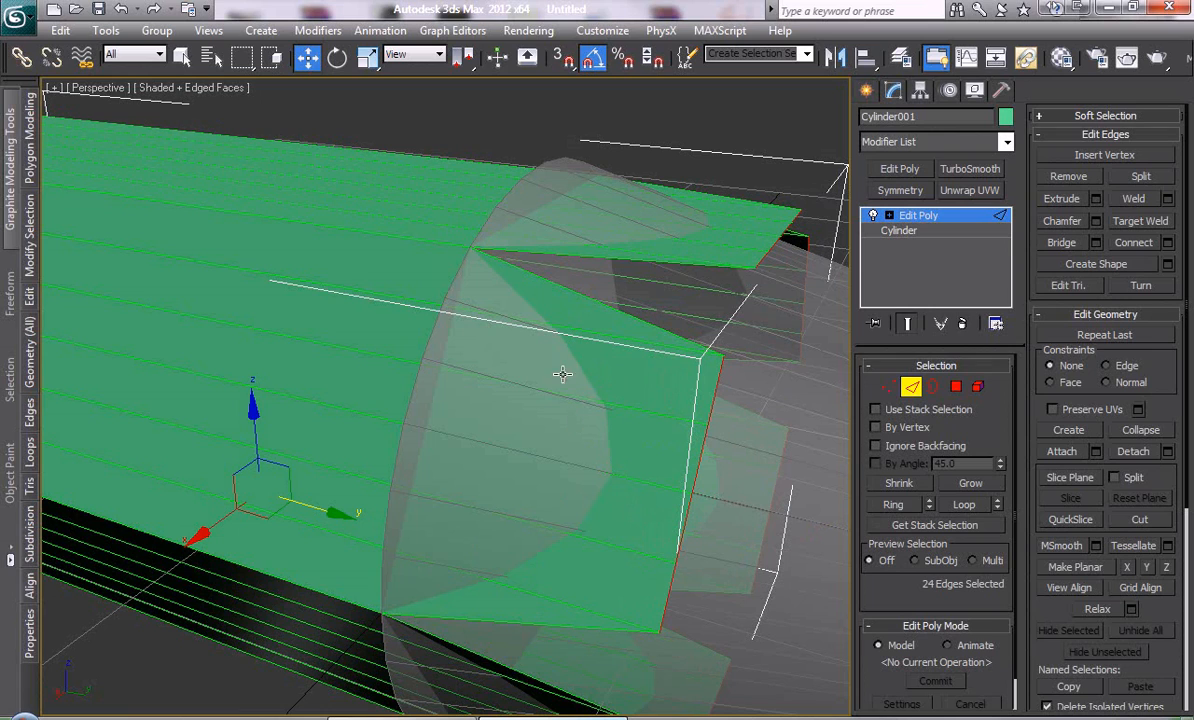
{"action": "mouse_move", "coordinate": [693, 472]}
{"action": "left_mouse_down"}
{"action": "mouse_move", "coordinate": [608, 445]}
{"action": "mouse_move", "coordinate": [691, 472]}
{"action": "left_mouse_up"}
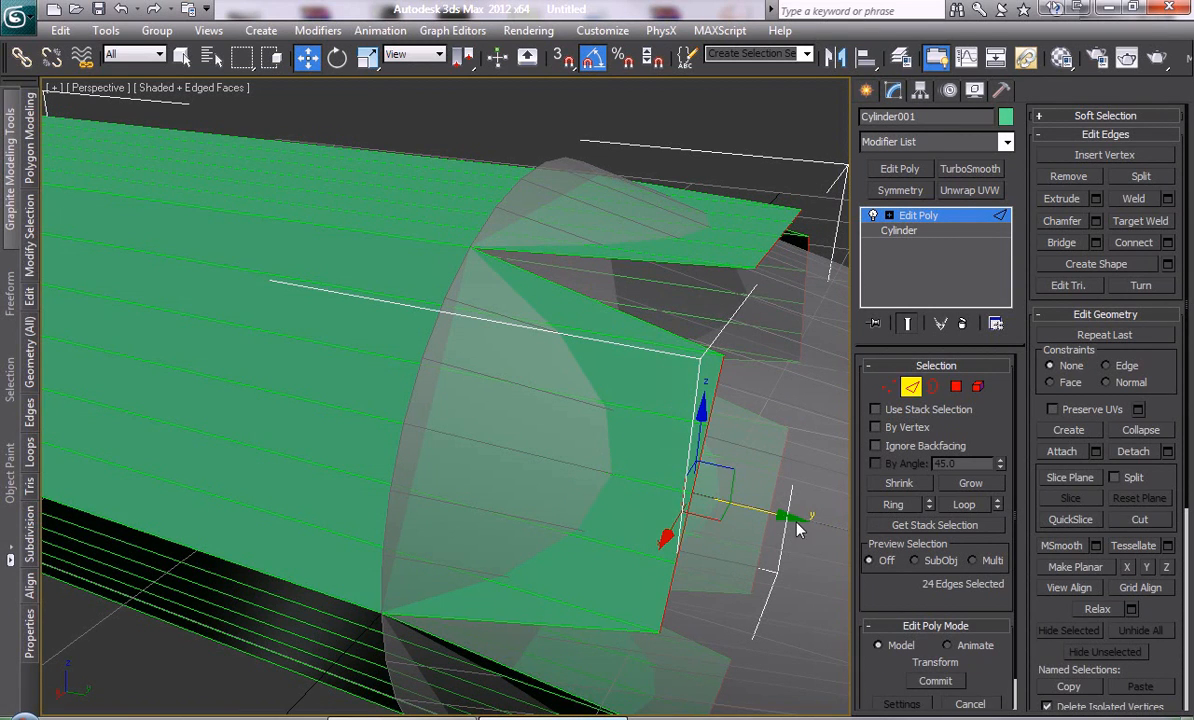
{"action": "left_click_drag", "start_coordinate": [703, 523], "coordinate": [767, 467]}
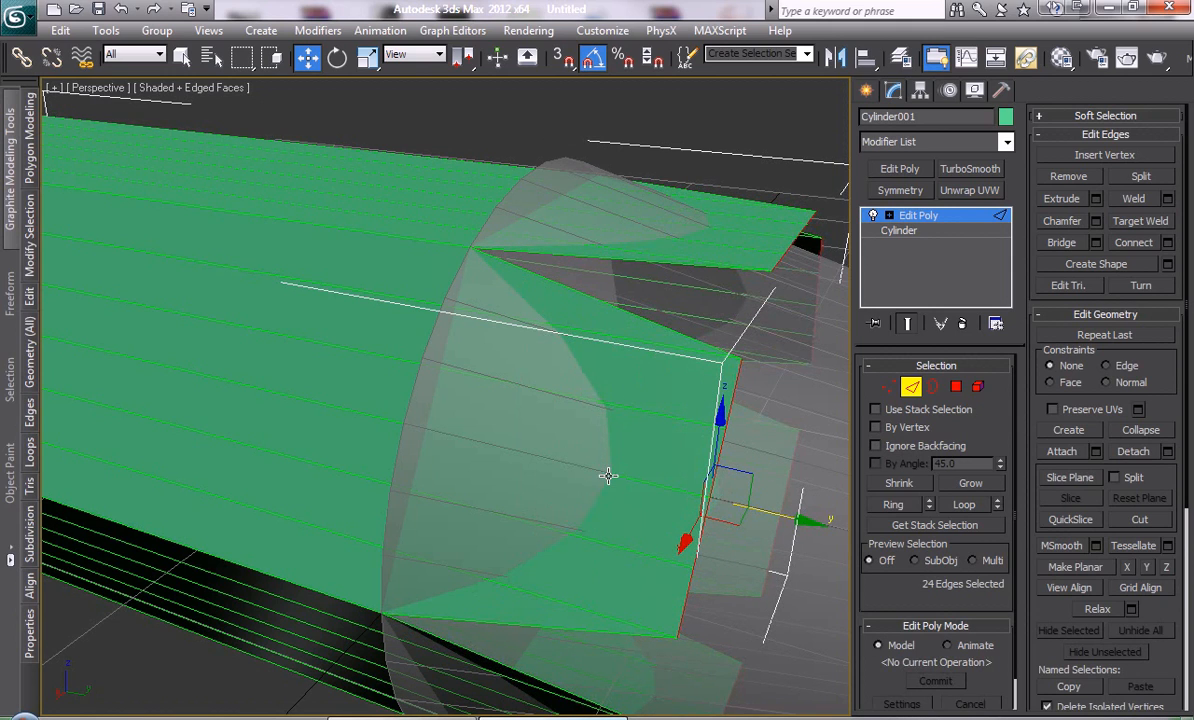
{"action": "left_click_drag", "start_coordinate": [752, 512], "coordinate": [659, 521]}
Fine-tune the selected edges' Y position so the pulled-out tabs' corners lie close to the cone's surface
{"action": "scroll", "coordinate": [605, 578], "scroll_direction": "up", "scroll_amount": 4}
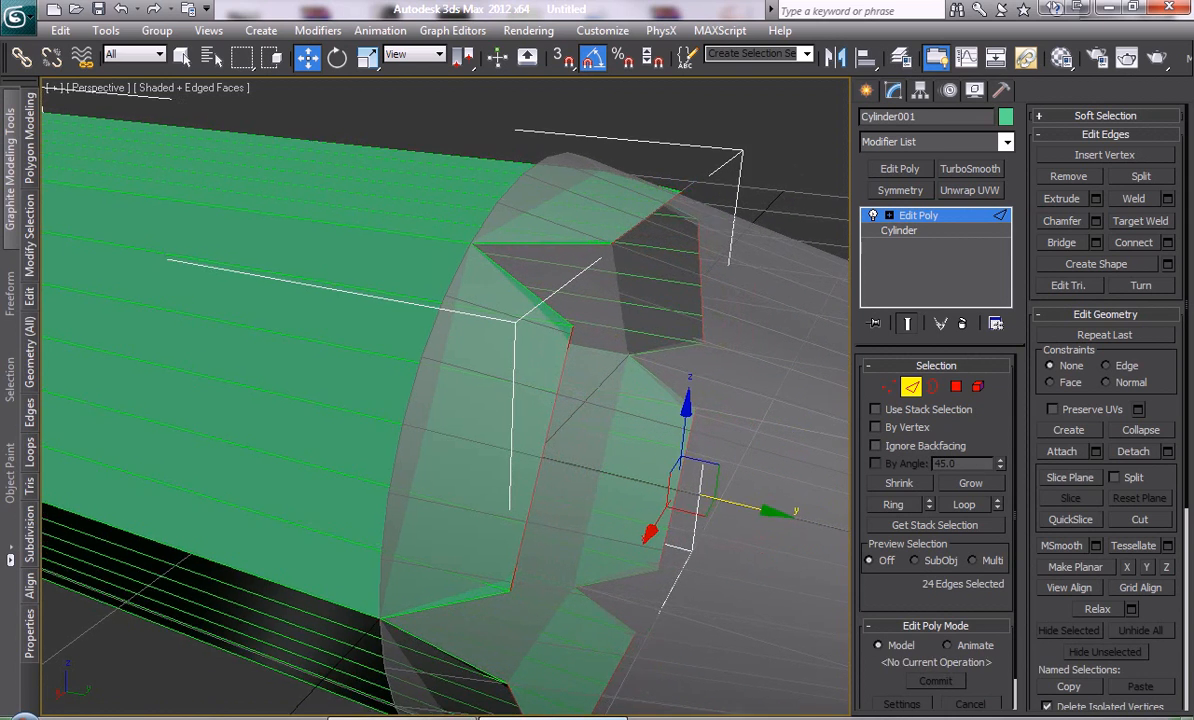
{"action": "middle_click_drag", "start_coordinate": [585, 609], "coordinate": [577, 484]}
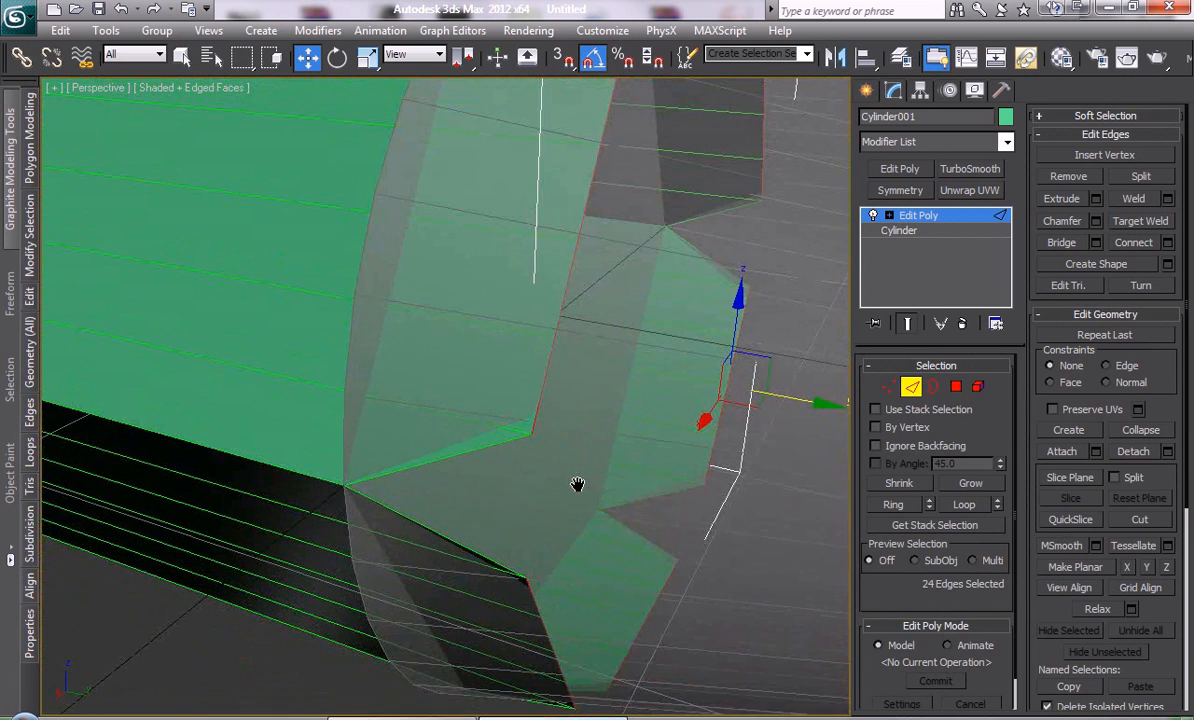
{"action": "scroll", "coordinate": [539, 452], "scroll_direction": "up", "scroll_amount": 2}
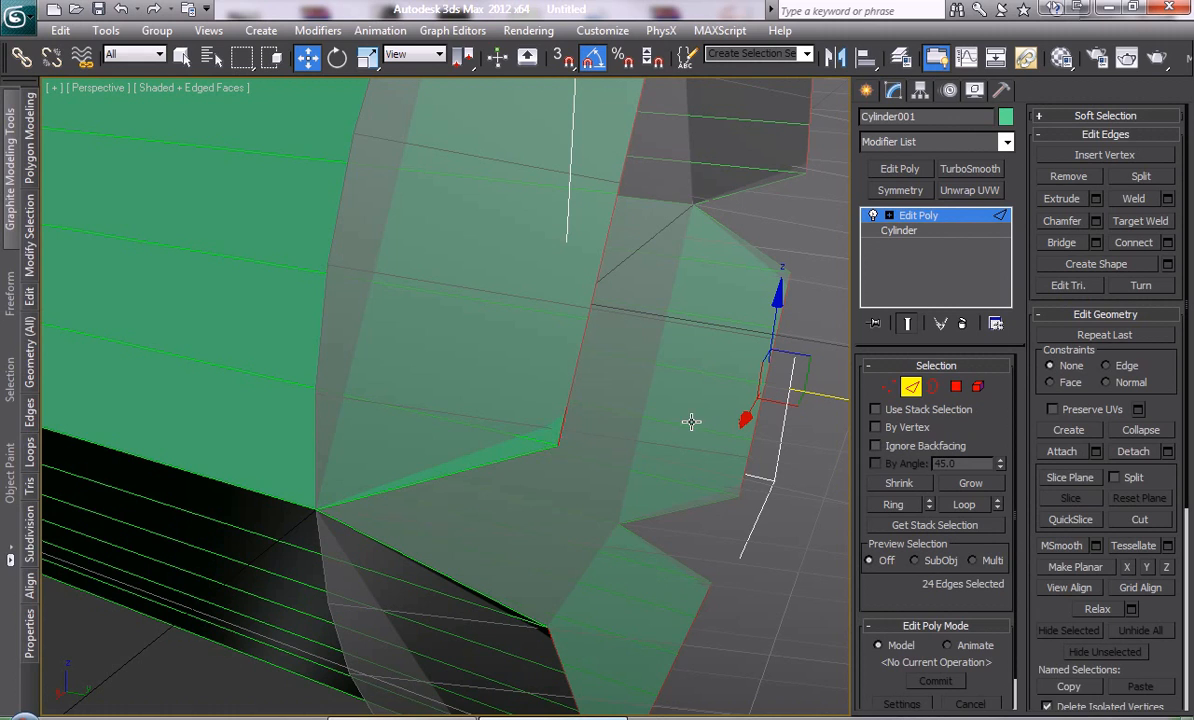
{"action": "left_click_drag", "start_coordinate": [834, 396], "coordinate": [820, 397]}
{"action": "left_click_drag", "start_coordinate": [818, 397], "coordinate": [834, 402]}
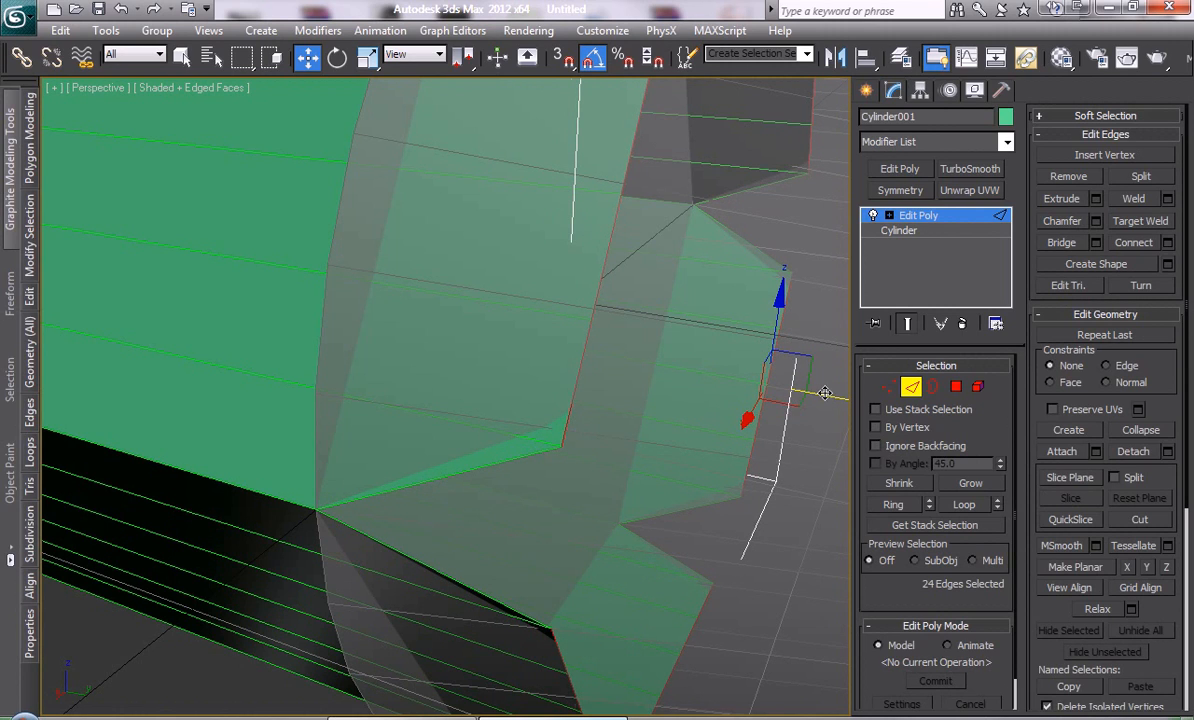
{"action": "left_click_drag", "start_coordinate": [821, 394], "coordinate": [804, 394]}
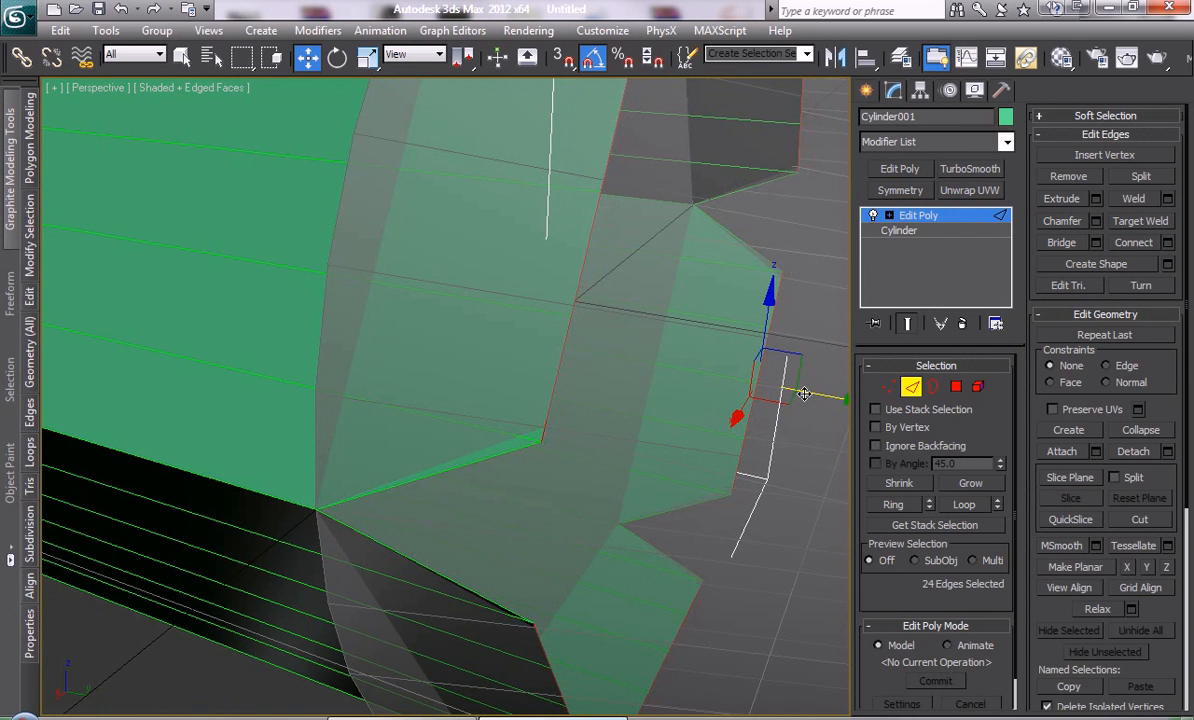
Set the Move tool's reference coordinate system to Local, and scale the 24 selected edges slightly inward to fit the cone
{"action": "middle_click_drag", "start_coordinate": [695, 399], "coordinate": [547, 500], "text": "alt"}
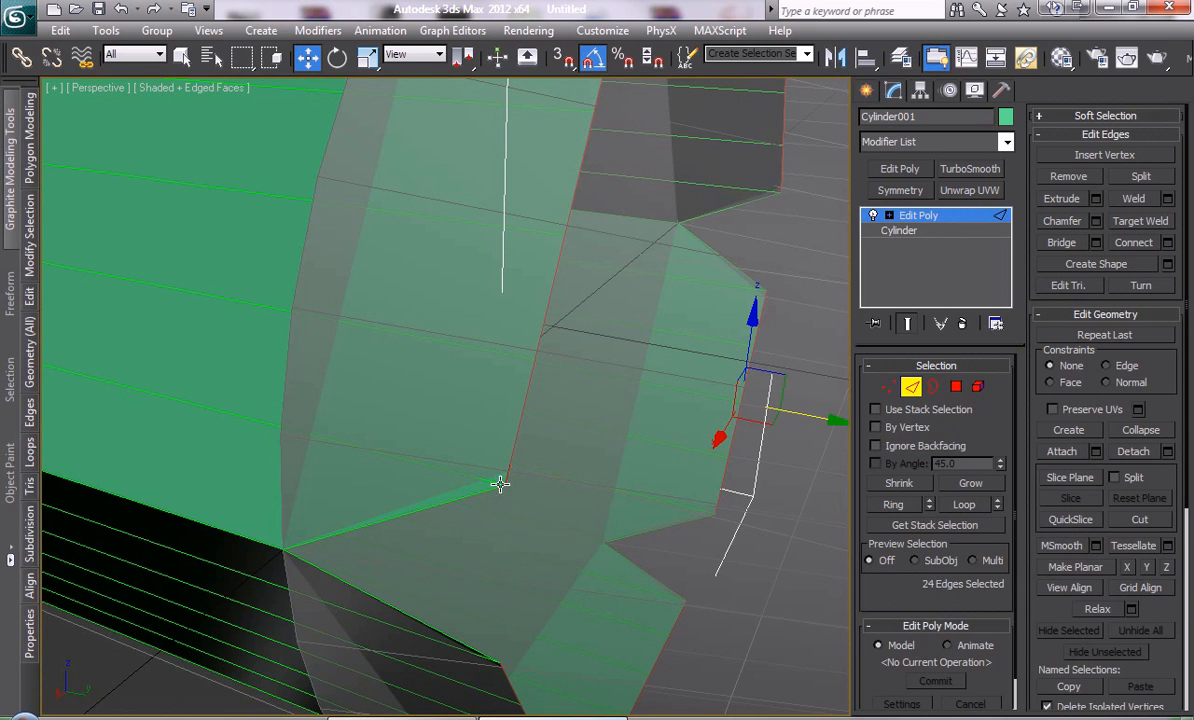
{"action": "middle_click_drag", "start_coordinate": [563, 364], "coordinate": [551, 338], "text": "alt"}
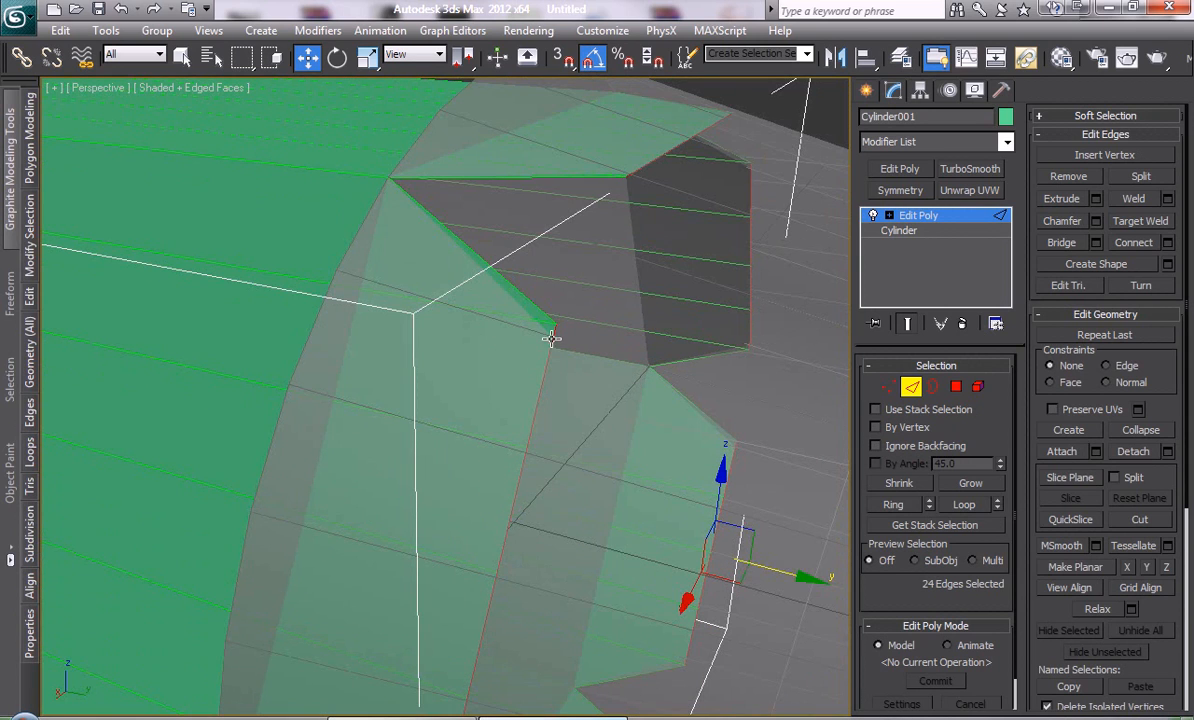
{"action": "middle_click_drag", "start_coordinate": [569, 421], "coordinate": [557, 336], "text": "alt"}
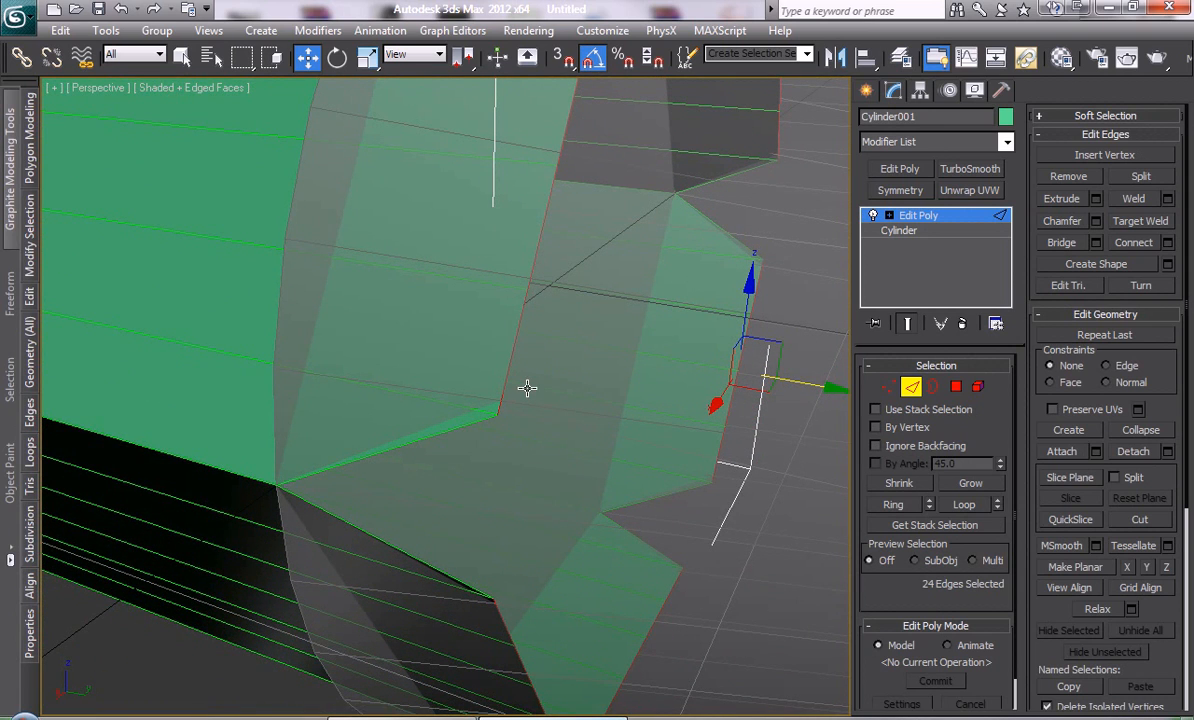
{"action": "left_click", "coordinate": [437, 58]}
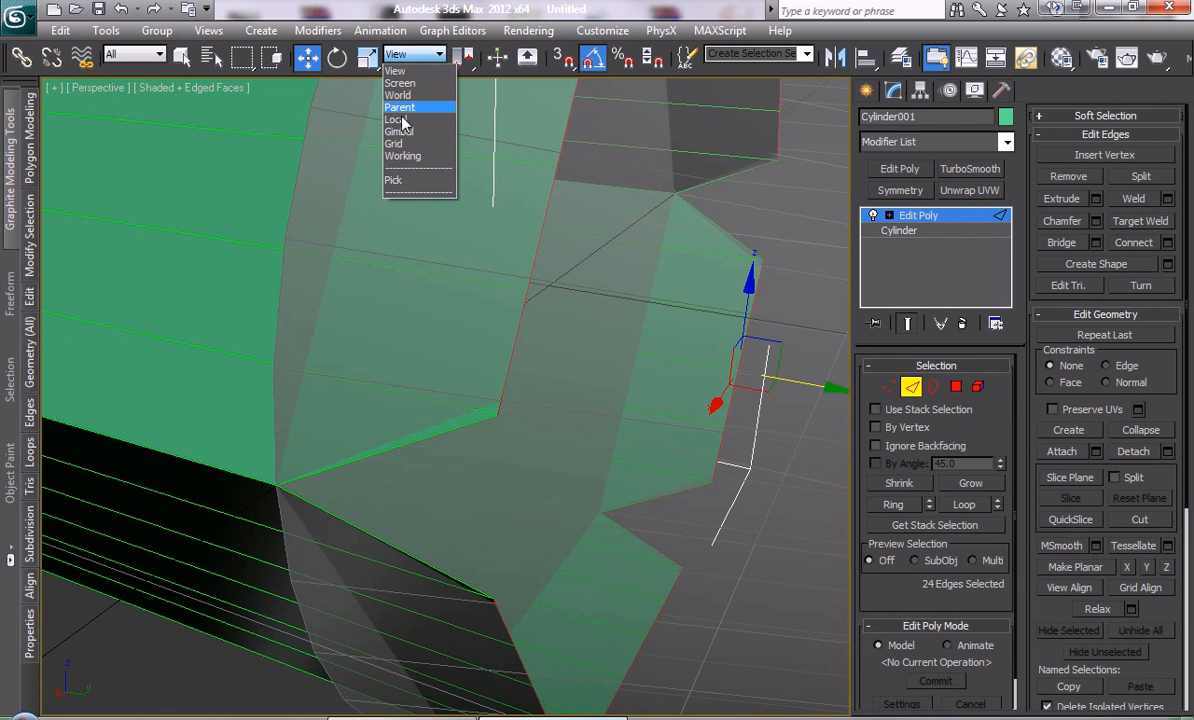
{"action": "left_click", "coordinate": [401, 121]}
{"action": "middle_click_drag", "start_coordinate": [578, 288], "coordinate": [562, 293], "text": "alt"}
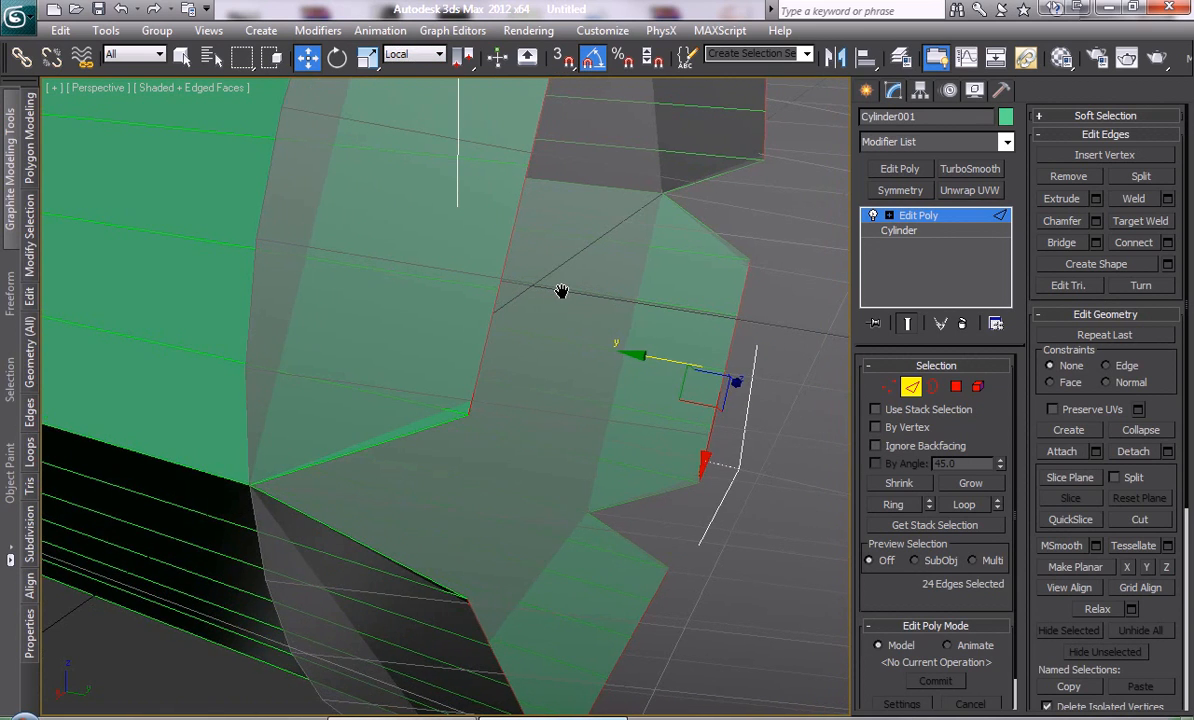
{"action": "key", "text": "r"}
{"action": "mouse_move", "coordinate": [743, 360]}
{"action": "left_mouse_down"}
{"action": "mouse_move", "coordinate": [743, 502]}
{"action": "mouse_move", "coordinate": [720, 267]}
{"action": "mouse_move", "coordinate": [736, 413]}
{"action": "mouse_move", "coordinate": [728, 314]}
{"action": "mouse_move", "coordinate": [734, 361]}
{"action": "left_mouse_up"}
{"action": "middle_click_drag", "start_coordinate": [533, 461], "coordinate": [522, 436], "text": "alt"}
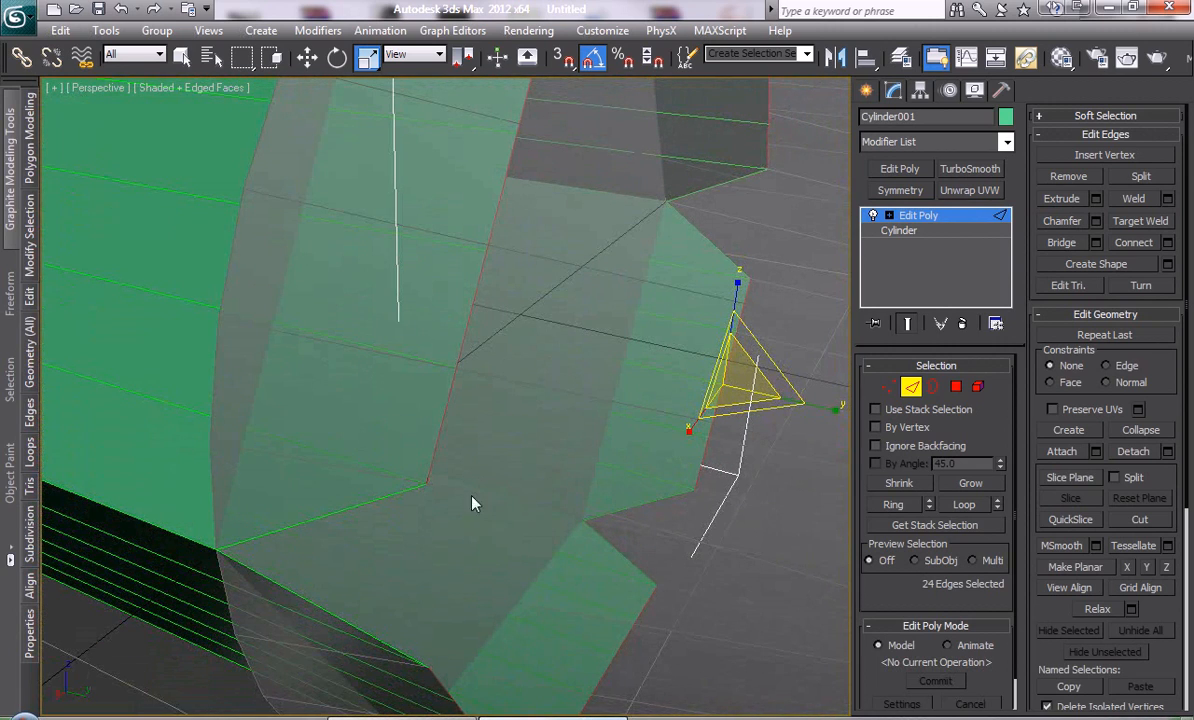
Deselect the outermost selected edges at both ends of the front tab, and continue with the neighbouring tabs
{"action": "left_click_drag", "start_coordinate": [483, 507], "coordinate": [400, 463], "text": "alt"}
{"action": "middle_click_drag", "start_coordinate": [548, 318], "coordinate": [540, 373]}
{"action": "left_click_drag", "start_coordinate": [516, 174], "coordinate": [480, 162], "text": "alt"}
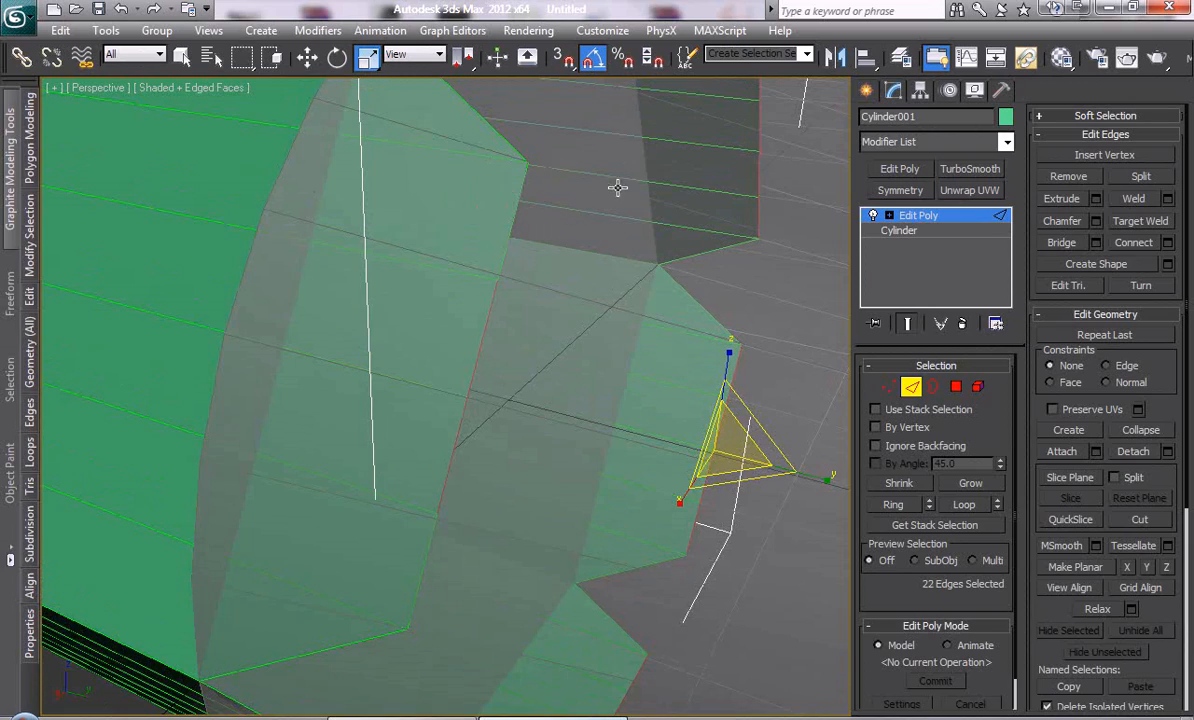
{"action": "middle_click_drag", "start_coordinate": [585, 180], "coordinate": [570, 345]}
{"action": "middle_click_drag", "start_coordinate": [527, 393], "coordinate": [765, 437], "text": "alt"}
{"action": "left_click_drag", "start_coordinate": [762, 378], "coordinate": [760, 374], "text": "alt"}
{"action": "middle_click_drag", "start_coordinate": [765, 430], "coordinate": [458, 334], "text": "alt"}
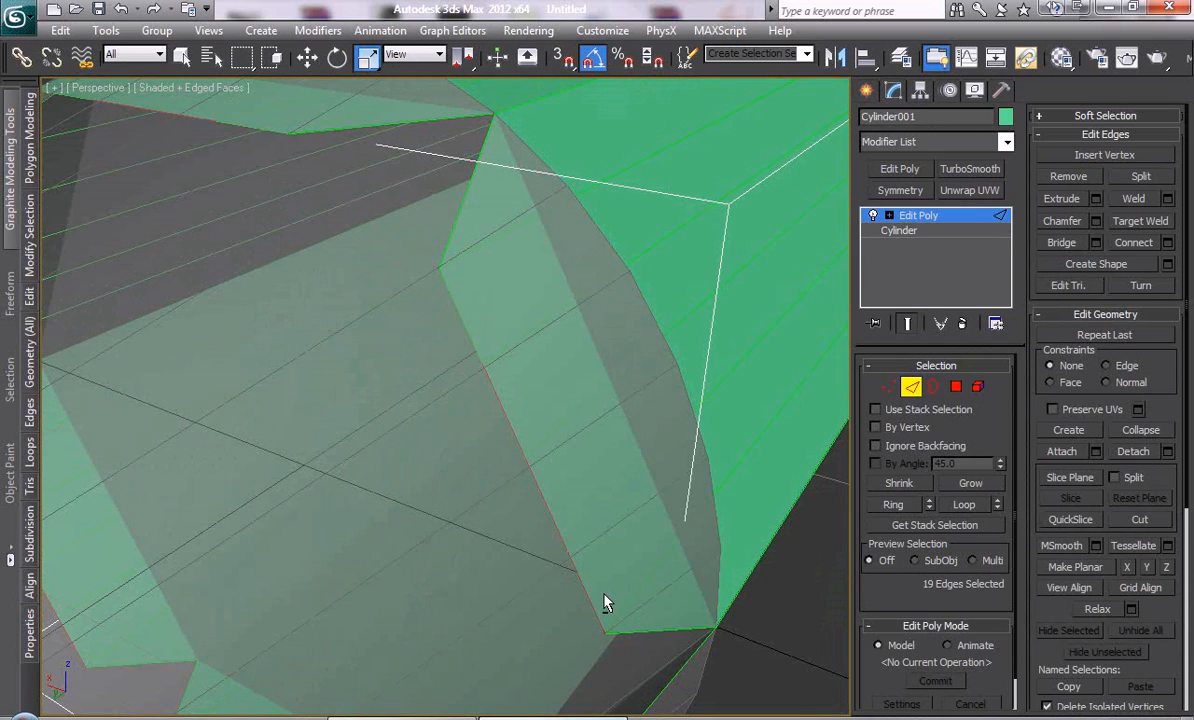
Deselect the outermost edges on the remaining tabs, keeping only the two middle edges of each flat side selected
{"action": "middle_click_drag", "start_coordinate": [583, 652], "coordinate": [463, 273]}
{"action": "left_click", "coordinate": [465, 274], "text": "alt"}
{"action": "middle_click_drag", "start_coordinate": [475, 372], "coordinate": [528, 315]}
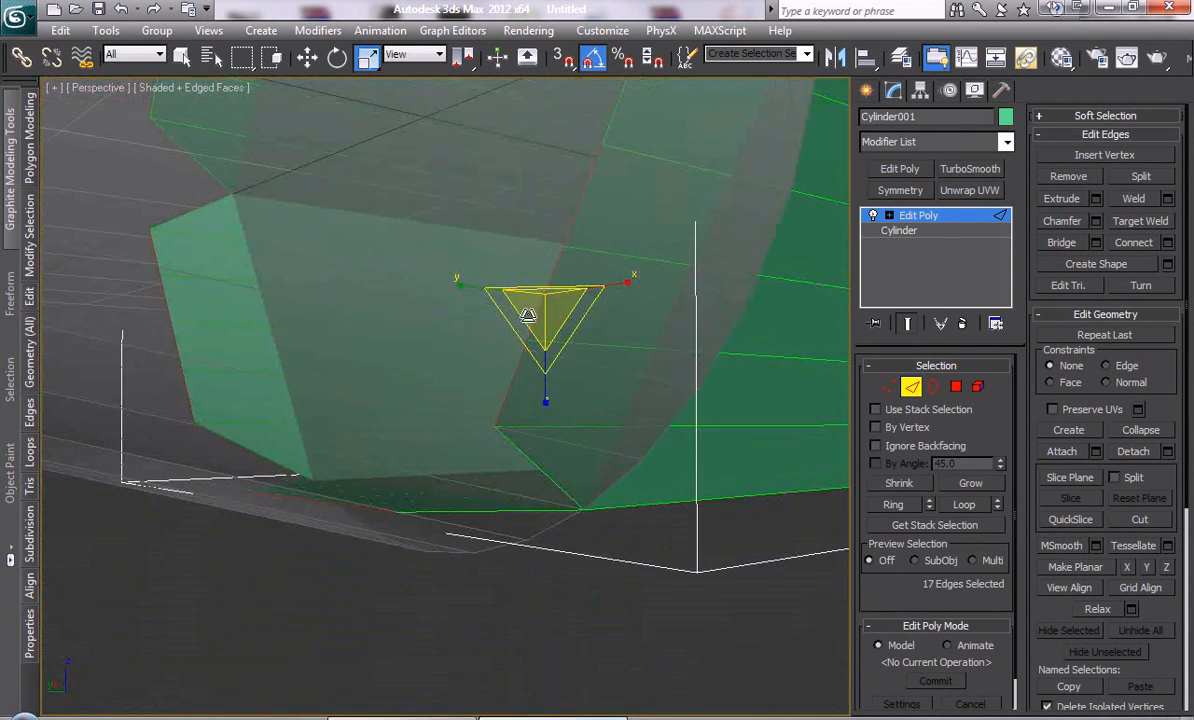
{"action": "left_click_drag", "start_coordinate": [510, 437], "coordinate": [505, 440], "text": "alt"}
{"action": "middle_click_drag", "start_coordinate": [505, 440], "coordinate": [432, 401], "text": "alt"}
{"action": "middle_click_drag", "start_coordinate": [404, 452], "coordinate": [588, 415], "text": "alt"}
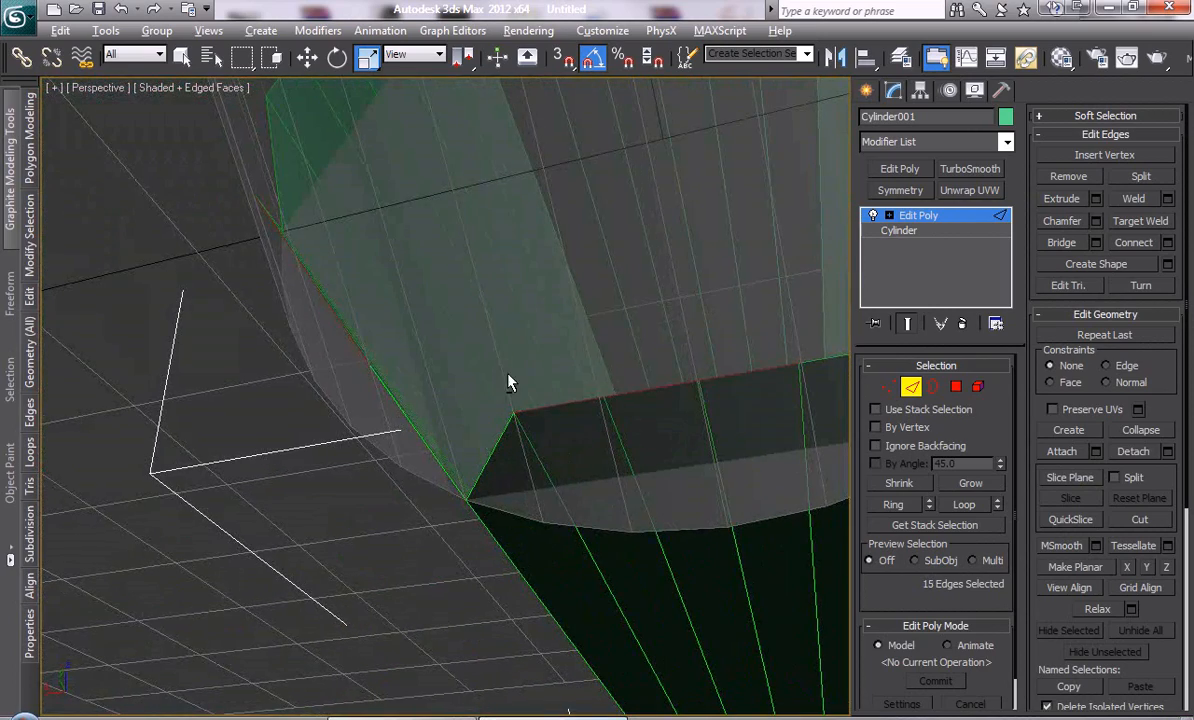
{"action": "middle_click_drag", "start_coordinate": [504, 429], "coordinate": [649, 478], "text": "alt"}
{"action": "left_click_drag", "start_coordinate": [561, 441], "coordinate": [561, 441], "text": "alt"}
{"action": "middle_click_drag", "start_coordinate": [561, 441], "coordinate": [617, 362], "text": "alt"}
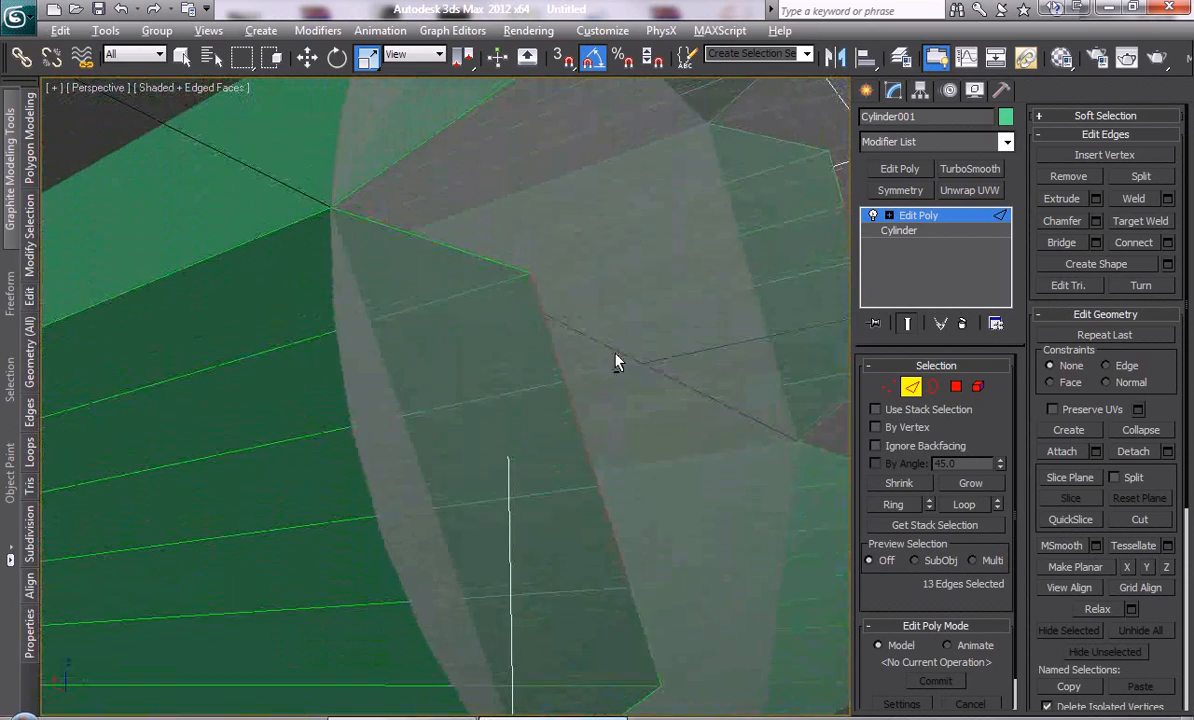
{"action": "middle_click_drag", "start_coordinate": [615, 238], "coordinate": [530, 400], "text": "alt"}
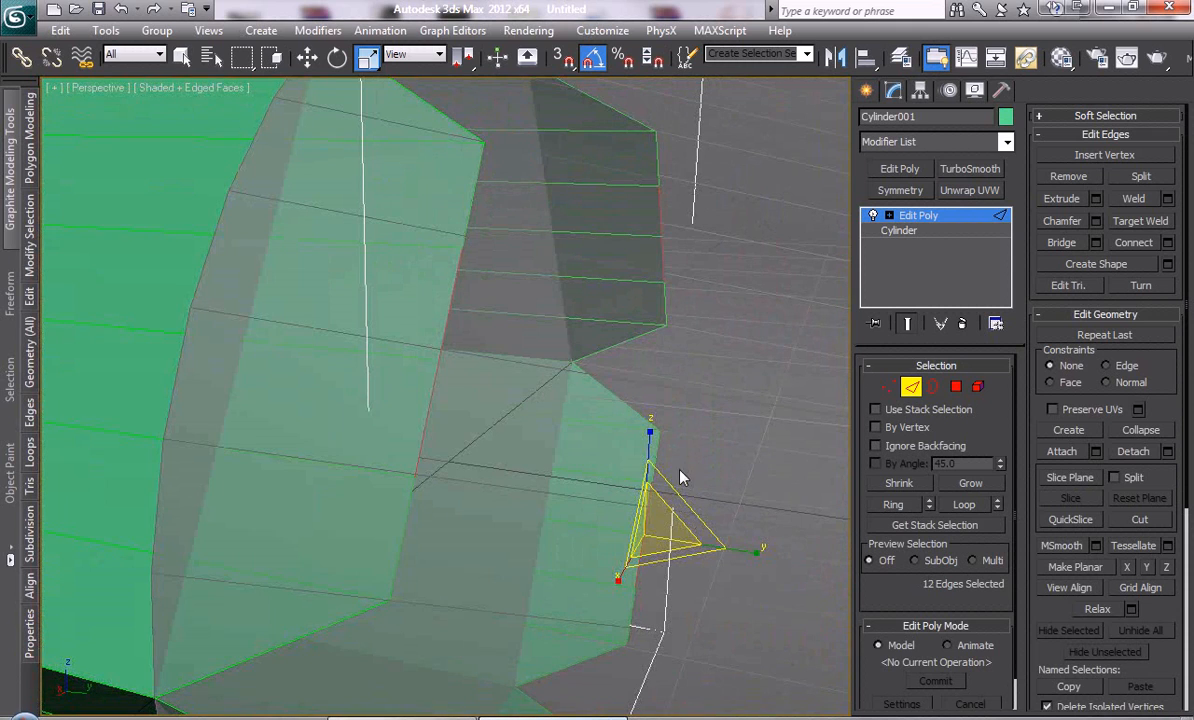
Move the 12 middle edges further along the pencil's length toward the cone tip and scale them slightly inward to fit the cone
{"action": "key", "text": "w"}
{"action": "left_click_drag", "start_coordinate": [562, 524], "coordinate": [685, 531]}
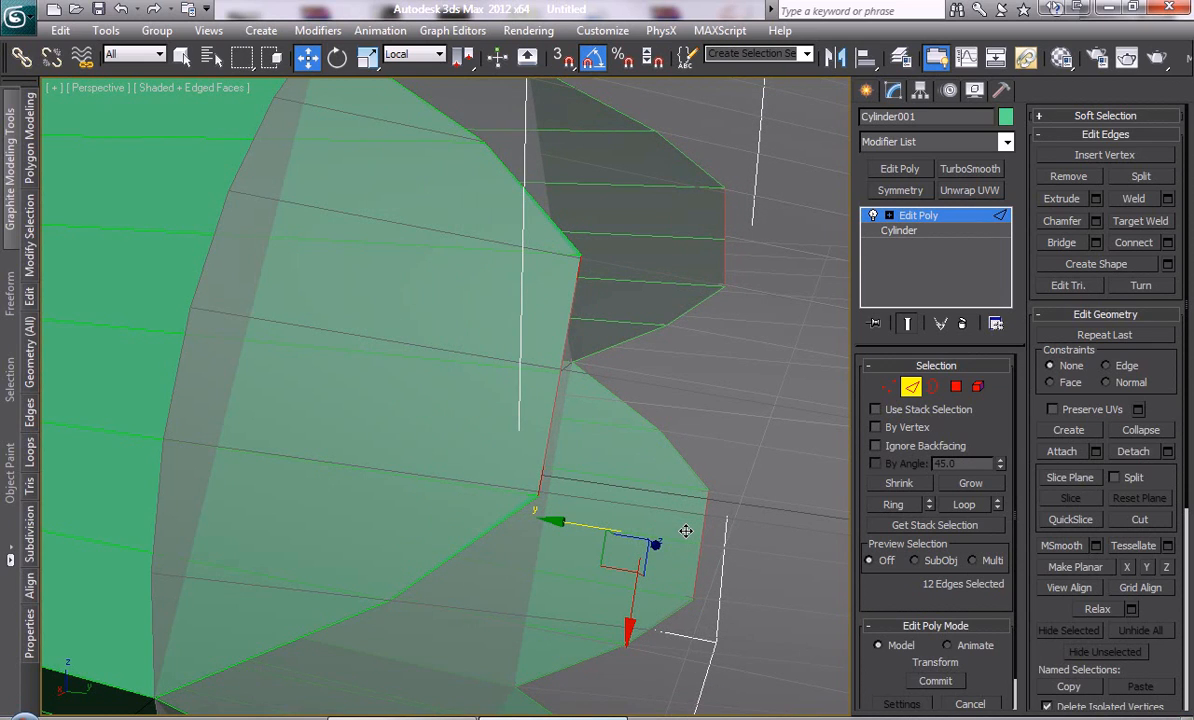
{"action": "key", "text": "ctrl+z"}
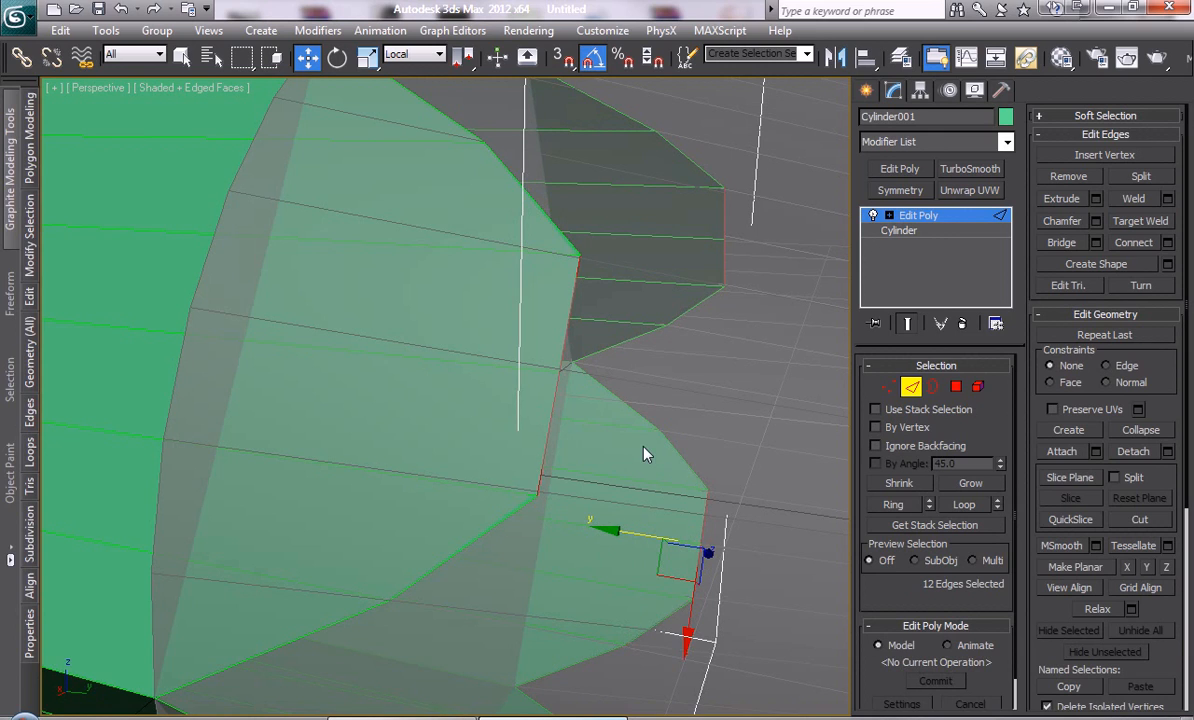
{"action": "key", "text": "r"}
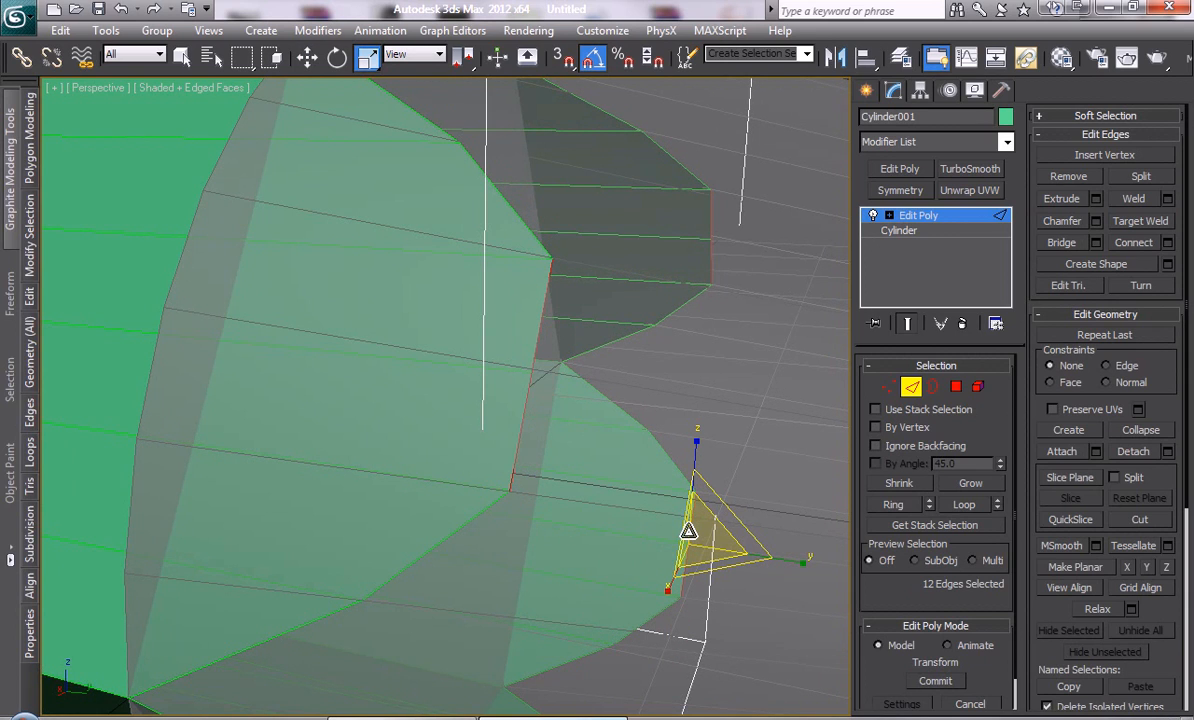
{"action": "middle_click_drag", "start_coordinate": [655, 405], "coordinate": [613, 400]}
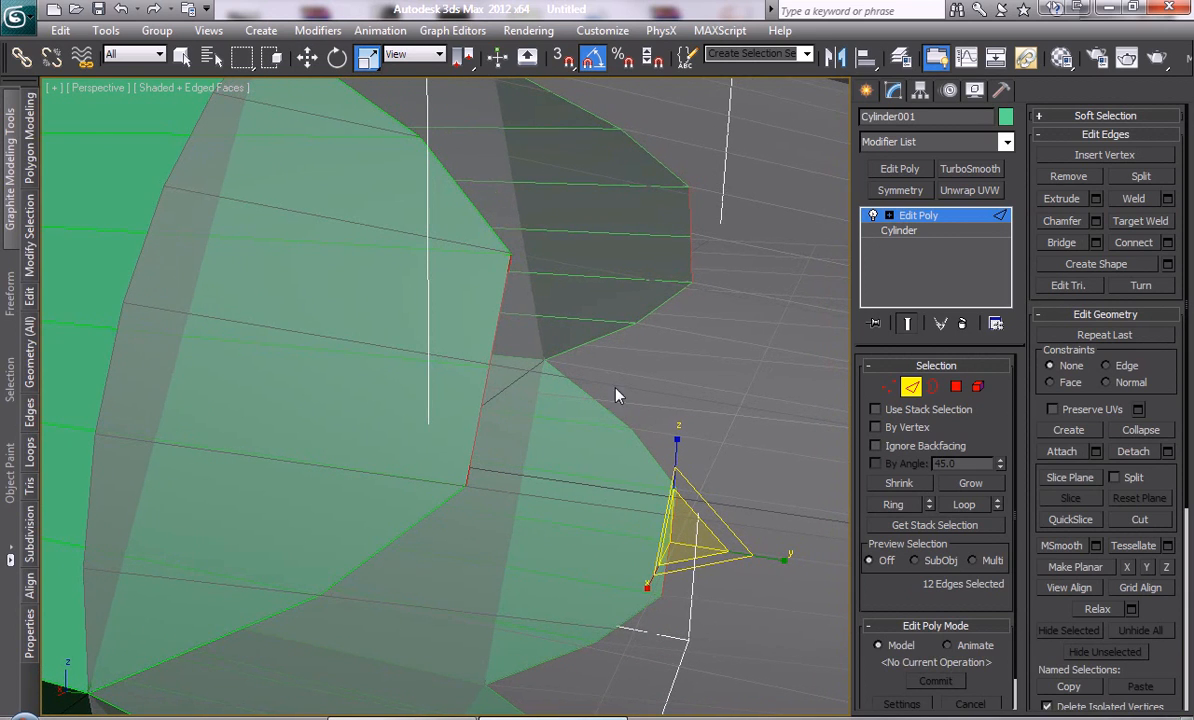
{"action": "left_click", "coordinate": [888, 387]}
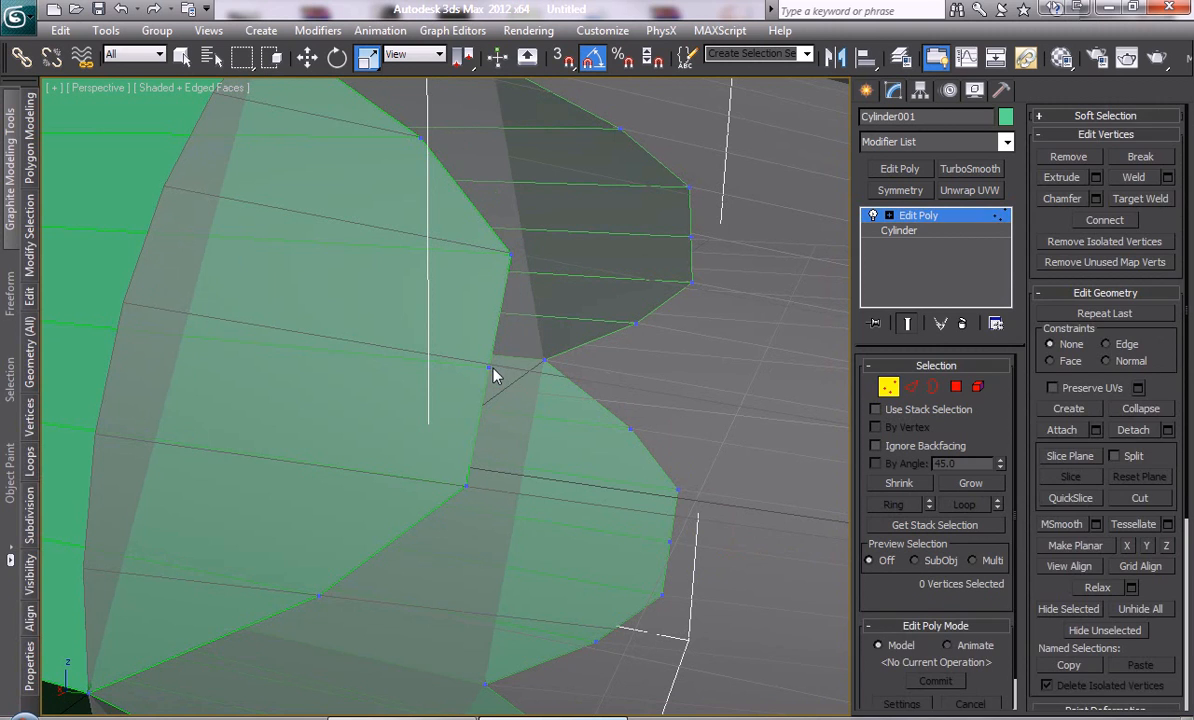
{"action": "left_click", "coordinate": [491, 368]}
{"action": "left_click_drag", "start_coordinate": [713, 243], "coordinate": [668, 221], "text": "ctrl"}
{"action": "middle_click_drag", "start_coordinate": [590, 303], "coordinate": [655, 325], "text": "alt"}
Undo the vertex selections and the last adjustments to the 12 middle scallop edges
{"action": "key", "text": "ctrl+z"}
{"action": "key", "text": "ctrl+z"}
{"action": "key", "text": "ctrl+z"}
{"action": "key", "text": "ctrl+z"}
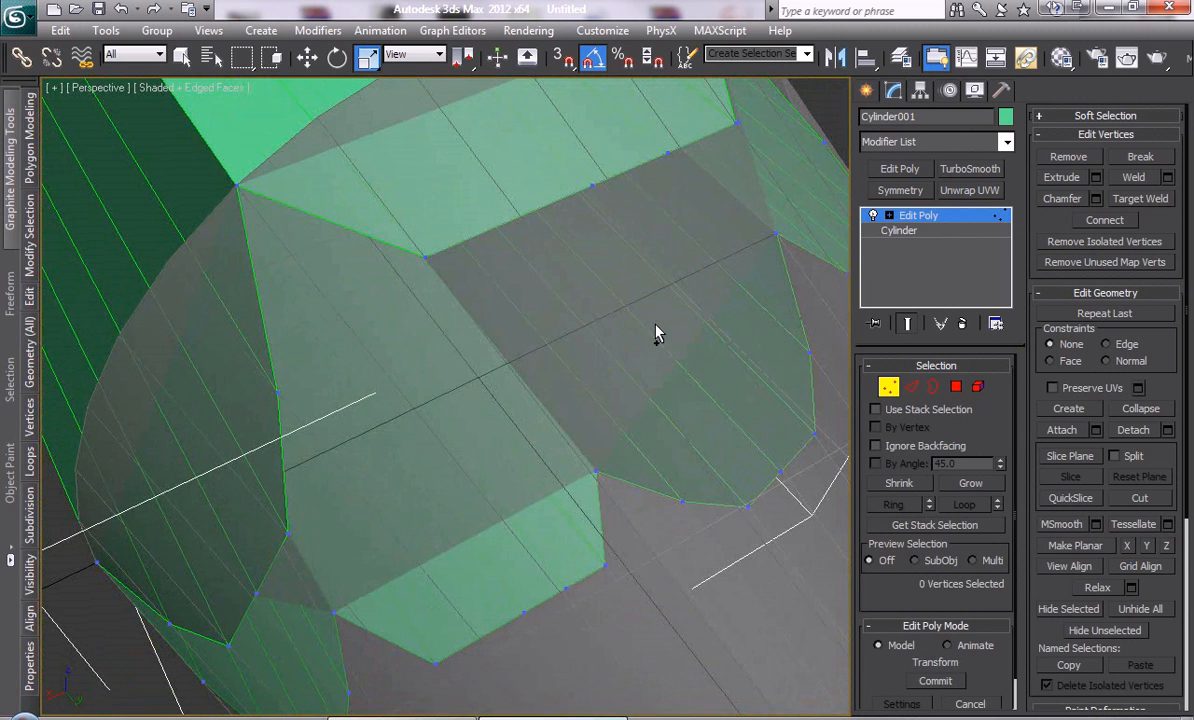
{"action": "key", "text": "ctrl+z"}
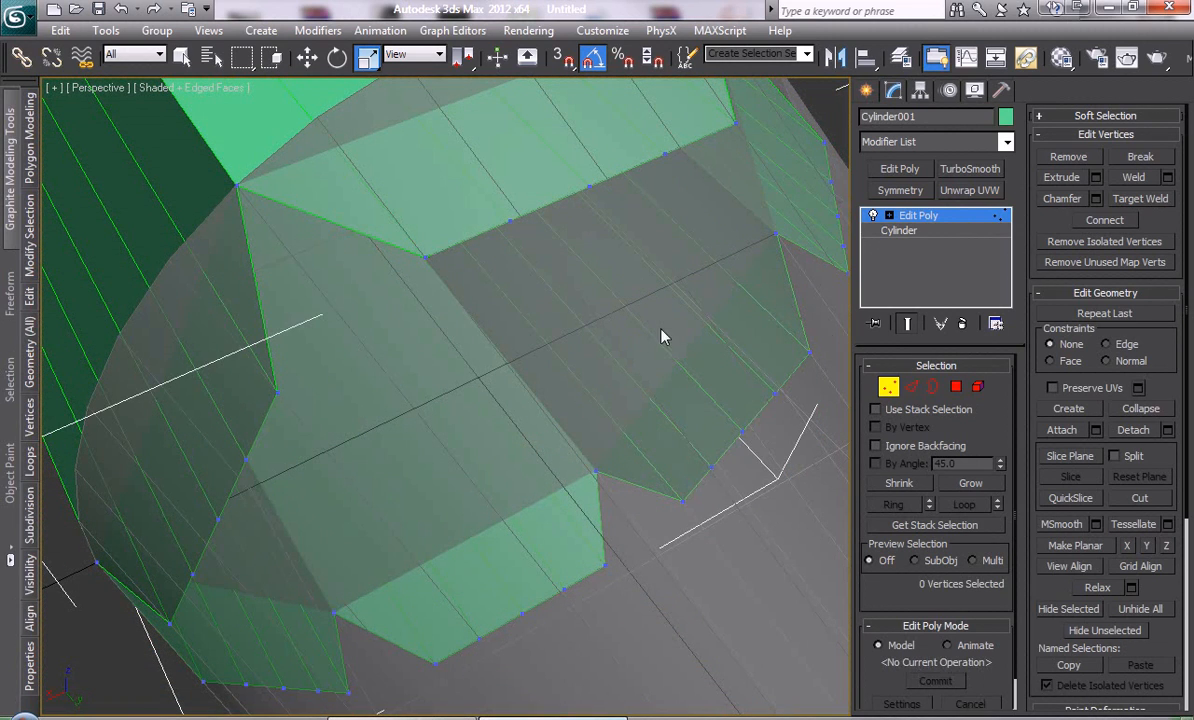
Set the Move tool's reference coordinate system to View, and move the 12 selected middle edges along Y toward the cone tip
{"action": "left_click", "coordinate": [911, 387]}
{"action": "middle_click_drag", "start_coordinate": [576, 362], "coordinate": [627, 329], "text": "alt"}
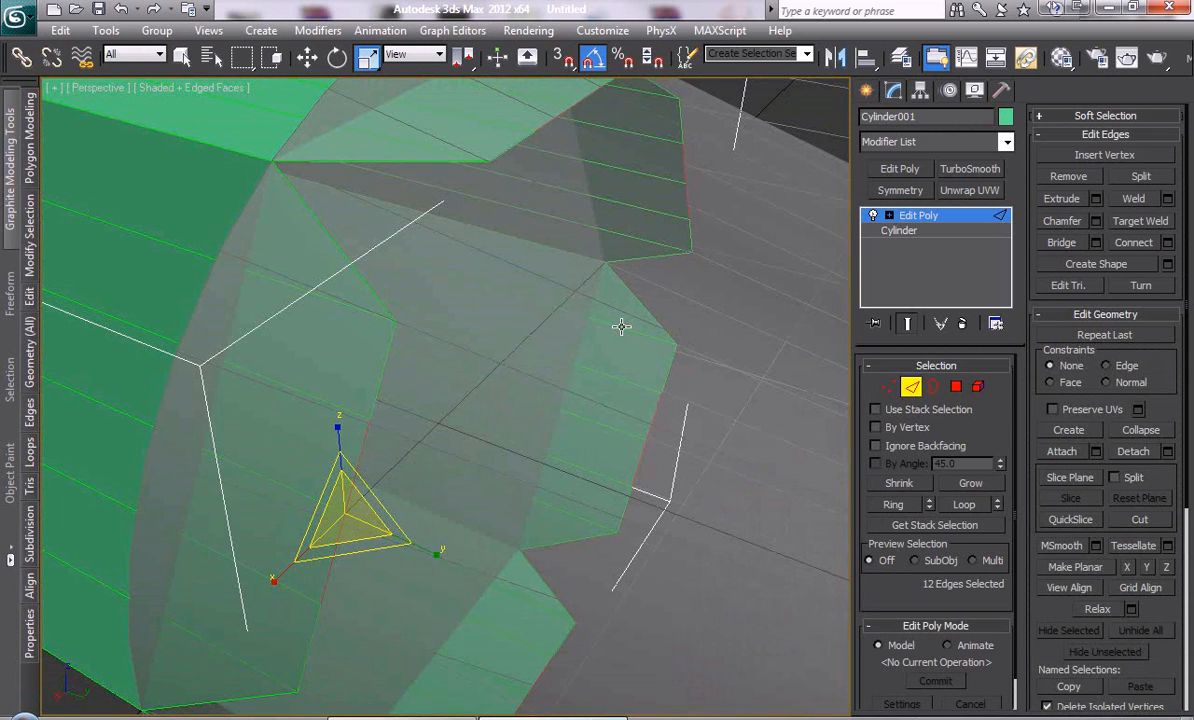
{"action": "key", "text": "w"}
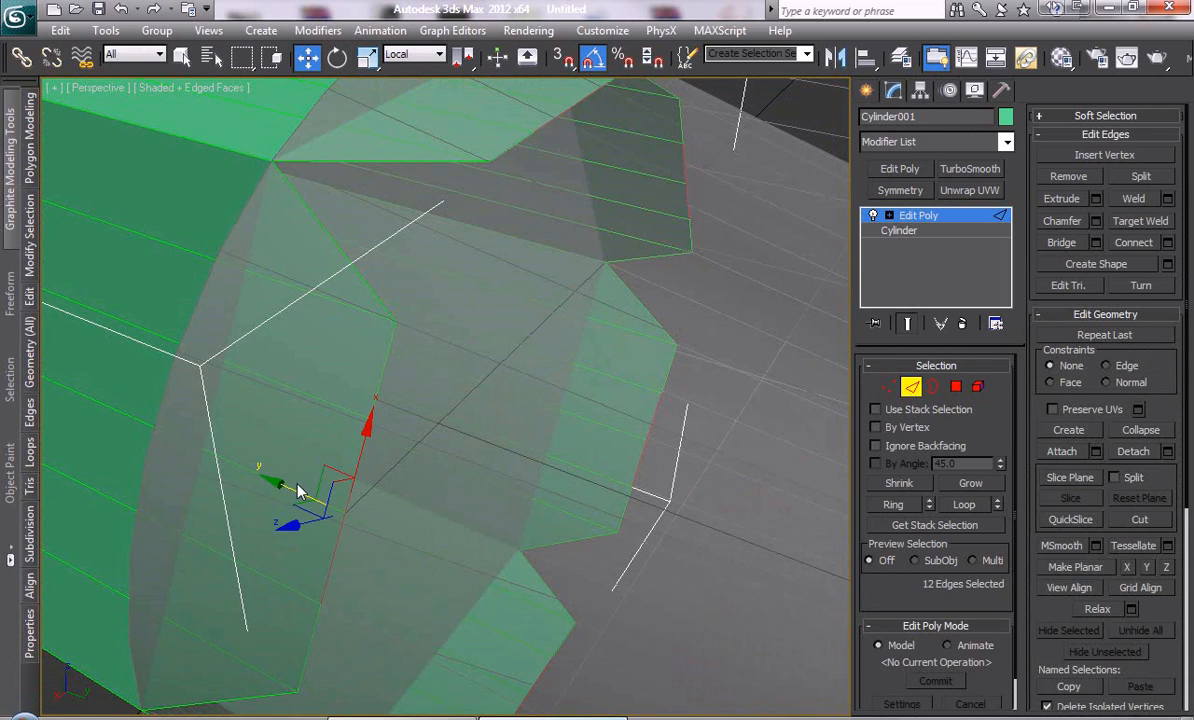
{"action": "left_click_drag", "start_coordinate": [285, 465], "coordinate": [358, 460]}
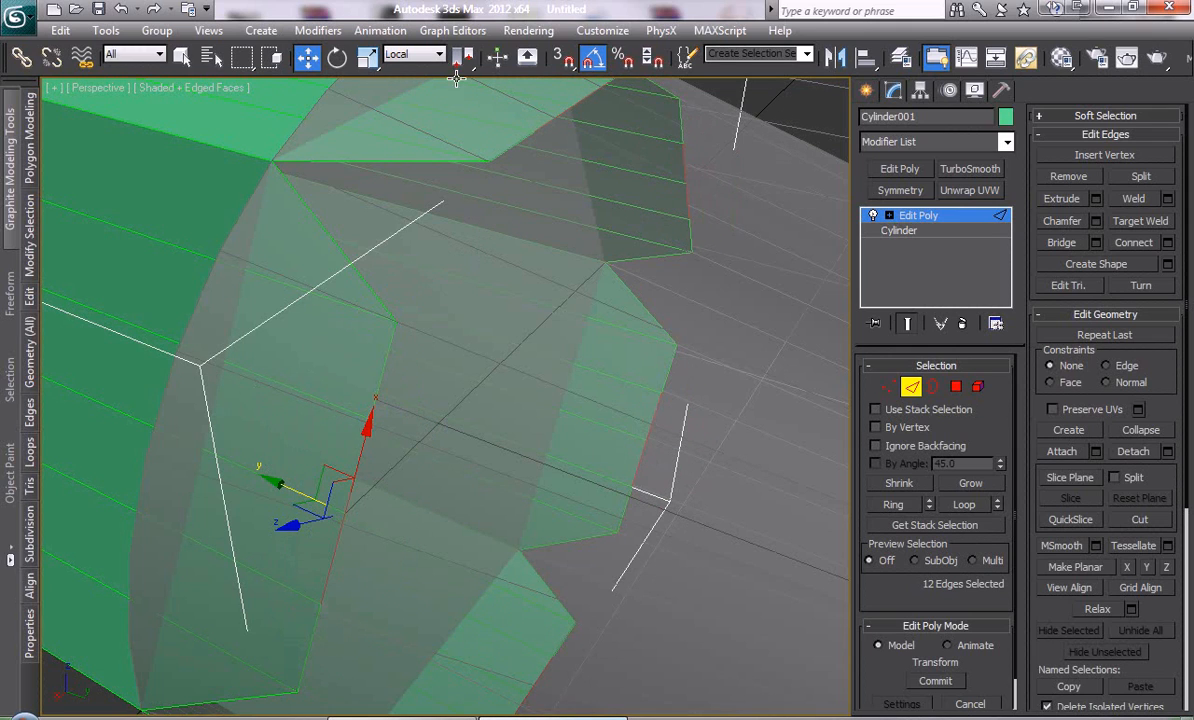
{"action": "left_click", "coordinate": [428, 54]}
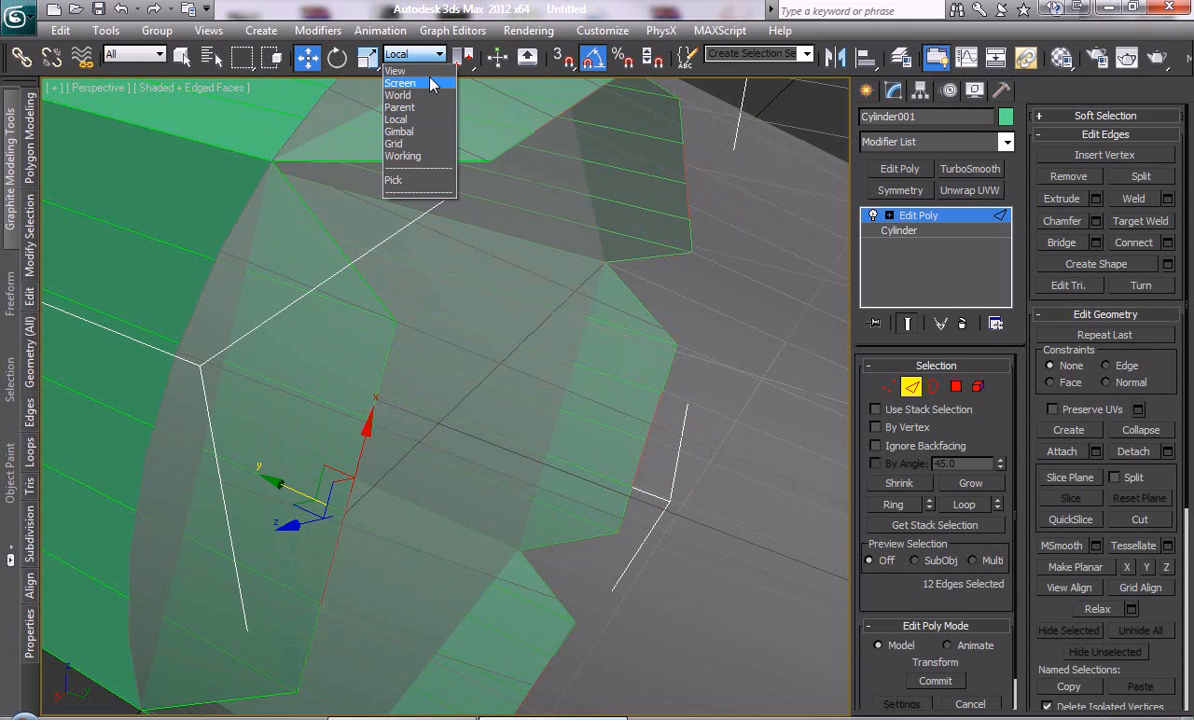
{"action": "left_click", "coordinate": [426, 72]}
{"action": "middle_click_drag", "start_coordinate": [512, 300], "coordinate": [563, 264]}
{"action": "middle_click_drag", "start_coordinate": [593, 336], "coordinate": [588, 352]}
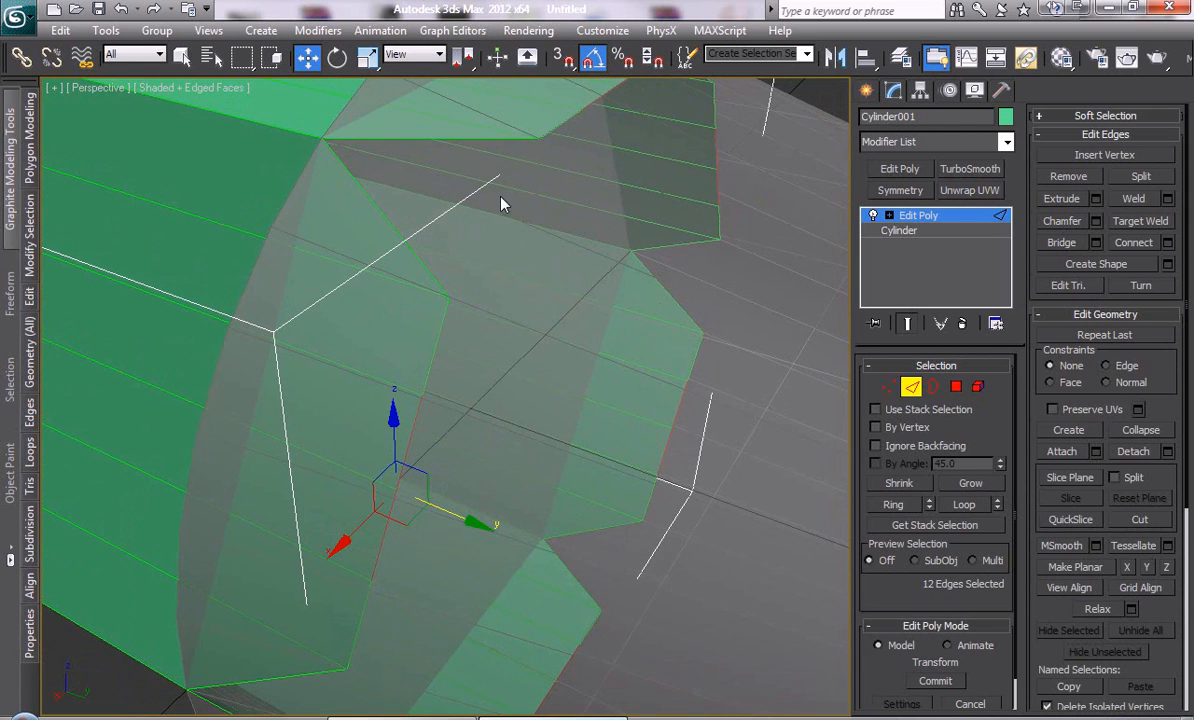
{"action": "left_click_drag", "start_coordinate": [462, 515], "coordinate": [556, 537]}
{"action": "middle_click_drag", "start_coordinate": [562, 543], "coordinate": [578, 502], "text": "alt"}
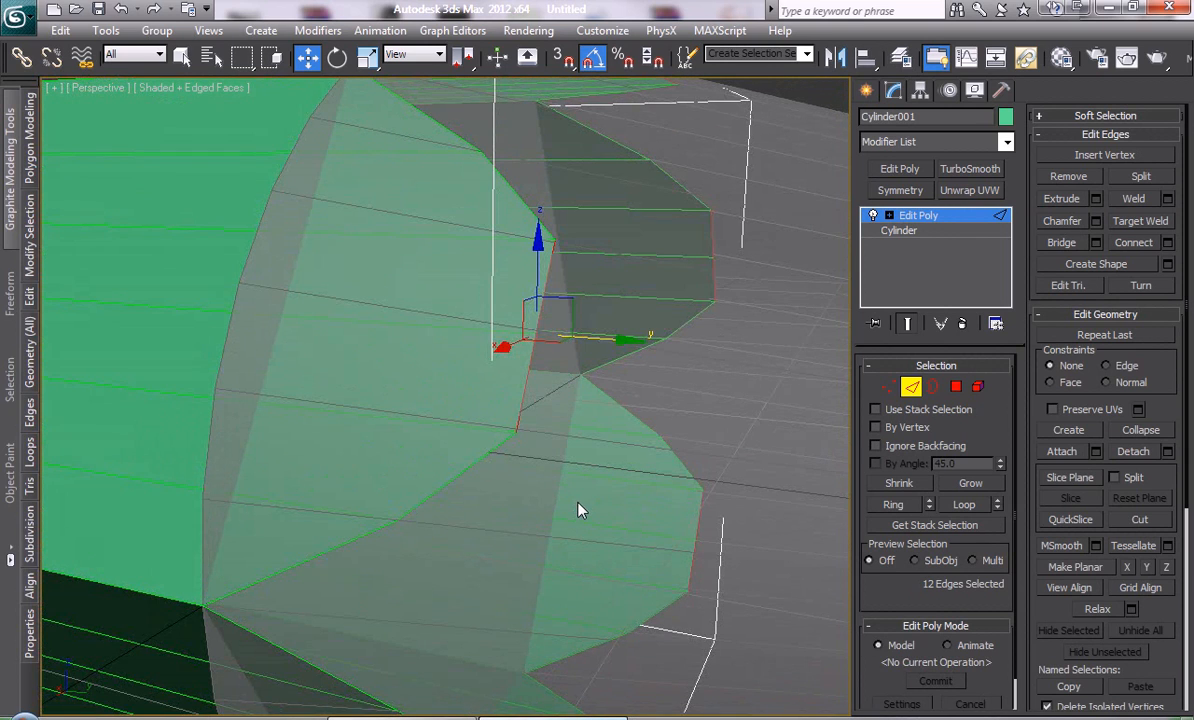
Set the Scale tool's reference coordinate system to Local, and scale the 12 middle edges slightly inward to fit the cone
{"action": "key", "text": "r"}
{"action": "left_click", "coordinate": [405, 54]}
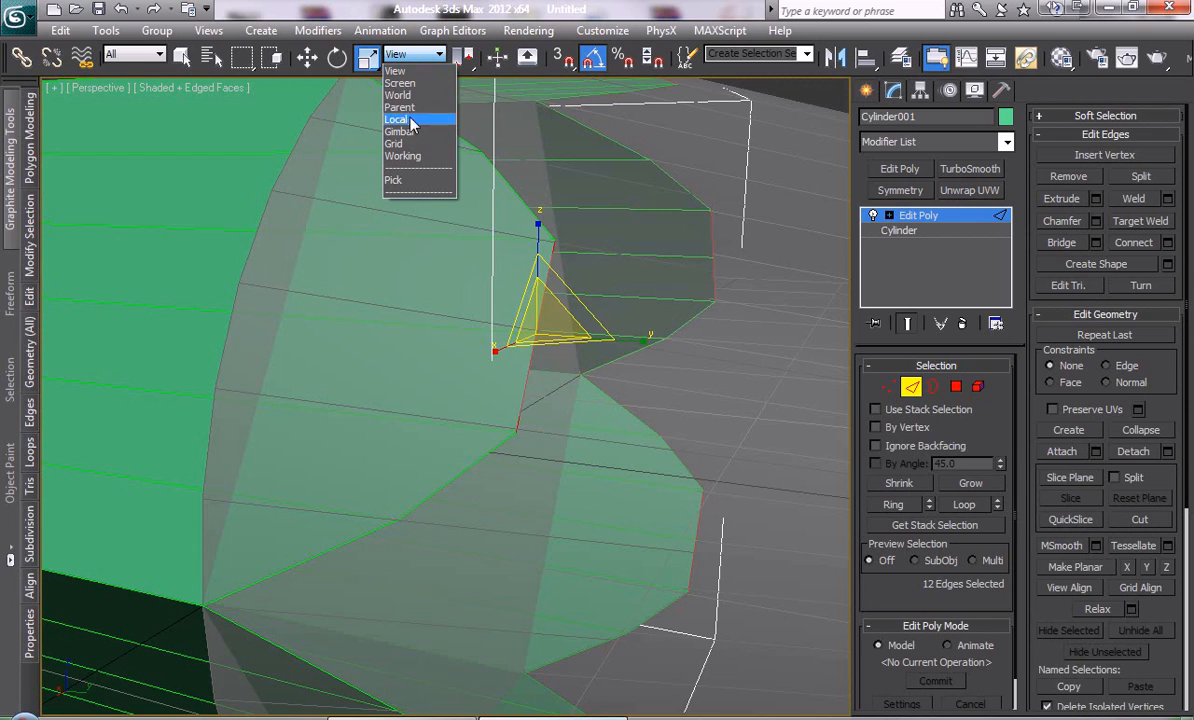
{"action": "left_click", "coordinate": [398, 119]}
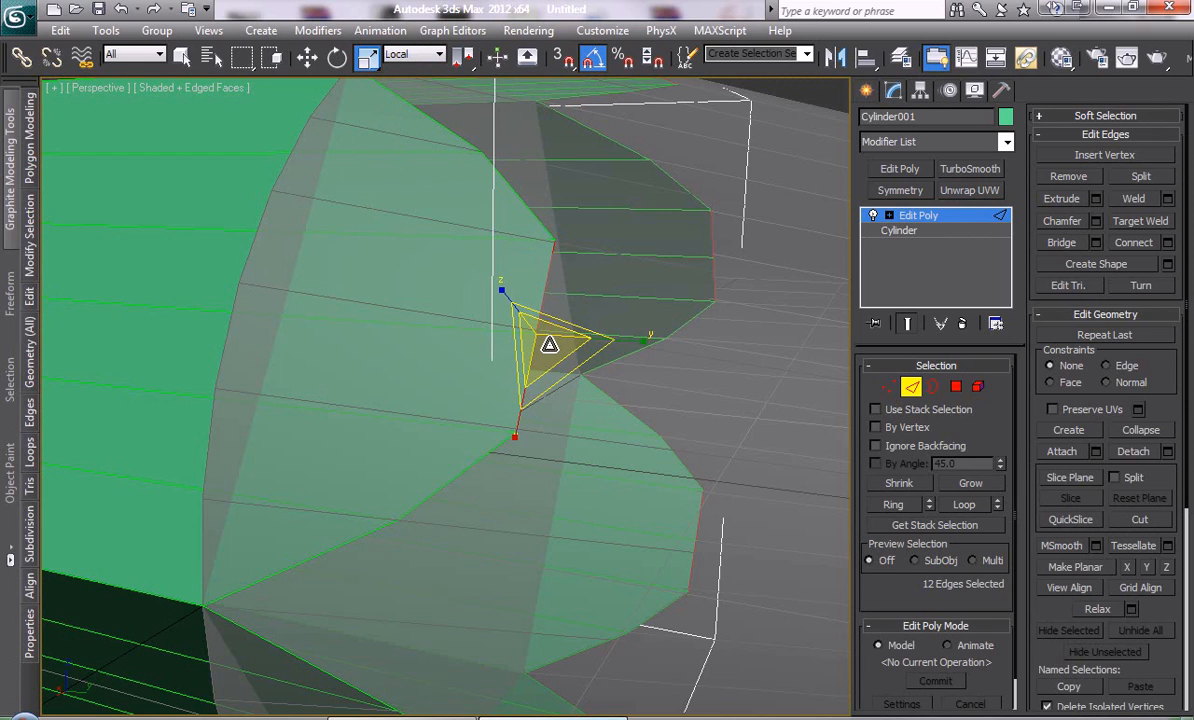
{"action": "left_click_drag", "start_coordinate": [549, 344], "coordinate": [547, 346]}
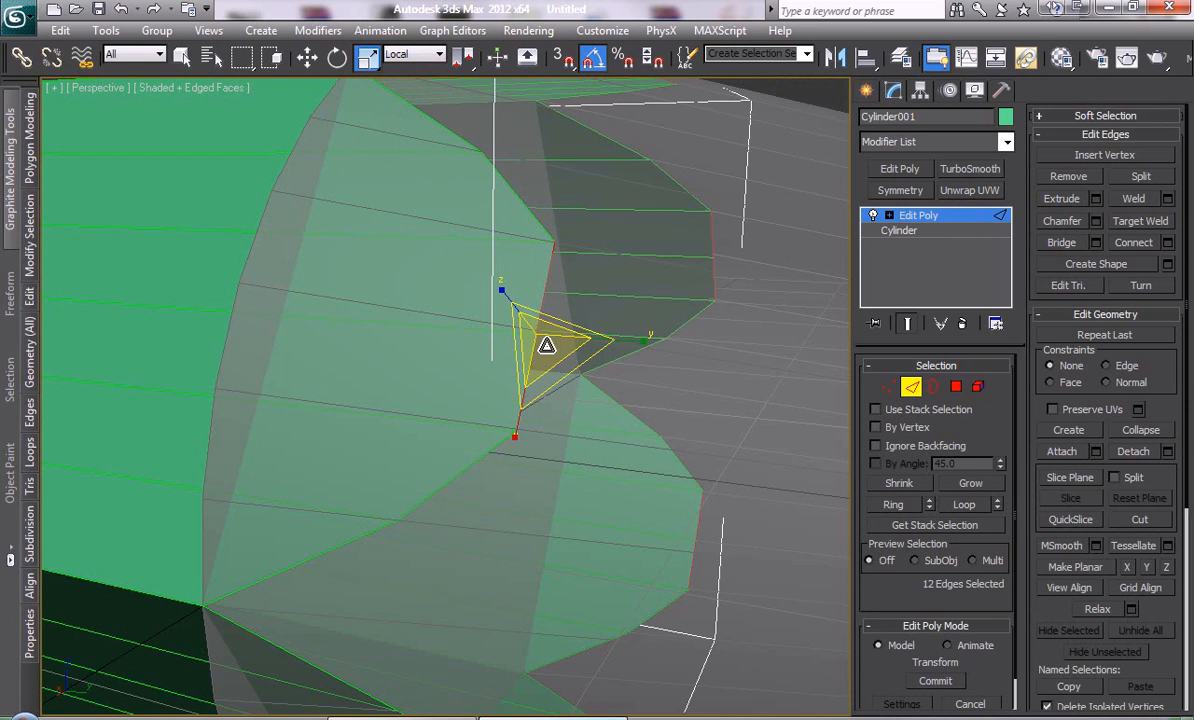
{"action": "left_click_drag", "start_coordinate": [544, 345], "coordinate": [542, 347]}
{"action": "middle_click_drag", "start_coordinate": [642, 362], "coordinate": [620, 393], "text": "alt"}
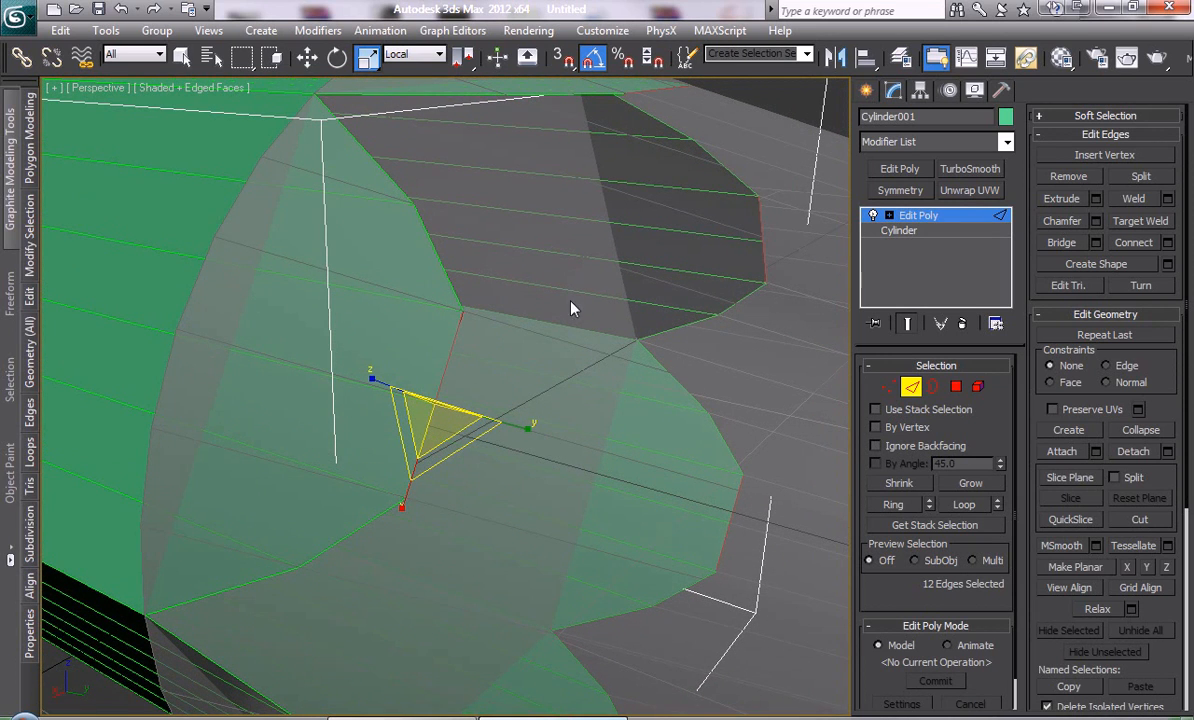
Select the central vertex at the end of each of the six scallops
{"action": "key", "text": "w"}
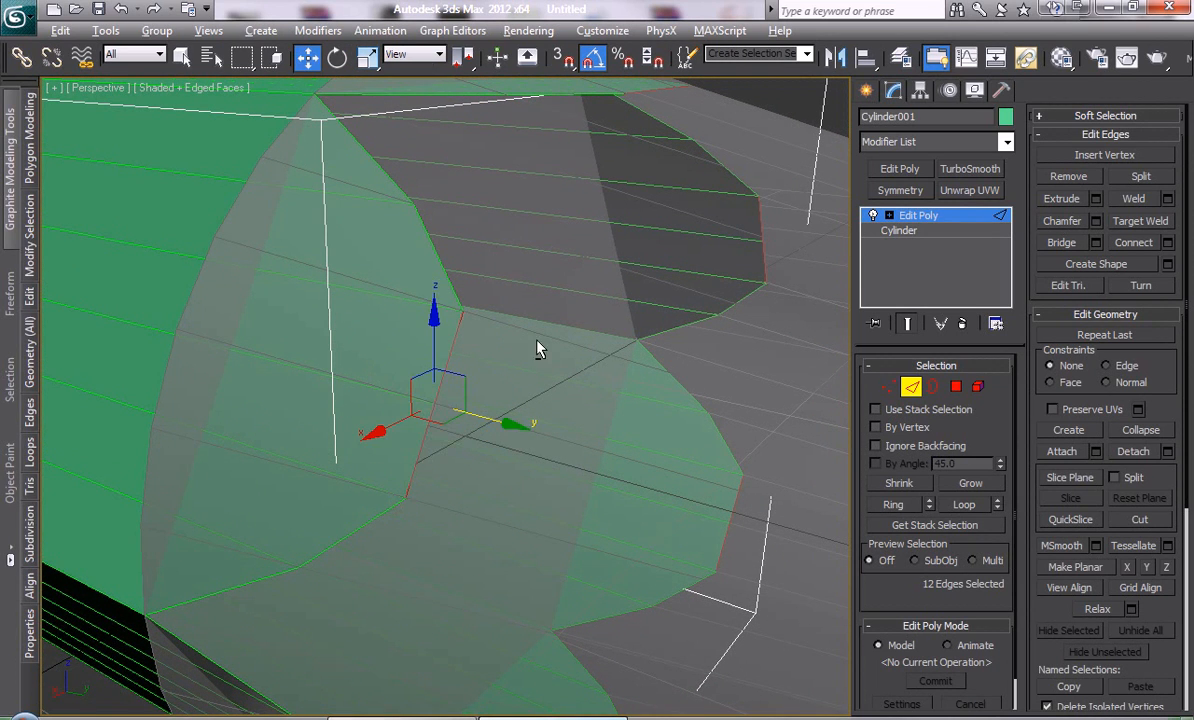
{"action": "middle_click_drag", "start_coordinate": [537, 347], "coordinate": [538, 381], "text": "alt"}
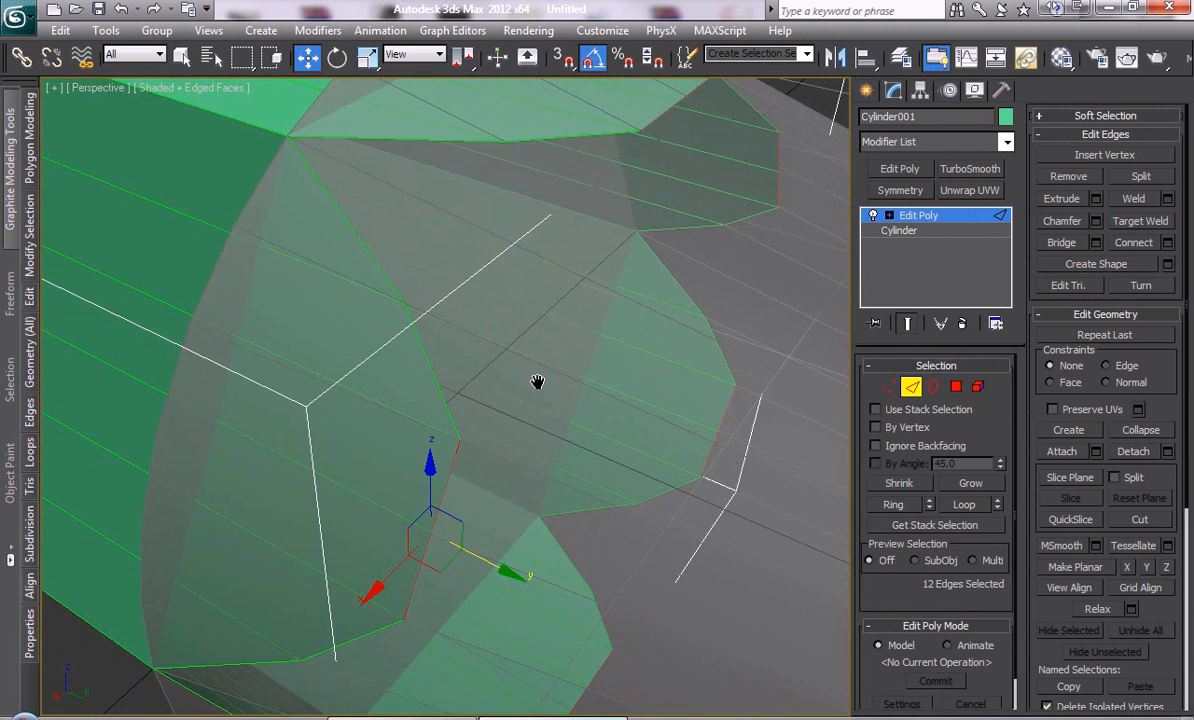
{"action": "left_click", "coordinate": [889, 388]}
{"action": "left_click", "coordinate": [432, 532]}
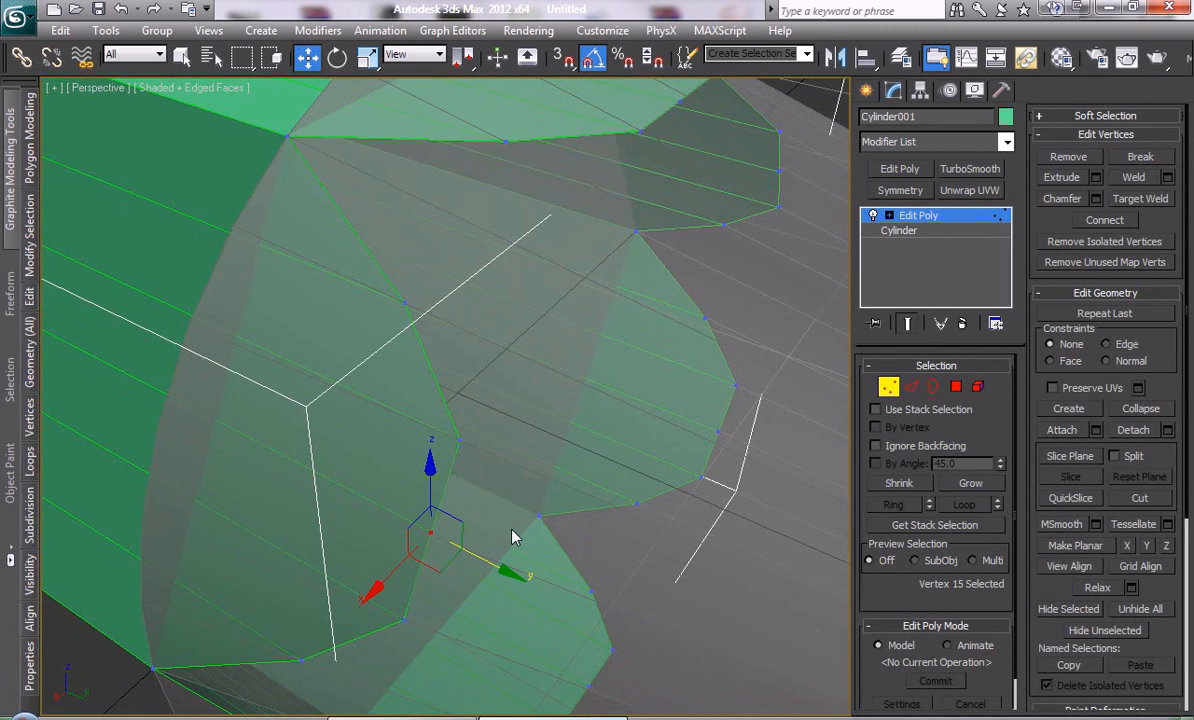
{"action": "left_click", "coordinate": [712, 430], "text": "ctrl"}
{"action": "middle_click_drag", "start_coordinate": [668, 183], "coordinate": [626, 259]}
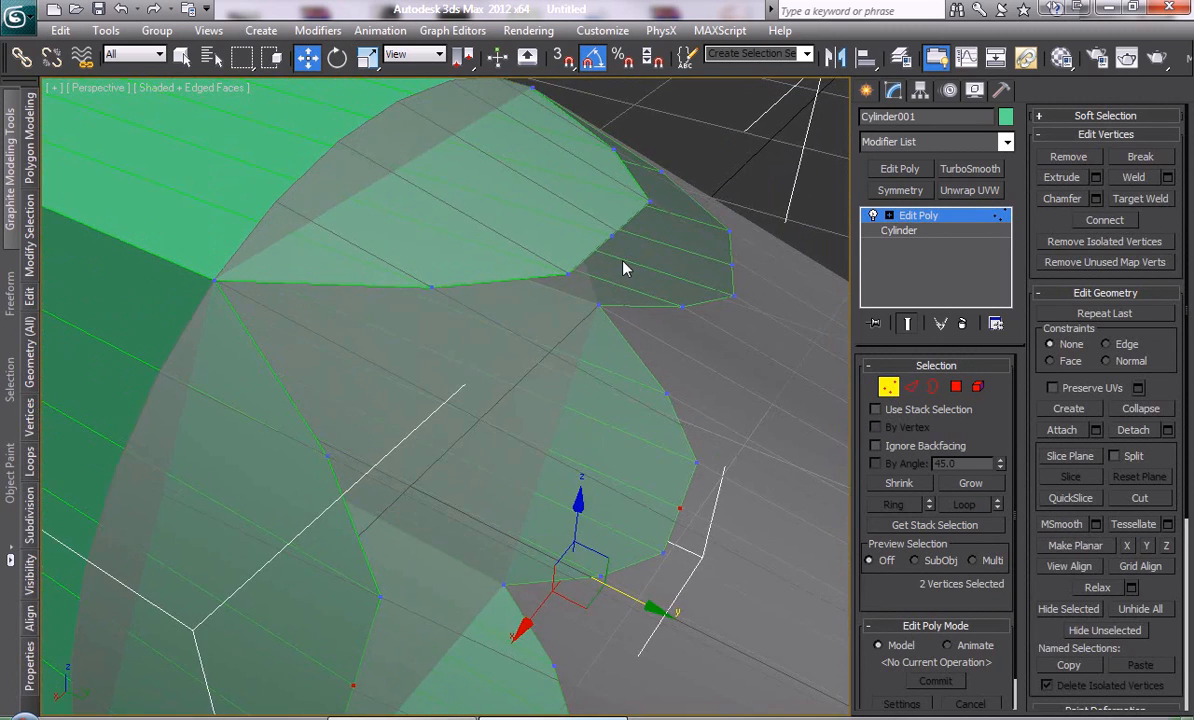
{"action": "left_click", "coordinate": [613, 238], "text": "ctrl"}
{"action": "left_click", "coordinate": [731, 263], "text": "ctrl"}
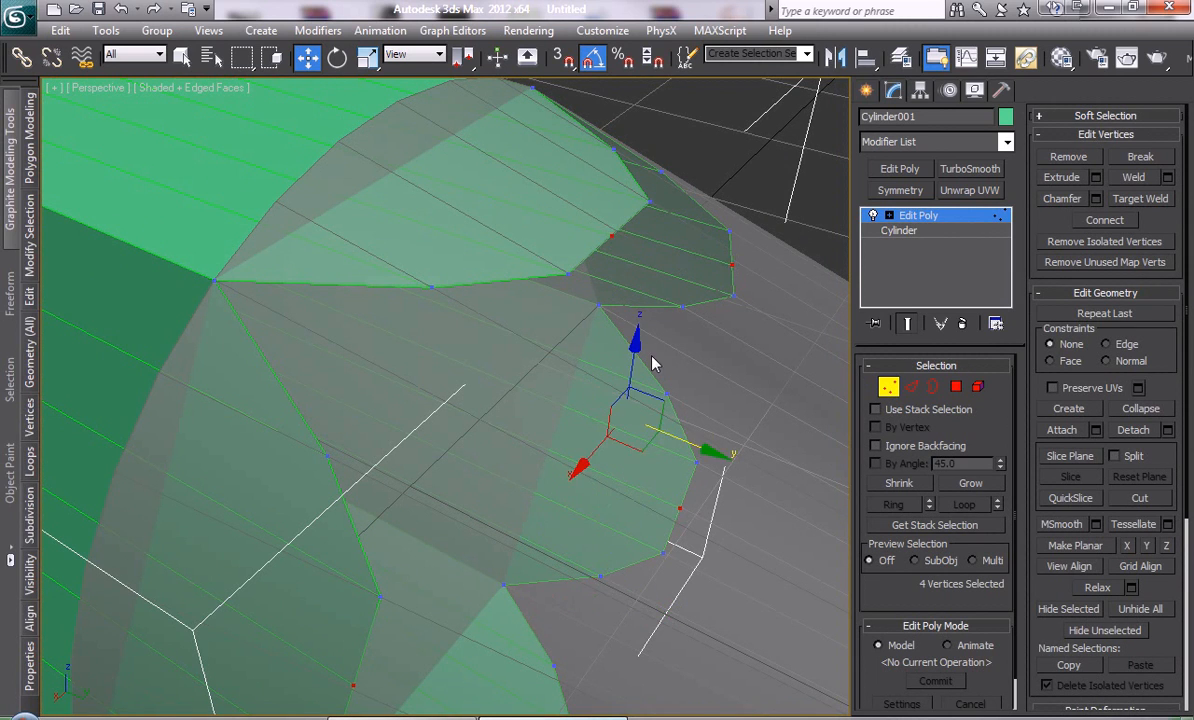
{"action": "middle_click_drag", "start_coordinate": [579, 482], "coordinate": [611, 343]}
{"action": "left_click", "coordinate": [586, 612], "text": "ctrl"}
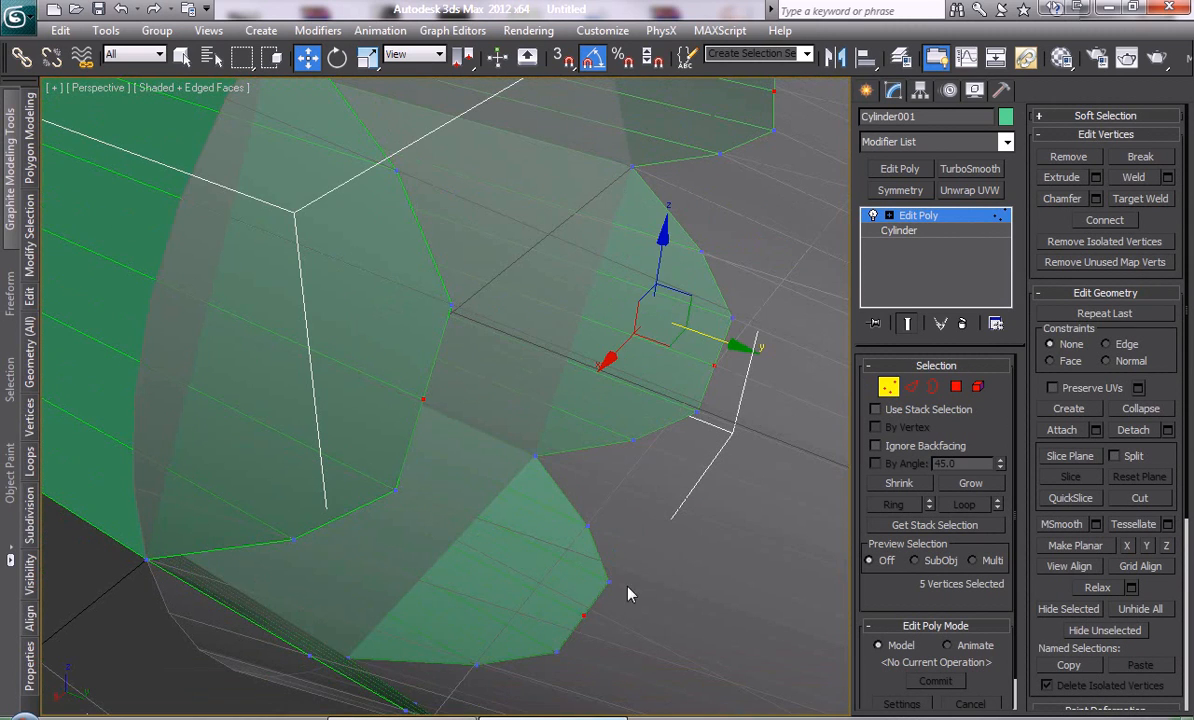
{"action": "middle_click_drag", "start_coordinate": [631, 592], "coordinate": [470, 450], "text": "alt"}
{"action": "left_click", "coordinate": [569, 481], "text": "ctrl"}
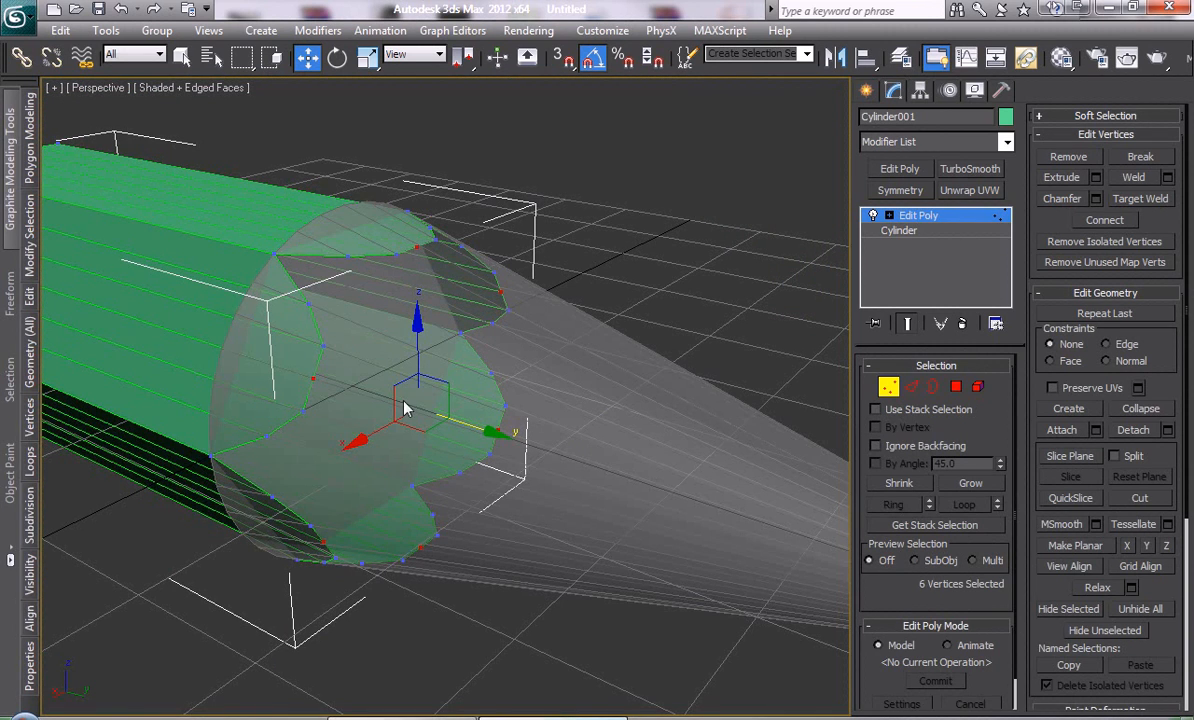
Move the six central scallop vertices slightly along Y toward the cone tip to round the curves
{"action": "scroll", "coordinate": [407, 407], "scroll_direction": "up", "scroll_amount": 5}
{"action": "middle_click_drag", "start_coordinate": [485, 389], "coordinate": [666, 397]}
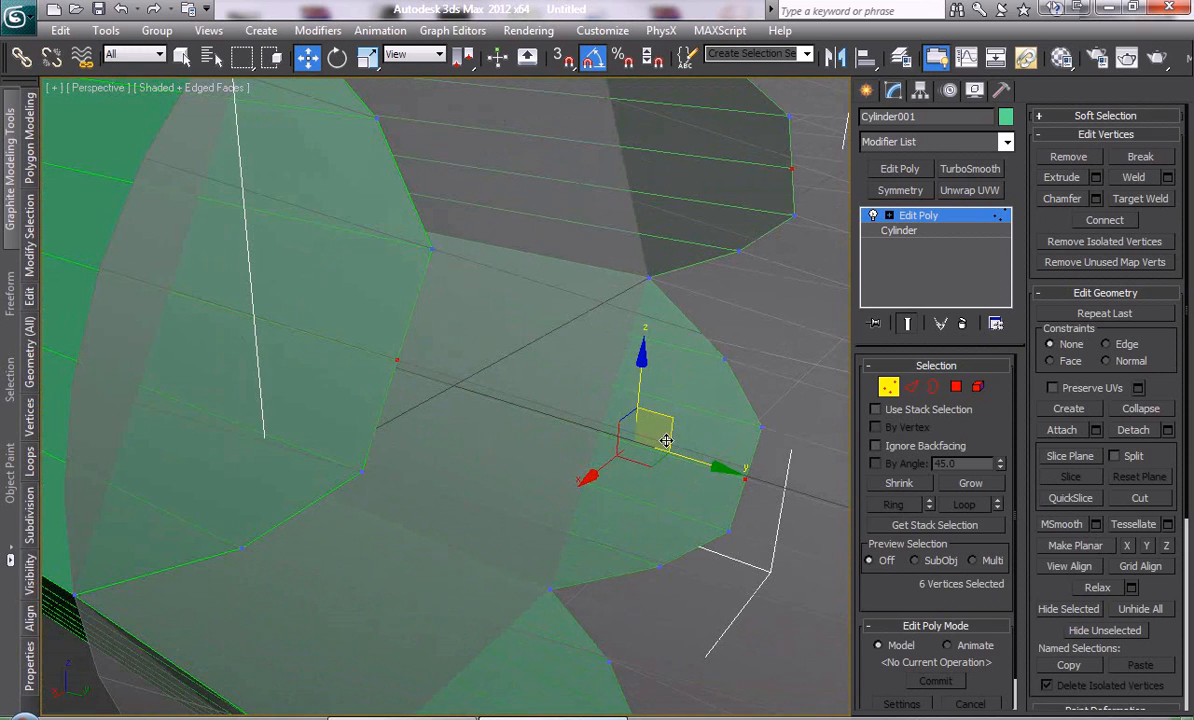
{"action": "left_click_drag", "start_coordinate": [701, 459], "coordinate": [741, 466]}
{"action": "middle_click_drag", "start_coordinate": [522, 264], "coordinate": [621, 400], "text": "alt"}
{"action": "scroll", "coordinate": [535, 291], "scroll_direction": "down", "scroll_amount": 2}
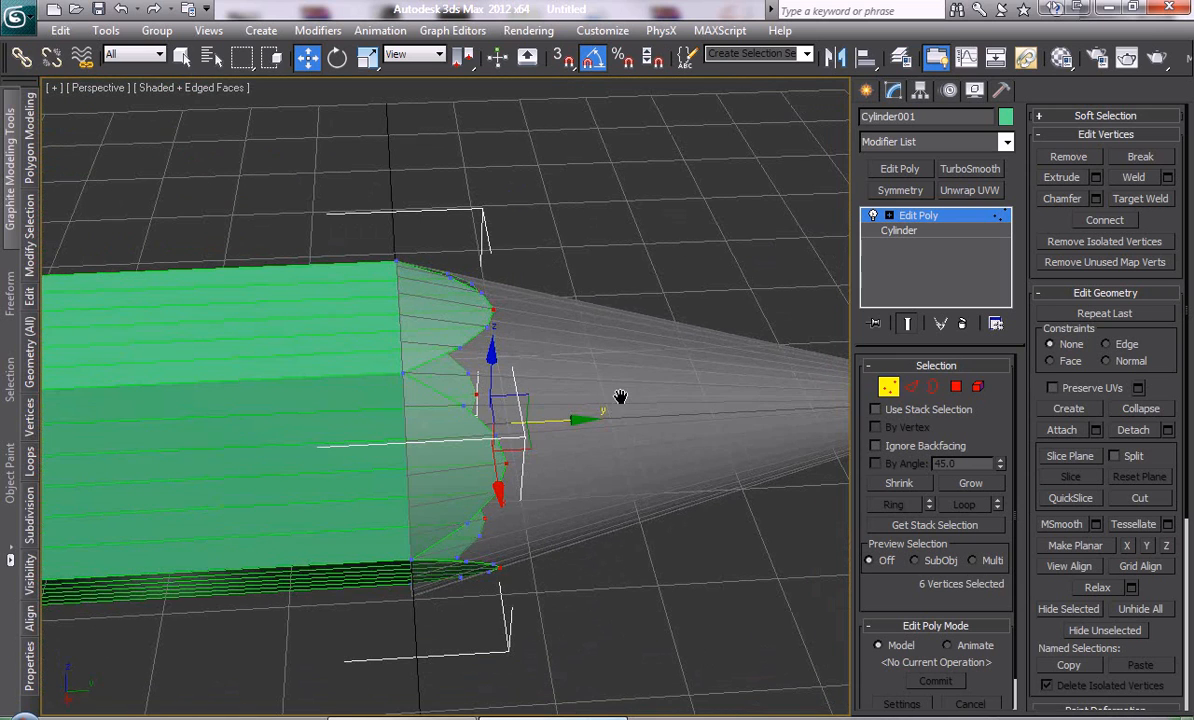
Select the body's scalloped border and extrude it slightly along Y to form a thin strip
{"action": "left_click", "coordinate": [933, 386]}
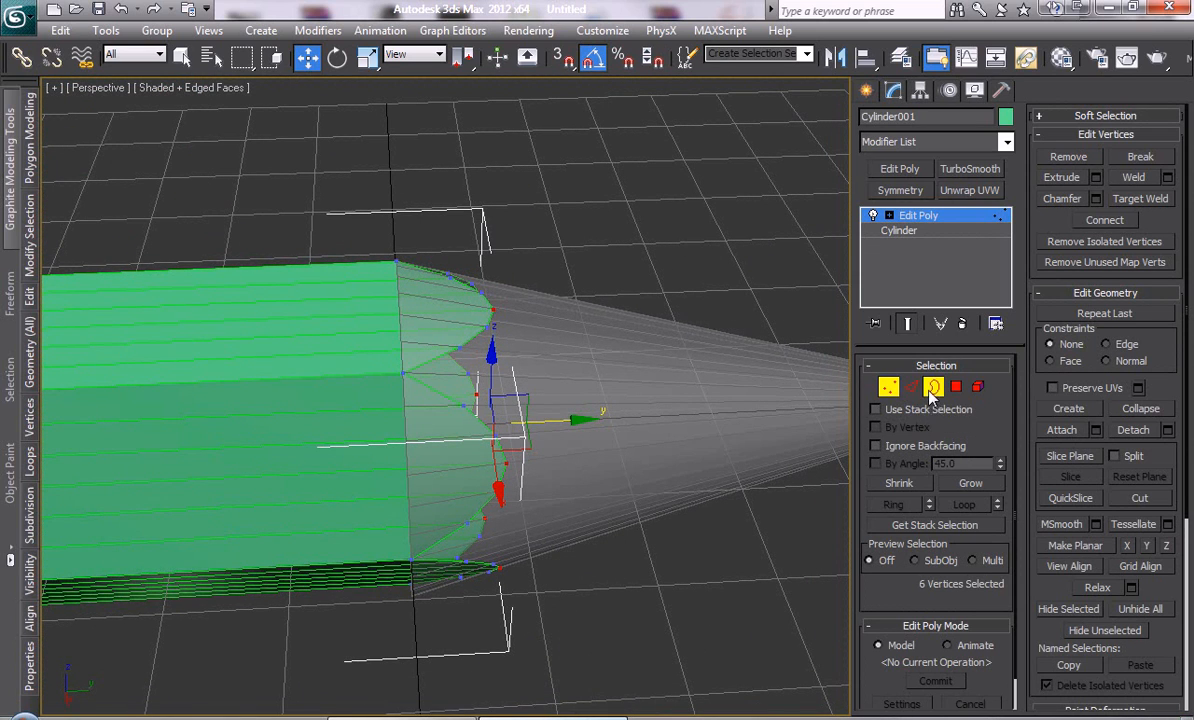
{"action": "left_click", "coordinate": [474, 418]}
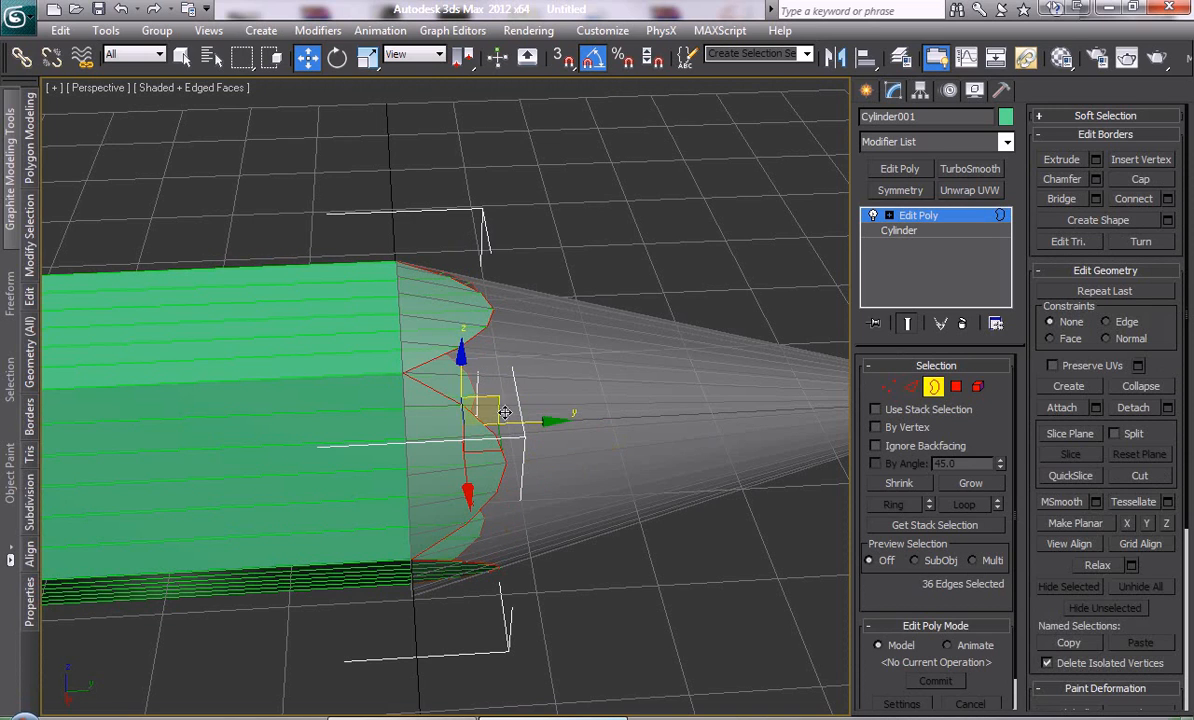
{"action": "scroll", "coordinate": [505, 413], "scroll_direction": "up", "scroll_amount": 2}
{"action": "left_click_drag", "start_coordinate": [521, 426], "coordinate": [541, 441]}
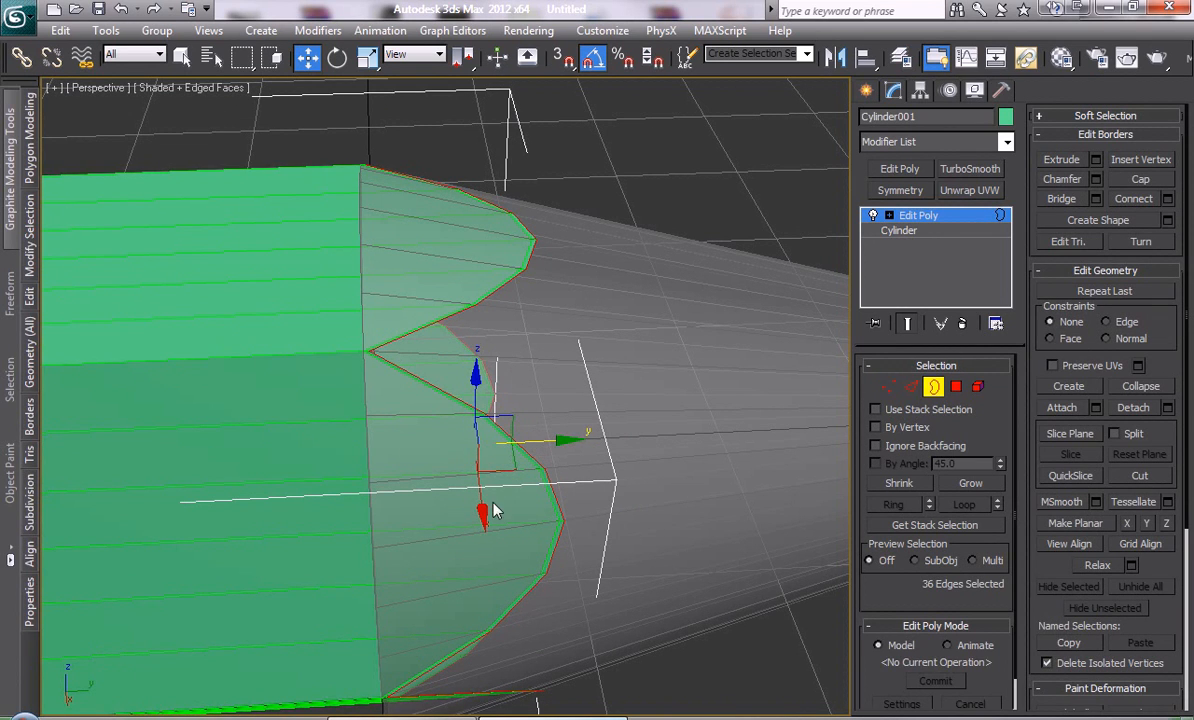
Extrude the scalloped border far along Y toward the cone's tip, and make it planar in Z
{"action": "scroll", "coordinate": [463, 473], "scroll_direction": "down", "scroll_amount": 6}
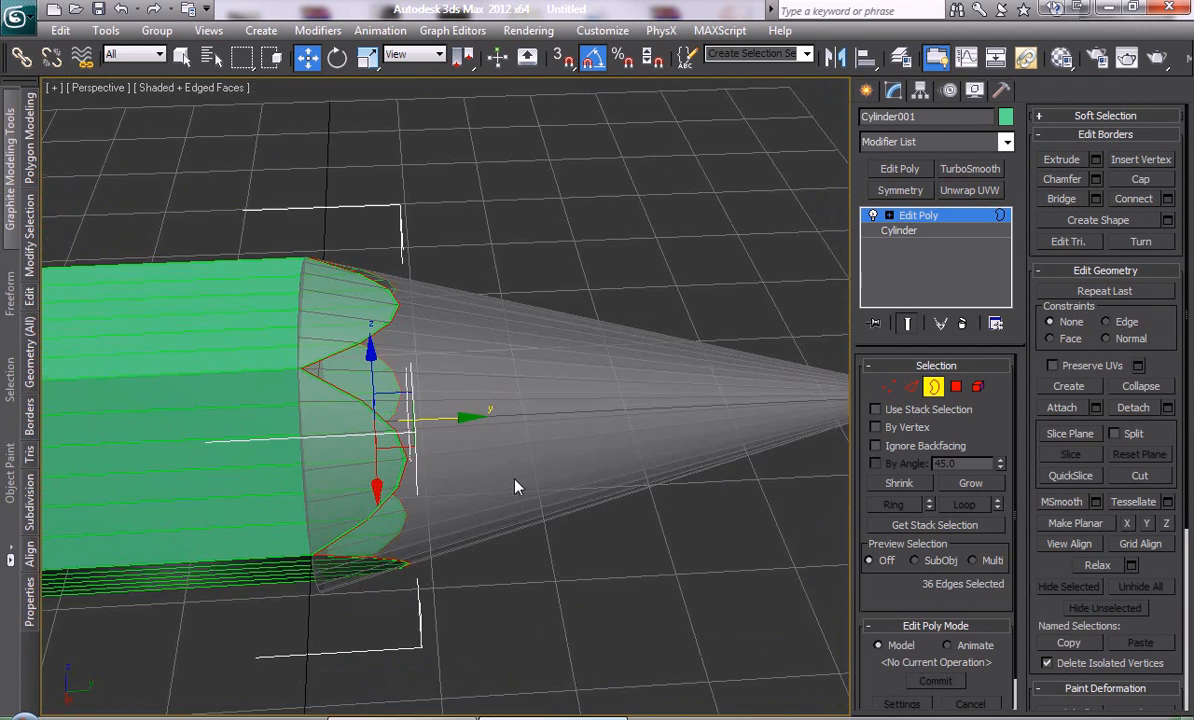
{"action": "left_click_drag", "start_coordinate": [355, 411], "coordinate": [786, 411], "text": "shift"}
{"action": "middle_click_drag", "start_coordinate": [587, 532], "coordinate": [498, 419], "text": "alt"}
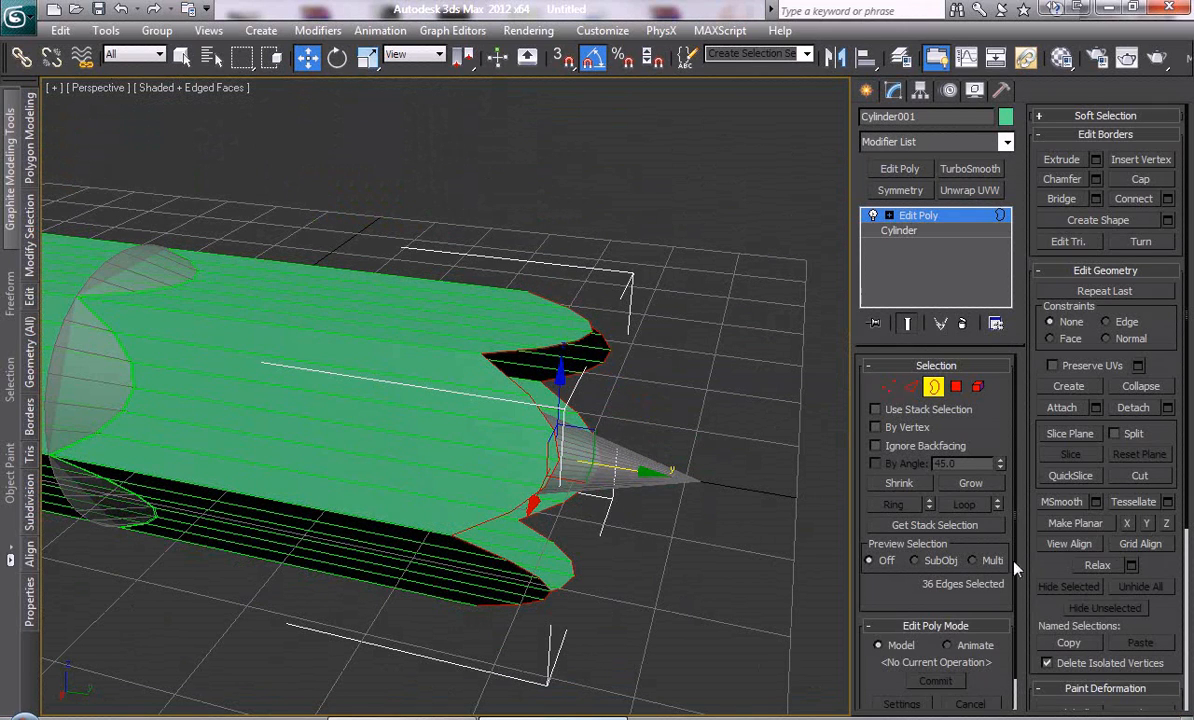
{"action": "left_click", "coordinate": [1164, 524]}
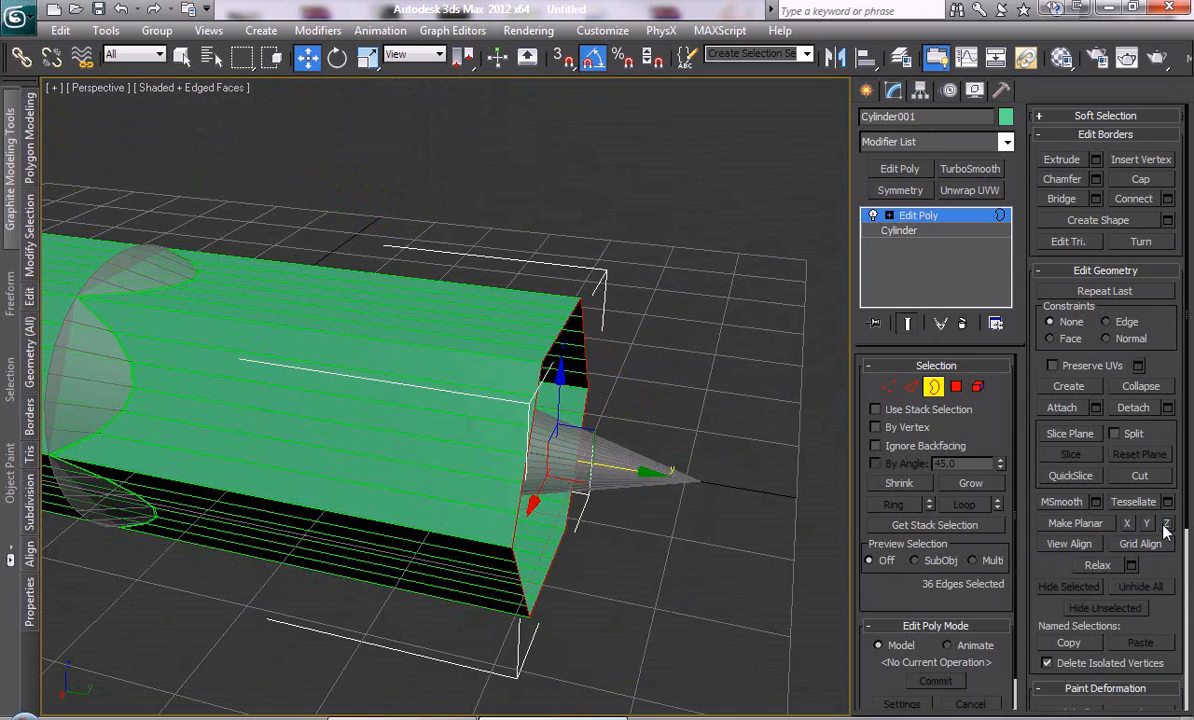
{"action": "middle_click_drag", "start_coordinate": [470, 440], "coordinate": [416, 452], "text": "alt"}
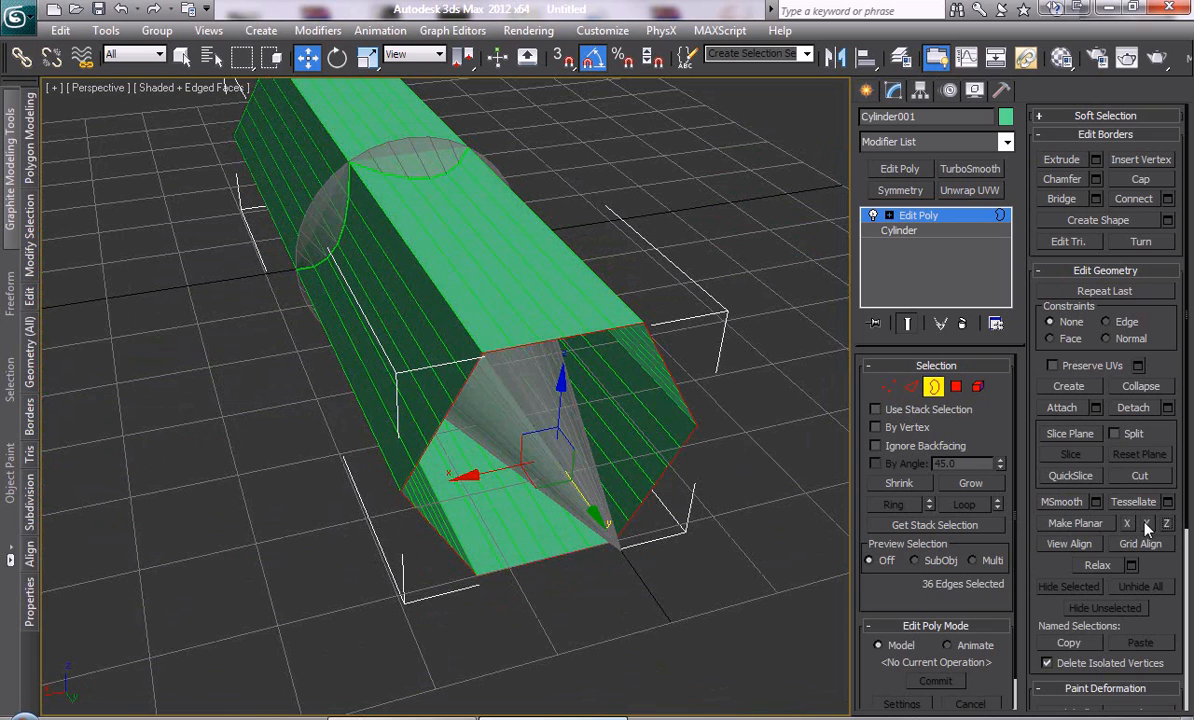
{"action": "middle_click_drag", "start_coordinate": [535, 458], "coordinate": [565, 507], "text": "alt"}
{"action": "middle_click_drag", "start_coordinate": [602, 544], "coordinate": [650, 455], "text": "alt"}
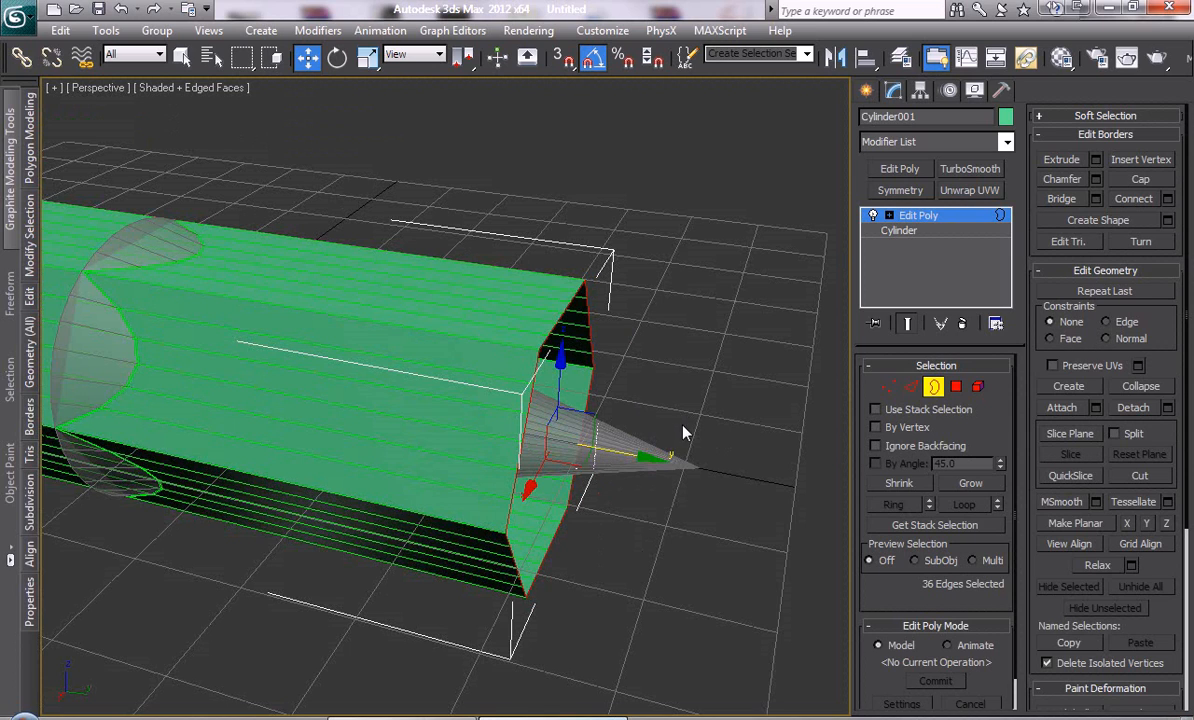
Snap the flattened border along Y to the very tip of the cone, with 3D snapping enabled only for this move
{"action": "key", "text": "s"}
{"action": "left_click_drag", "start_coordinate": [567, 426], "coordinate": [702, 467]}
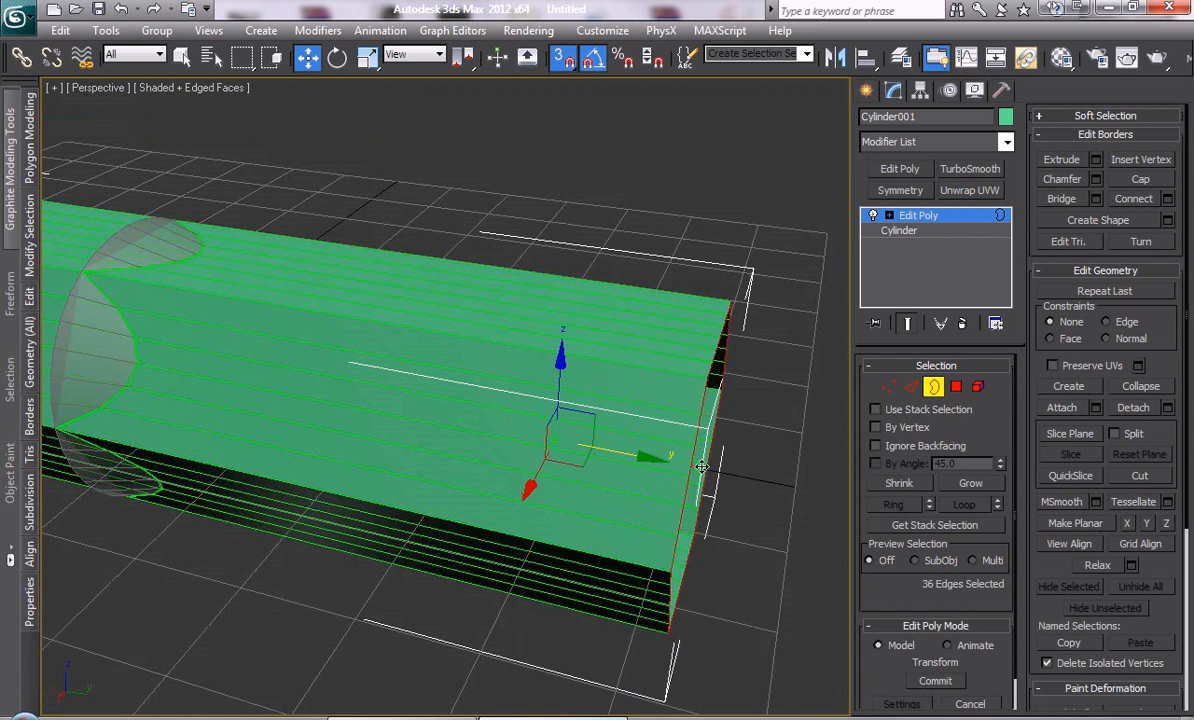
{"action": "key", "text": "s"}
{"action": "middle_click_drag", "start_coordinate": [656, 508], "coordinate": [470, 487], "text": "alt"}
Set the Scale tool's reference coordinate system to View, and scale the border uniformly inward to a point at the cone tip
{"action": "key", "text": "r"}
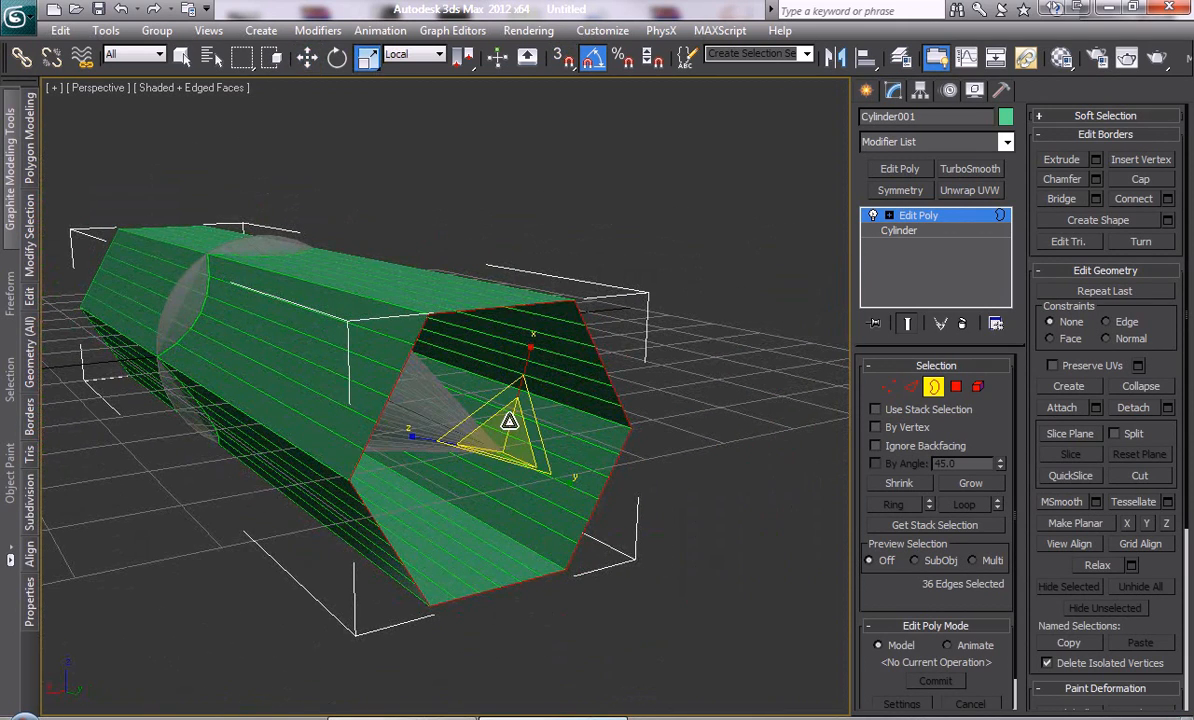
{"action": "left_click", "coordinate": [420, 54]}
{"action": "left_click", "coordinate": [400, 67]}
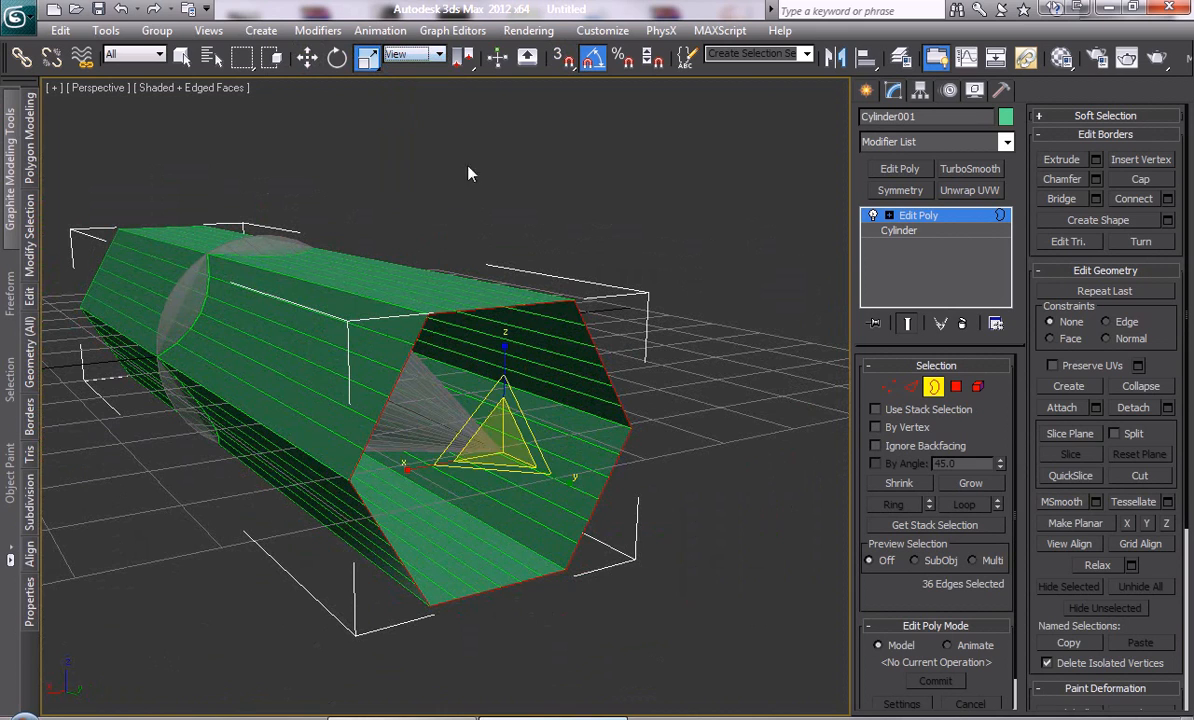
{"action": "left_click_drag", "start_coordinate": [488, 446], "coordinate": [470, 560]}
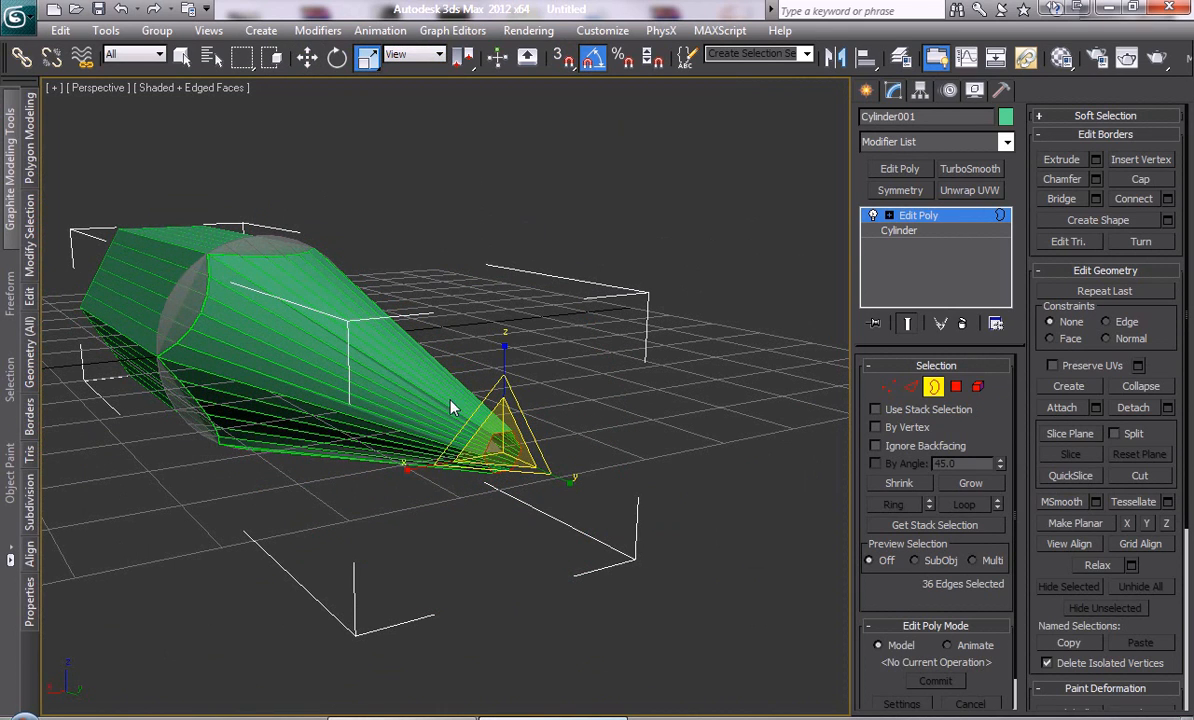
{"action": "left_click_drag", "start_coordinate": [483, 420], "coordinate": [645, 495]}
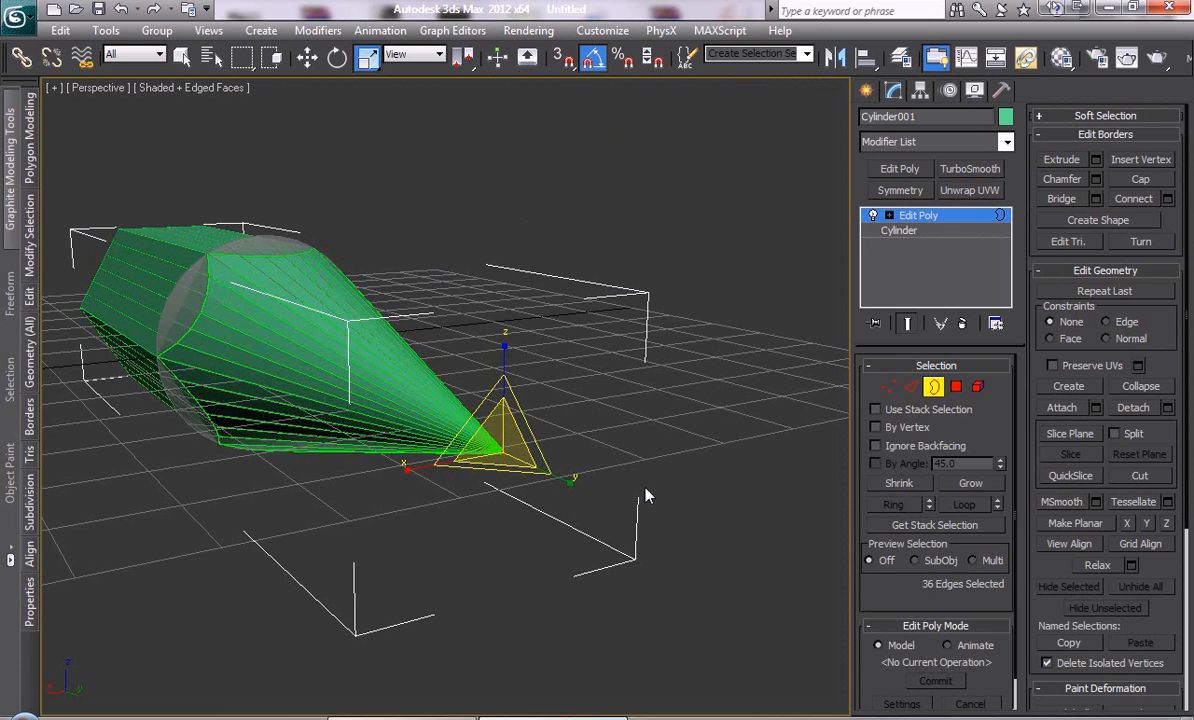
Finish collapsing the scaled border at the cone tip and weld its vertices into a single point
{"action": "left_click_drag", "start_coordinate": [488, 448], "coordinate": [480, 480]}
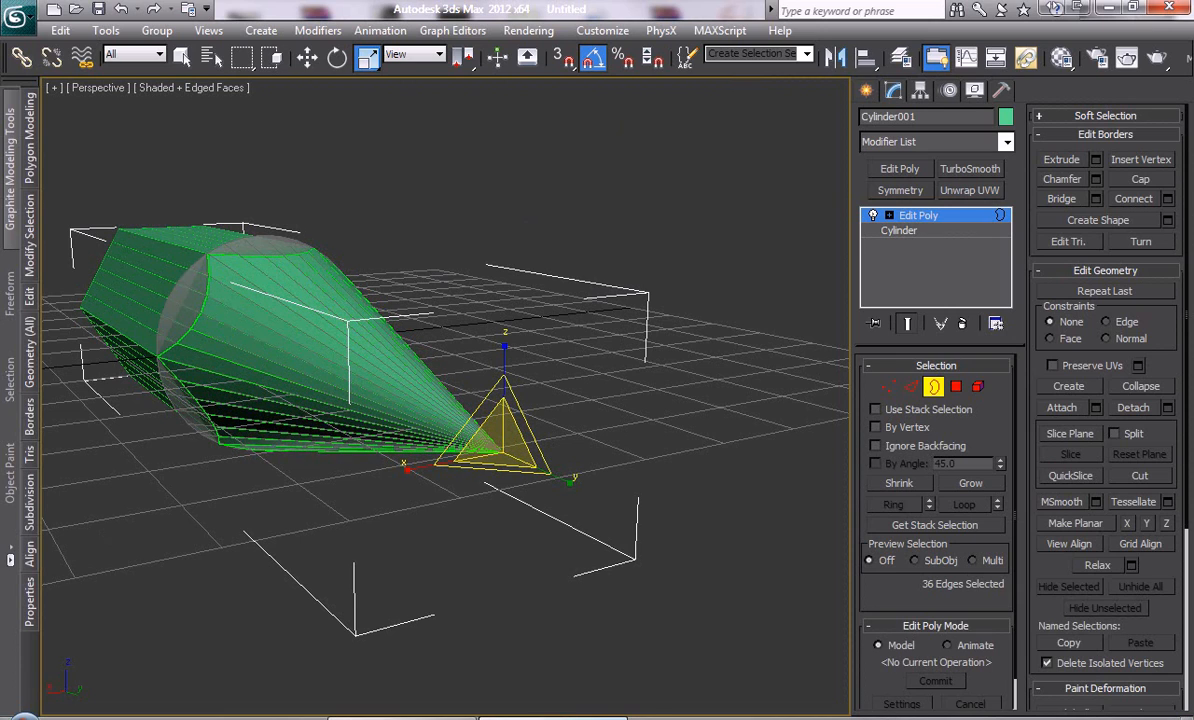
{"action": "left_click", "coordinate": [497, 440]}
{"action": "left_click", "coordinate": [887, 388]}
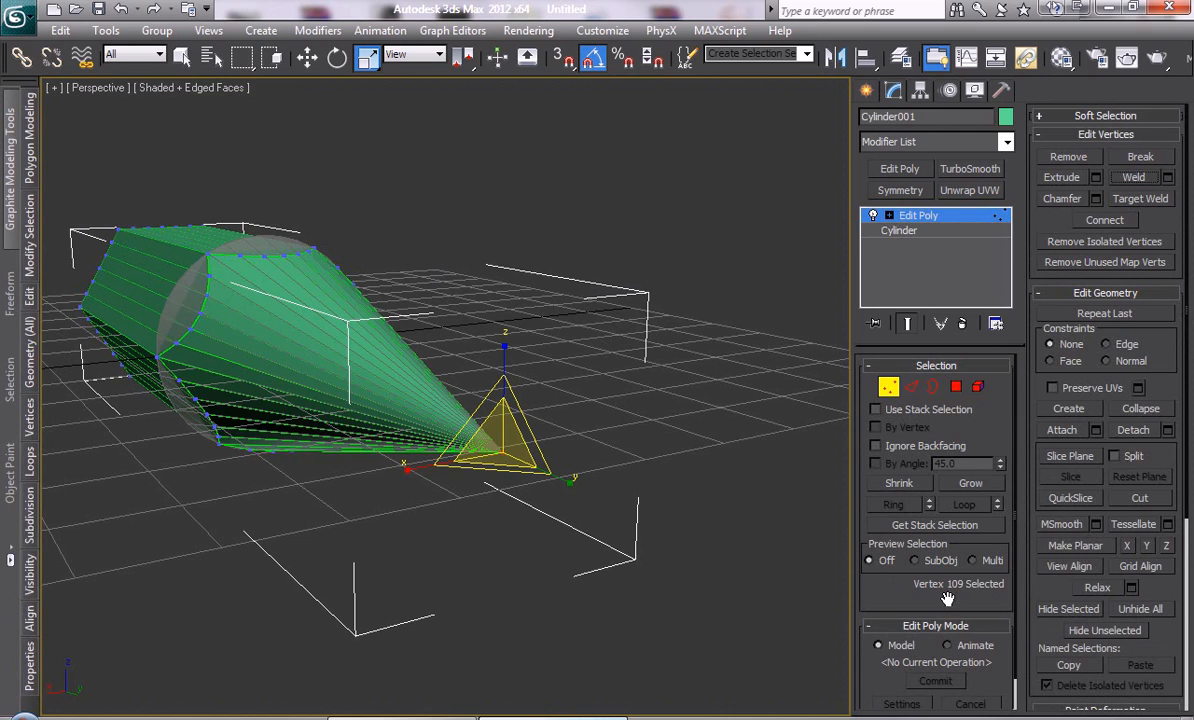
{"action": "key", "text": "ctrl+z"}
{"action": "left_click", "coordinate": [1132, 178]}
Select all polygons of the sharpened tip and cut them with a Slice Plane moved along Y to just behind the point
{"action": "scroll", "coordinate": [590, 450], "scroll_direction": "up", "scroll_amount": 4}
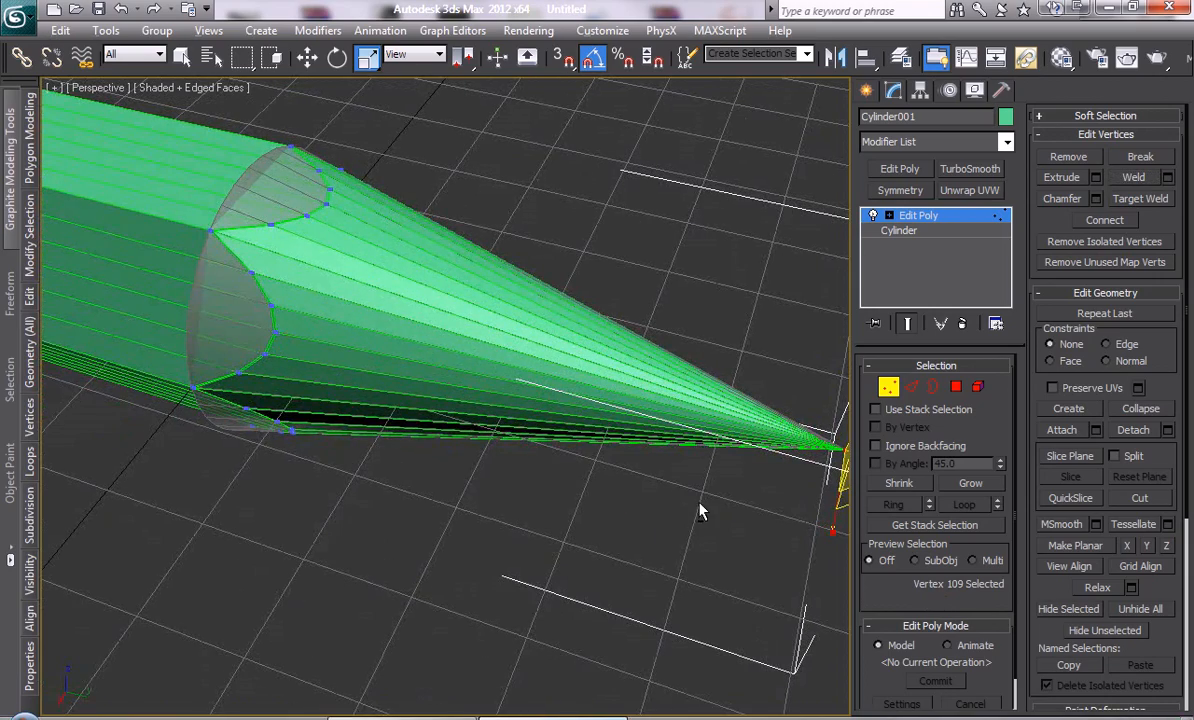
{"action": "middle_click_drag", "start_coordinate": [759, 505], "coordinate": [648, 496], "text": "alt"}
{"action": "middle_click_drag", "start_coordinate": [648, 496], "coordinate": [380, 461]}
{"action": "middle_click_drag", "start_coordinate": [450, 397], "coordinate": [658, 405], "text": "alt"}
{"action": "middle_click_drag", "start_coordinate": [355, 463], "coordinate": [587, 468]}
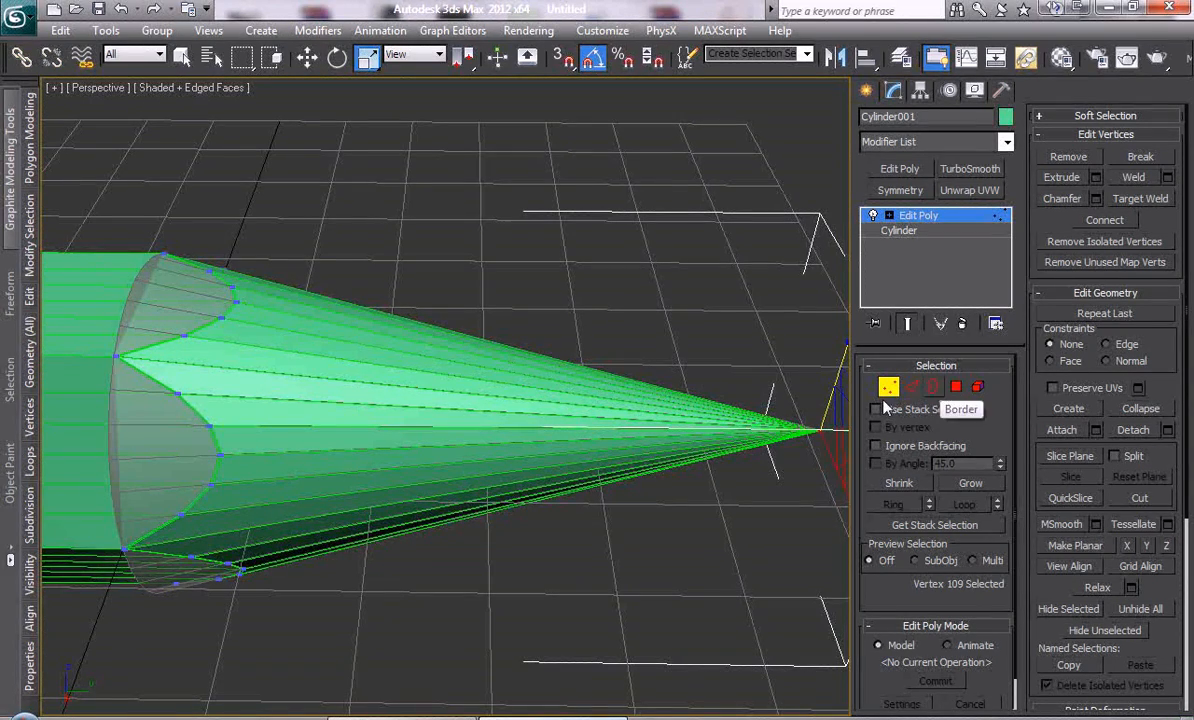
{"action": "middle_click_drag", "start_coordinate": [725, 434], "coordinate": [713, 434]}
{"action": "left_click", "coordinate": [956, 386]}
{"action": "left_click_drag", "start_coordinate": [431, 234], "coordinate": [570, 597]}
{"action": "middle_click_drag", "start_coordinate": [725, 520], "coordinate": [718, 523], "text": "alt"}
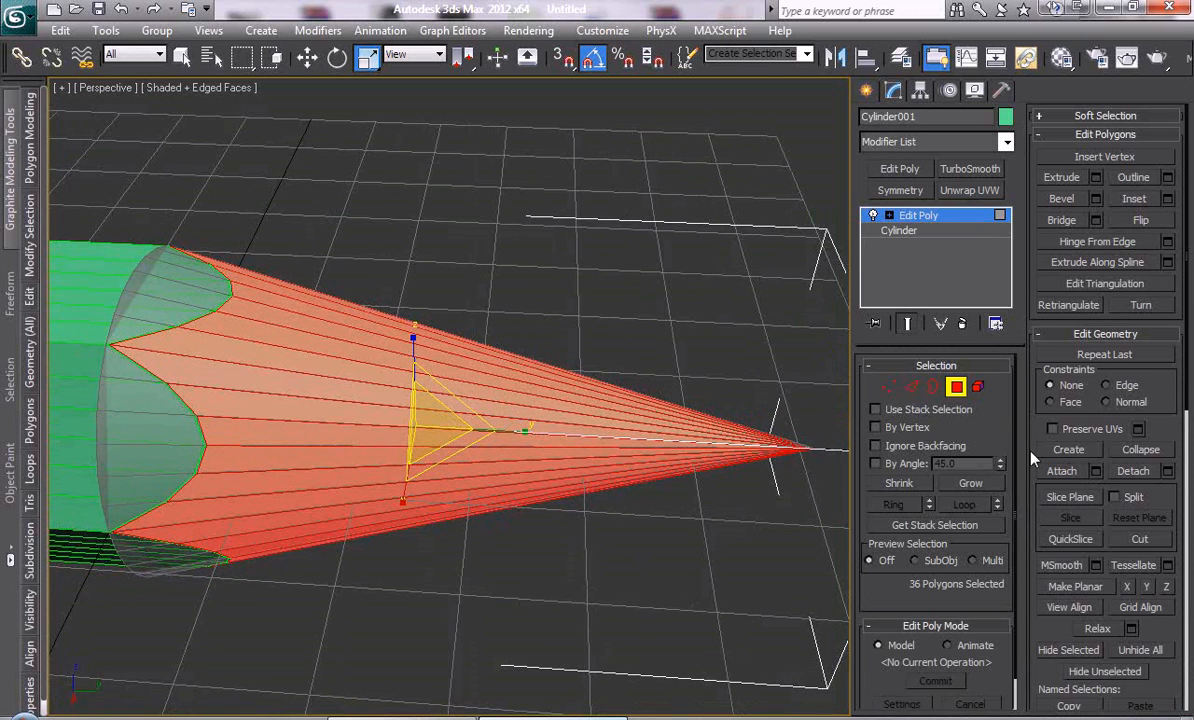
{"action": "left_click", "coordinate": [1071, 497]}
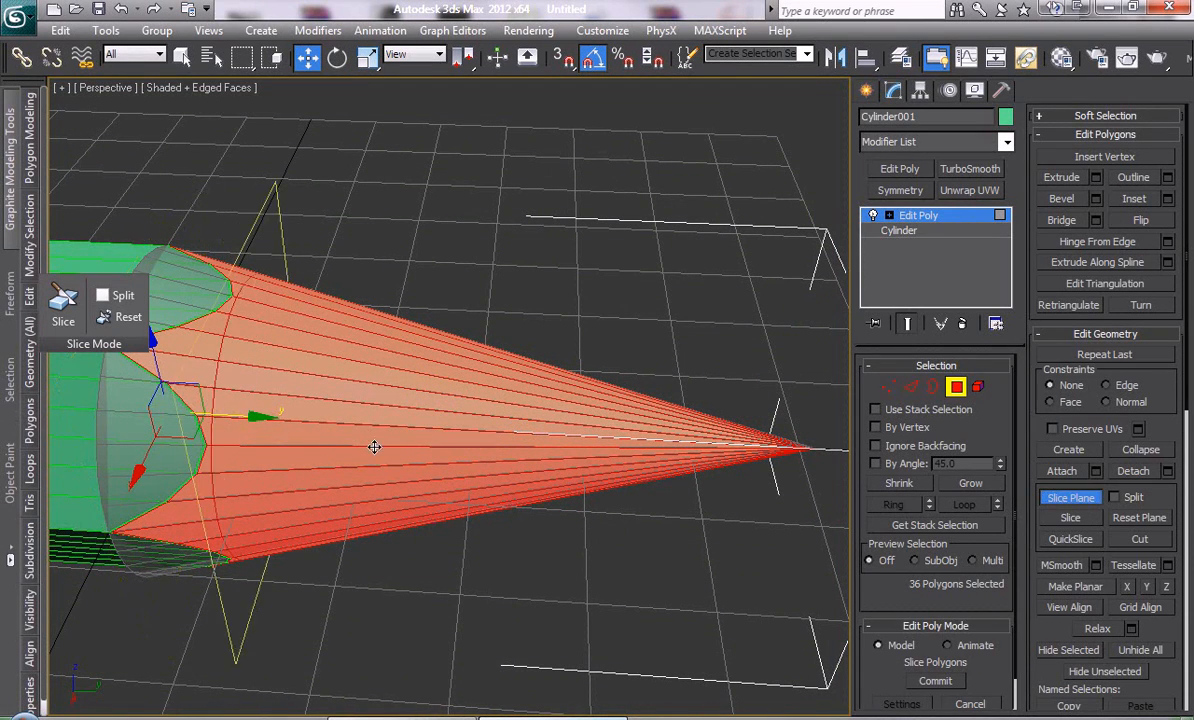
{"action": "left_click_drag", "start_coordinate": [374, 447], "coordinate": [843, 494]}
{"action": "middle_click_drag", "start_coordinate": [800, 505], "coordinate": [595, 520]}
{"action": "scroll", "coordinate": [438, 486], "scroll_direction": "up", "scroll_amount": 5}
{"action": "left_click_drag", "start_coordinate": [699, 581], "coordinate": [869, 572]}
{"action": "left_click", "coordinate": [1056, 523]}
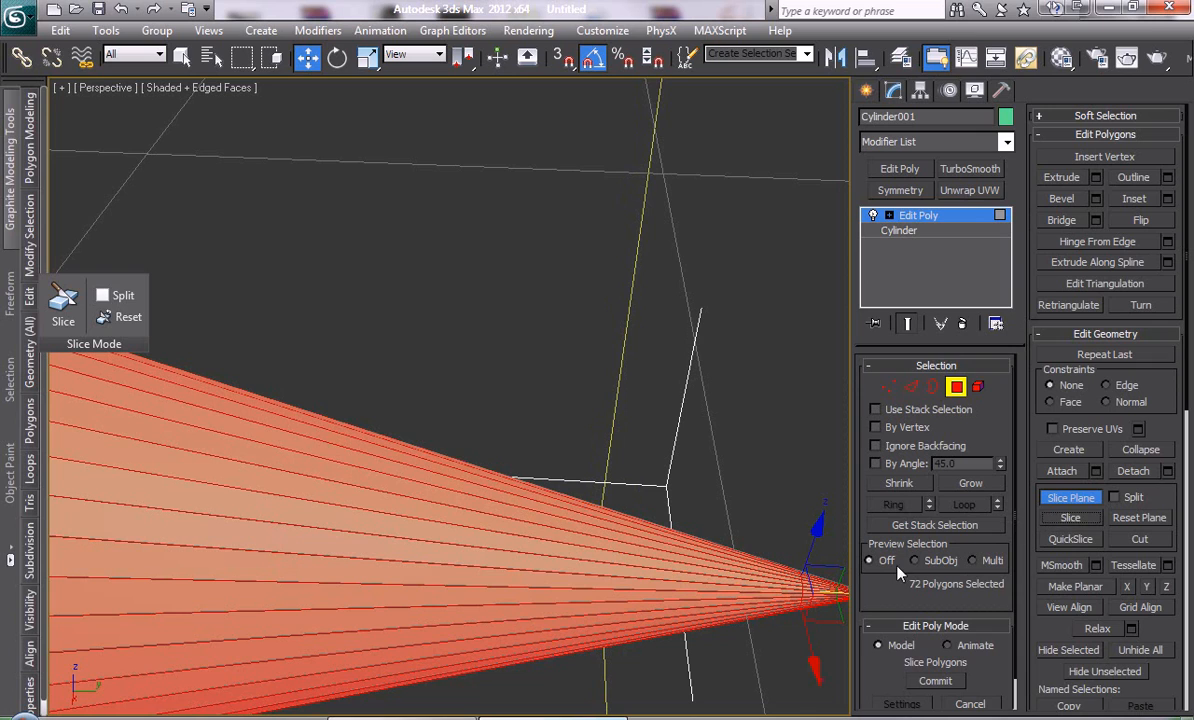
Move the slice plane back along Y a short distance from the point and slice the tip polygons again
{"action": "middle_click_drag", "start_coordinate": [630, 556], "coordinate": [598, 489]}
{"action": "scroll", "coordinate": [598, 489], "scroll_direction": "down", "scroll_amount": 2}
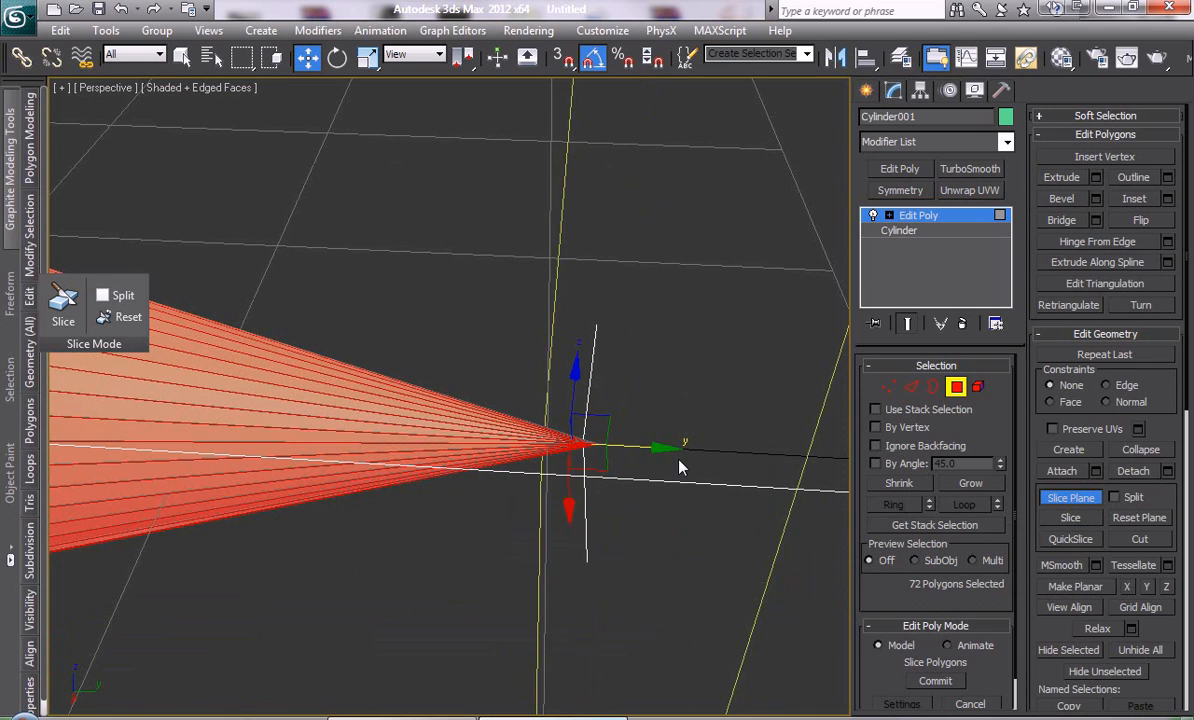
{"action": "left_click_drag", "start_coordinate": [660, 448], "coordinate": [489, 447]}
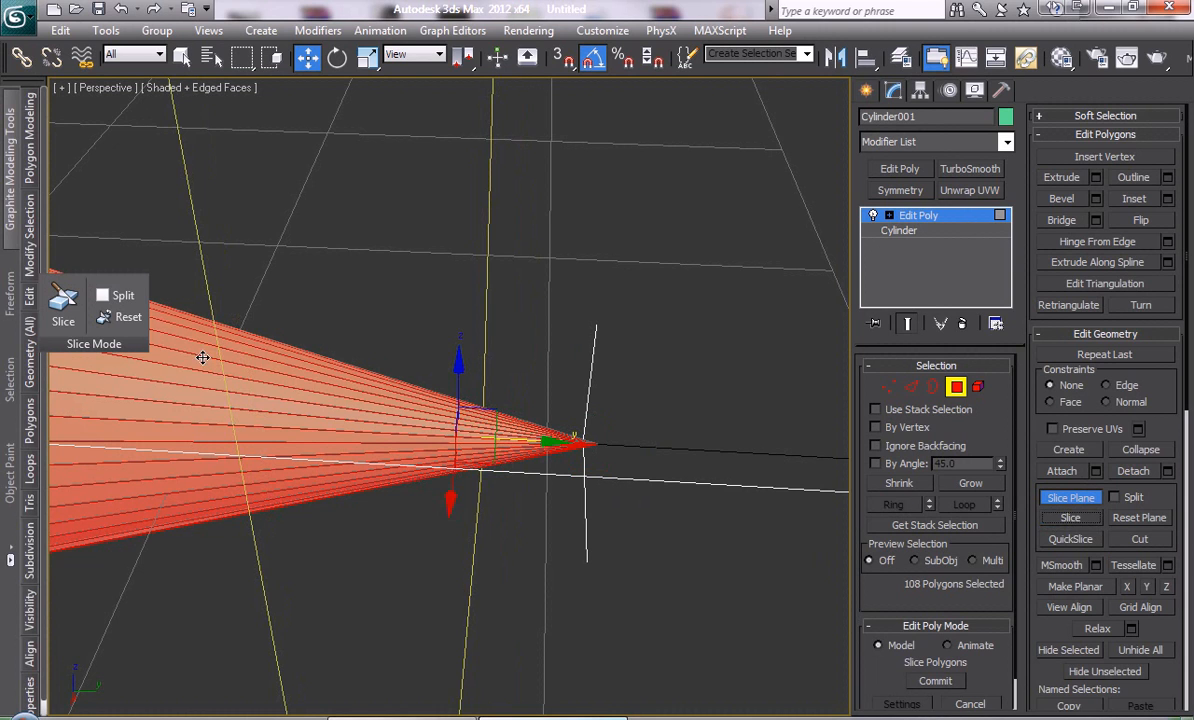
Slice the tip polygons once more with the plane just ahead of the scalloped edge, and leave slicing mode
{"action": "middle_click_drag", "start_coordinate": [202, 357], "coordinate": [392, 376]}
{"action": "scroll", "coordinate": [392, 376], "scroll_direction": "down", "scroll_amount": 2}
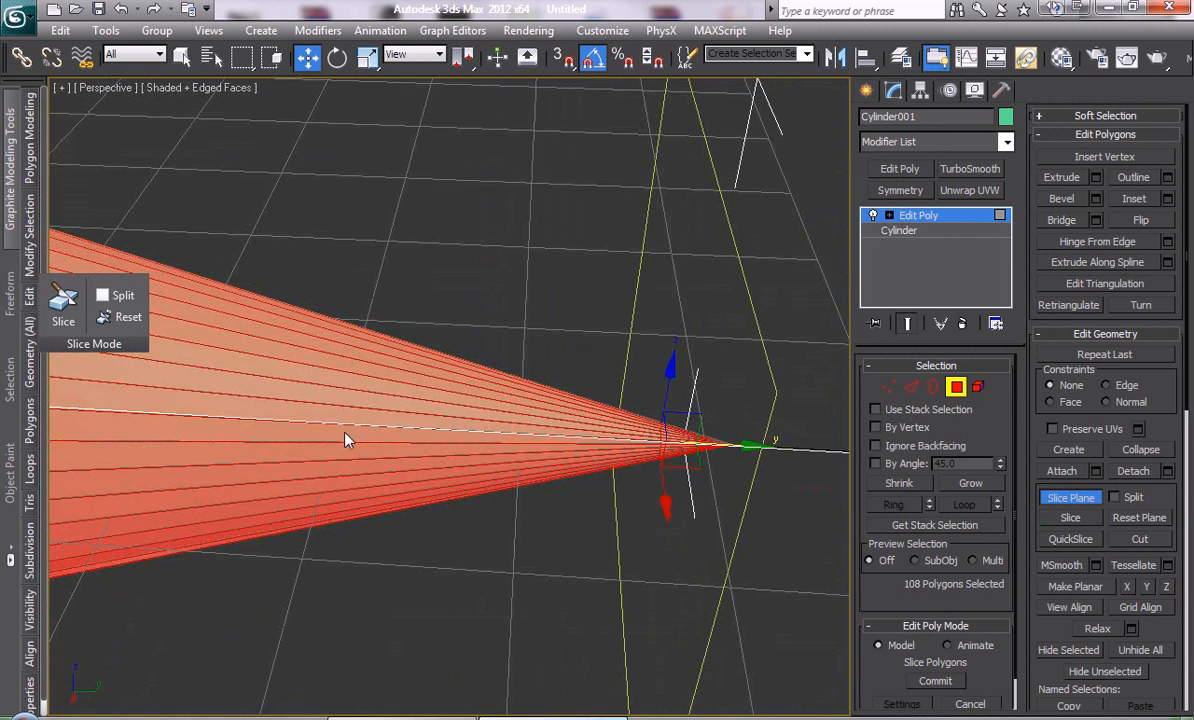
{"action": "middle_click_drag", "start_coordinate": [345, 440], "coordinate": [474, 469]}
{"action": "scroll", "coordinate": [474, 469], "scroll_direction": "down", "scroll_amount": 2}
{"action": "left_click_drag", "start_coordinate": [744, 446], "coordinate": [180, 478]}
{"action": "scroll", "coordinate": [440, 553], "scroll_direction": "up", "scroll_amount": 3}
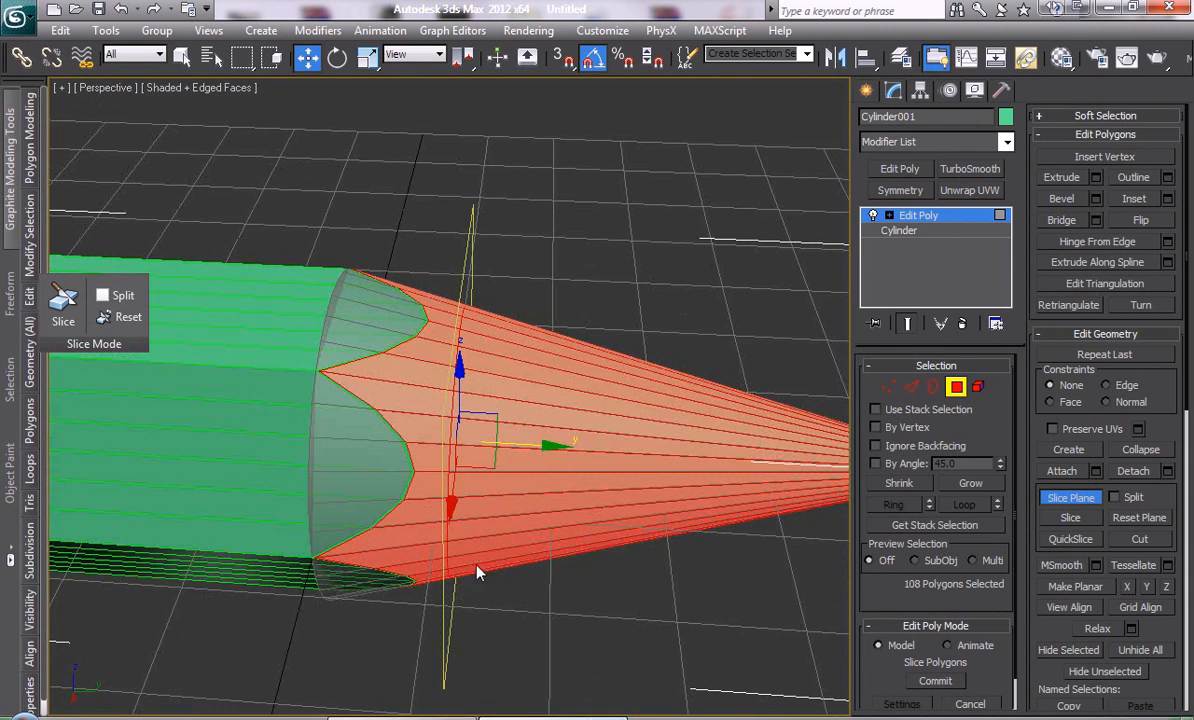
{"action": "left_click", "coordinate": [1062, 517]}
{"action": "left_click", "coordinate": [1062, 500]}
Insert a SwiftLoop edge loop on the tip, running close along the scalloped border
{"action": "scroll", "coordinate": [640, 424], "scroll_direction": "up", "scroll_amount": 4}
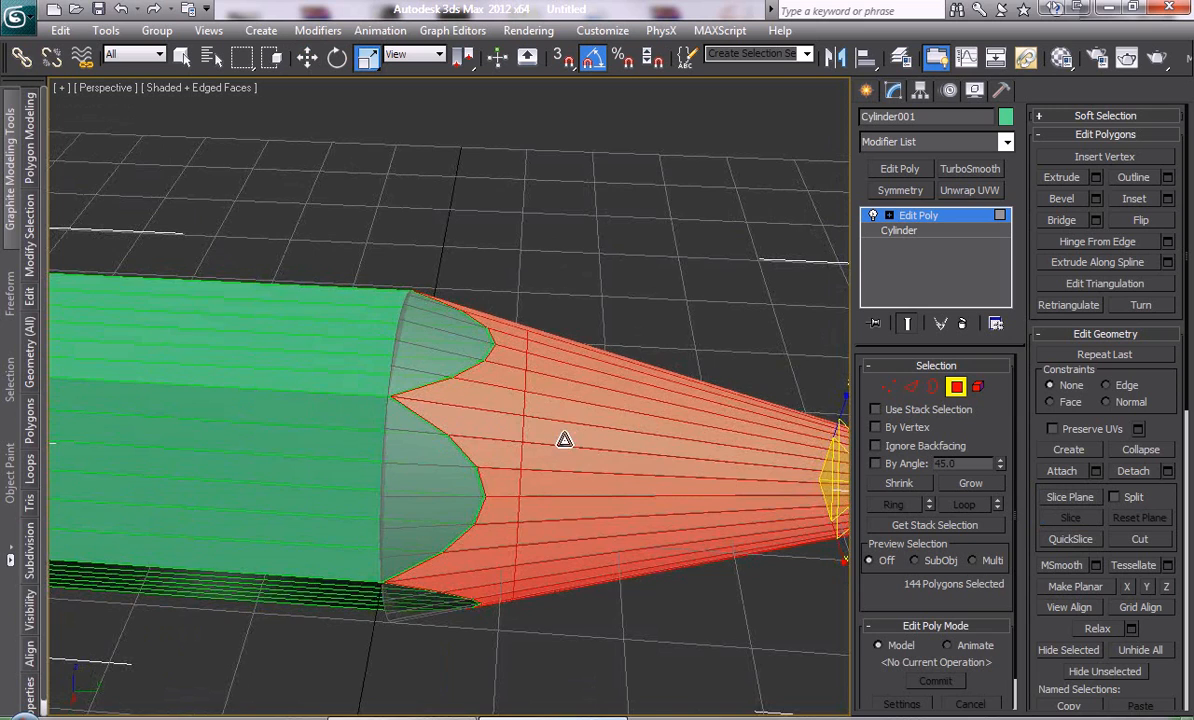
{"action": "right_click", "coordinate": [466, 393]}
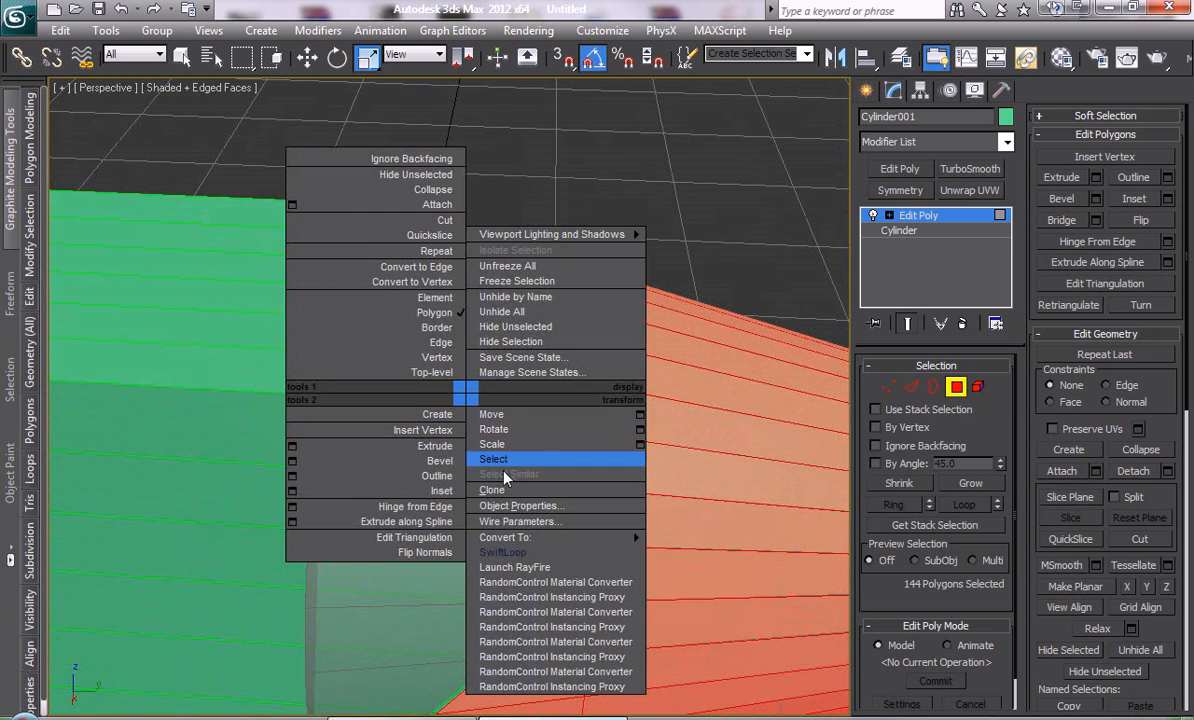
{"action": "left_click", "coordinate": [505, 552]}
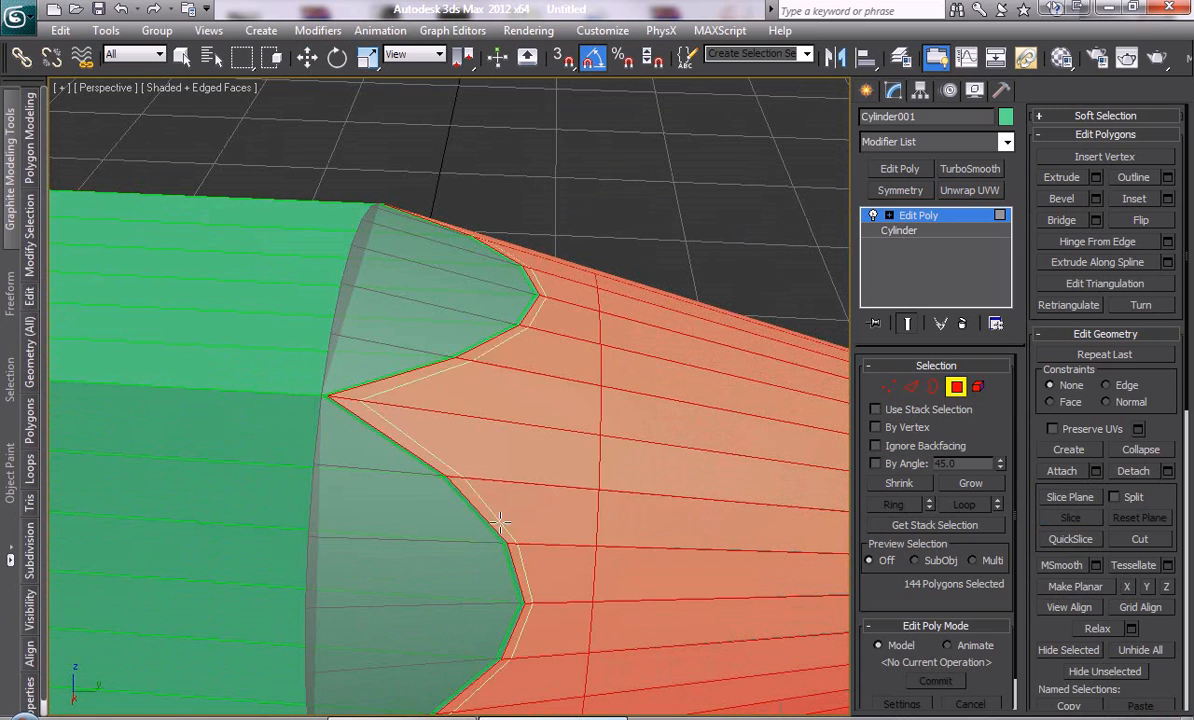
{"action": "left_click", "coordinate": [346, 398]}
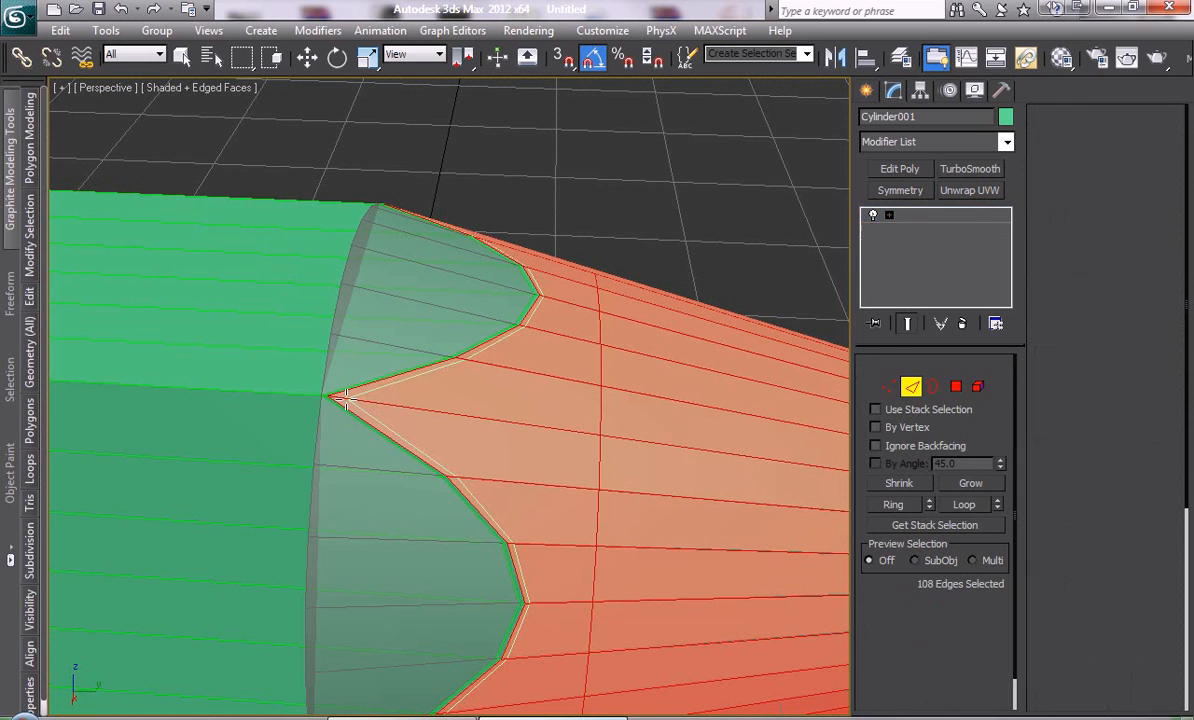
{"action": "right_click", "coordinate": [500, 410]}
Leave edge editing, select the guide cone and remove it from the scene
{"action": "middle_click_drag", "start_coordinate": [632, 454], "coordinate": [660, 435]}
{"action": "scroll", "coordinate": [665, 445], "scroll_direction": "down", "scroll_amount": 8}
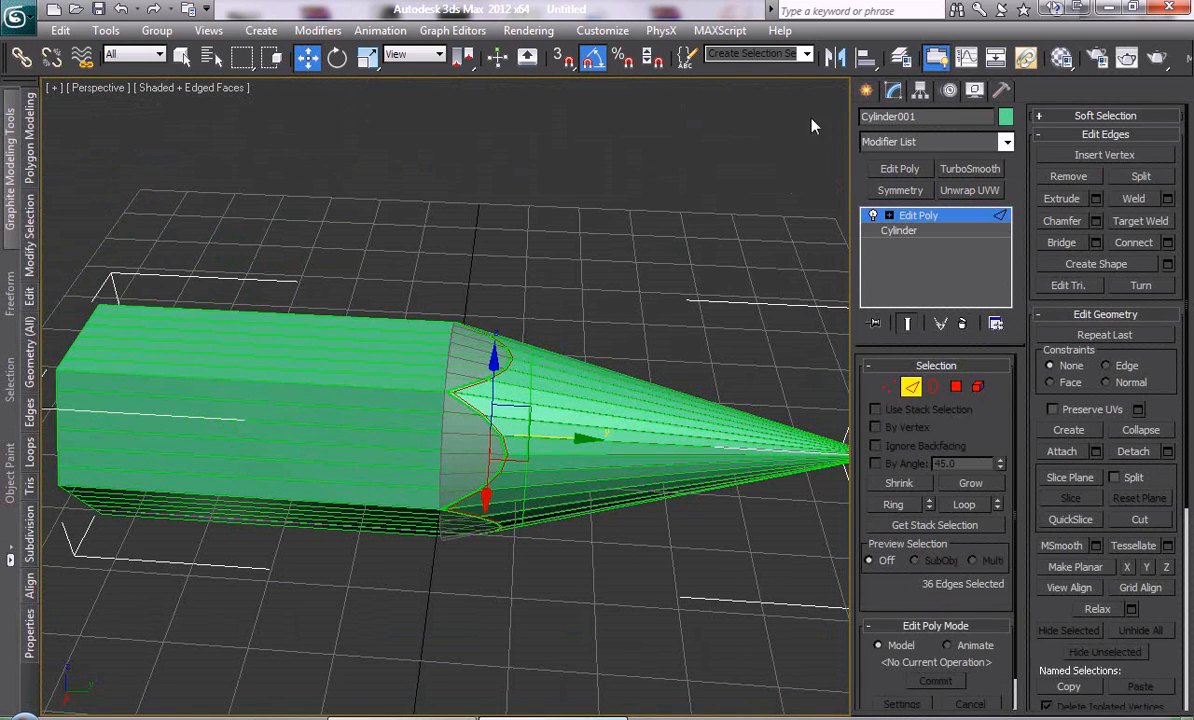
{"action": "left_click", "coordinate": [866, 90]}
{"action": "left_click", "coordinate": [460, 432]}
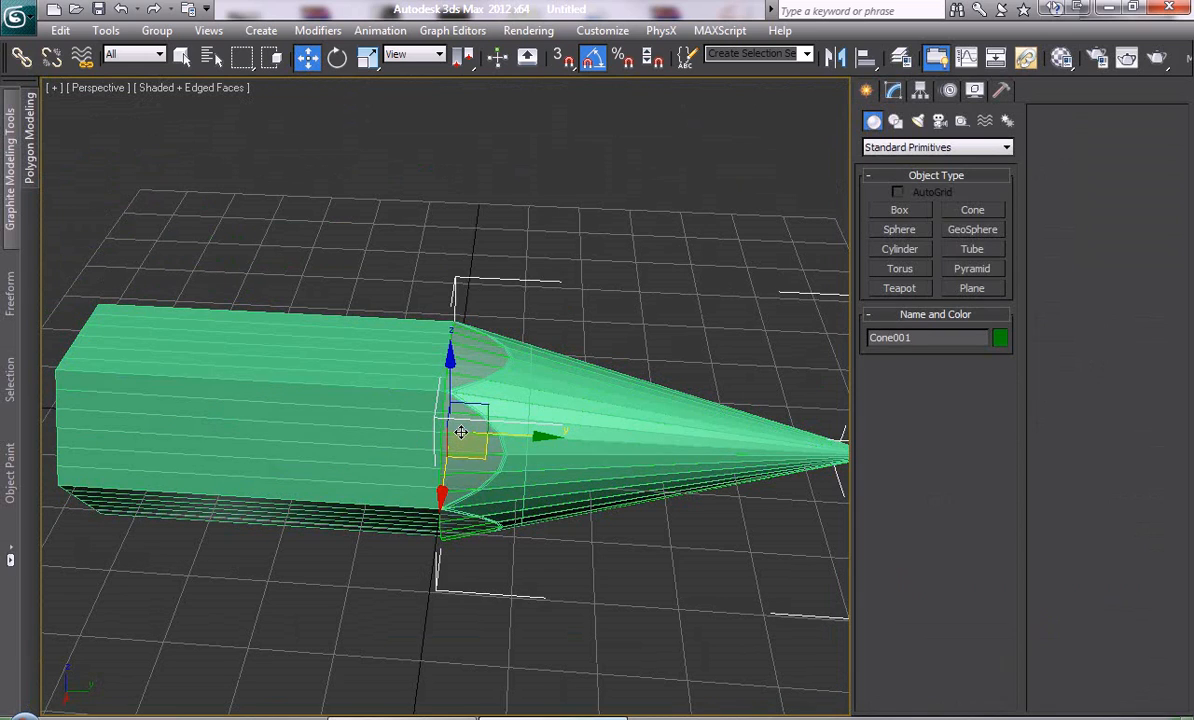
{"action": "key", "text": "ctrl+d"}
Inspect the sharpened tip's edge loops from the point back to the scalloped border
{"action": "middle_click_drag", "start_coordinate": [632, 309], "coordinate": [613, 525], "text": "alt"}
{"action": "scroll", "coordinate": [613, 525], "scroll_direction": "up", "scroll_amount": 3}
{"action": "scroll", "coordinate": [416, 450], "scroll_direction": "up", "scroll_amount": 2}
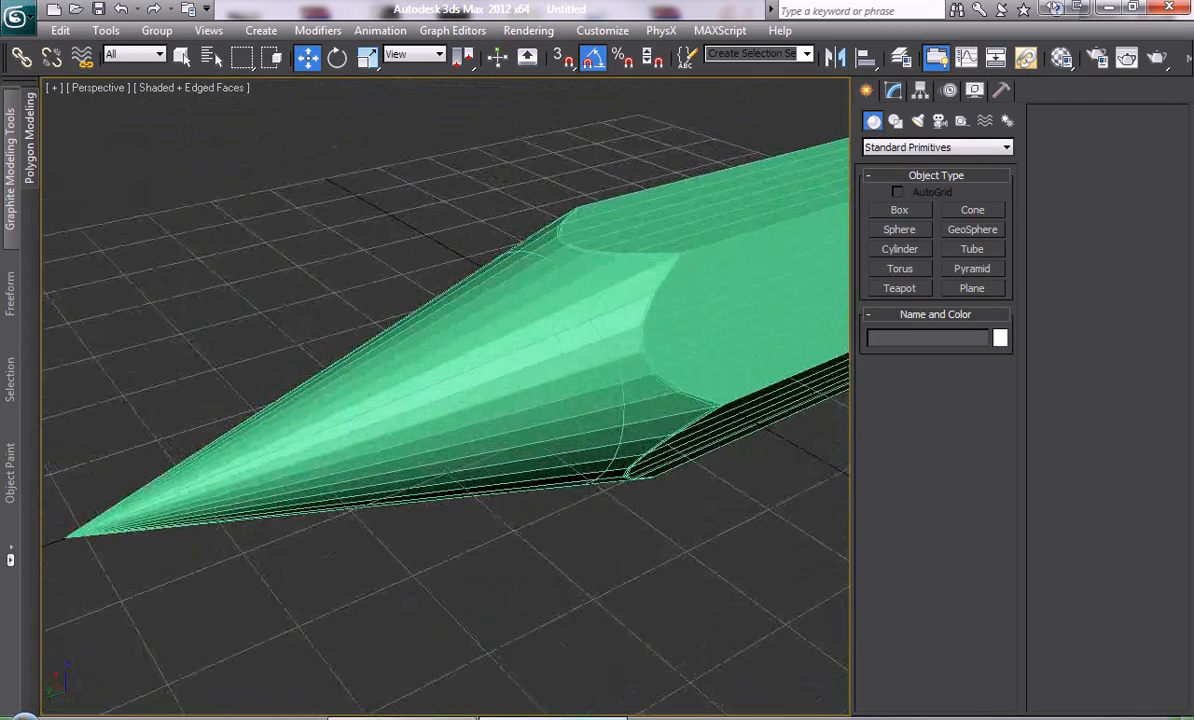
{"action": "middle_click_drag", "start_coordinate": [416, 450], "coordinate": [453, 498]}
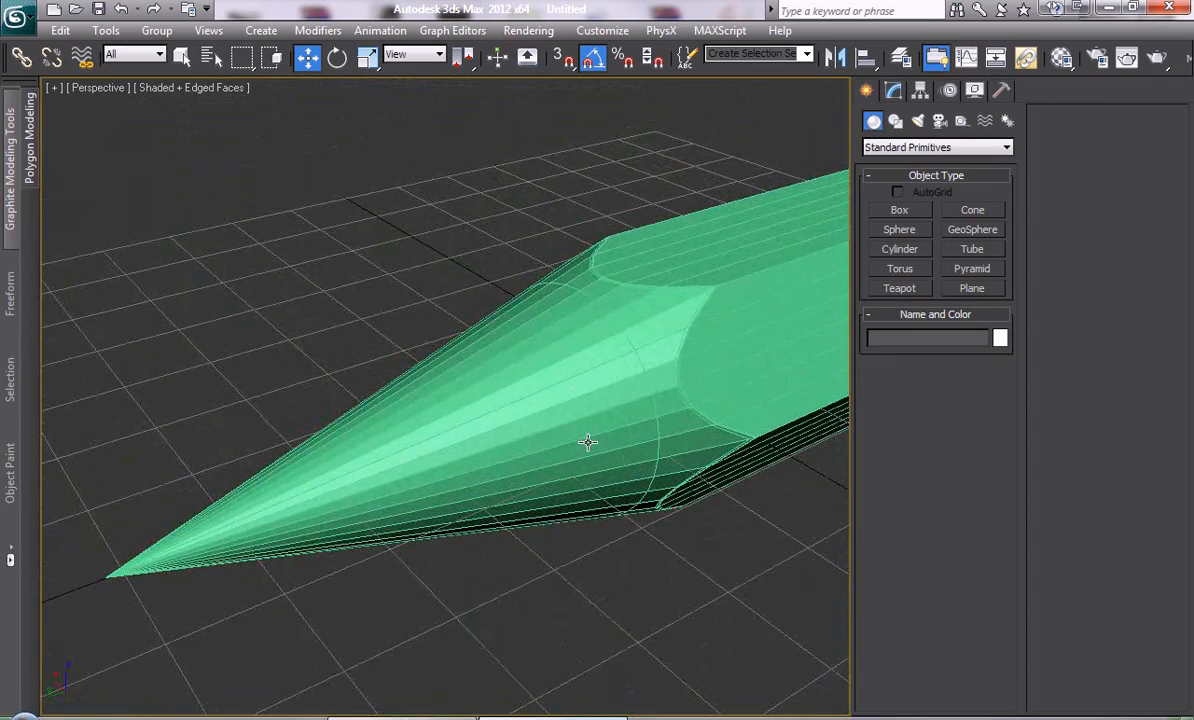
{"action": "scroll", "coordinate": [588, 442], "scroll_direction": "up", "scroll_amount": 3}
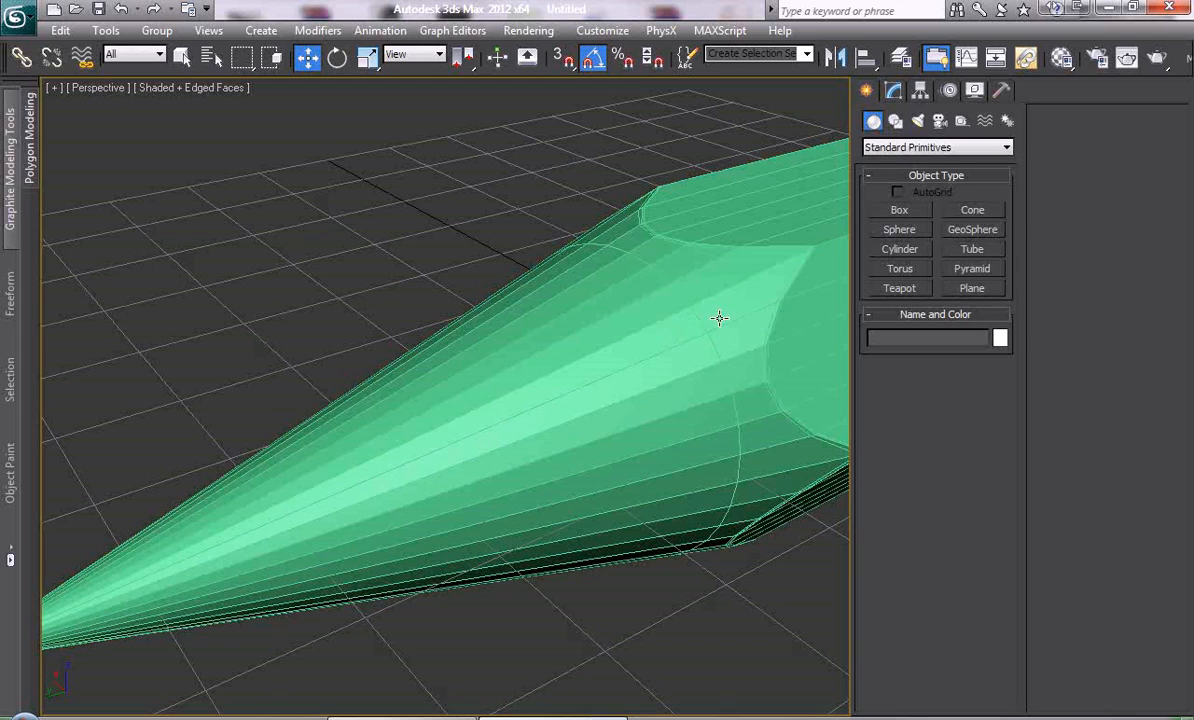
{"action": "middle_click_drag", "start_coordinate": [194, 601], "coordinate": [255, 586]}
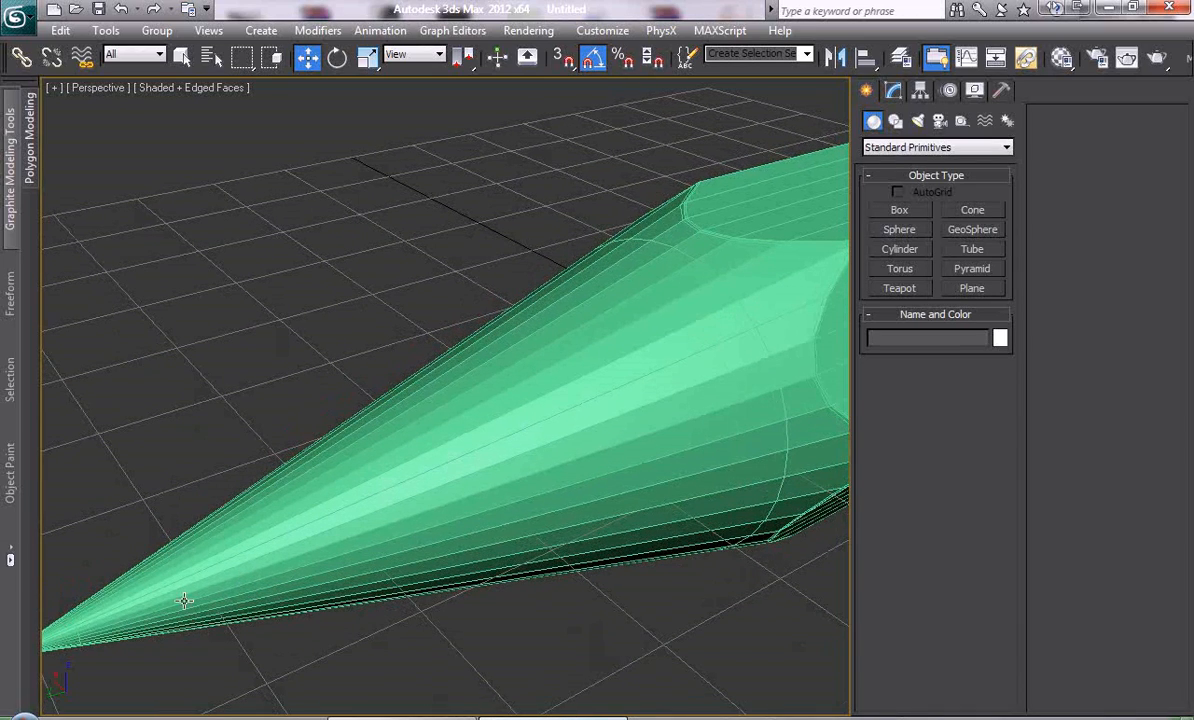
{"action": "scroll", "coordinate": [704, 385], "scroll_direction": "down", "scroll_amount": 2}
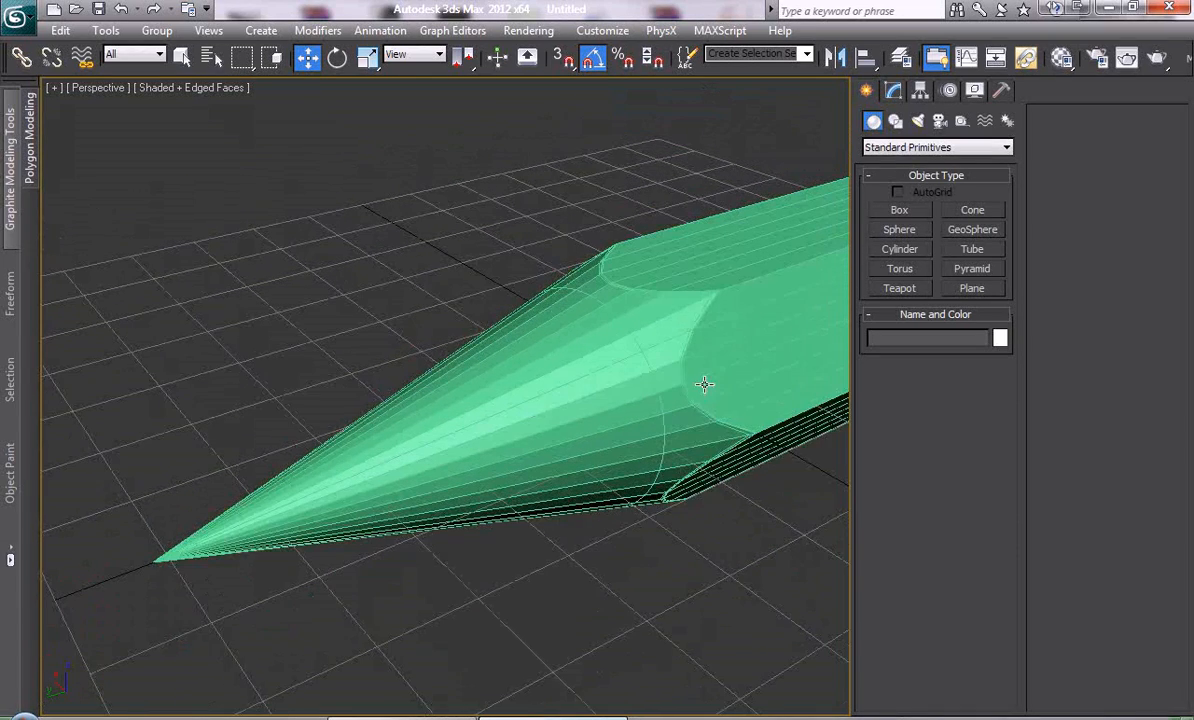
Select all polygons of the pencil's sharpened tip and assign them to smoothing group 1
{"action": "left_click", "coordinate": [893, 90]}
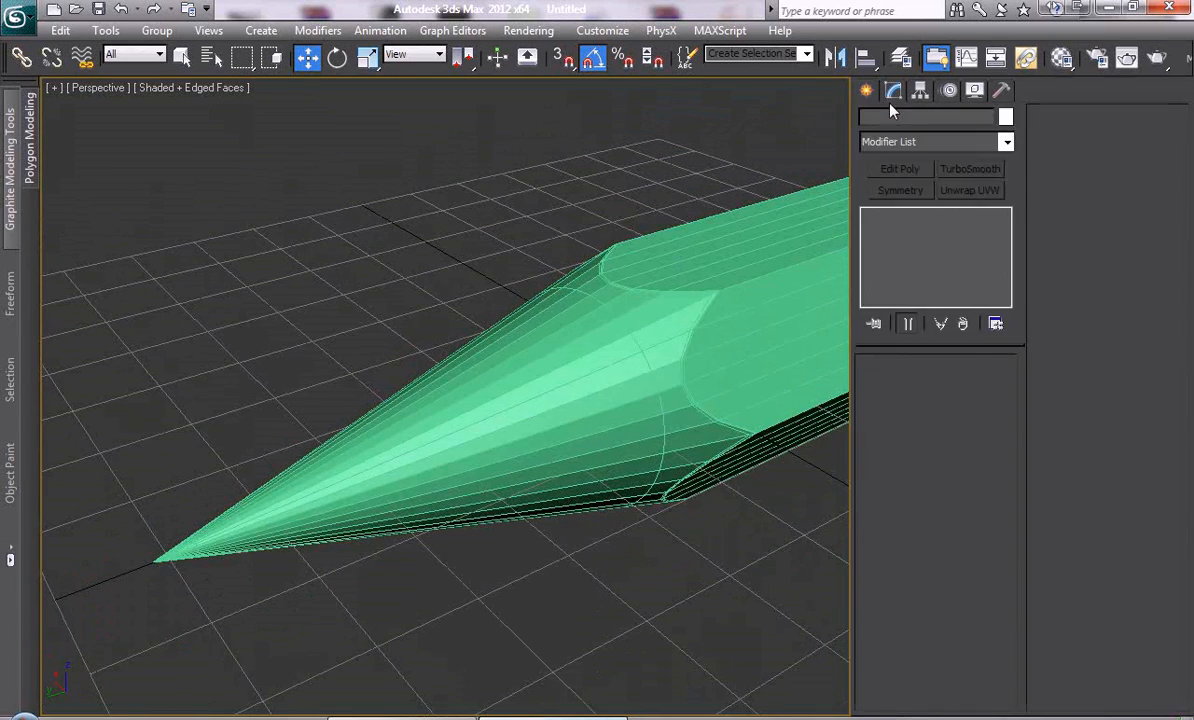
{"action": "left_click", "coordinate": [688, 283]}
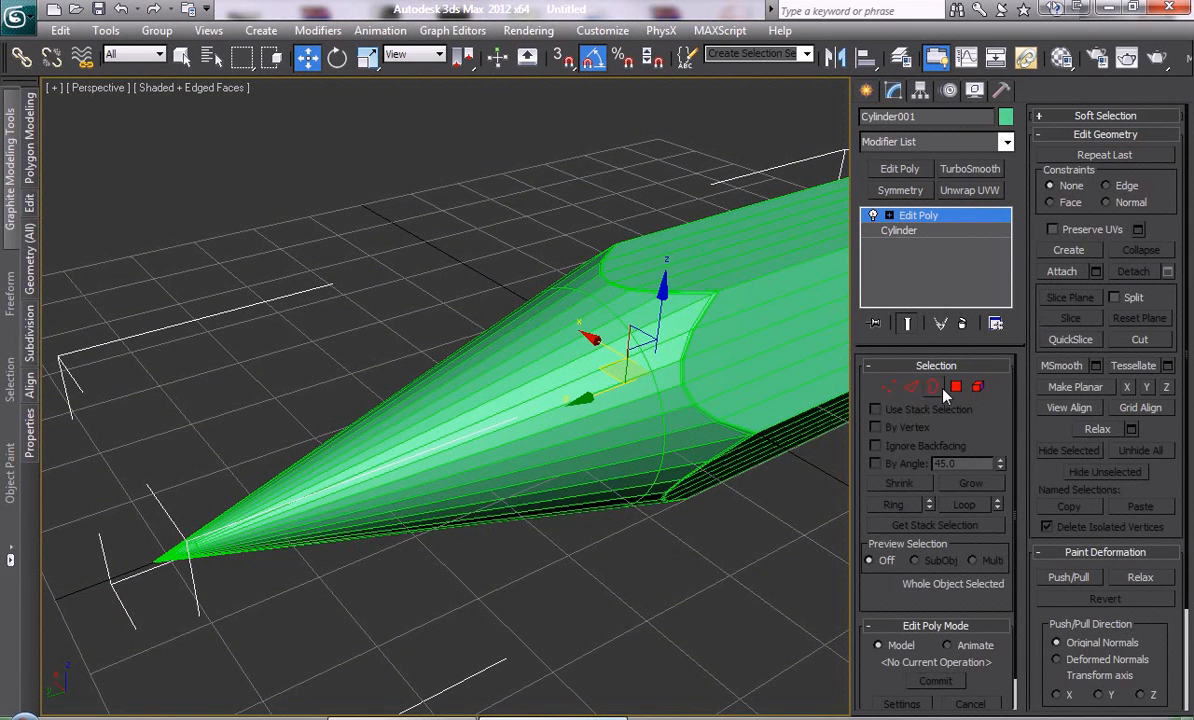
{"action": "left_click", "coordinate": [954, 388]}
{"action": "left_click_drag", "start_coordinate": [70, 408], "coordinate": [293, 580]}
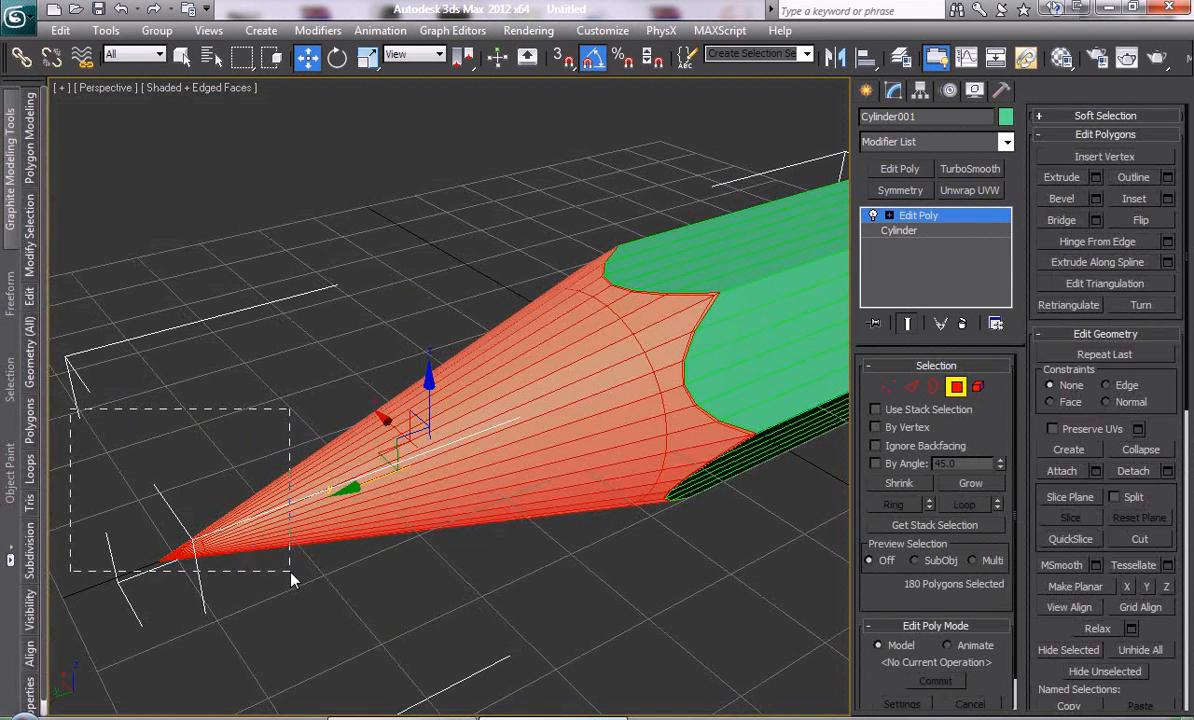
{"action": "middle_click_drag", "start_coordinate": [679, 542], "coordinate": [629, 521], "text": "alt"}
{"action": "scroll", "coordinate": [629, 521], "scroll_direction": "up", "scroll_amount": 4}
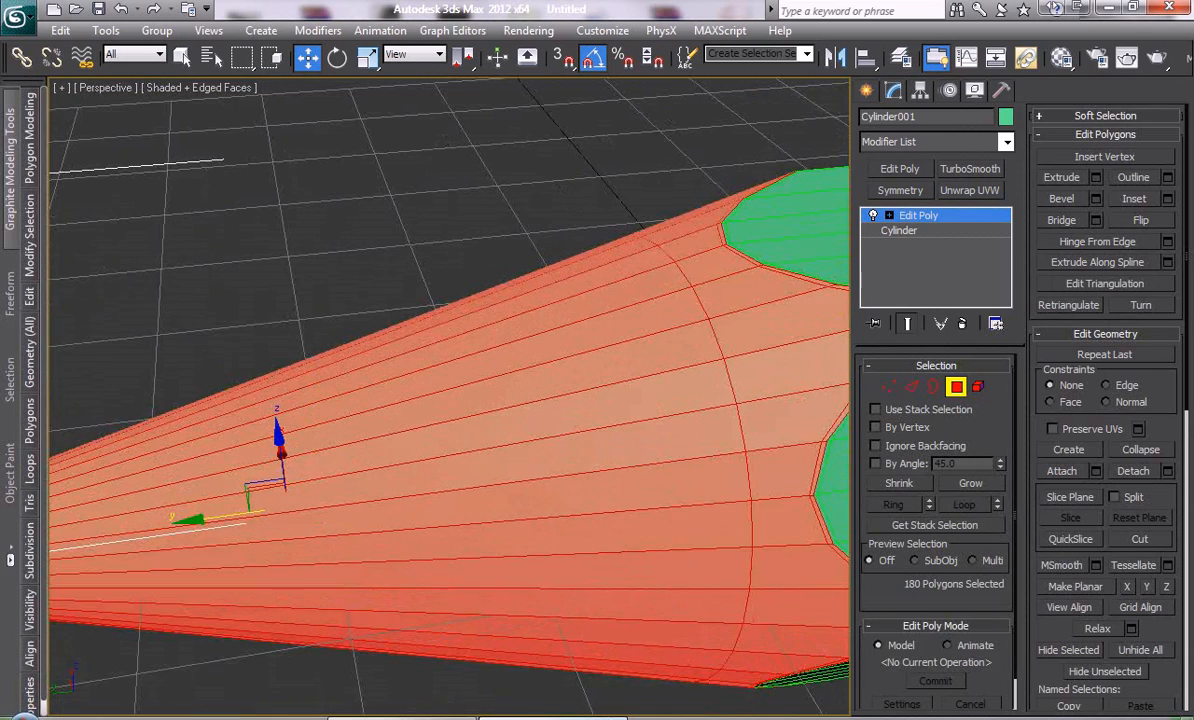
{"action": "scroll", "coordinate": [449, 397], "scroll_direction": "down", "scroll_amount": 2}
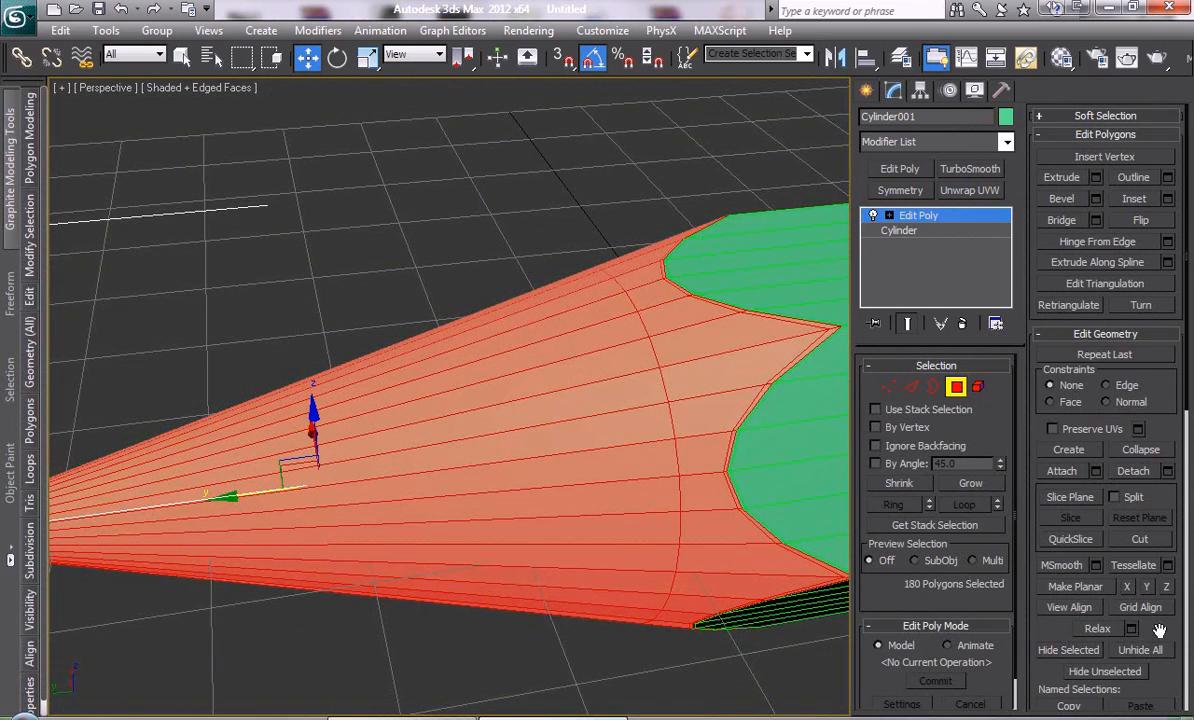
{"action": "left_click_drag", "start_coordinate": [1158, 551], "coordinate": [1124, 66]}
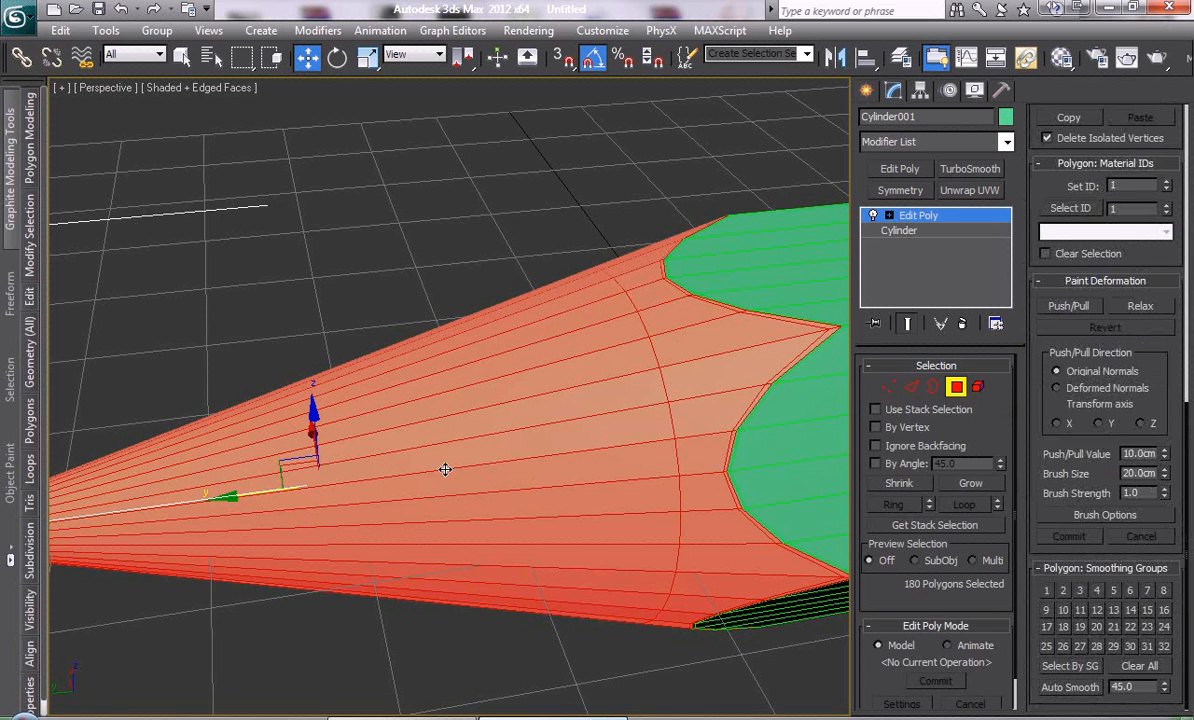
{"action": "left_click", "coordinate": [1047, 591]}
Select the hexagonal body's polygons to check their smoothing against the tip, and clear the selection
{"action": "middle_click_drag", "start_coordinate": [652, 466], "coordinate": [509, 481]}
{"action": "scroll", "coordinate": [509, 480], "scroll_direction": "down", "scroll_amount": 3}
{"action": "mouse_move", "coordinate": [420, 482]}
{"action": "middle_mouse_down"}
{"action": "mouse_move", "coordinate": [341, 504]}
{"action": "mouse_move", "coordinate": [214, 510]}
{"action": "middle_mouse_up"}
{"action": "left_click_drag", "start_coordinate": [672, 608], "coordinate": [671, 580]}
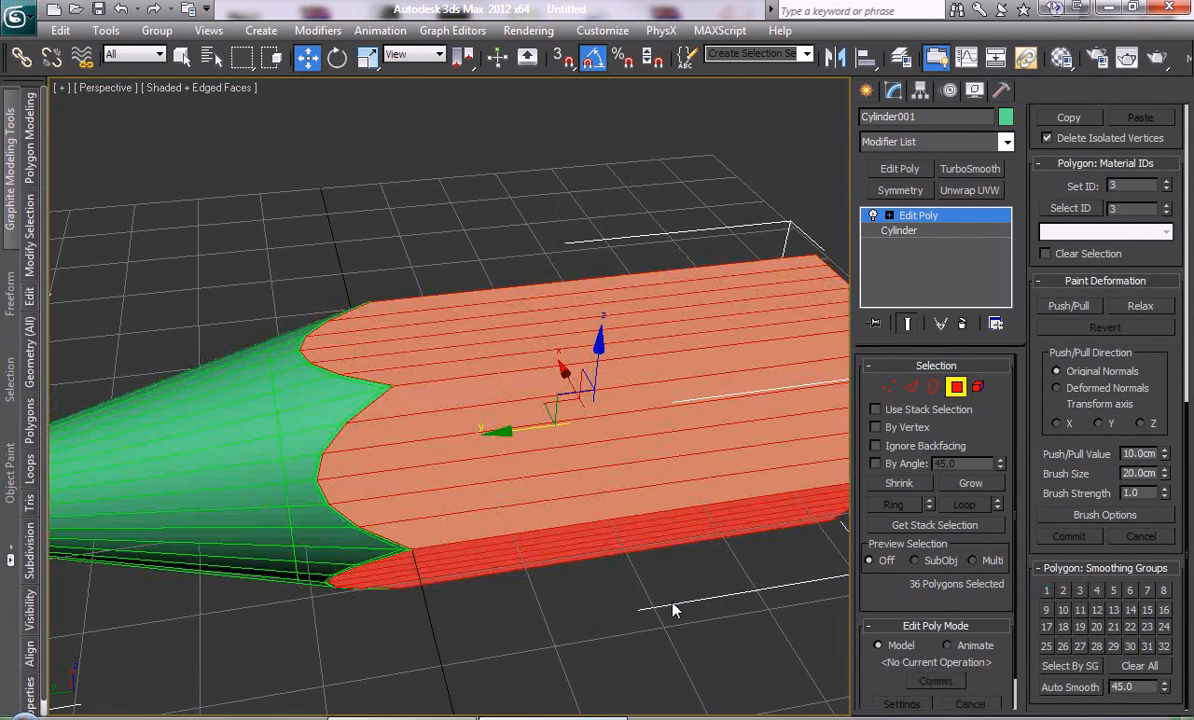
{"action": "middle_click_drag", "start_coordinate": [468, 513], "coordinate": [538, 480]}
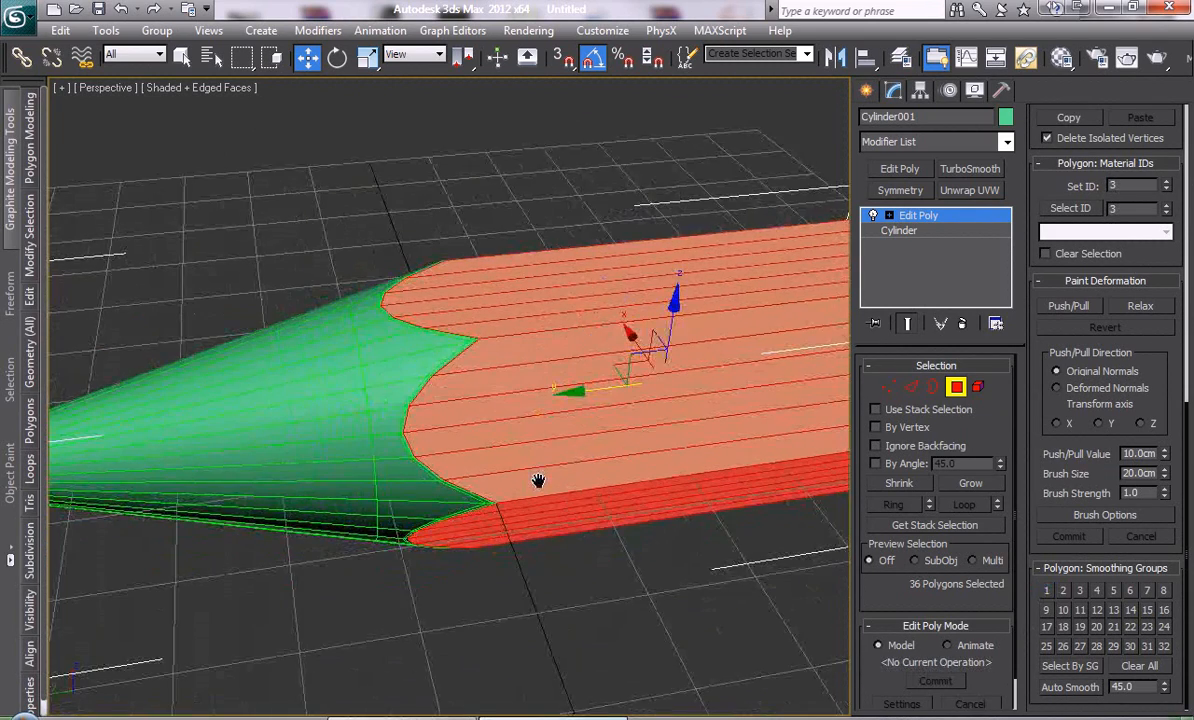
{"action": "scroll", "coordinate": [538, 480], "scroll_direction": "down", "scroll_amount": 2}
{"action": "left_click", "coordinate": [480, 595]}
Turn off the edged-faces display and examine the smoothed tip and its scalloped transition to the body
{"action": "key", "text": "F4"}
{"action": "mouse_move", "coordinate": [488, 552]}
{"action": "middle_mouse_down", "text": "alt"}
{"action": "mouse_move", "coordinate": [562, 538]}
{"action": "mouse_move", "coordinate": [590, 547]}
{"action": "mouse_move", "coordinate": [518, 583]}
{"action": "middle_mouse_up", "text": "alt"}
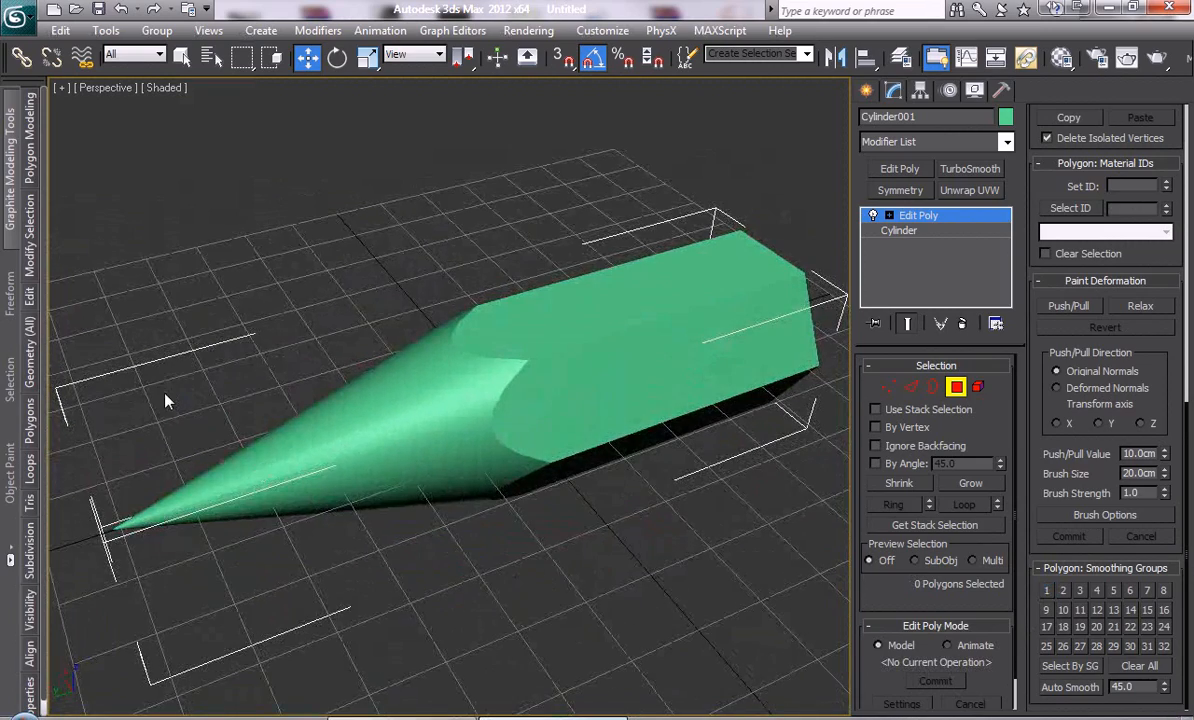
{"action": "left_click_drag", "start_coordinate": [165, 398], "coordinate": [225, 624]}
{"action": "middle_click_drag", "start_coordinate": [272, 551], "coordinate": [338, 550]}
{"action": "mouse_move", "coordinate": [150, 455]}
{"action": "left_mouse_down", "text": "ctrl"}
{"action": "mouse_move", "coordinate": [288, 696]}
{"action": "mouse_move", "coordinate": [312, 706]}
{"action": "left_mouse_up", "text": "ctrl"}
{"action": "left_click", "coordinate": [314, 588]}
{"action": "middle_click_drag", "start_coordinate": [552, 603], "coordinate": [576, 583], "text": "alt"}
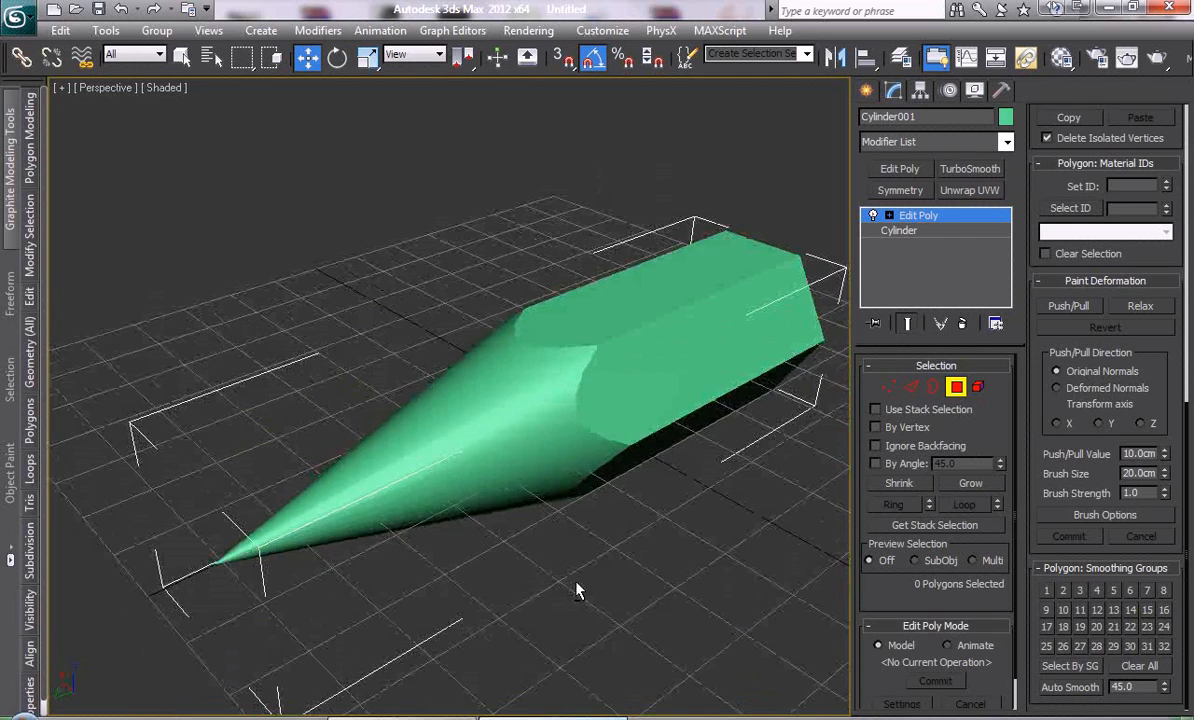
{"action": "scroll", "coordinate": [576, 583], "scroll_direction": "up", "scroll_amount": 3}
{"action": "scroll", "coordinate": [747, 453], "scroll_direction": "down", "scroll_amount": 3}
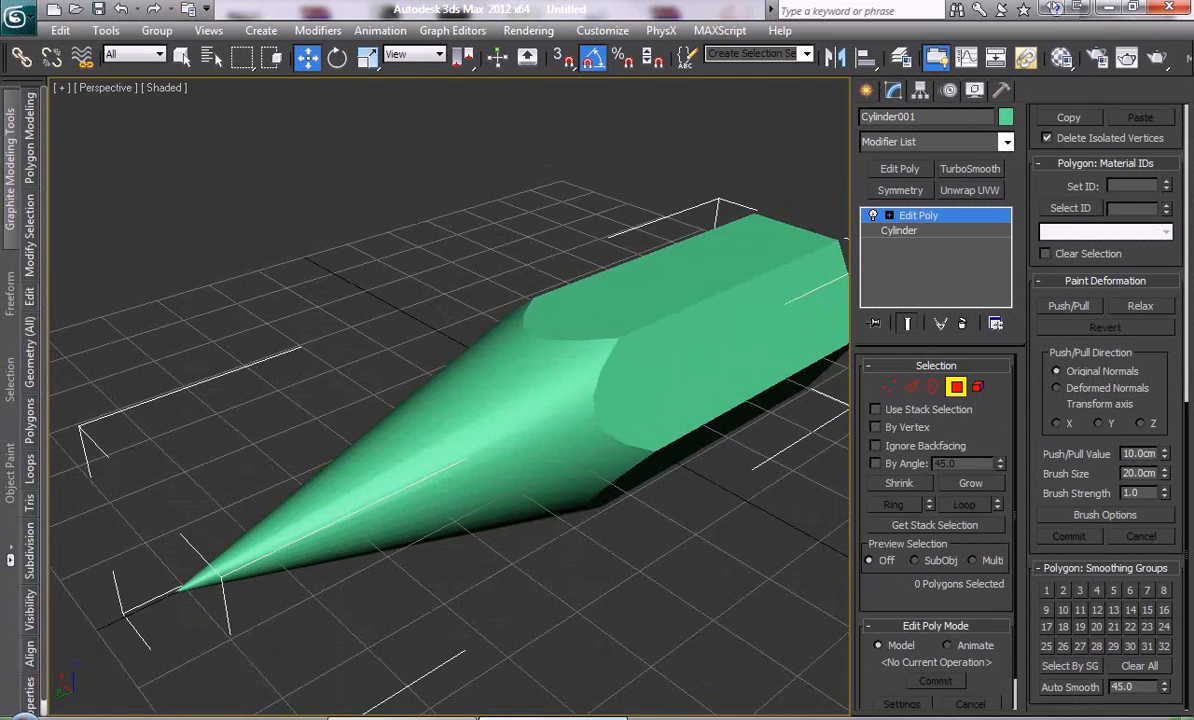
{"action": "middle_click_drag", "start_coordinate": [600, 627], "coordinate": [610, 624], "text": "alt"}
{"action": "middle_click_drag", "start_coordinate": [615, 522], "coordinate": [598, 543], "text": "alt"}
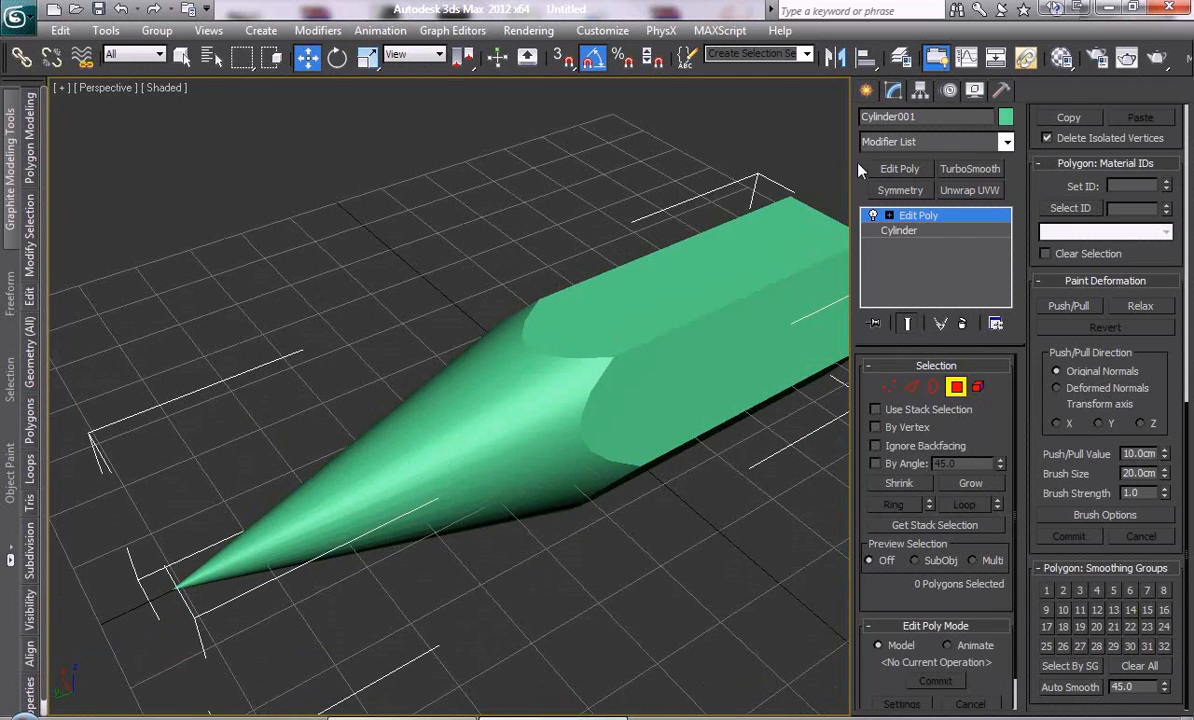
Leave polygon editing and select the open border at the rear end of the pencil body
{"action": "left_click", "coordinate": [868, 91]}
{"action": "scroll", "coordinate": [818, 221], "scroll_direction": "down", "scroll_amount": 2}
{"action": "mouse_move", "coordinate": [818, 221]}
{"action": "middle_mouse_down", "text": "alt"}
{"action": "mouse_move", "coordinate": [592, 373]}
{"action": "mouse_move", "coordinate": [383, 288]}
{"action": "middle_mouse_up", "text": "alt"}
{"action": "left_click", "coordinate": [893, 91]}
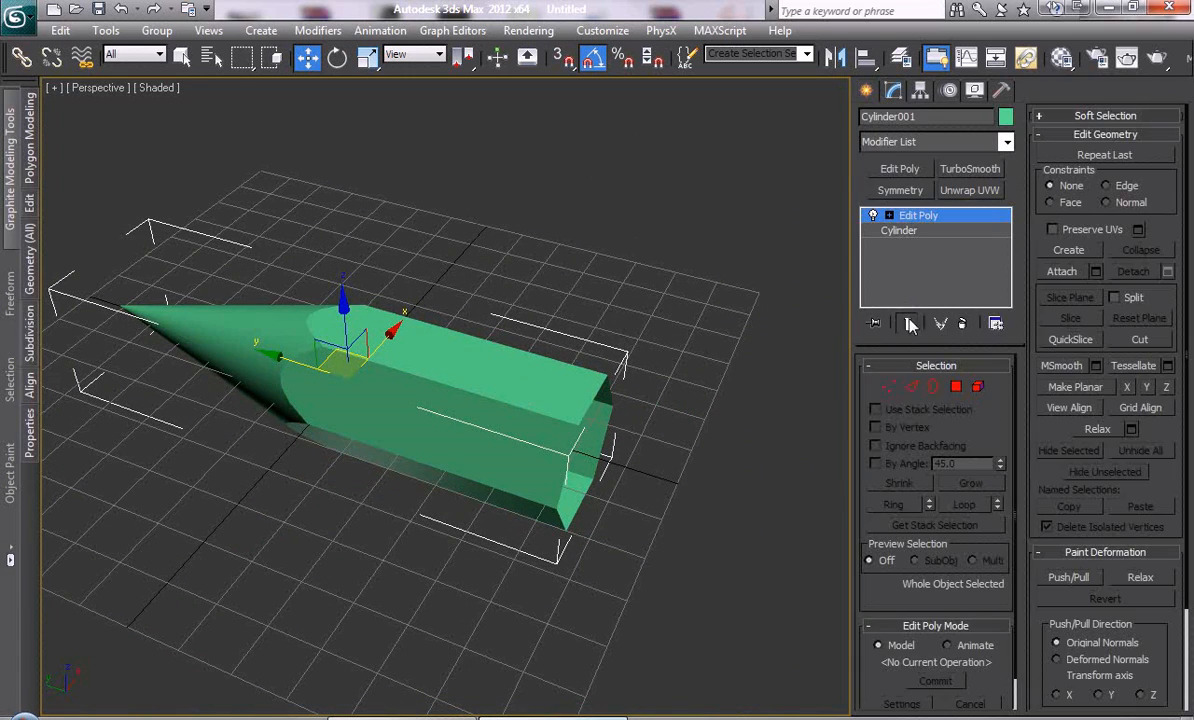
{"action": "left_click", "coordinate": [932, 387]}
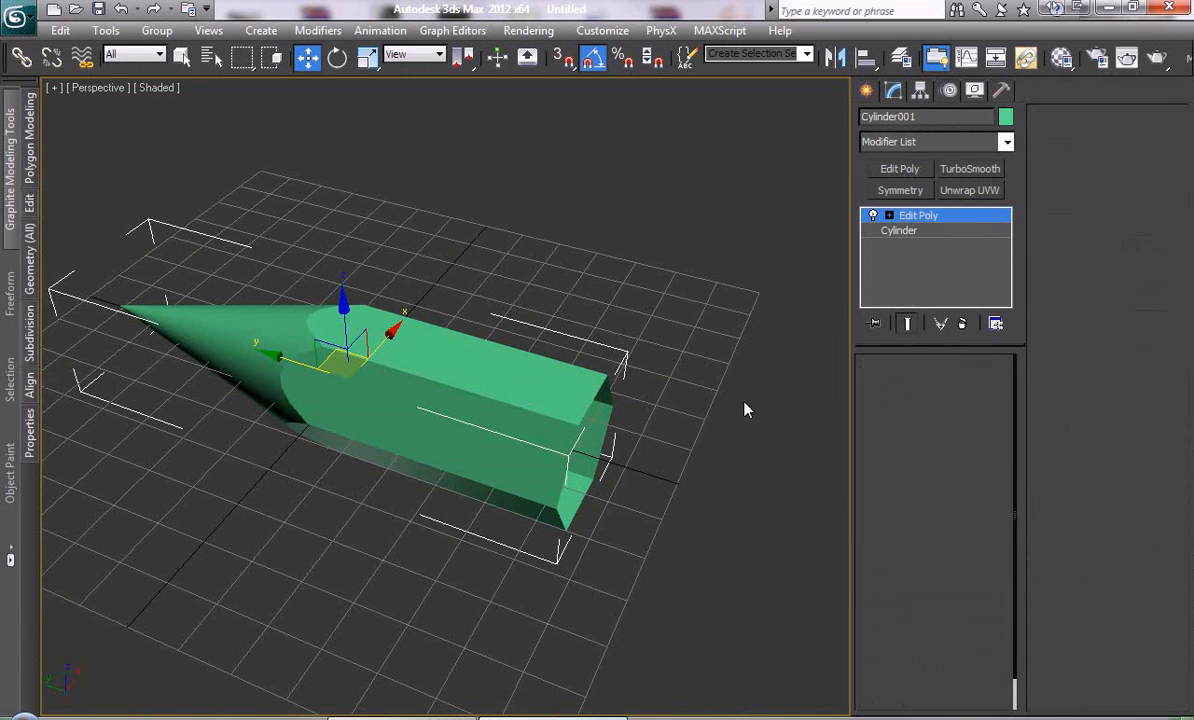
{"action": "left_click", "coordinate": [586, 416]}
Lengthen the hexagonal body to full pencil proportions by moving the rear border away from the tip along the Y axis
{"action": "mouse_move", "coordinate": [535, 452]}
{"action": "left_mouse_down"}
{"action": "mouse_move", "coordinate": [300, 378]}
{"action": "mouse_move", "coordinate": [319, 370]}
{"action": "mouse_move", "coordinate": [498, 485]}
{"action": "mouse_move", "coordinate": [754, 555]}
{"action": "left_mouse_up"}
{"action": "middle_click_drag", "start_coordinate": [754, 555], "coordinate": [201, 387]}
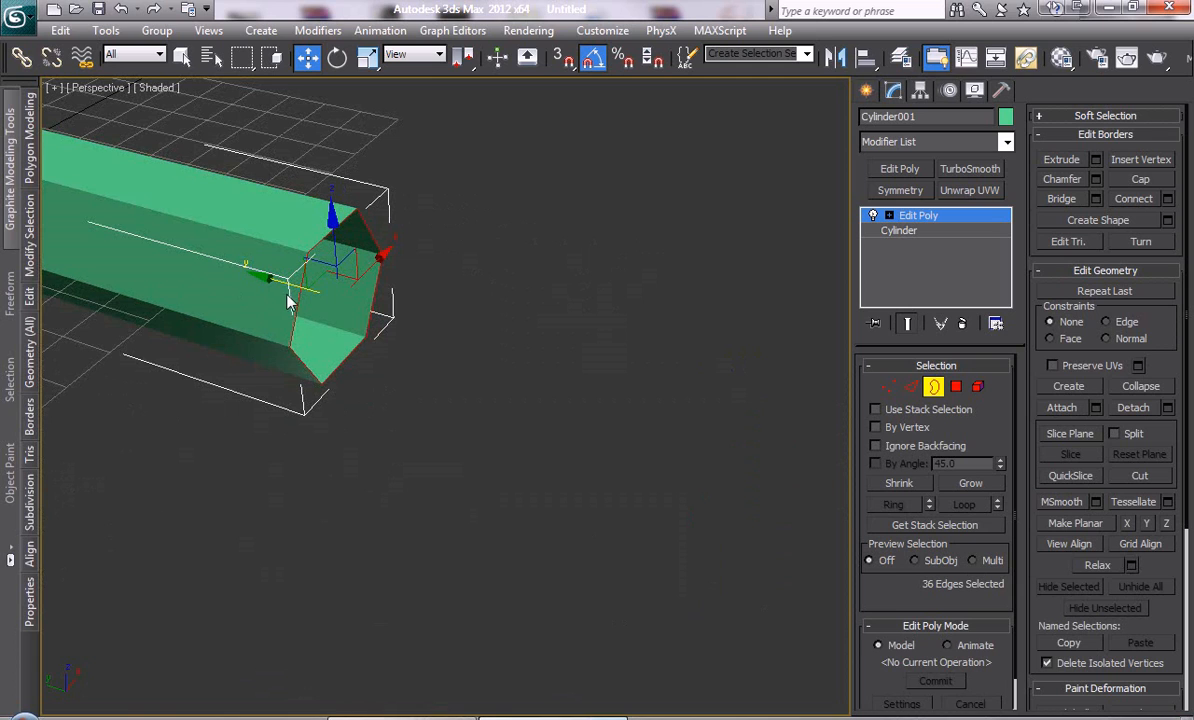
{"action": "left_click_drag", "start_coordinate": [283, 283], "coordinate": [512, 398]}
{"action": "middle_click_drag", "start_coordinate": [386, 434], "coordinate": [477, 454]}
{"action": "scroll", "coordinate": [477, 454], "scroll_direction": "down", "scroll_amount": 4}
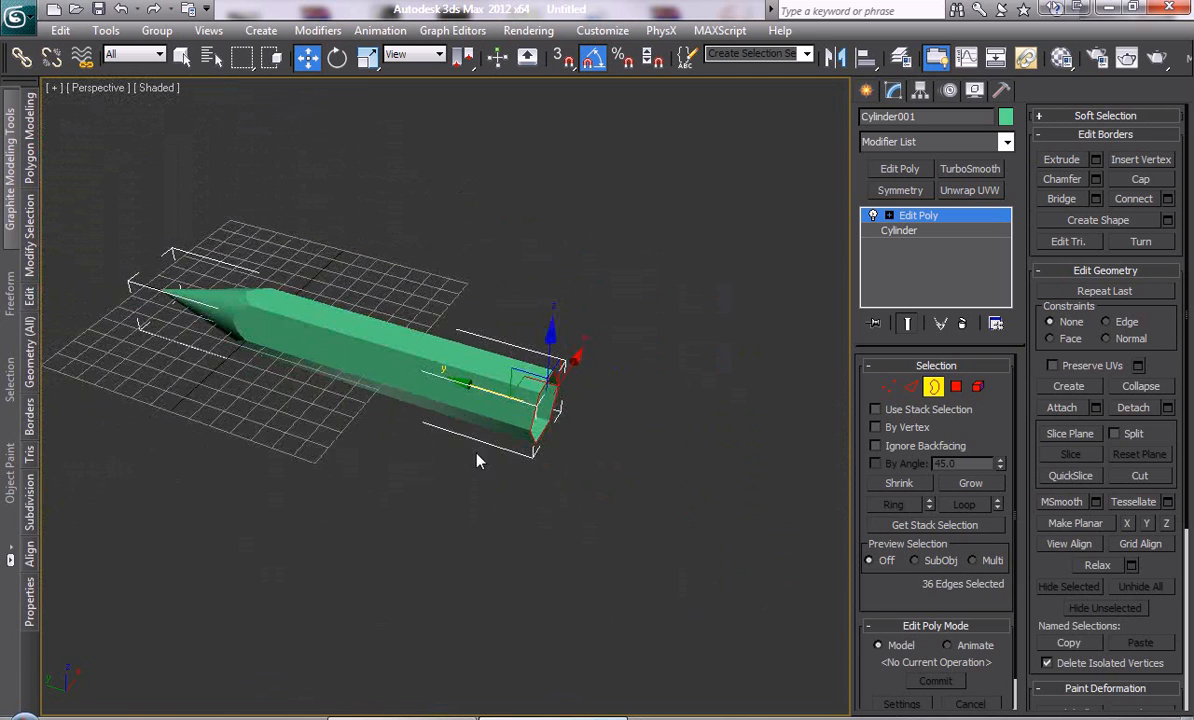
{"action": "left_click_drag", "start_coordinate": [471, 391], "coordinate": [780, 496]}
{"action": "mouse_move", "coordinate": [704, 556]}
{"action": "middle_mouse_down"}
{"action": "mouse_move", "coordinate": [635, 543]}
{"action": "mouse_move", "coordinate": [754, 485]}
{"action": "mouse_move", "coordinate": [653, 568]}
{"action": "mouse_move", "coordinate": [558, 487]}
{"action": "middle_mouse_up"}
{"action": "scroll", "coordinate": [638, 547], "scroll_direction": "down", "scroll_amount": 3}
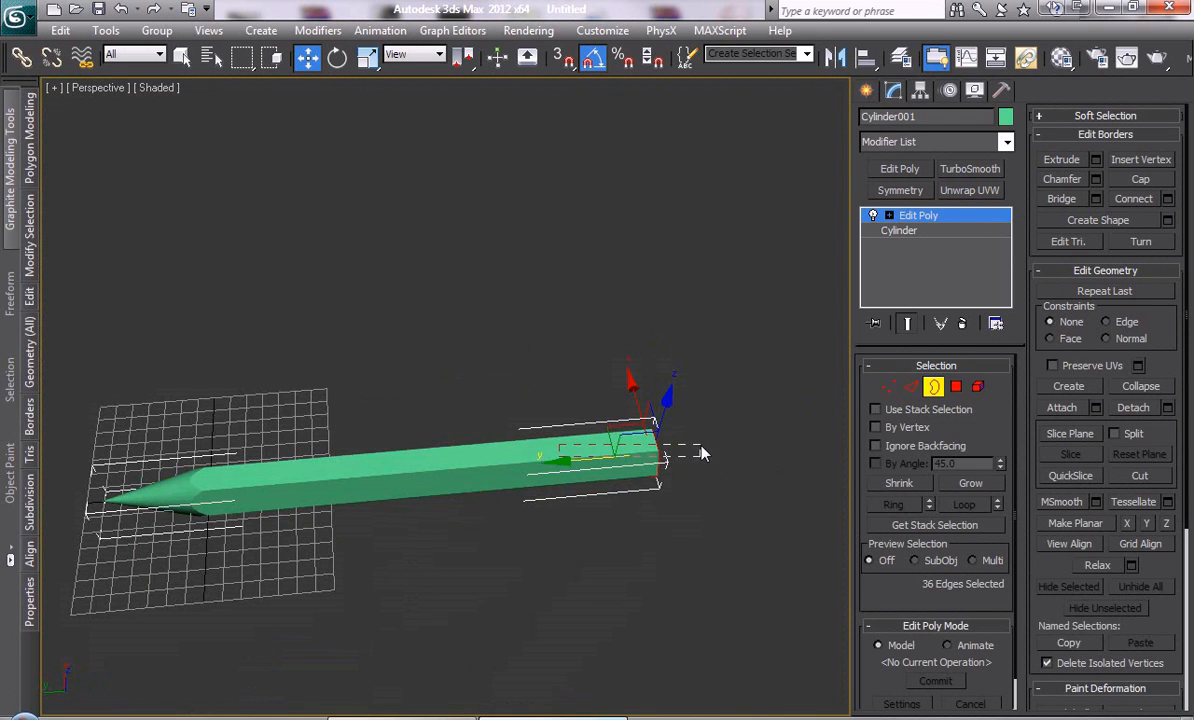
{"action": "left_click_drag", "start_coordinate": [572, 459], "coordinate": [908, 425]}
{"action": "scroll", "coordinate": [634, 546], "scroll_direction": "down", "scroll_amount": 3}
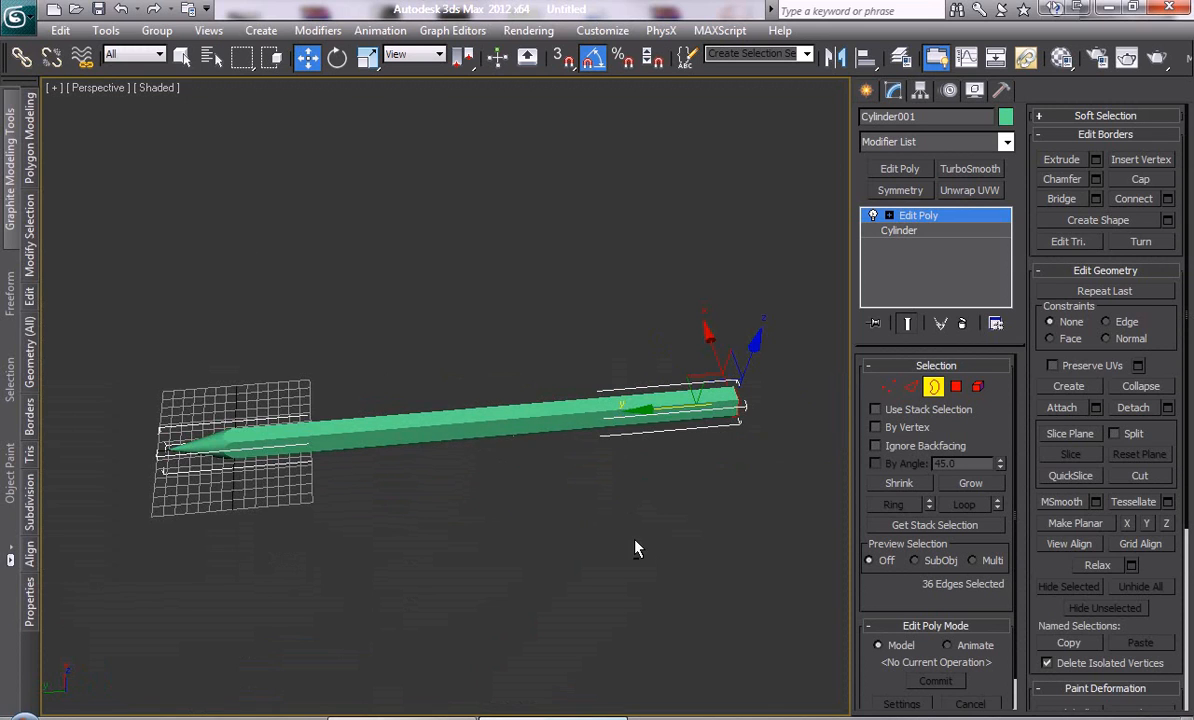
{"action": "mouse_move", "coordinate": [634, 546]}
{"action": "middle_mouse_down", "text": "alt"}
{"action": "mouse_move", "coordinate": [662, 517]}
{"action": "mouse_move", "coordinate": [592, 554]}
{"action": "mouse_move", "coordinate": [645, 390]}
{"action": "middle_mouse_up", "text": "alt"}
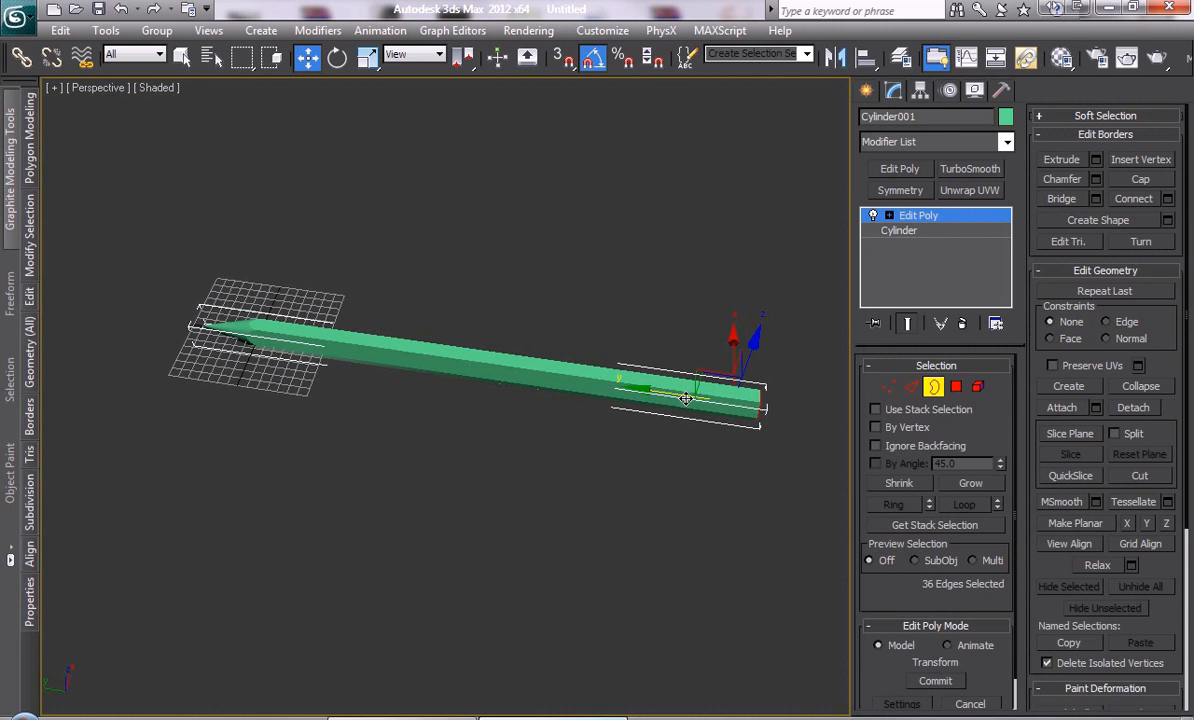
Show edged faces and extrude the rear border a short distance along the body axis to add support loops at the end
{"action": "middle_click_drag", "start_coordinate": [682, 469], "coordinate": [565, 487], "text": "alt"}
{"action": "key", "text": "F4"}
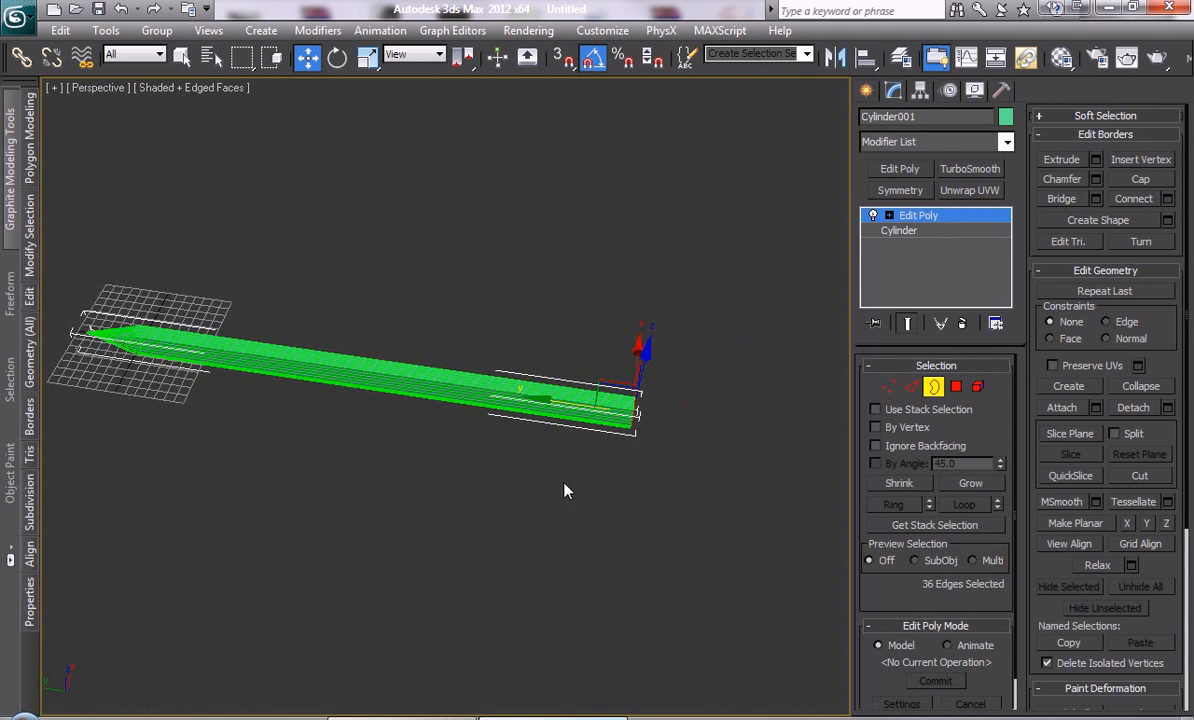
{"action": "key", "text": "z"}
{"action": "middle_click_drag", "start_coordinate": [661, 497], "coordinate": [560, 472], "text": "alt"}
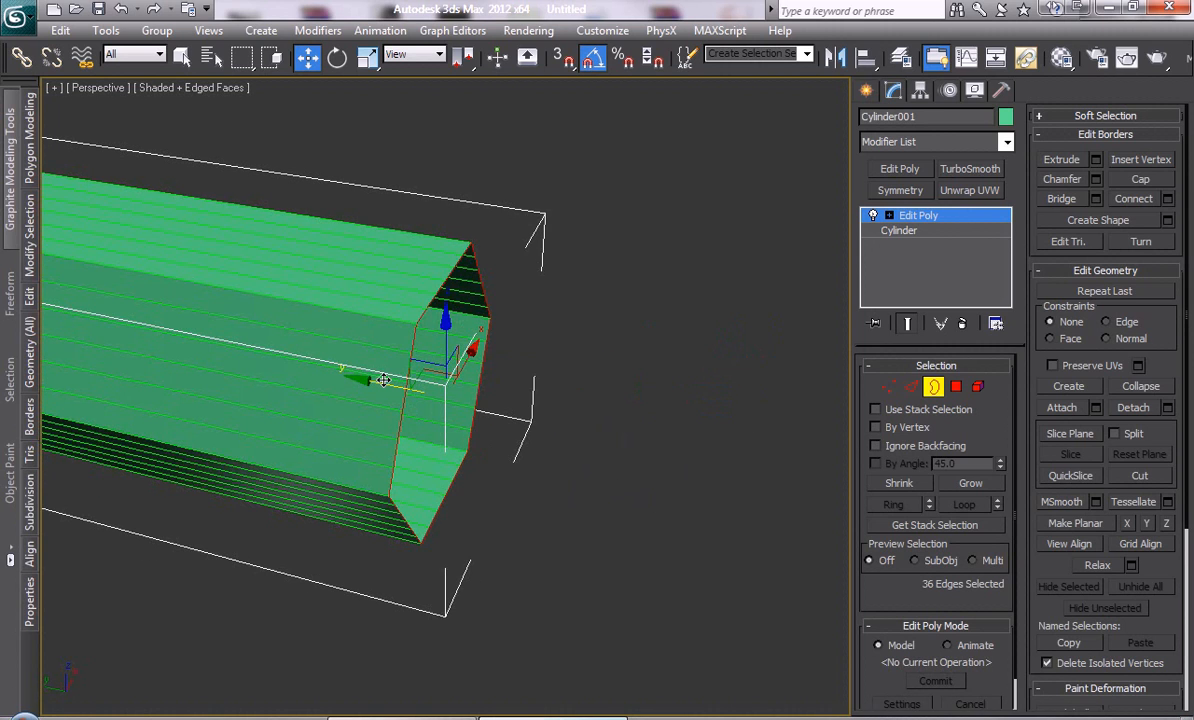
{"action": "left_click_drag", "start_coordinate": [439, 393], "coordinate": [490, 407], "text": "shift"}
Extrude the rear border inward by scaling a copy of it, and cap the remaining hexagonal hole
{"action": "middle_click_drag", "start_coordinate": [490, 407], "coordinate": [421, 445], "text": "alt"}
{"action": "key", "text": "r"}
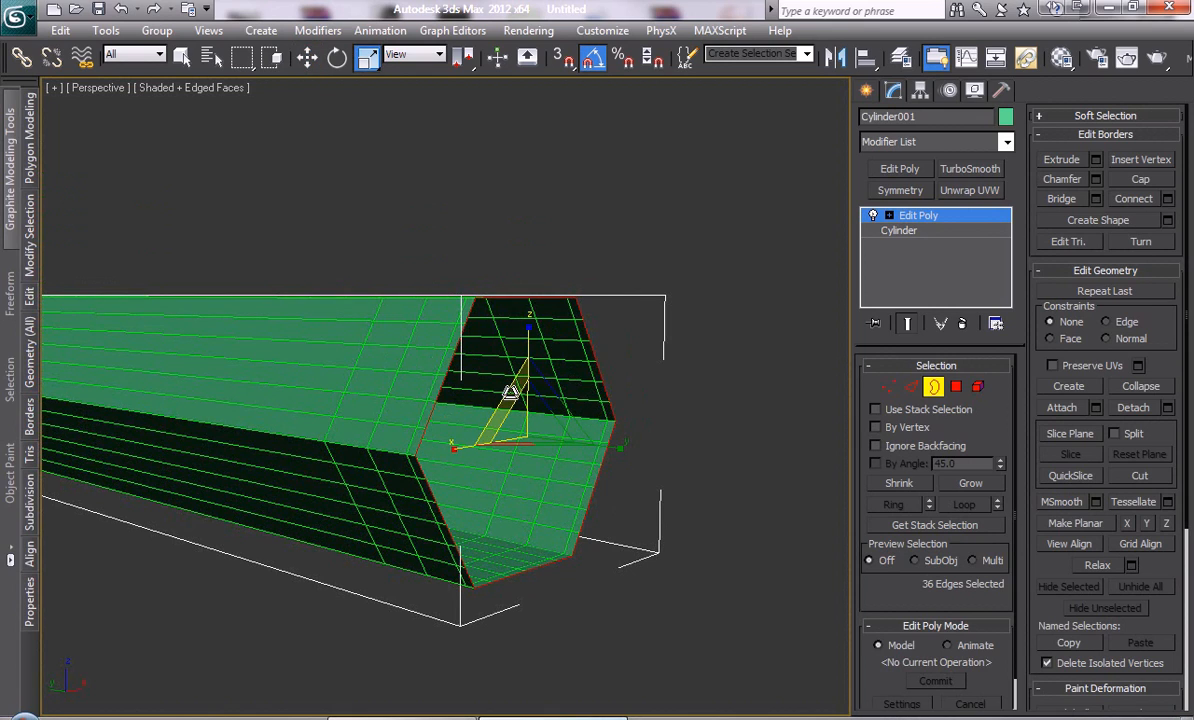
{"action": "left_click_drag", "start_coordinate": [506, 393], "coordinate": [512, 419], "text": "shift"}
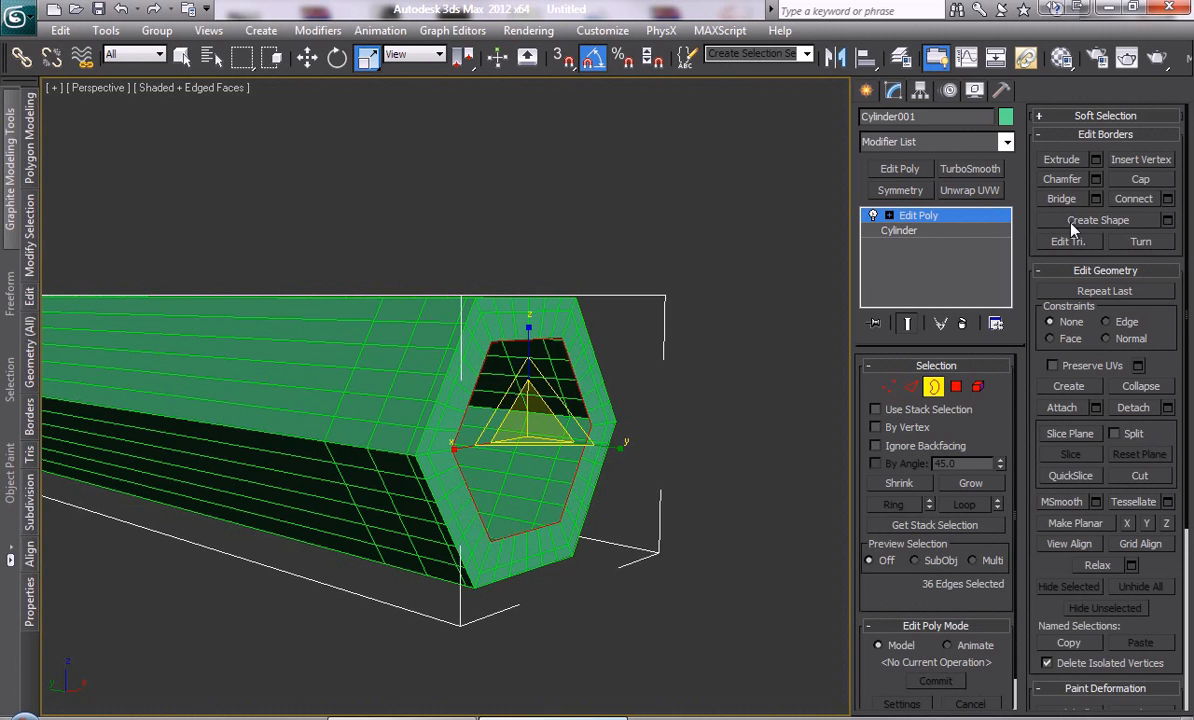
{"action": "left_click", "coordinate": [1127, 186]}
Hide the edged faces, leave border editing, and add a TurboSmooth modifier with 3 iterations to the pencil
{"action": "mouse_move", "coordinate": [380, 385]}
{"action": "middle_mouse_down", "text": "alt"}
{"action": "mouse_move", "coordinate": [434, 386]}
{"action": "mouse_move", "coordinate": [389, 392]}
{"action": "middle_mouse_up", "text": "alt"}
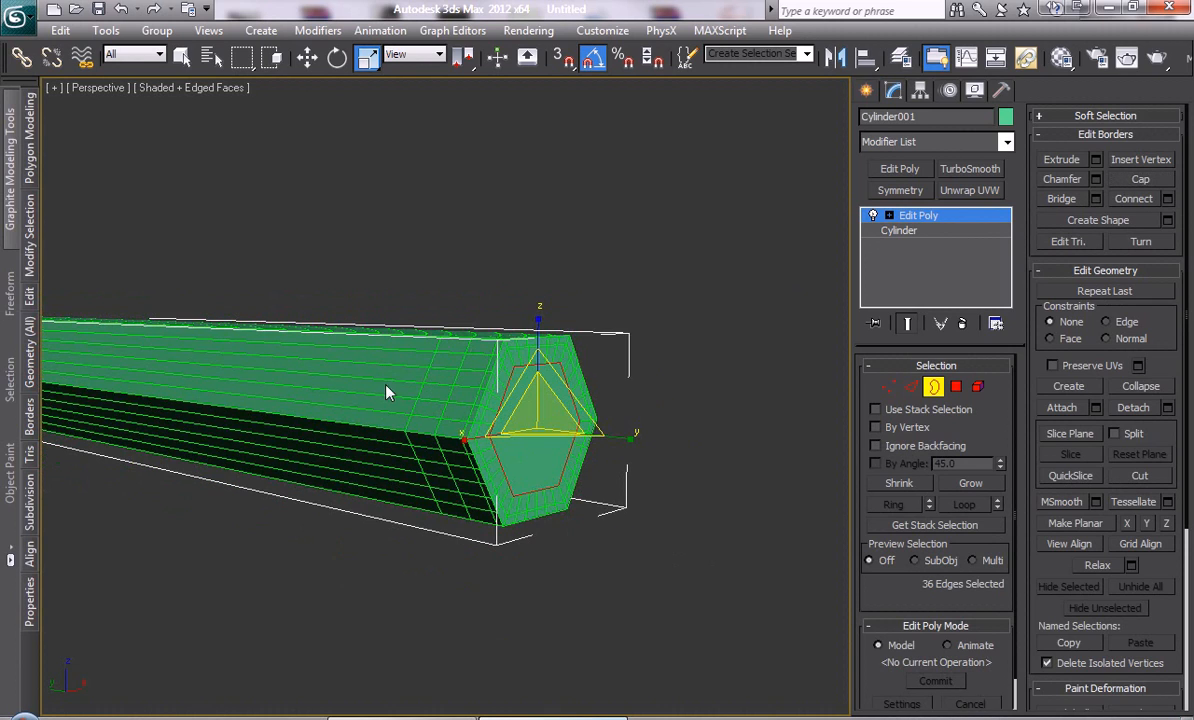
{"action": "key", "text": "F4"}
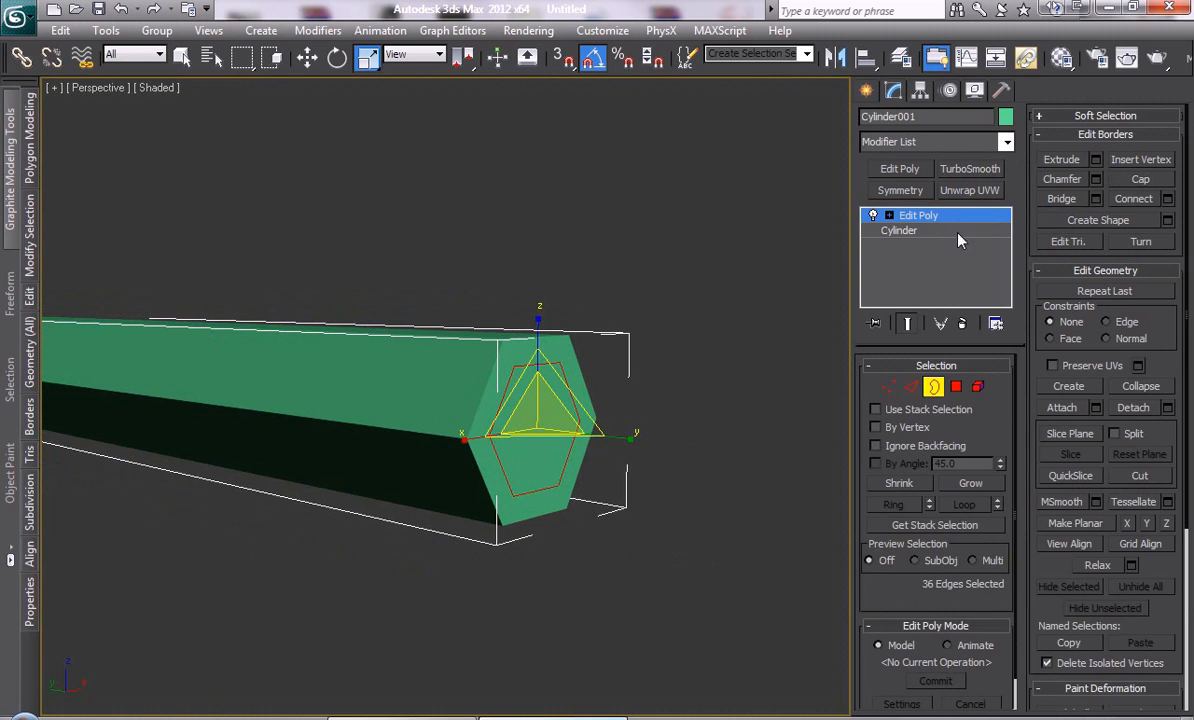
{"action": "left_click", "coordinate": [932, 388]}
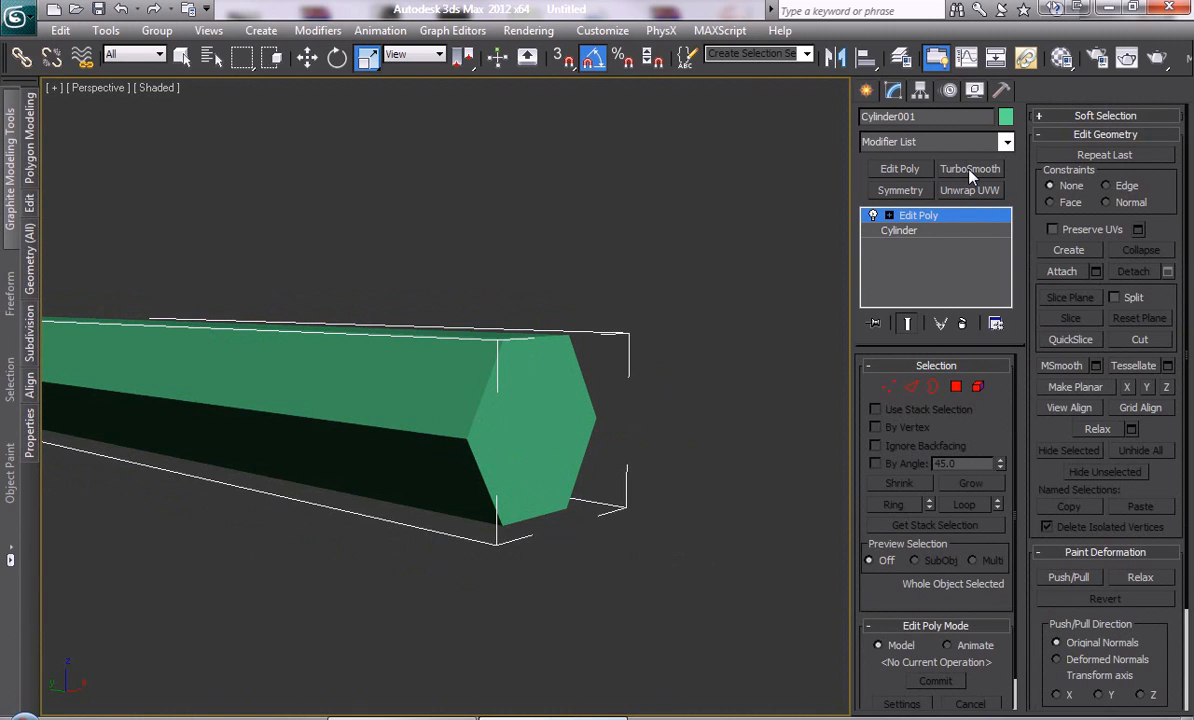
{"action": "left_click", "coordinate": [969, 170]}
{"action": "left_click", "coordinate": [997, 393]}
{"action": "left_click", "coordinate": [997, 393]}
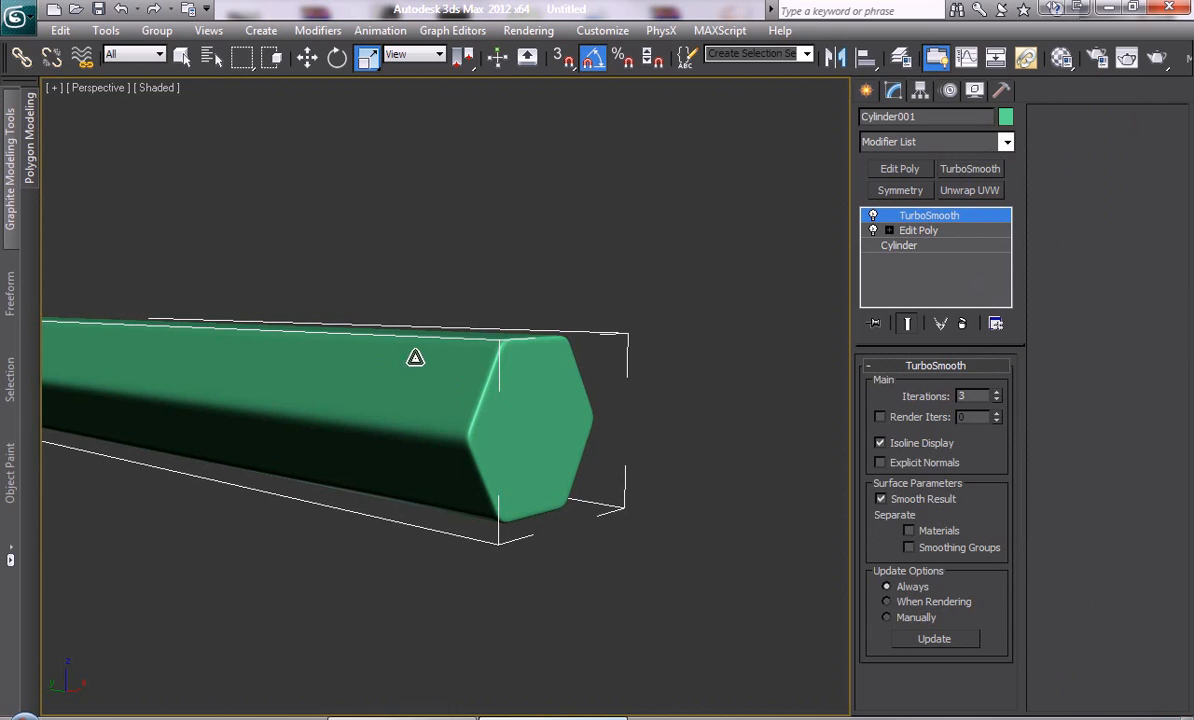
Enable Explicit Normals in TurboSmooth and check the smoothed rear end, tip and scalloped transition
{"action": "middle_click_drag", "start_coordinate": [413, 354], "coordinate": [800, 440], "text": "alt"}
{"action": "left_click", "coordinate": [880, 463]}
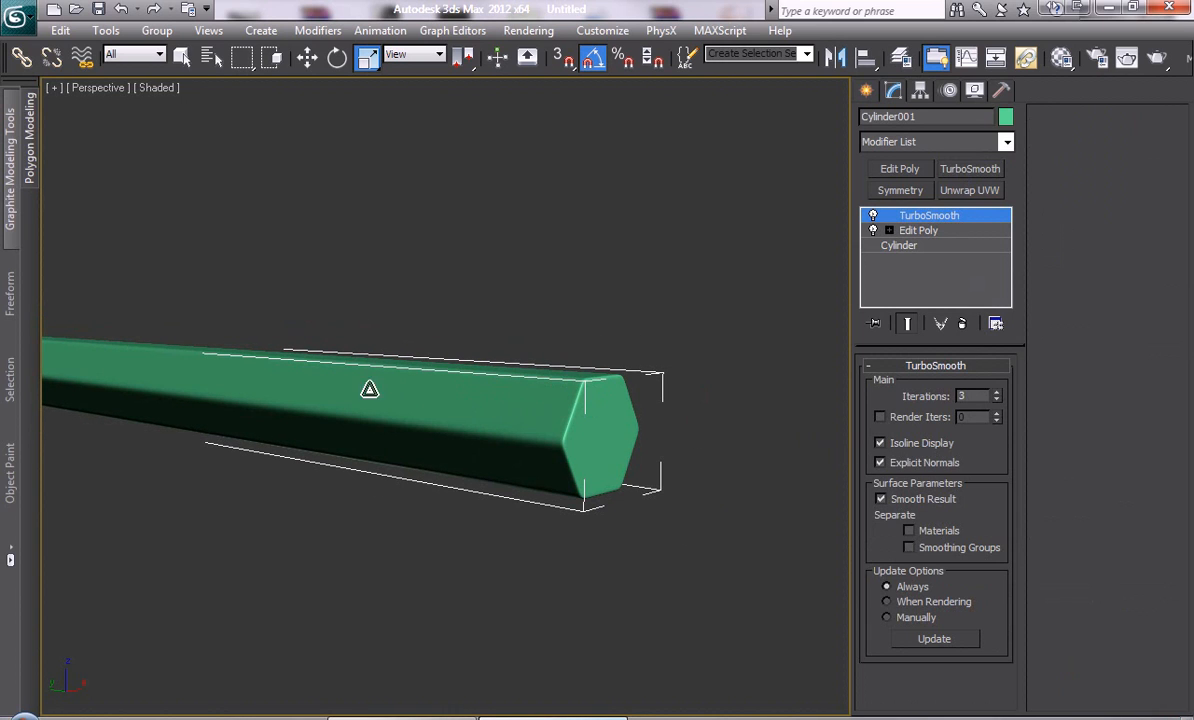
{"action": "middle_click_drag", "start_coordinate": [373, 389], "coordinate": [576, 418], "text": "alt"}
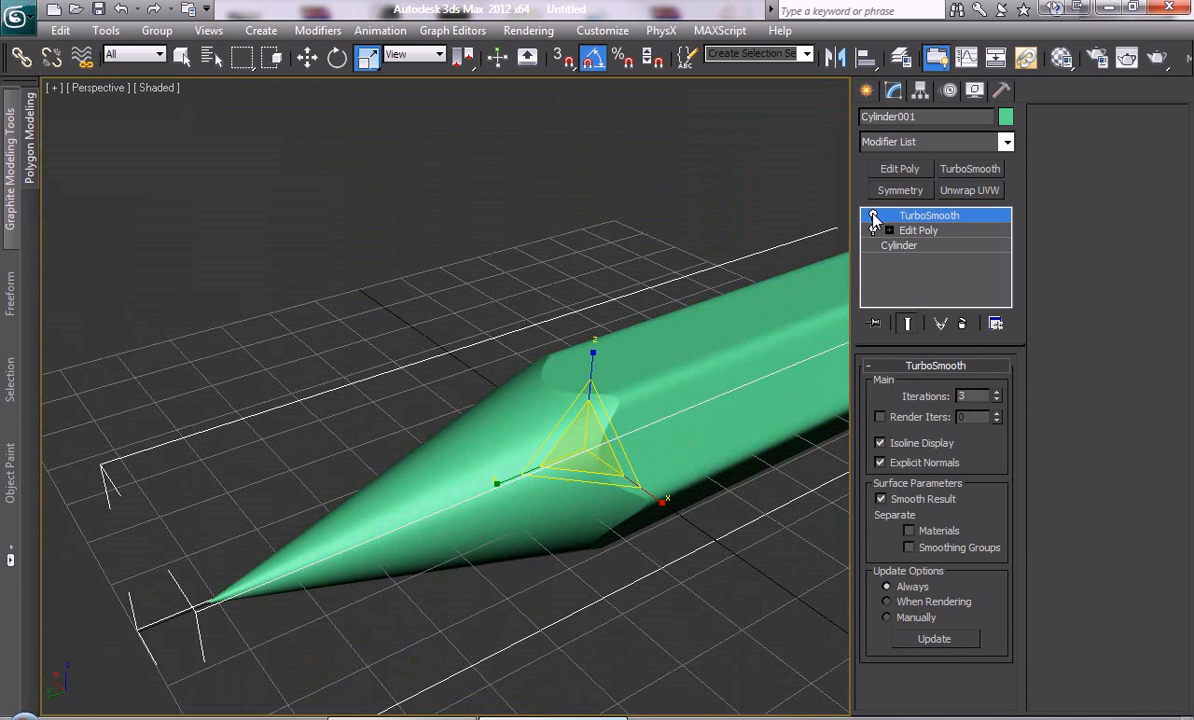
{"action": "middle_click_drag", "start_coordinate": [688, 525], "coordinate": [642, 317], "text": "alt"}
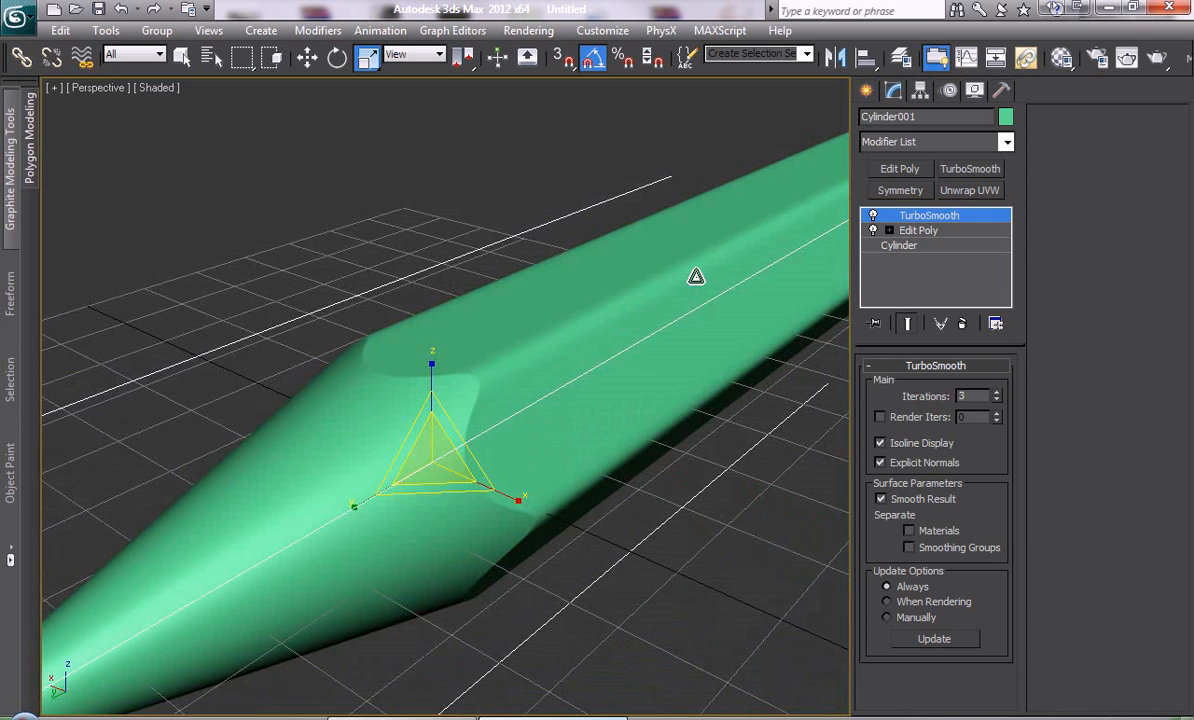
Show edged faces, switch off the TurboSmooth modifier, and return to the Edit Poly level
{"action": "key", "text": "F4"}
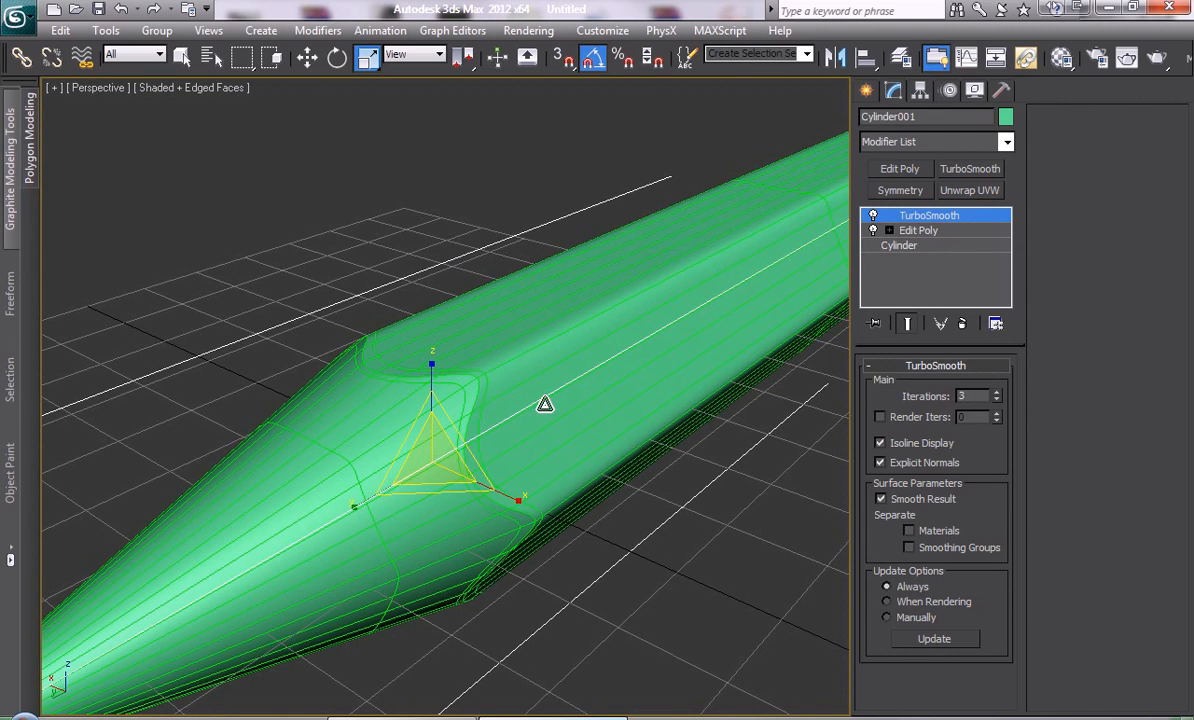
{"action": "left_click", "coordinate": [873, 216]}
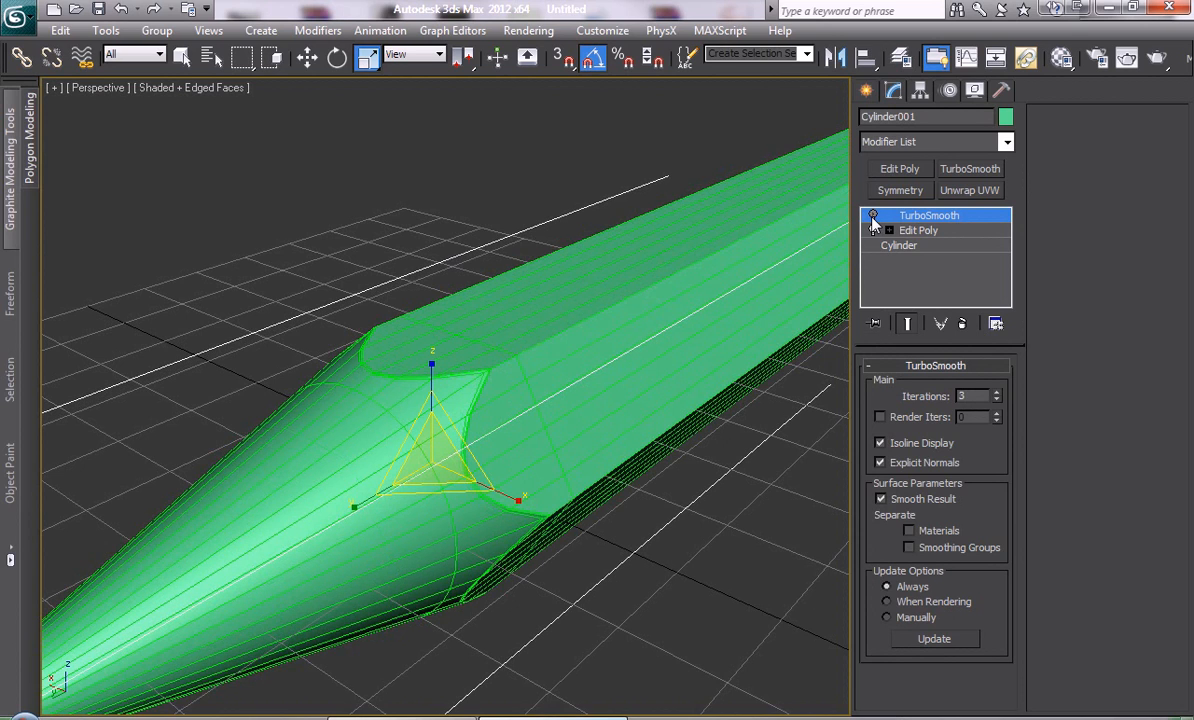
{"action": "left_click", "coordinate": [897, 233]}
{"action": "middle_click_drag", "start_coordinate": [677, 288], "coordinate": [720, 345], "text": "alt"}
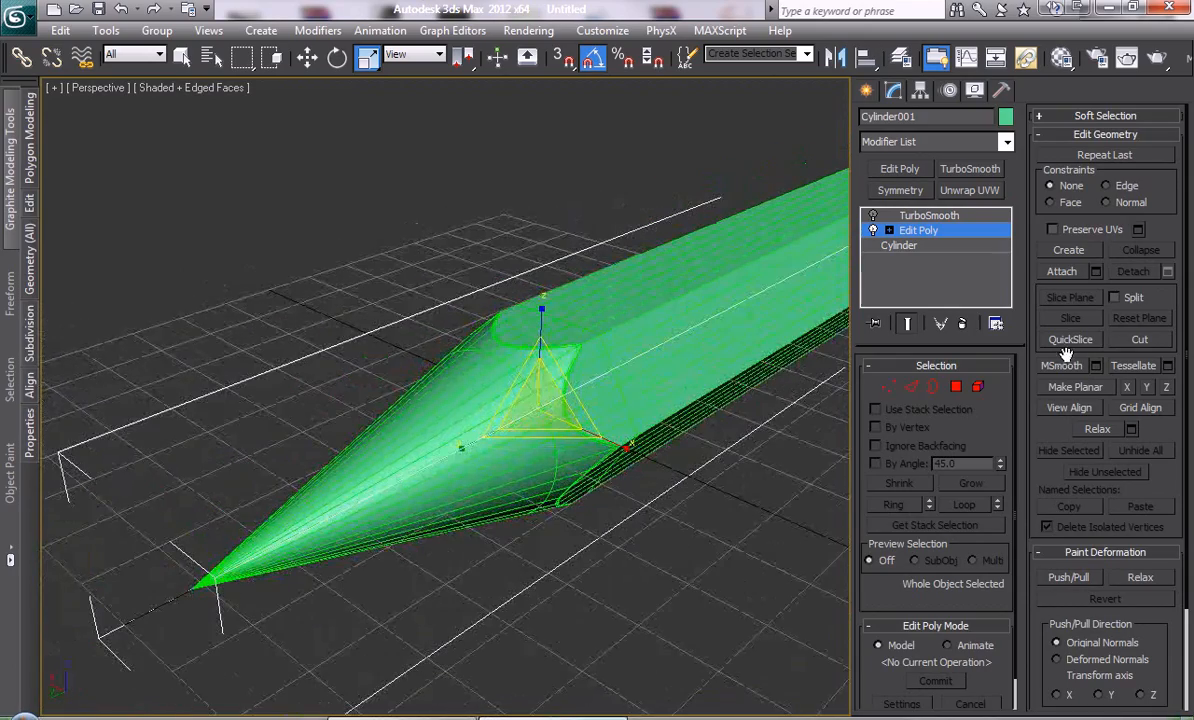
Select the sharpened tip's polygons and grow the selection up to the scalloped border with the body
{"action": "left_click", "coordinate": [955, 388]}
{"action": "left_click_drag", "start_coordinate": [150, 487], "coordinate": [314, 640]}
{"action": "middle_click_drag", "start_coordinate": [314, 640], "coordinate": [665, 630], "text": "alt"}
{"action": "left_click", "coordinate": [971, 486]}
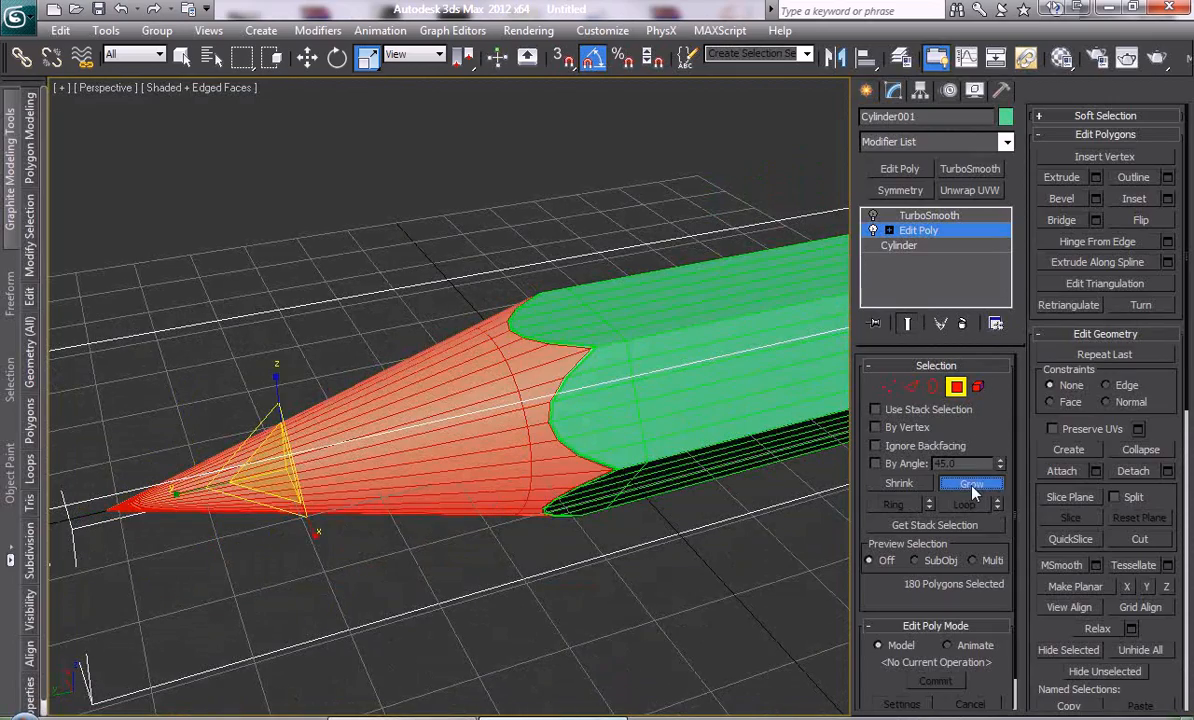
{"action": "left_click", "coordinate": [971, 486]}
{"action": "scroll", "coordinate": [688, 453], "scroll_direction": "up", "scroll_amount": 5}
{"action": "middle_click_drag", "start_coordinate": [648, 490], "coordinate": [301, 430]}
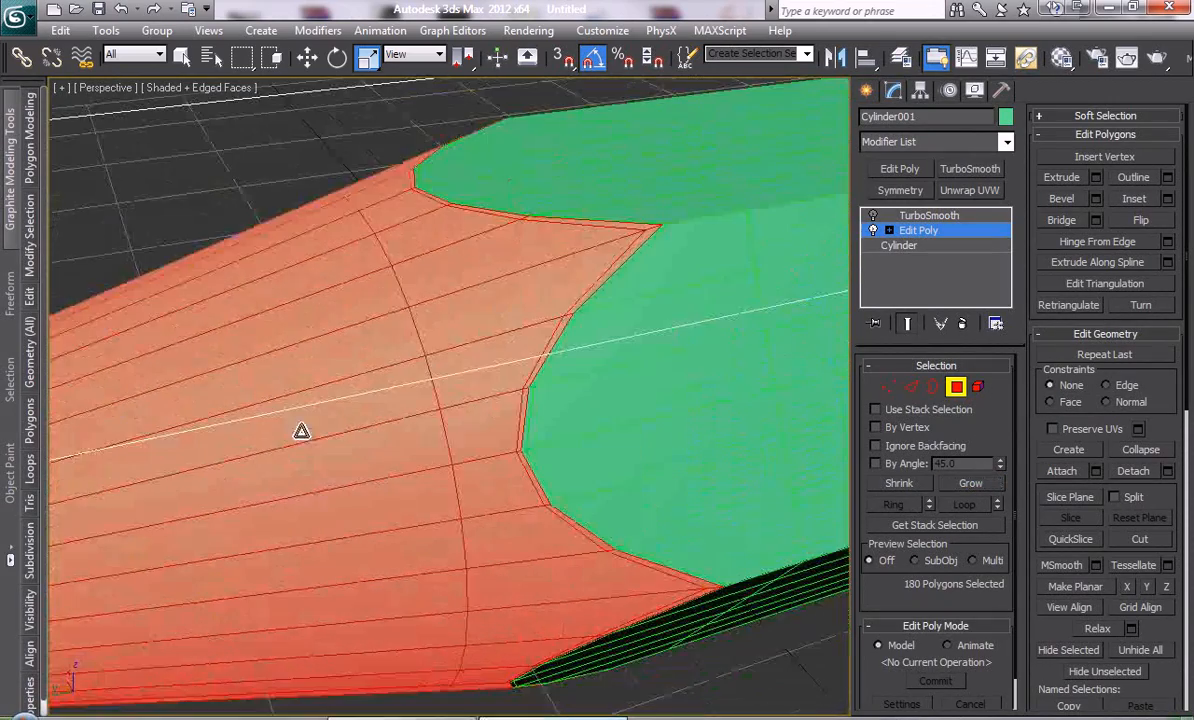
{"action": "scroll", "coordinate": [565, 365], "scroll_direction": "up", "scroll_amount": 2}
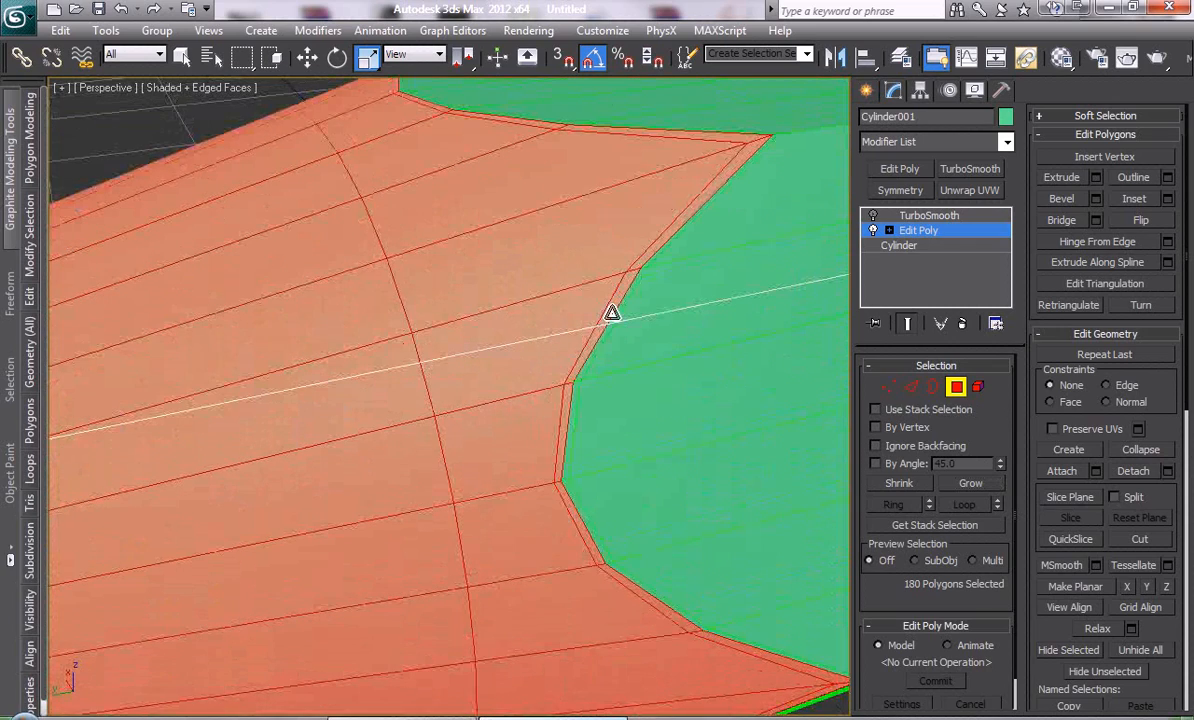
{"action": "scroll", "coordinate": [410, 470], "scroll_direction": "down", "scroll_amount": 1}
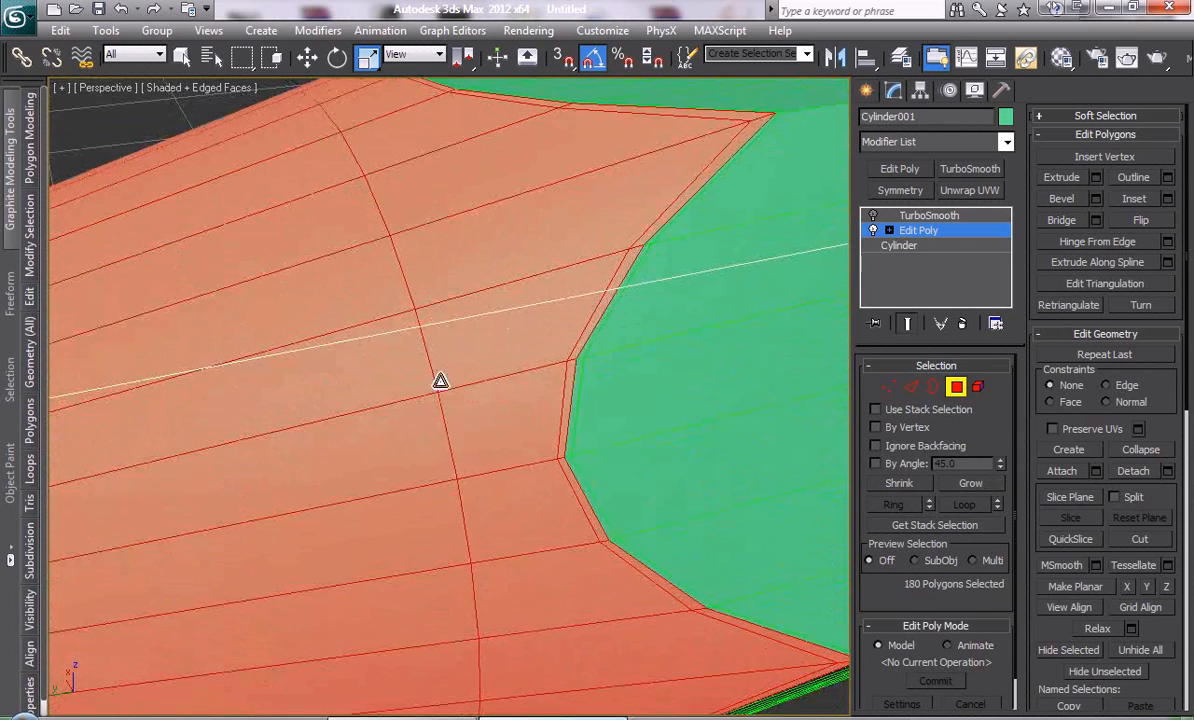
Compare the scalloped border of the selected tip with TurboSmooth on and off
{"action": "left_click", "coordinate": [873, 216]}
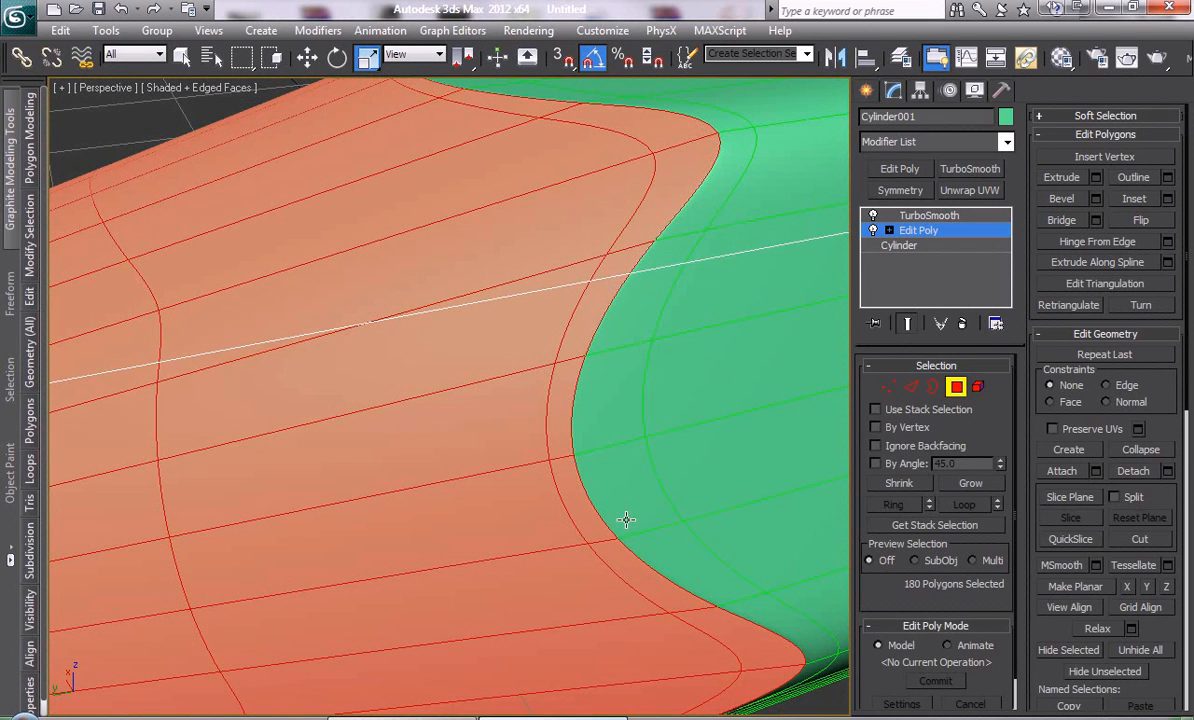
{"action": "left_click", "coordinate": [873, 215]}
{"action": "middle_click_drag", "start_coordinate": [612, 290], "coordinate": [588, 270], "text": "alt"}
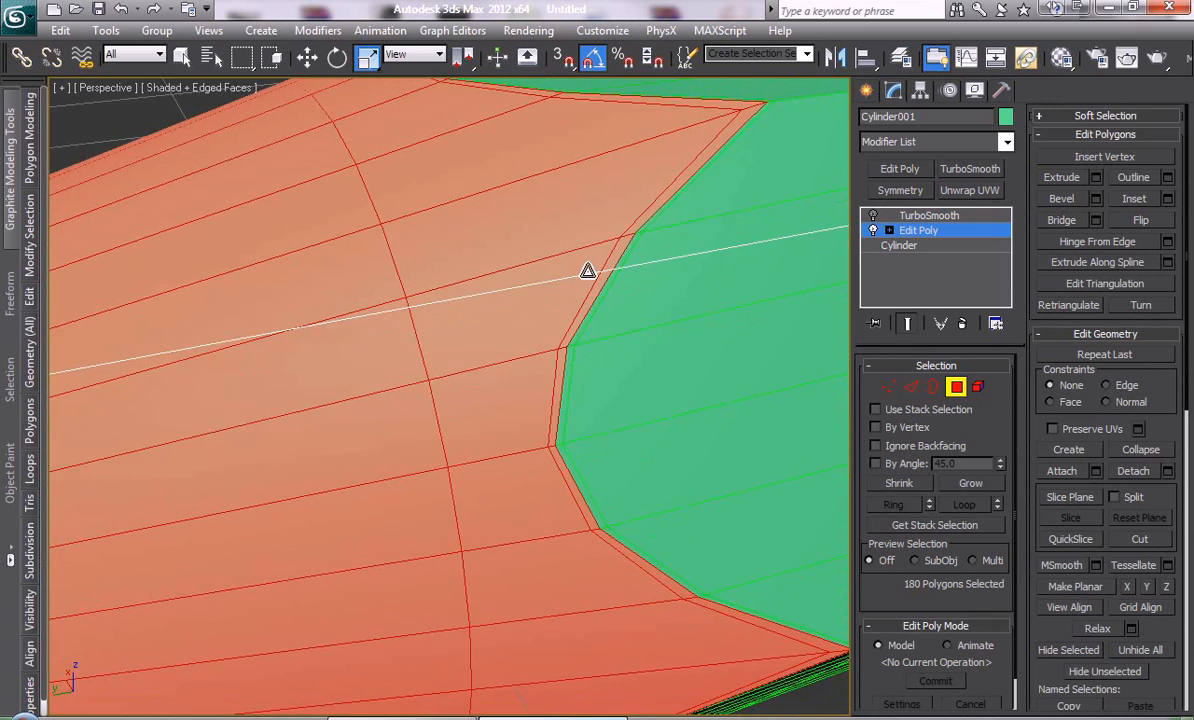
{"action": "scroll", "coordinate": [635, 351], "scroll_direction": "down", "scroll_amount": 4}
Select all polygons of the pencil and assign them material ID 1
{"action": "left_click_drag", "start_coordinate": [1156, 686], "coordinate": [1138, 86]}
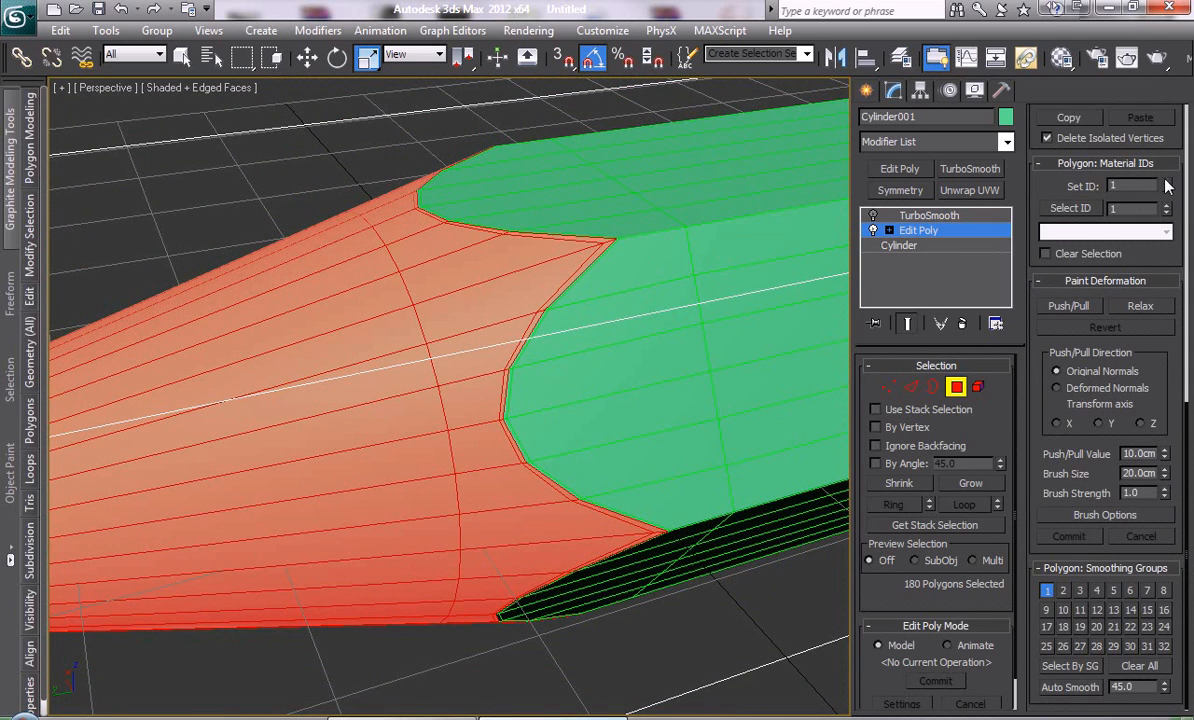
{"action": "middle_click_drag", "start_coordinate": [530, 259], "coordinate": [498, 288]}
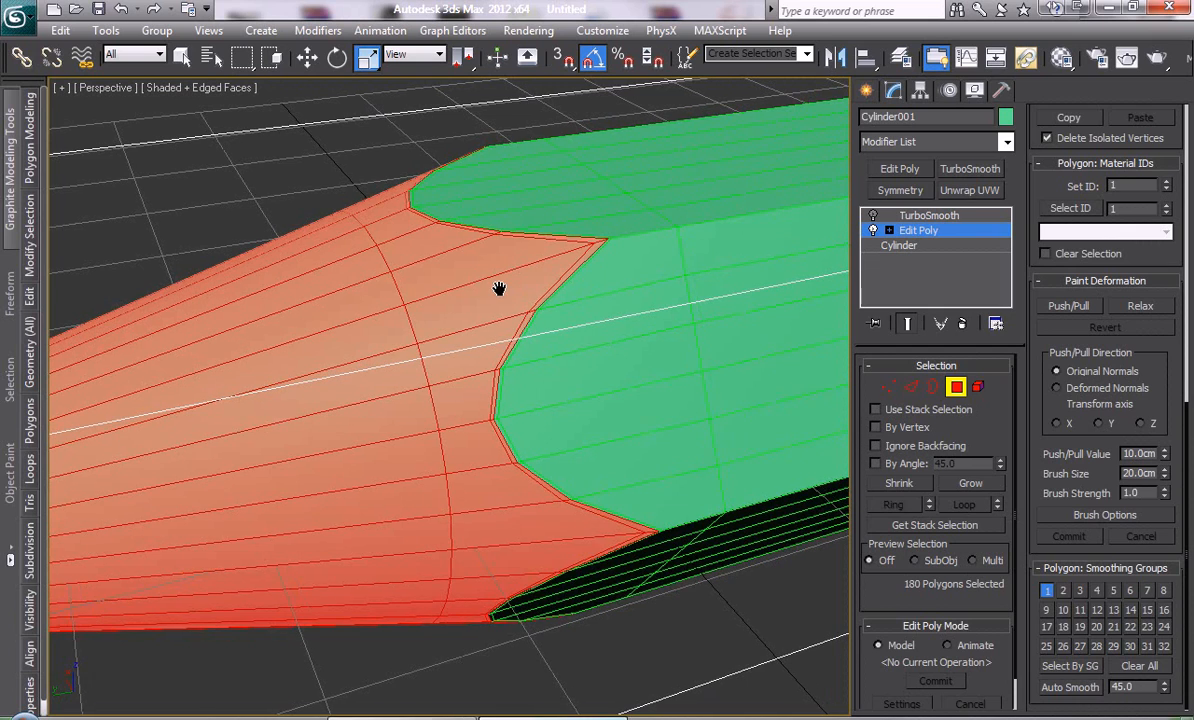
{"action": "key", "text": "ctrl+a"}
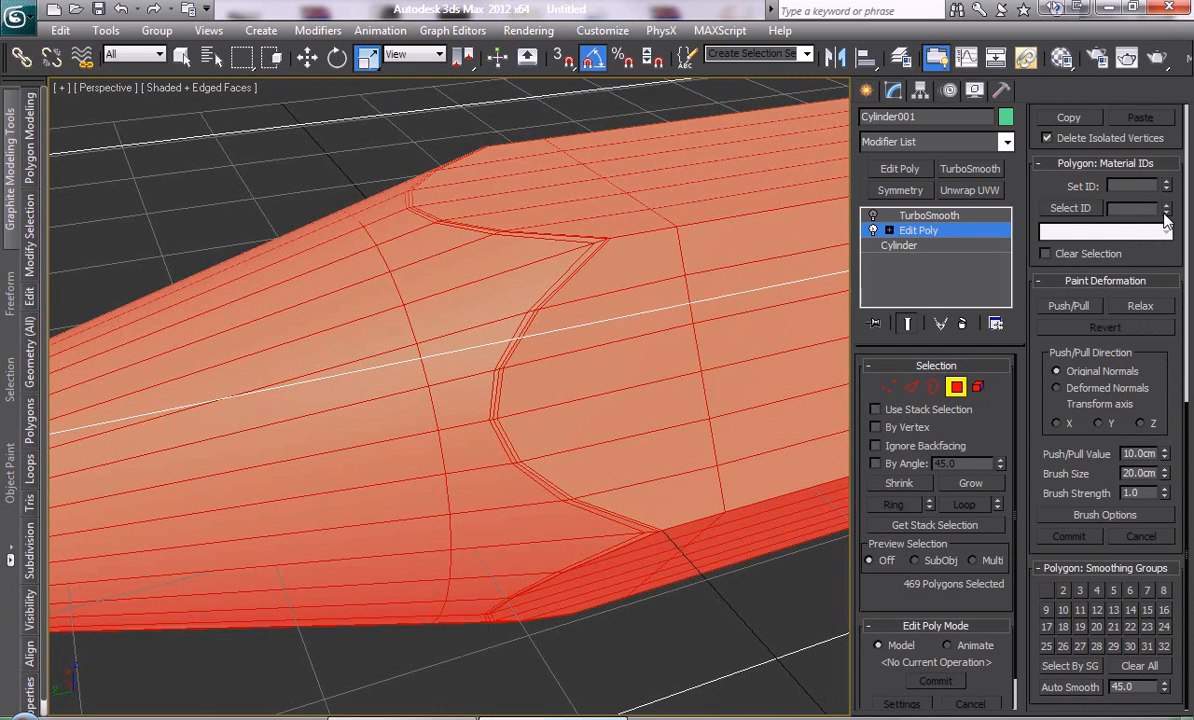
{"action": "left_click", "coordinate": [1165, 182]}
Select the sharpened tip's polygons up to the scalloped border and assign them material ID 2
{"action": "scroll", "coordinate": [500, 254], "scroll_direction": "down", "scroll_amount": 5}
{"action": "left_click_drag", "start_coordinate": [144, 365], "coordinate": [320, 505]}
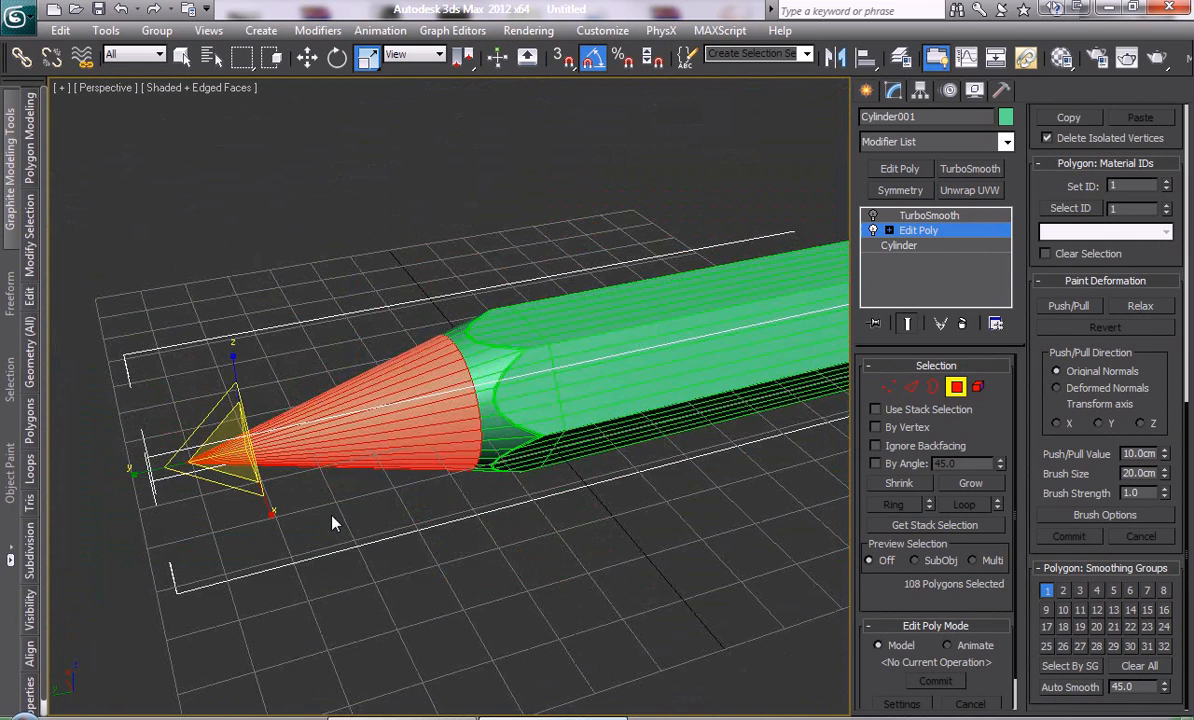
{"action": "left_click", "coordinate": [968, 486]}
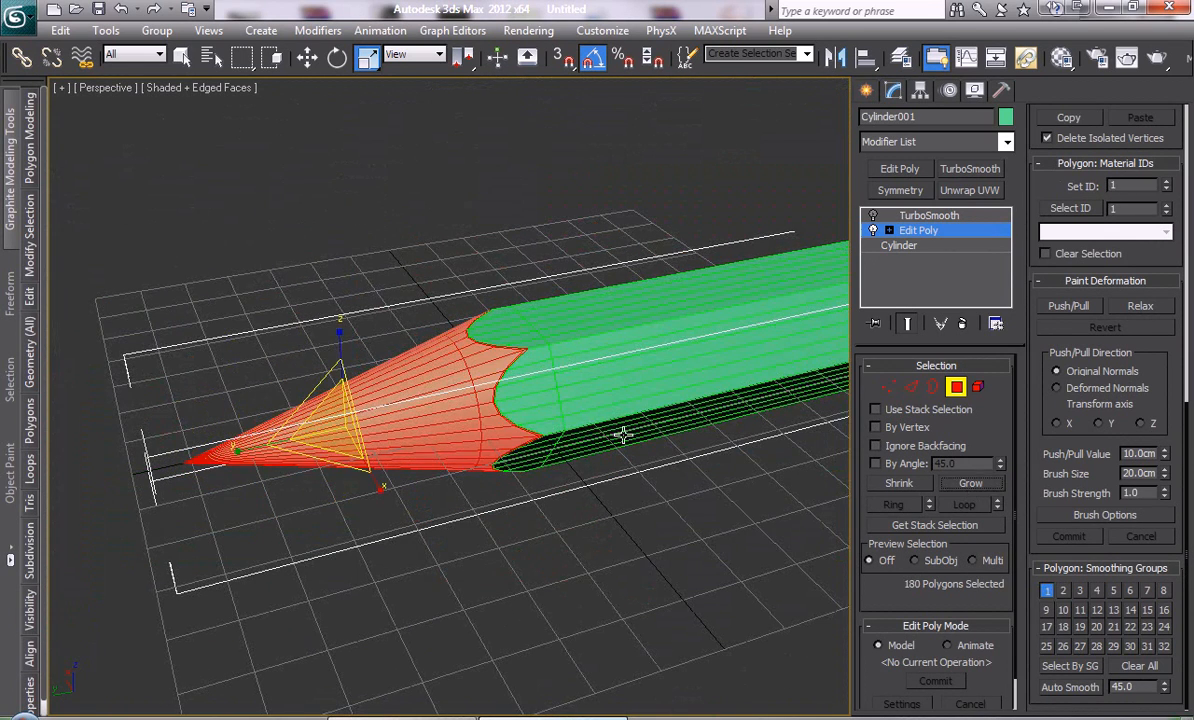
{"action": "scroll", "coordinate": [600, 415], "scroll_direction": "up", "scroll_amount": 4}
{"action": "scroll", "coordinate": [651, 421], "scroll_direction": "up", "scroll_amount": 2}
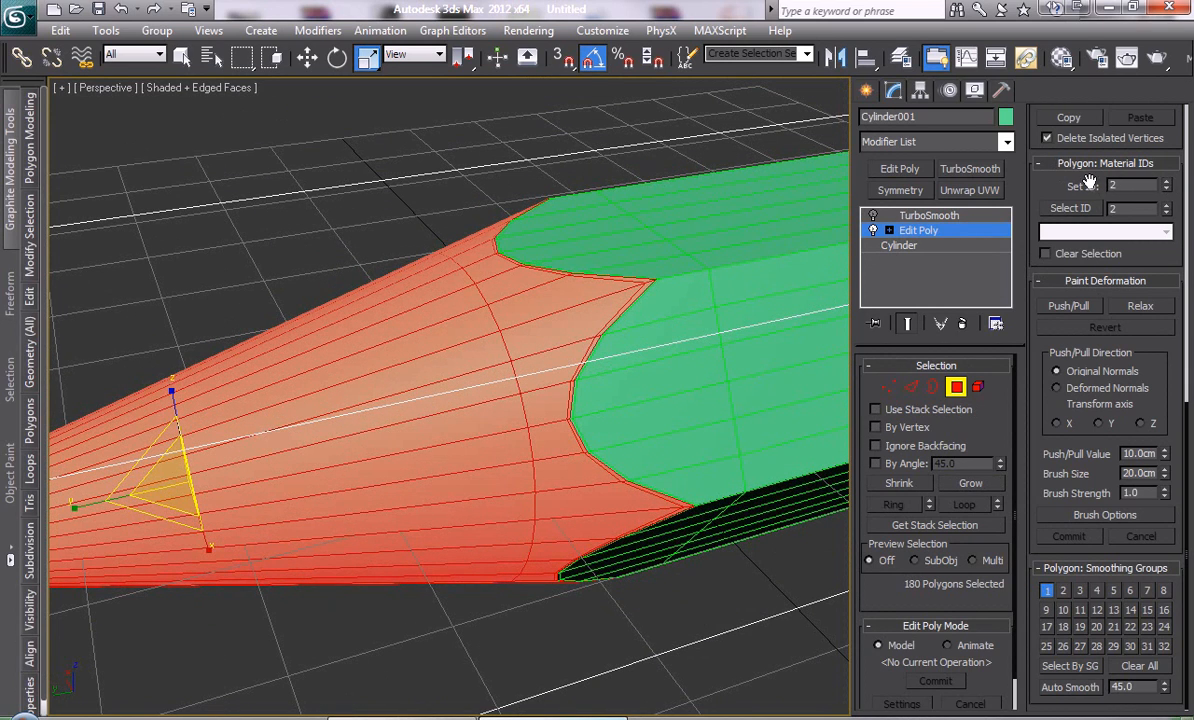
{"action": "mouse_move", "coordinate": [1042, 183]}
{"action": "left_mouse_down"}
{"action": "mouse_move", "coordinate": [1029, 547]}
{"action": "mouse_move", "coordinate": [1045, 716]}
{"action": "mouse_move", "coordinate": [1040, 330]}
{"action": "mouse_move", "coordinate": [1042, 377]}
{"action": "left_mouse_up"}
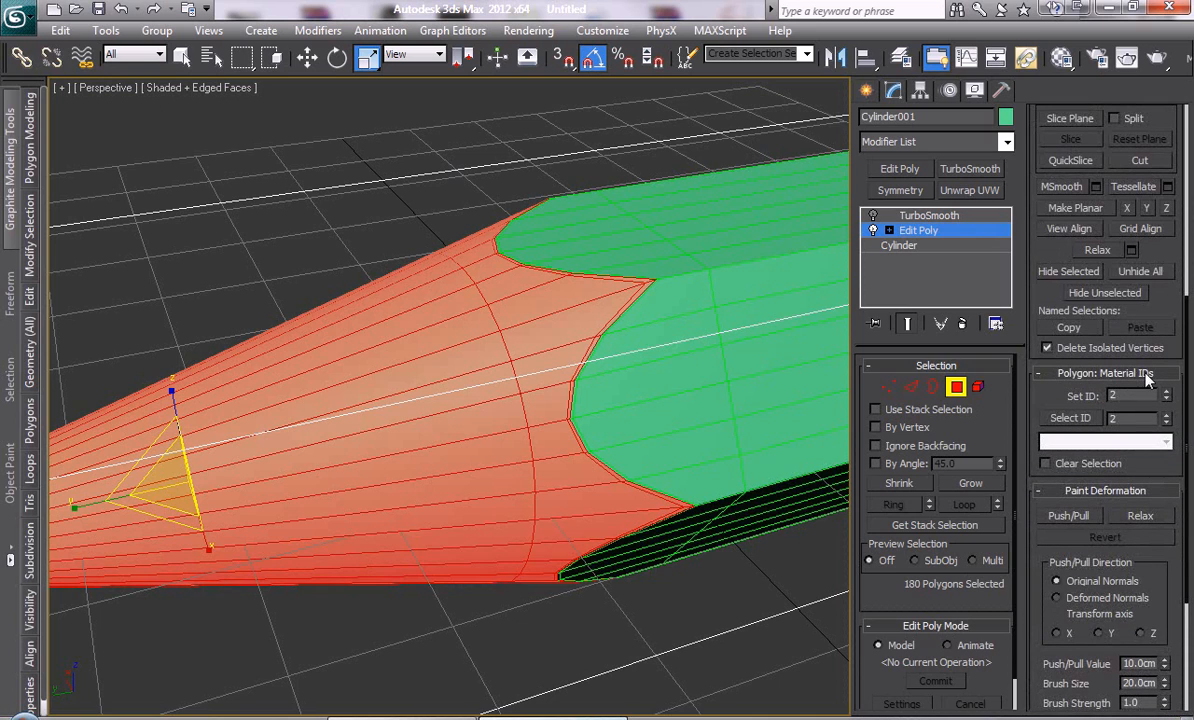
{"action": "left_click_drag", "start_coordinate": [1044, 407], "coordinate": [1040, 370]}
{"action": "middle_click_drag", "start_coordinate": [709, 318], "coordinate": [741, 355], "text": "alt"}
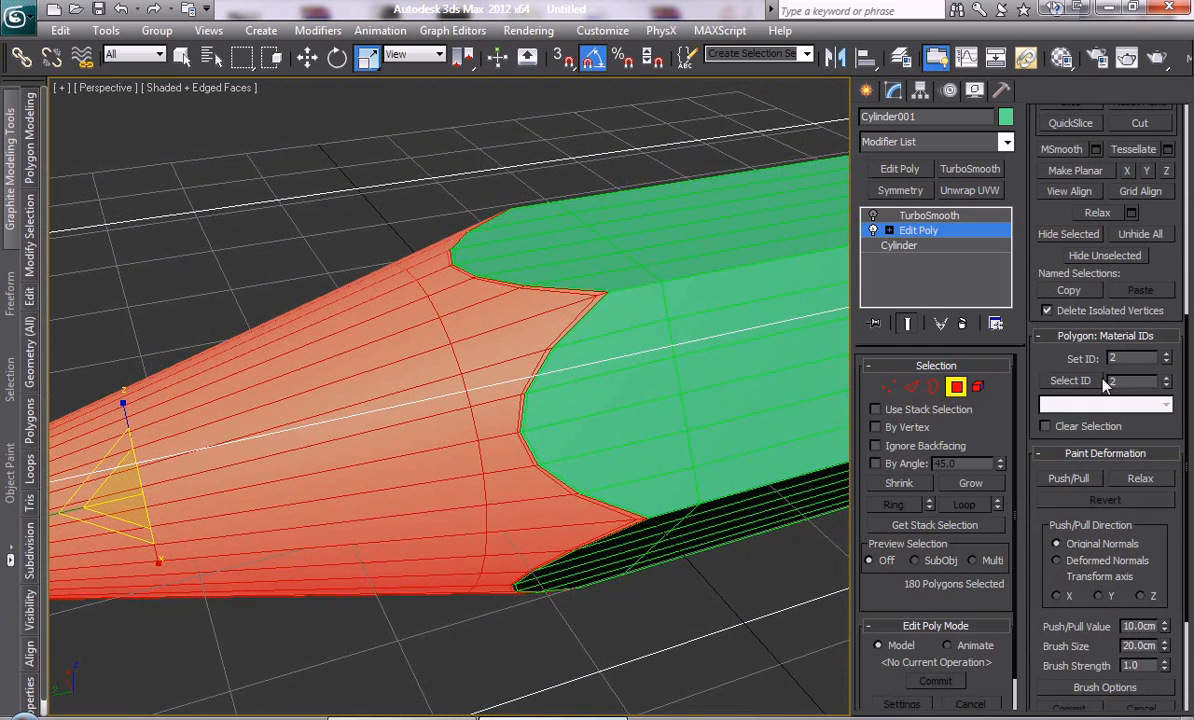
Leave polygon editing of the pencil and display it shaded without edged faces
{"action": "mouse_move", "coordinate": [533, 360]}
{"action": "middle_mouse_down", "text": "alt"}
{"action": "mouse_move", "coordinate": [482, 368]}
{"action": "mouse_move", "coordinate": [498, 373]}
{"action": "middle_mouse_up", "text": "alt"}
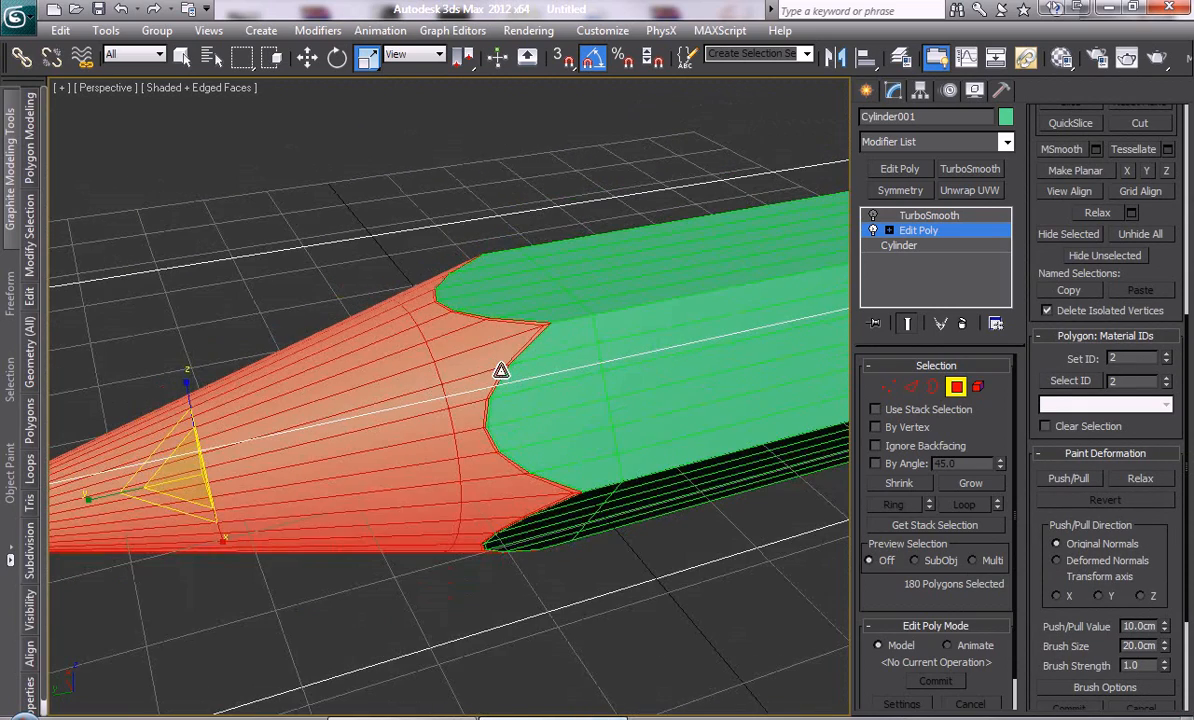
{"action": "middle_click_drag", "start_coordinate": [579, 376], "coordinate": [628, 368]}
{"action": "scroll", "coordinate": [672, 370], "scroll_direction": "down", "scroll_amount": 3}
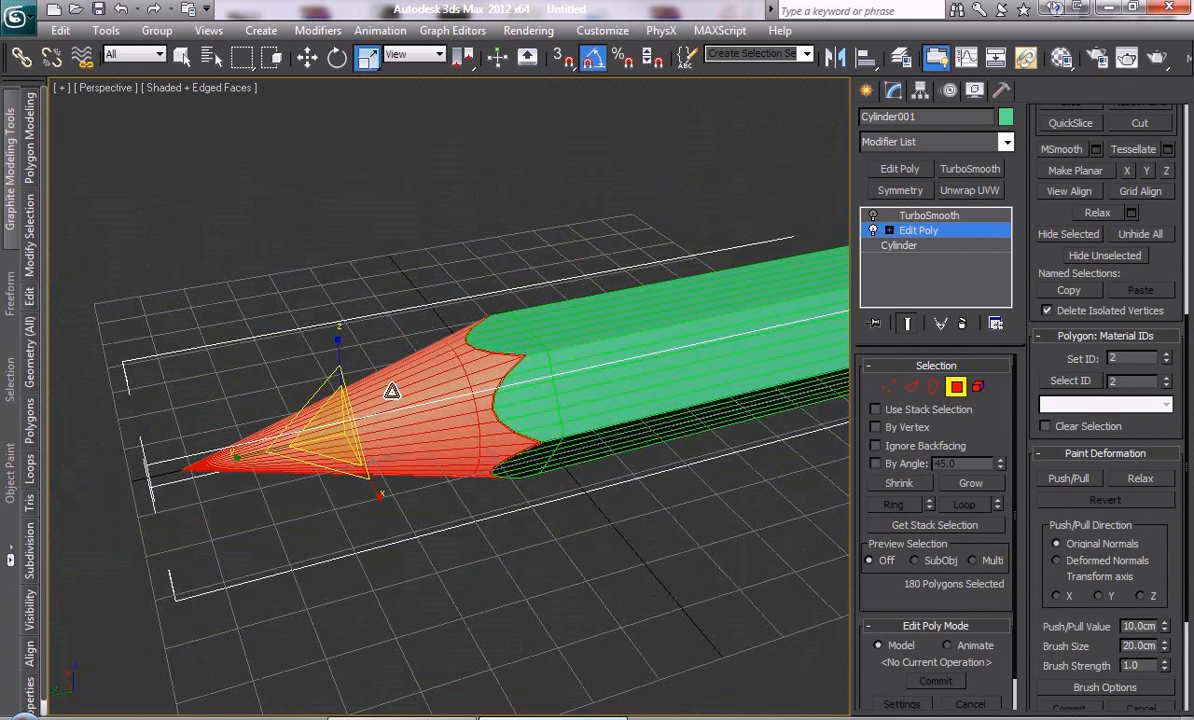
{"action": "middle_click_drag", "start_coordinate": [299, 348], "coordinate": [267, 252], "text": "alt"}
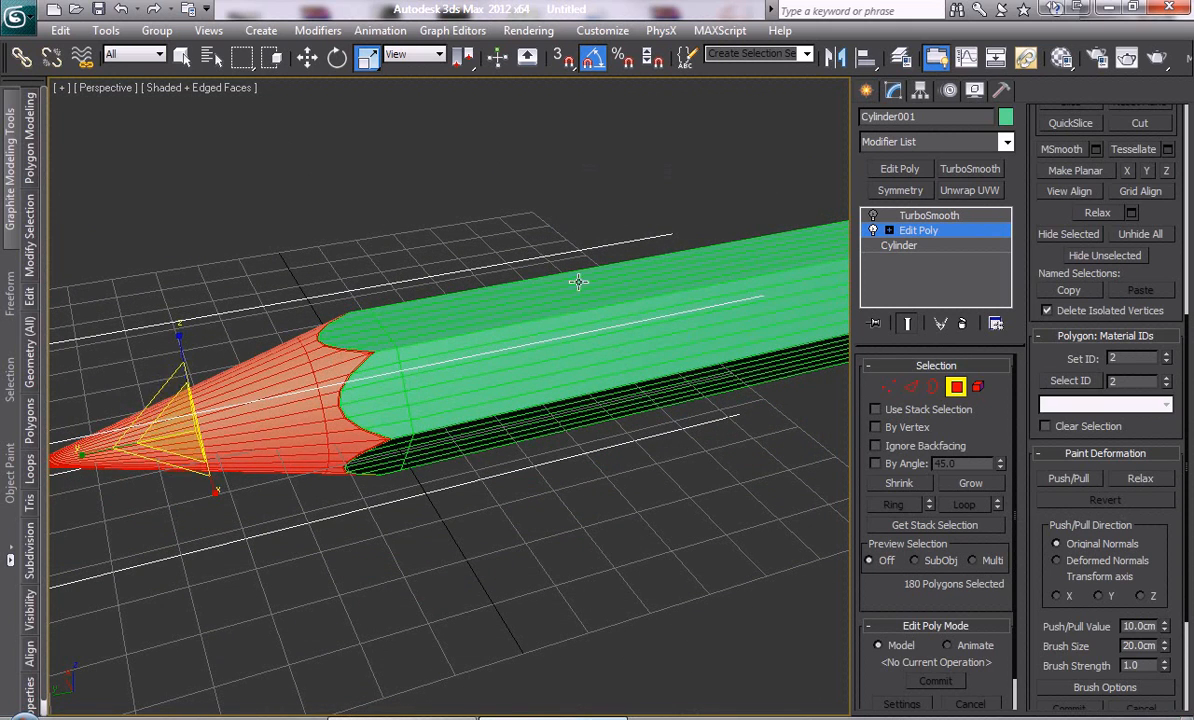
{"action": "mouse_move", "coordinate": [410, 537]}
{"action": "middle_mouse_down", "text": "alt"}
{"action": "mouse_move", "coordinate": [459, 535]}
{"action": "mouse_move", "coordinate": [619, 629]}
{"action": "mouse_move", "coordinate": [627, 600]}
{"action": "mouse_move", "coordinate": [562, 565]}
{"action": "mouse_move", "coordinate": [543, 594]}
{"action": "middle_mouse_up", "text": "alt"}
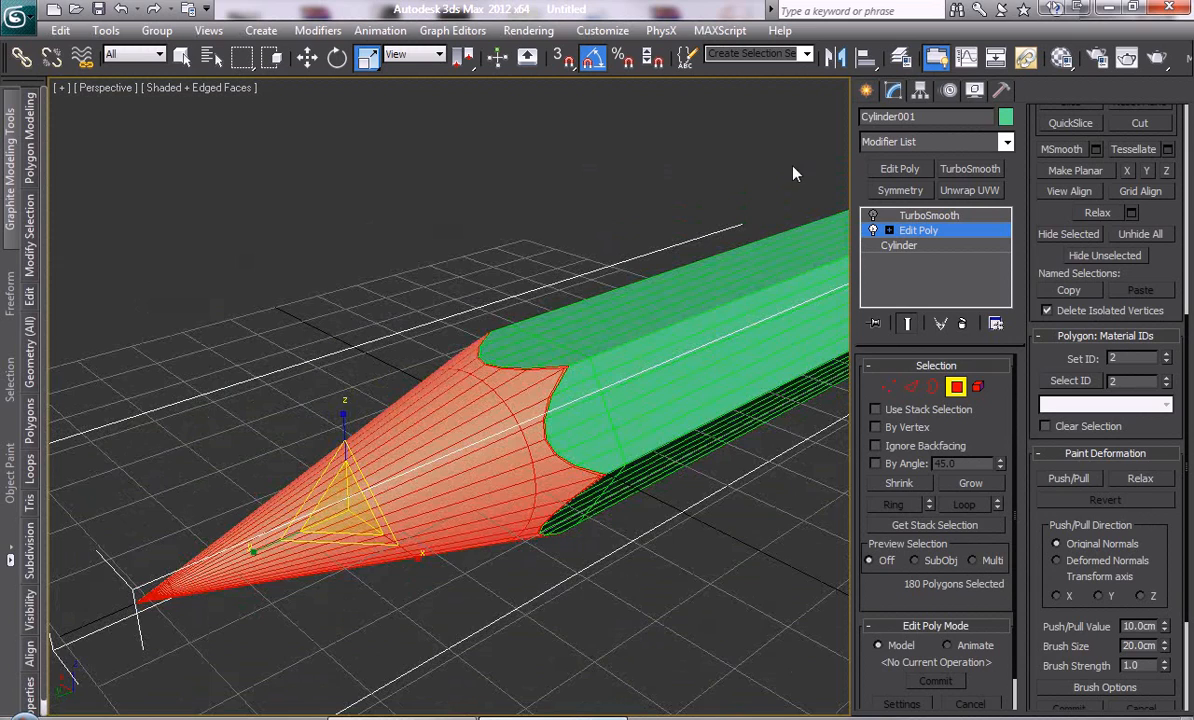
{"action": "left_click", "coordinate": [956, 388]}
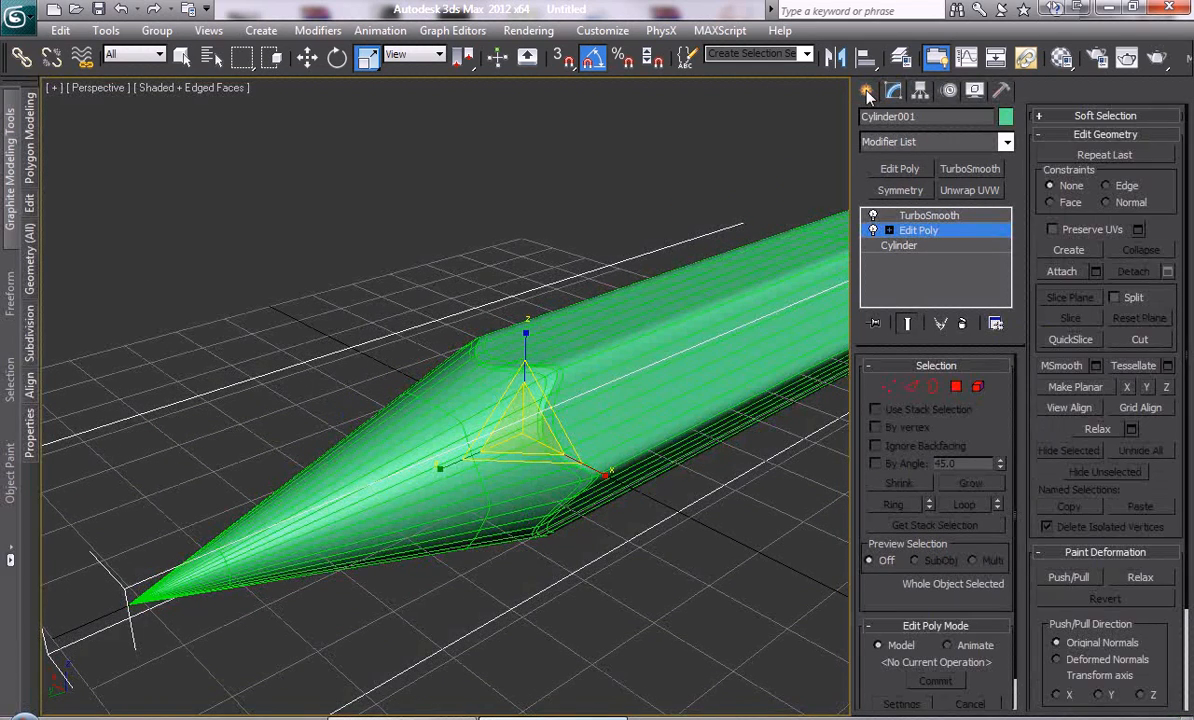
{"action": "left_click", "coordinate": [866, 92]}
{"action": "middle_click_drag", "start_coordinate": [754, 224], "coordinate": [658, 245], "text": "alt"}
{"action": "key", "text": "F4"}
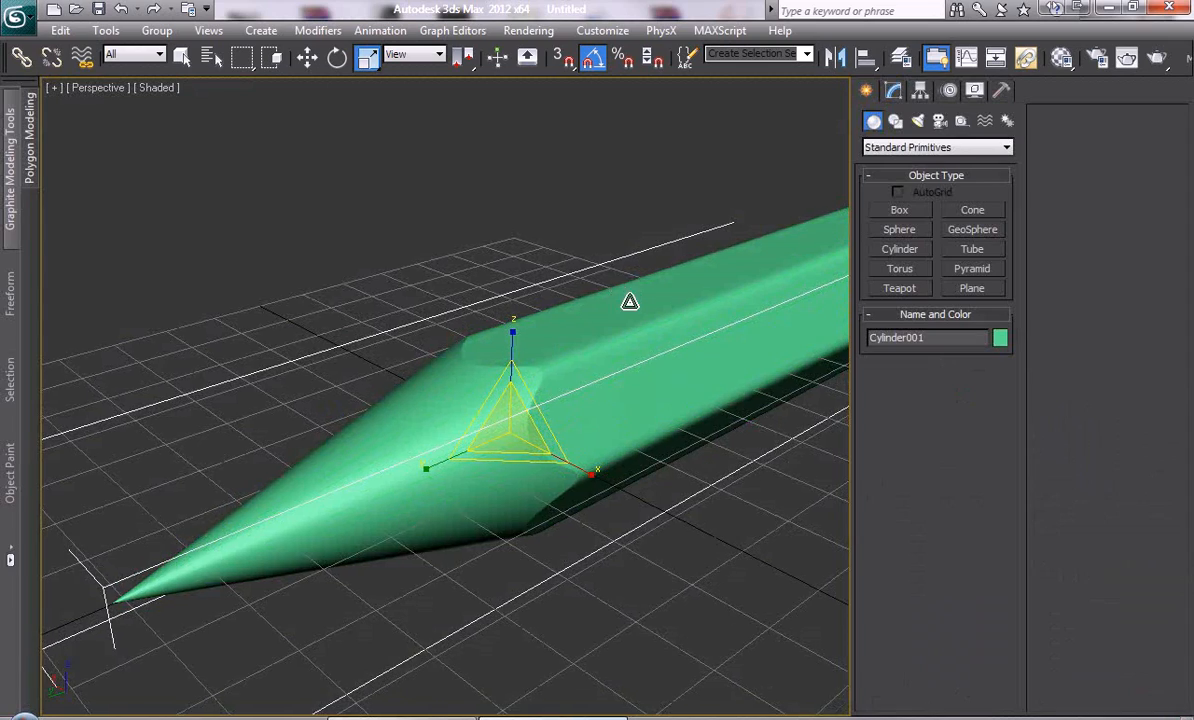
{"action": "scroll", "coordinate": [629, 301], "scroll_direction": "down", "scroll_amount": 2}
{"action": "middle_click_drag", "start_coordinate": [629, 301], "coordinate": [508, 348]}
{"action": "middle_click_drag", "start_coordinate": [618, 402], "coordinate": [440, 346], "text": "alt"}
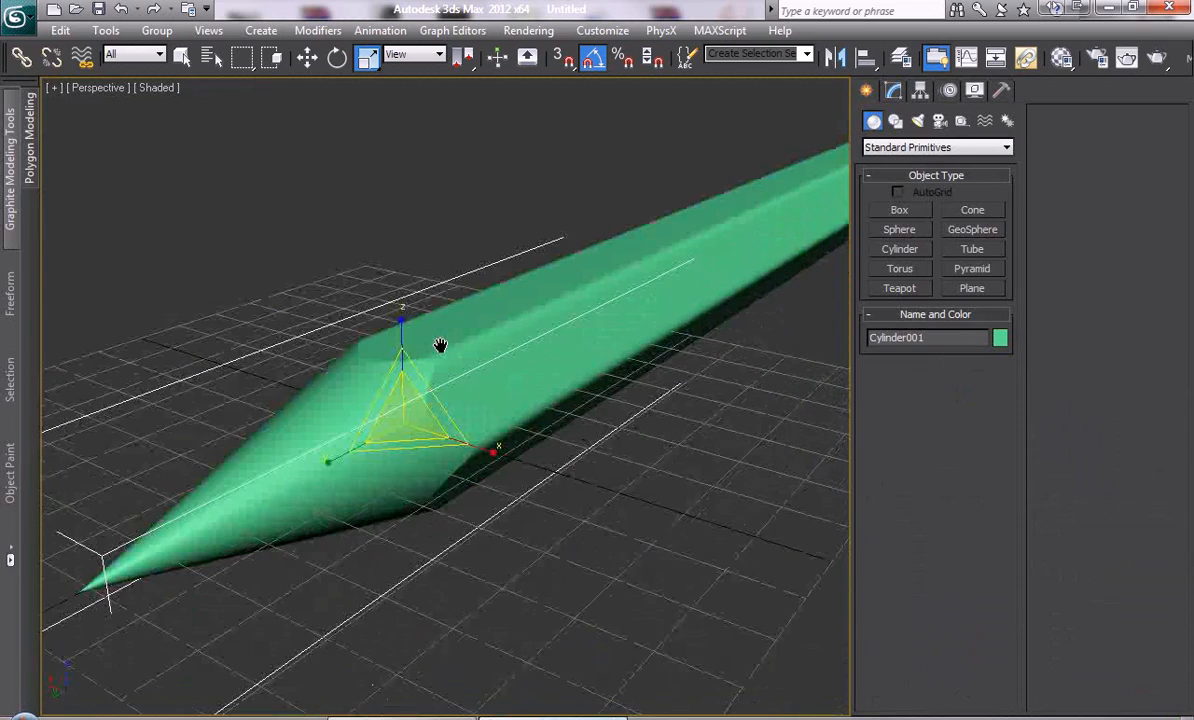
Convert the first sample material to Multi/Sub-Object and set its number of sub-materials to 2
{"action": "key", "text": "m"}
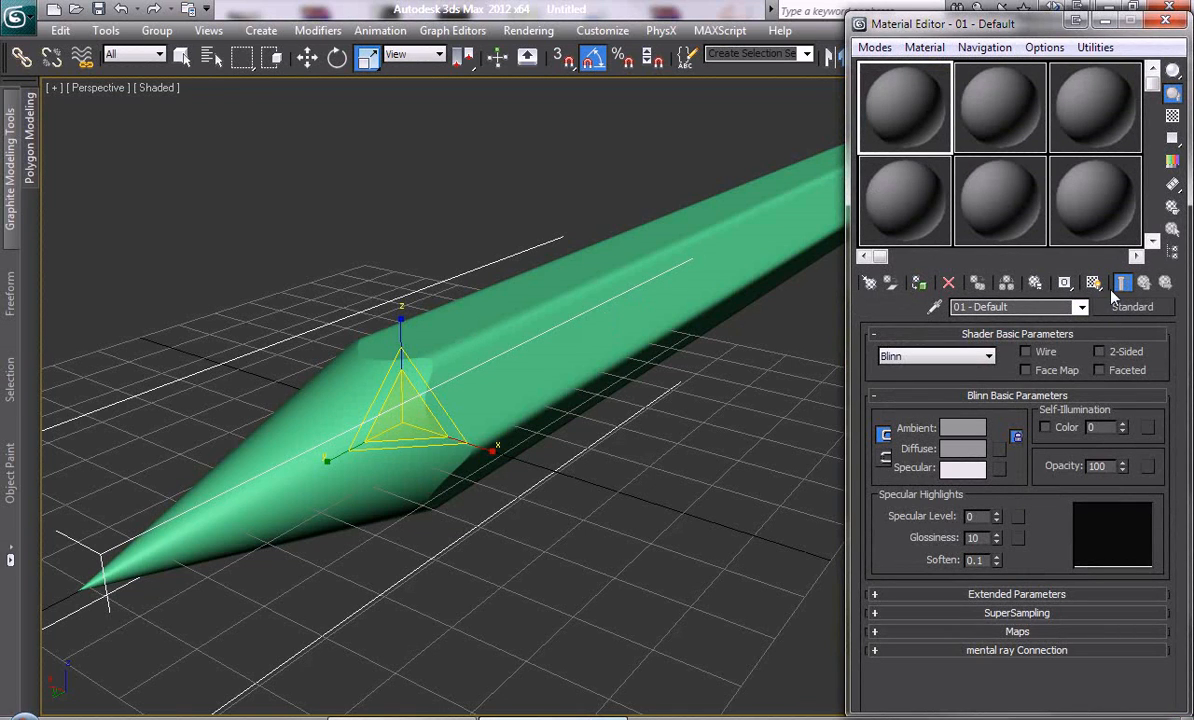
{"action": "left_click", "coordinate": [1110, 309]}
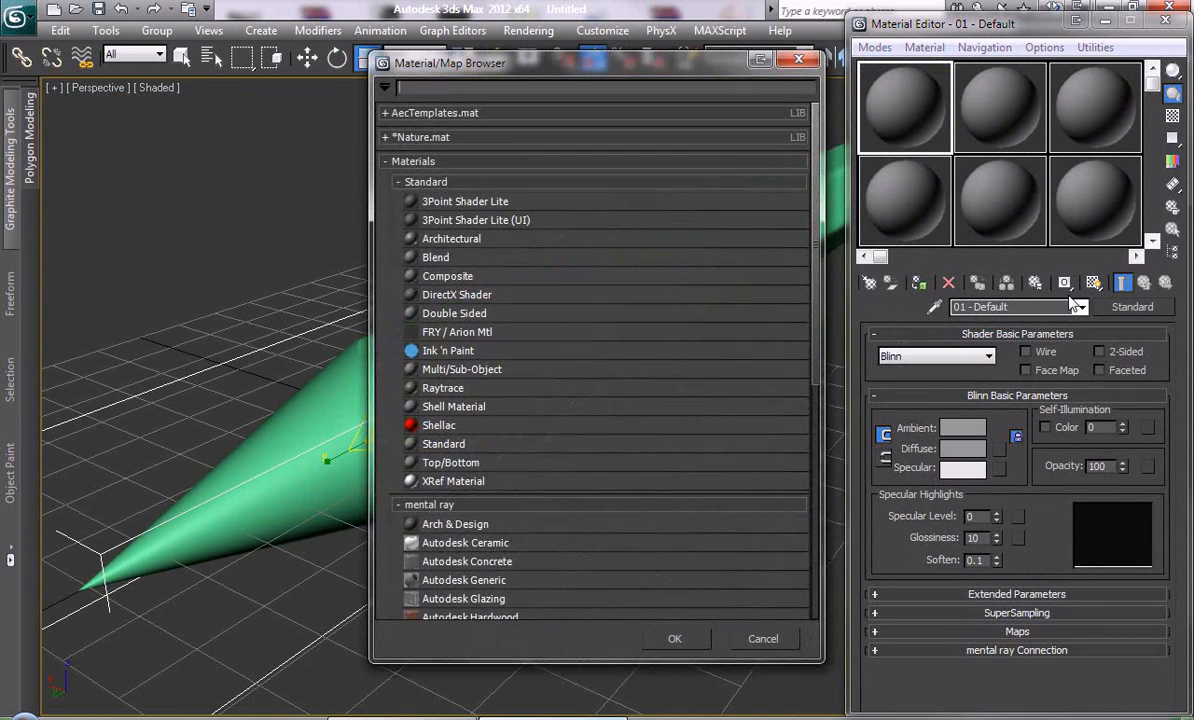
{"action": "double_click", "coordinate": [458, 373]}
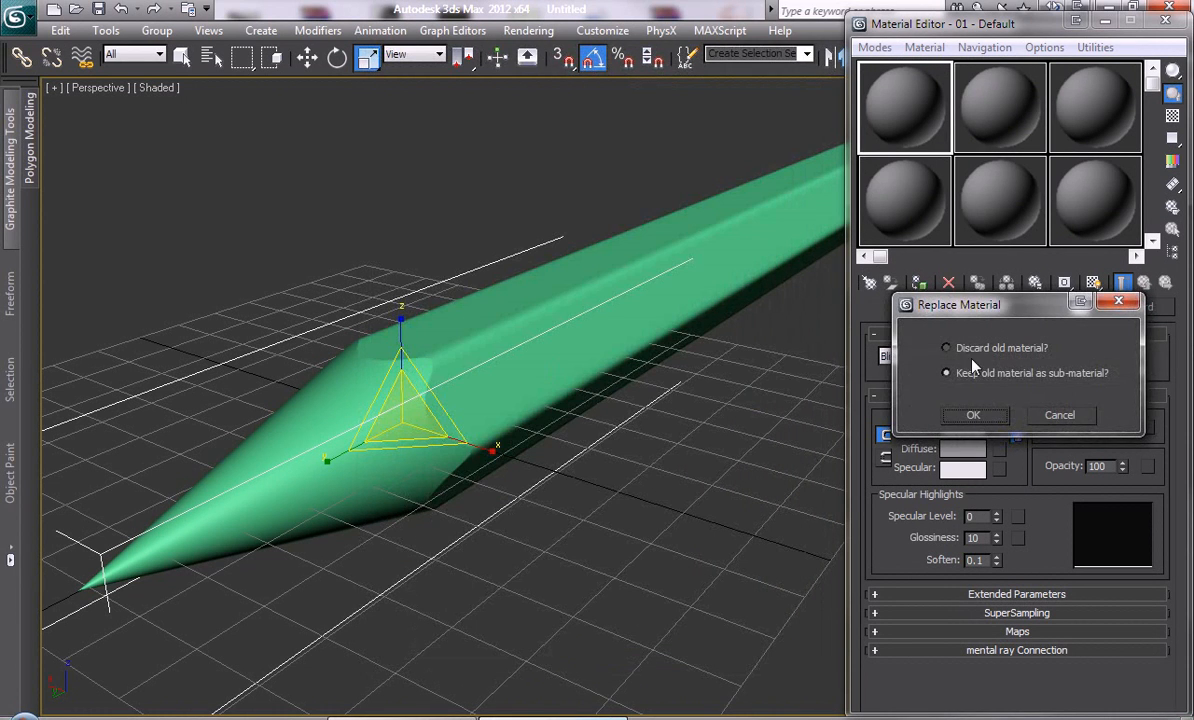
{"action": "left_click", "coordinate": [968, 415]}
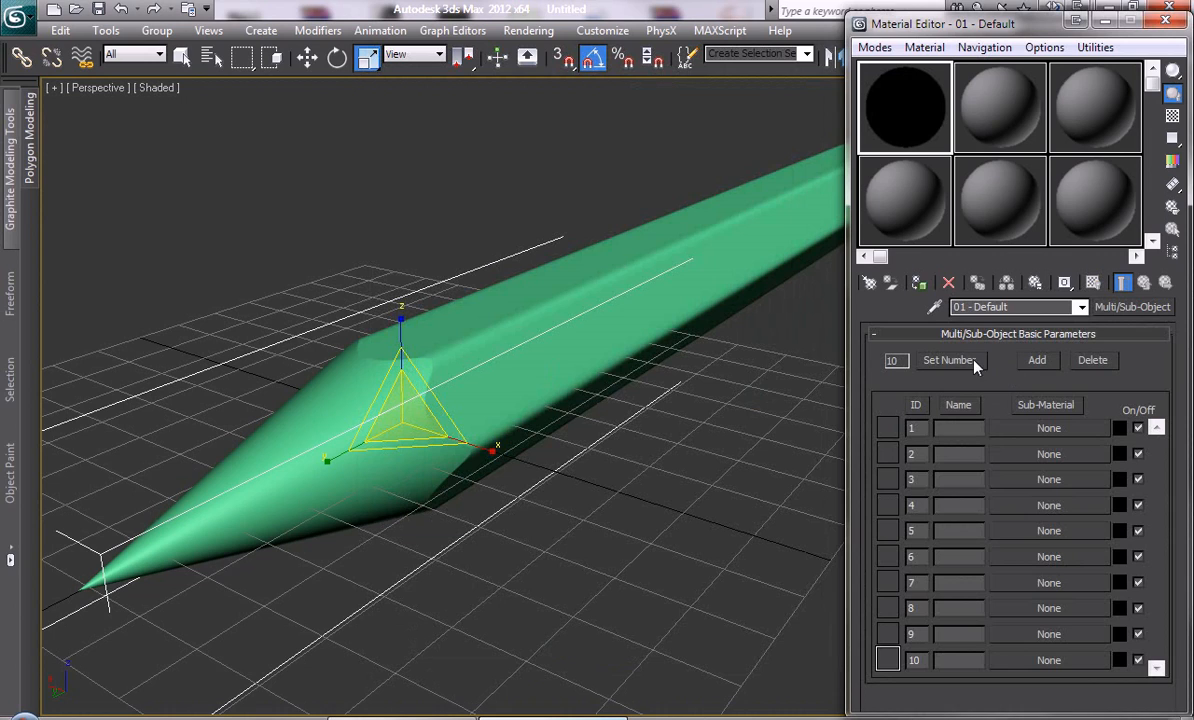
{"action": "left_click", "coordinate": [950, 360]}
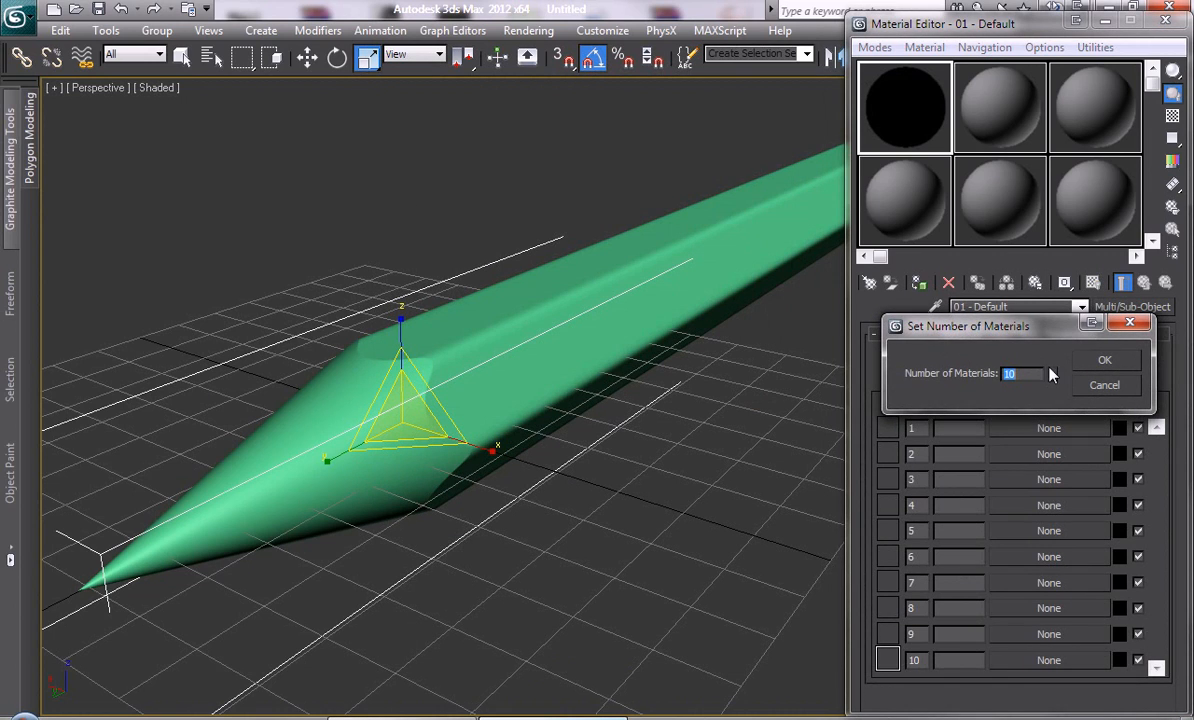
{"action": "type", "text": "2"}
{"action": "left_click", "coordinate": [1104, 360]}
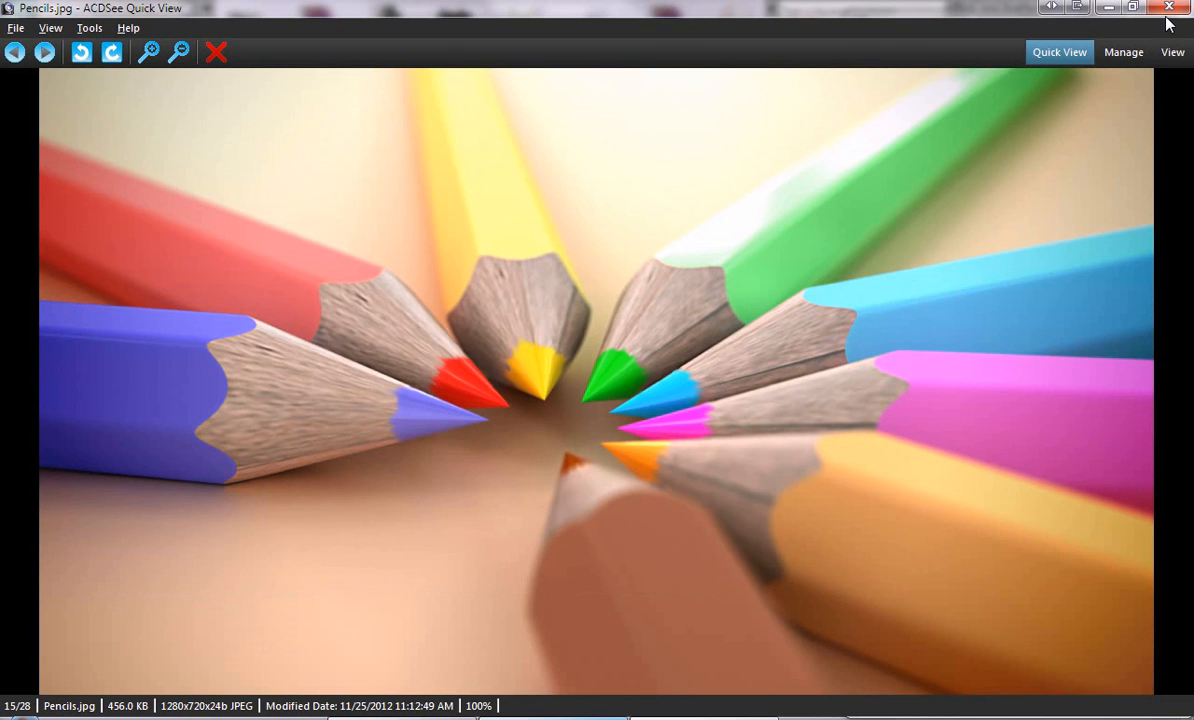
{"action": "left_click", "coordinate": [1169, 8]}
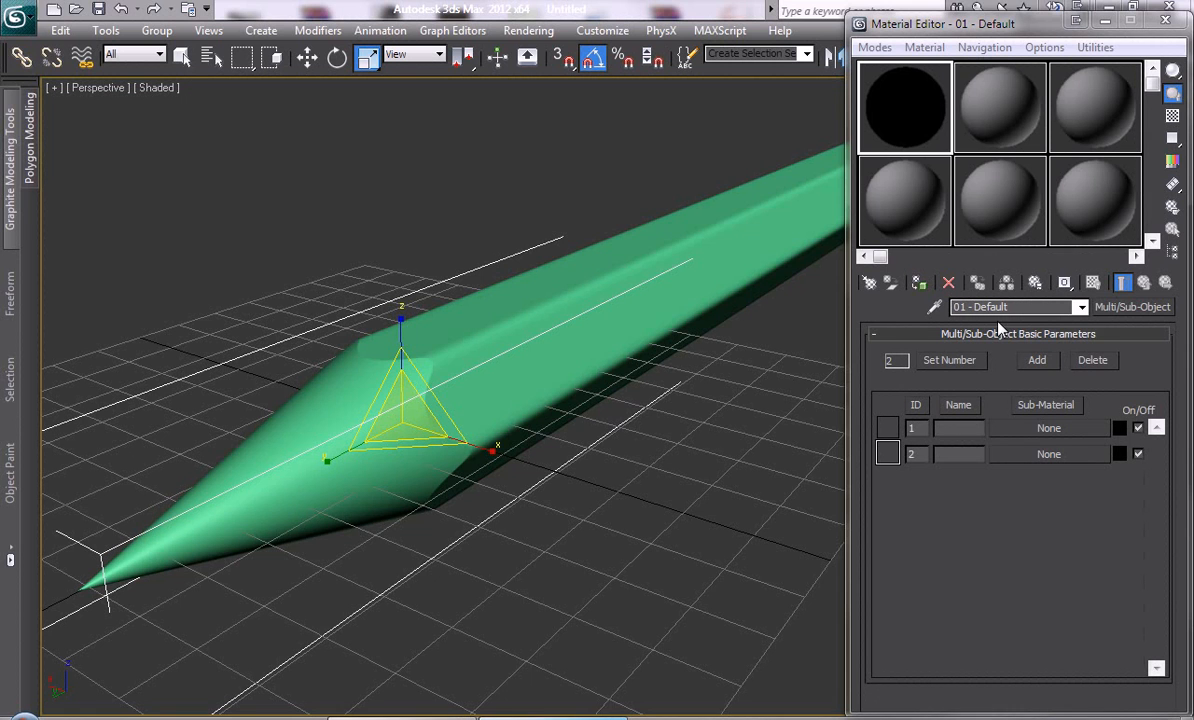
Assign an Arch & Design material to sub-material 1 and apply the Matte Plastic template to it
{"action": "left_click", "coordinate": [1040, 427]}
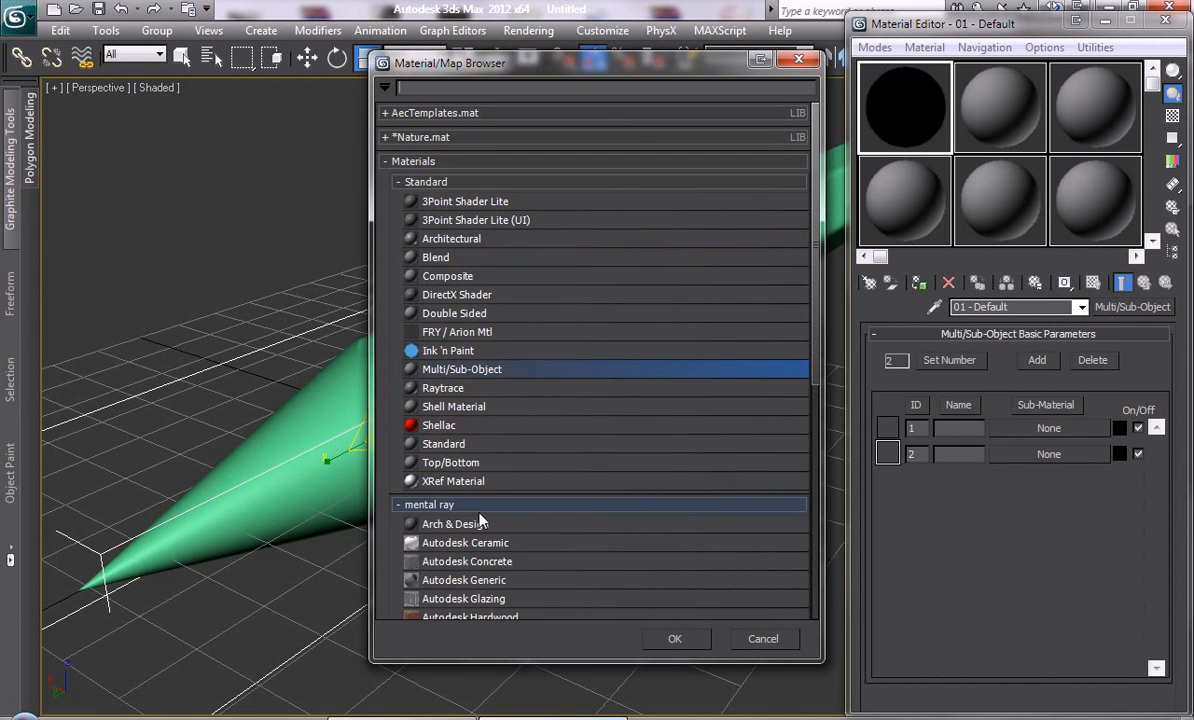
{"action": "double_click", "coordinate": [481, 535]}
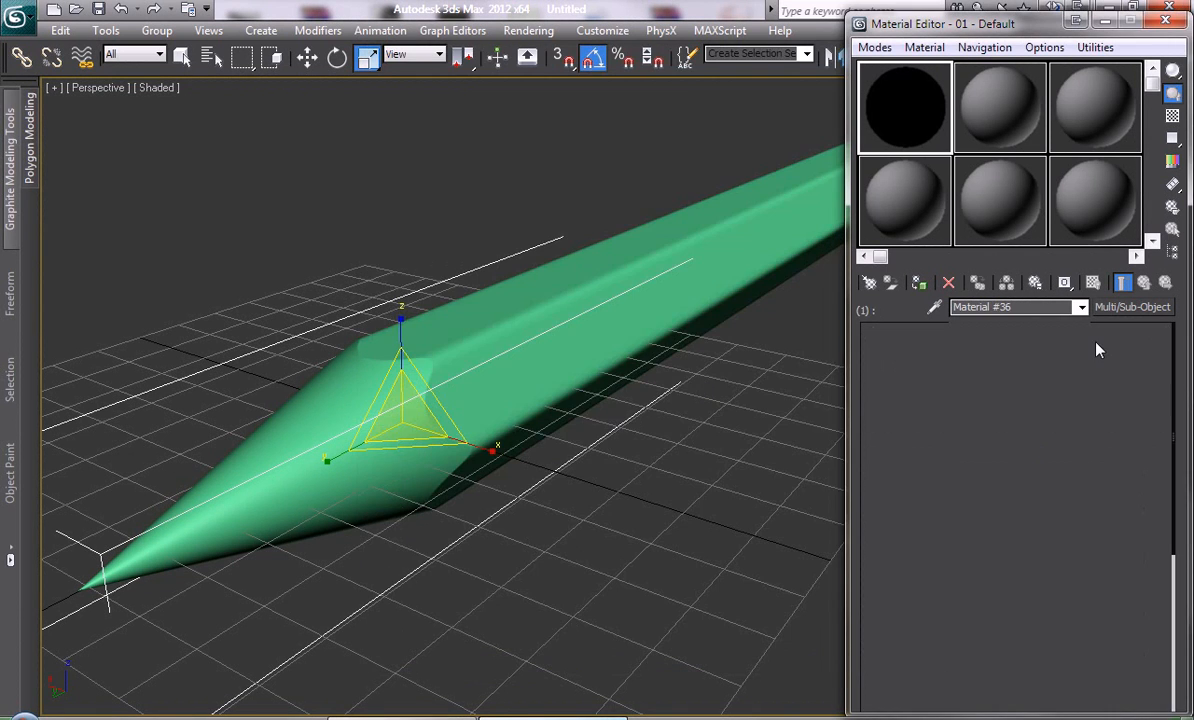
{"action": "left_click", "coordinate": [1158, 351]}
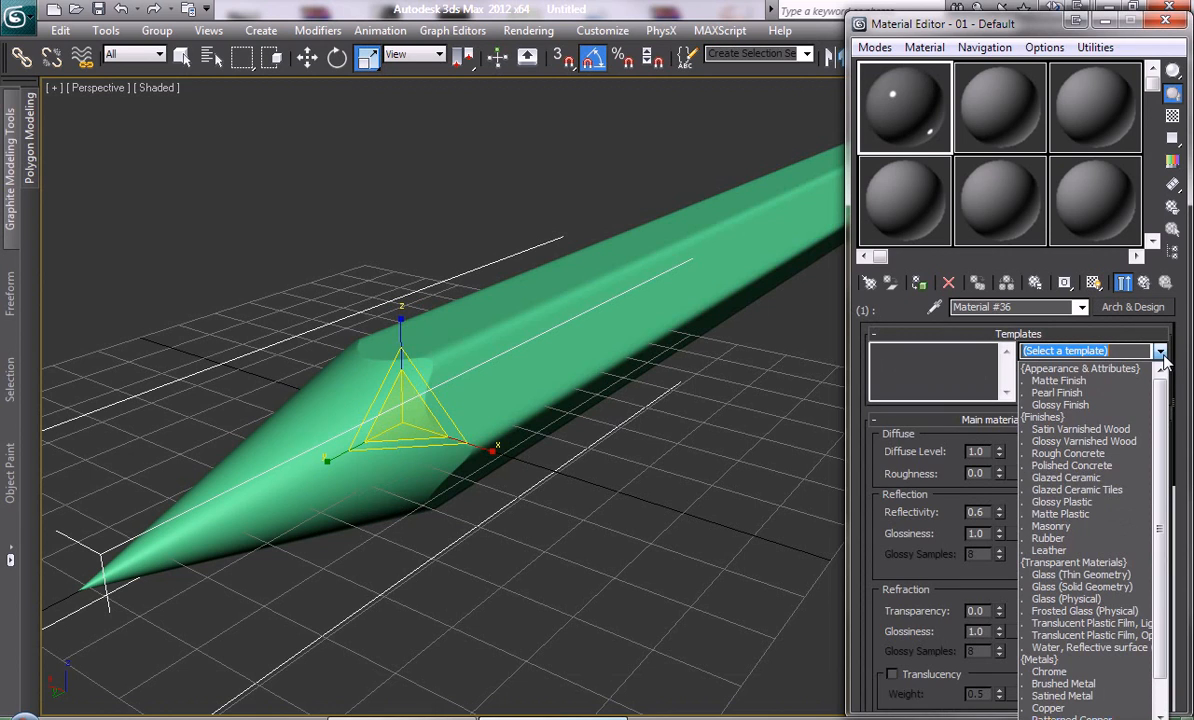
{"action": "left_click", "coordinate": [1100, 512]}
Set sub-material 1's diffuse colour to light red (red 1.0, green 0.286, blue 0.286) and return to the parent material
{"action": "left_click", "coordinate": [1120, 451]}
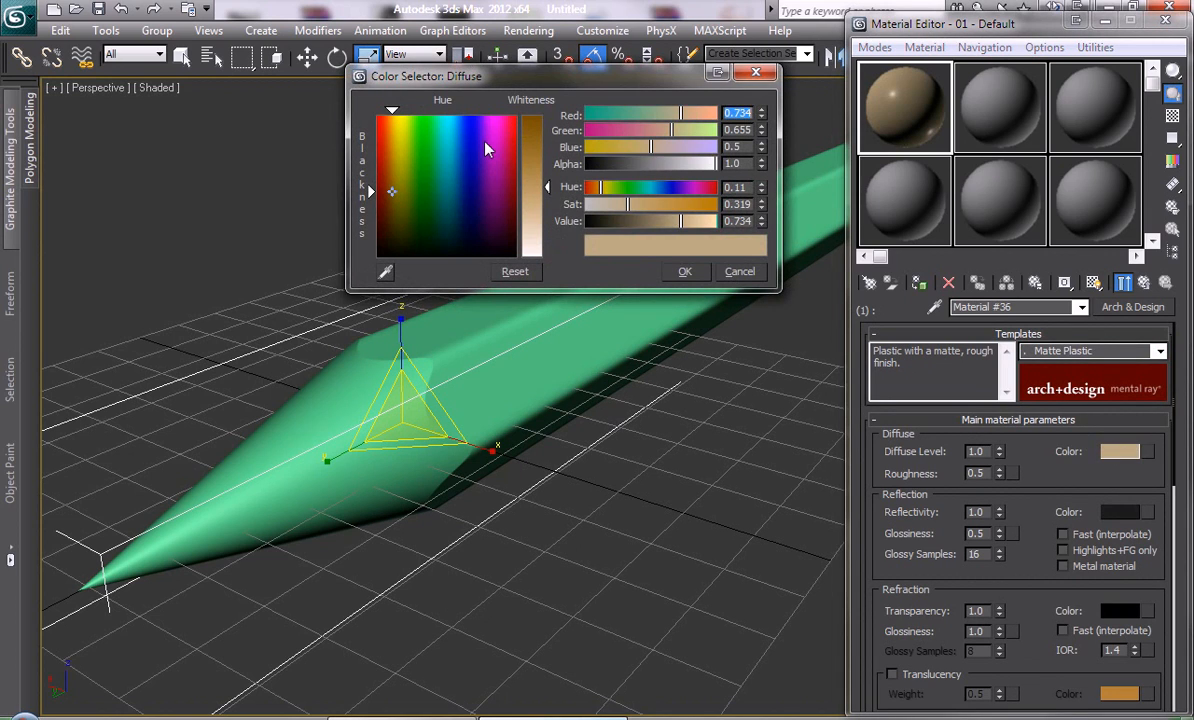
{"action": "left_click_drag", "start_coordinate": [487, 130], "coordinate": [520, 112]}
{"action": "left_click_drag", "start_coordinate": [547, 187], "coordinate": [547, 108]}
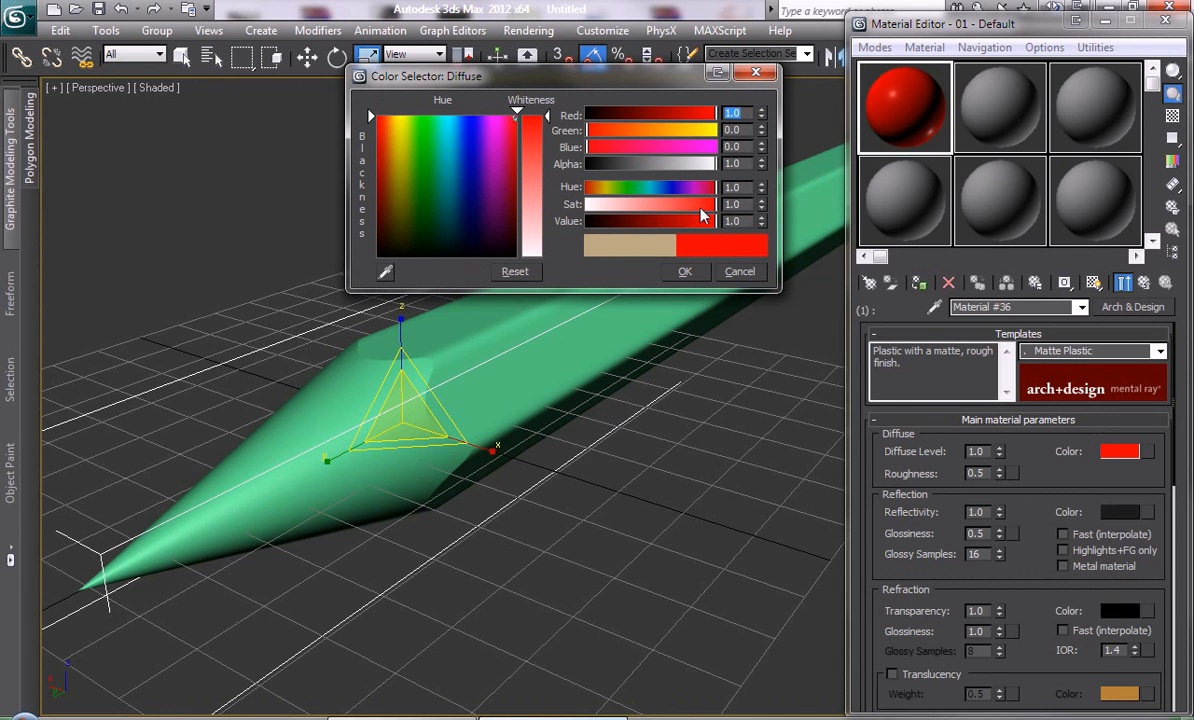
{"action": "left_click_drag", "start_coordinate": [710, 208], "coordinate": [677, 208]}
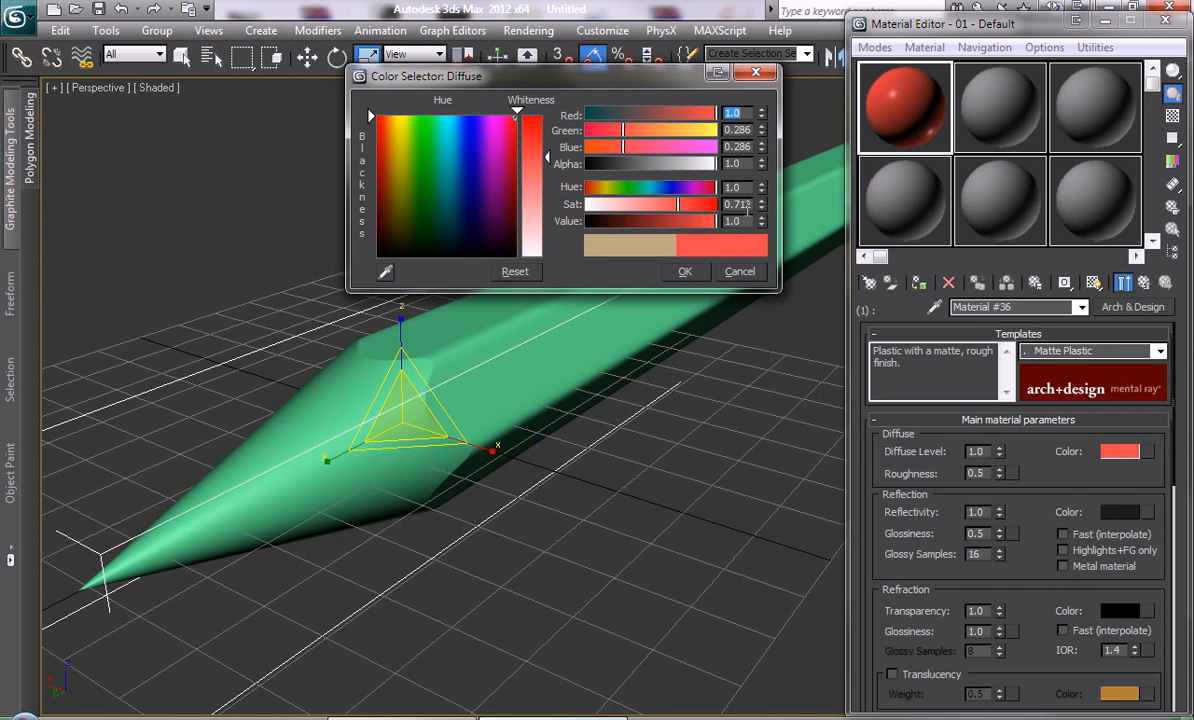
{"action": "left_click", "coordinate": [684, 271]}
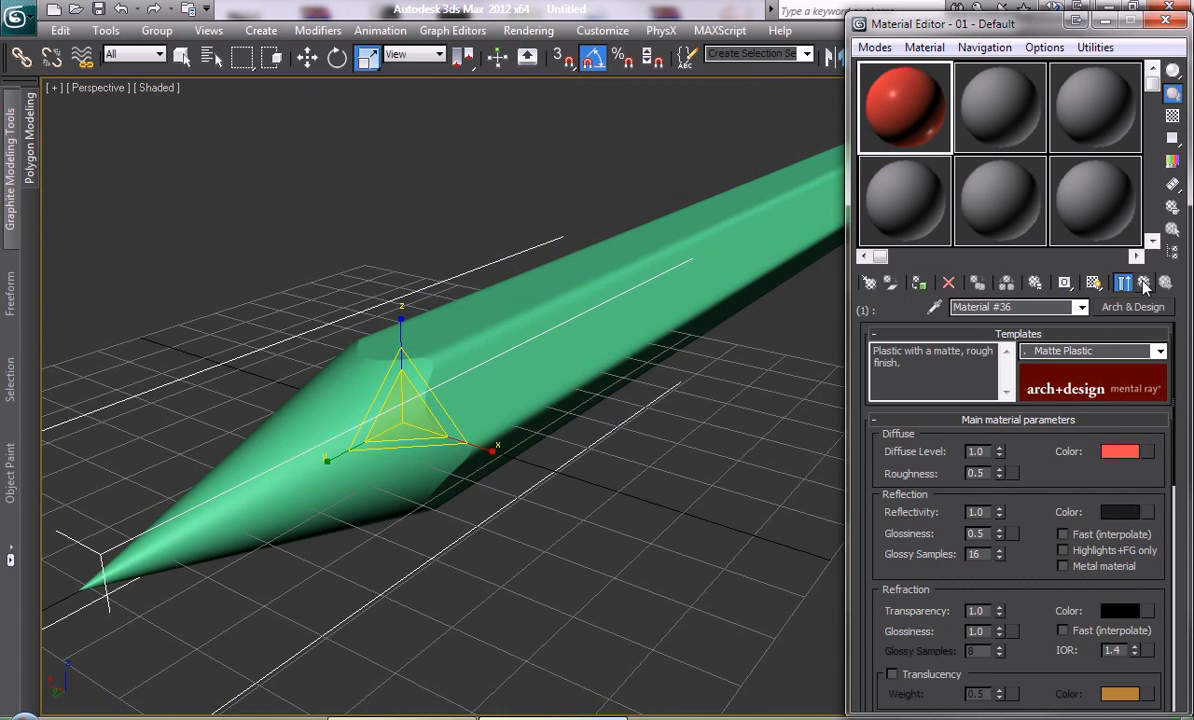
{"action": "left_click", "coordinate": [1145, 283]}
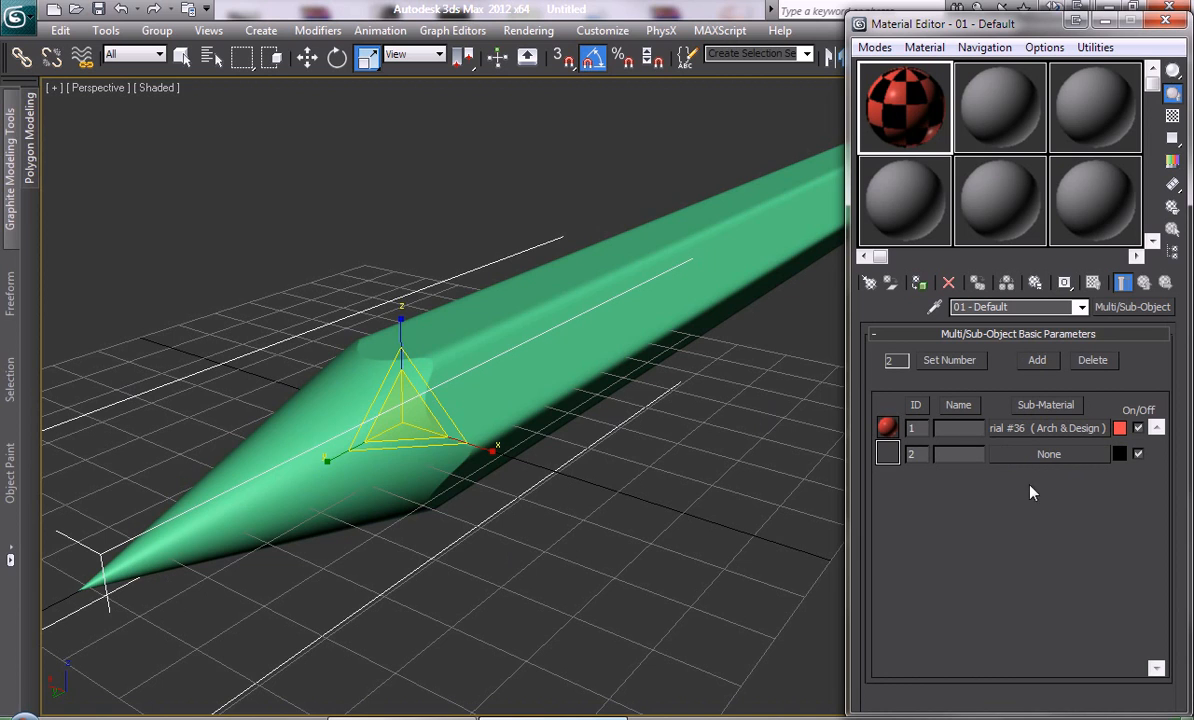
Make sub-material 2 a Blend material and change the blend's Material 1 to Arch & Design
{"action": "left_click", "coordinate": [1058, 458]}
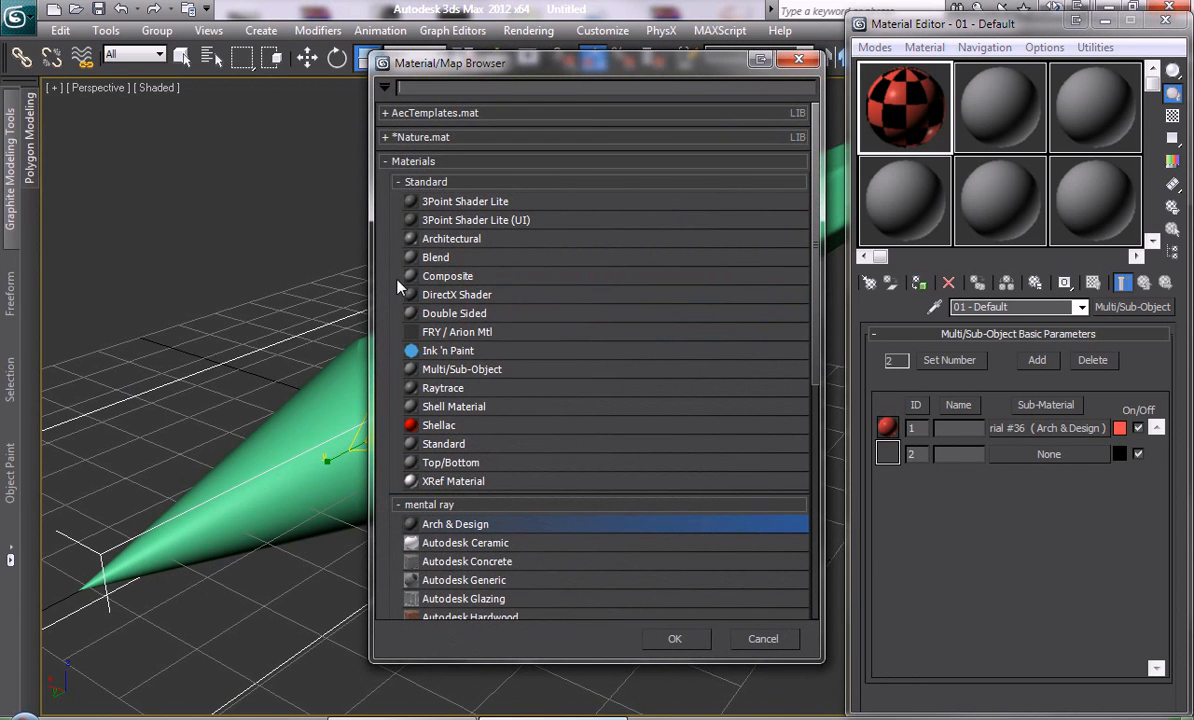
{"action": "double_click", "coordinate": [460, 262]}
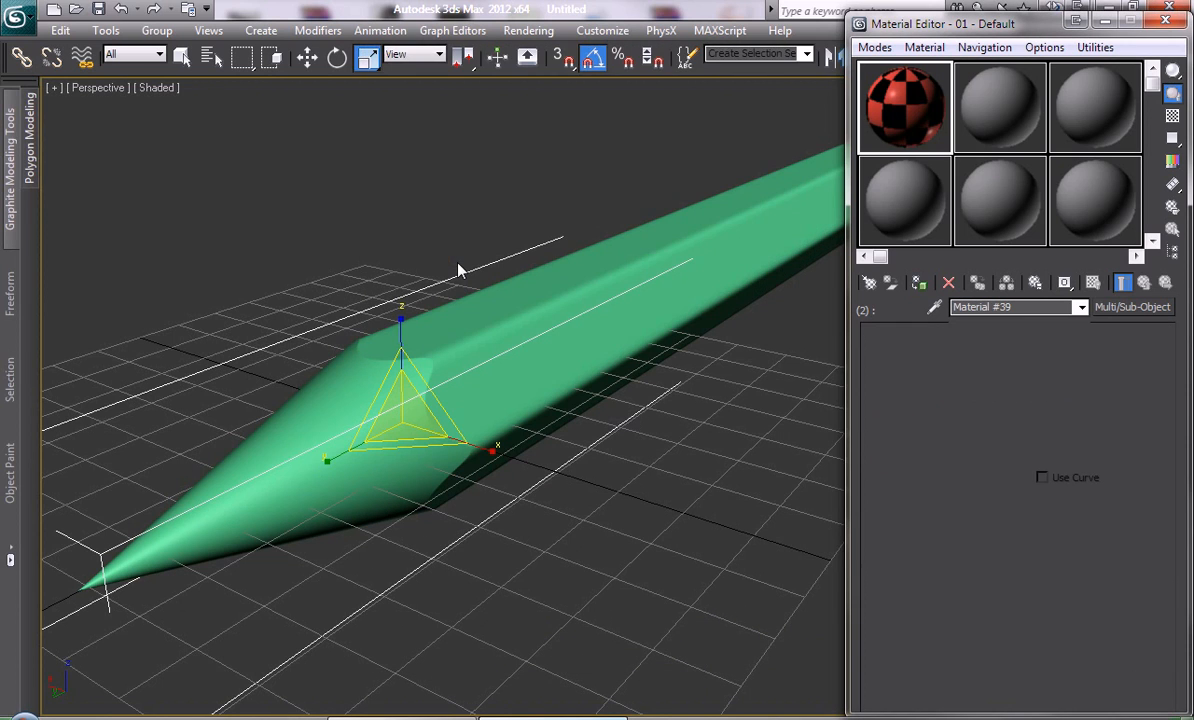
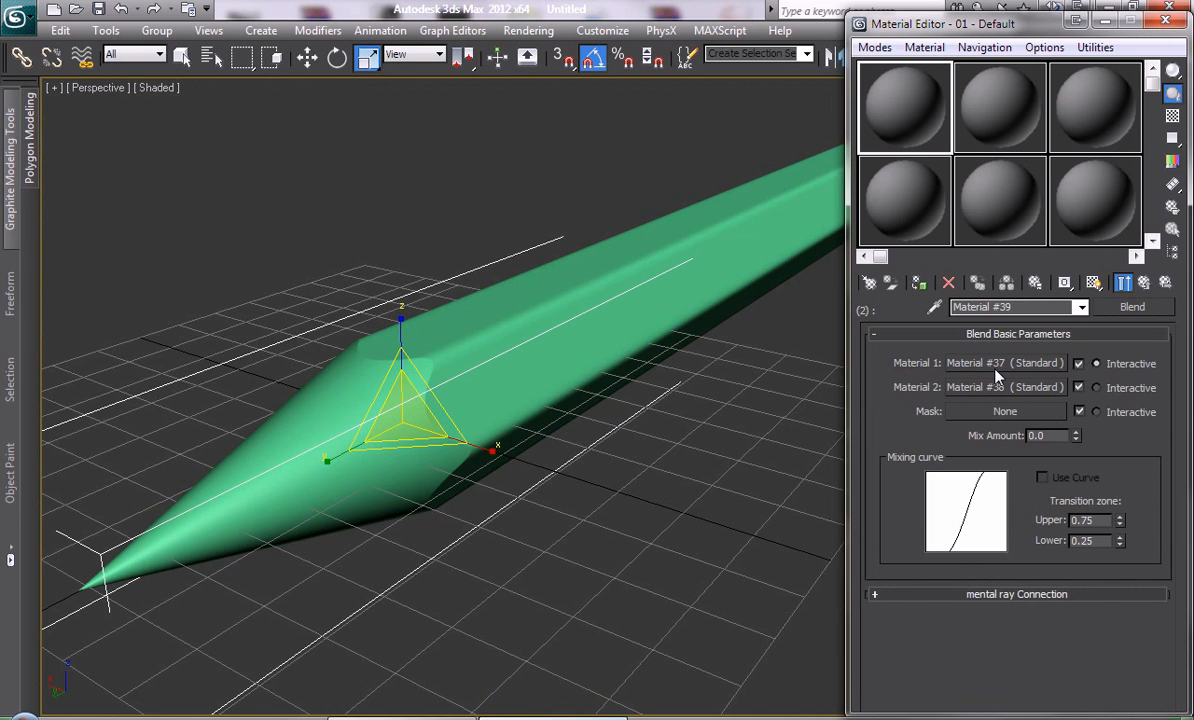
{"action": "left_click", "coordinate": [960, 363]}
{"action": "left_click", "coordinate": [1124, 309]}
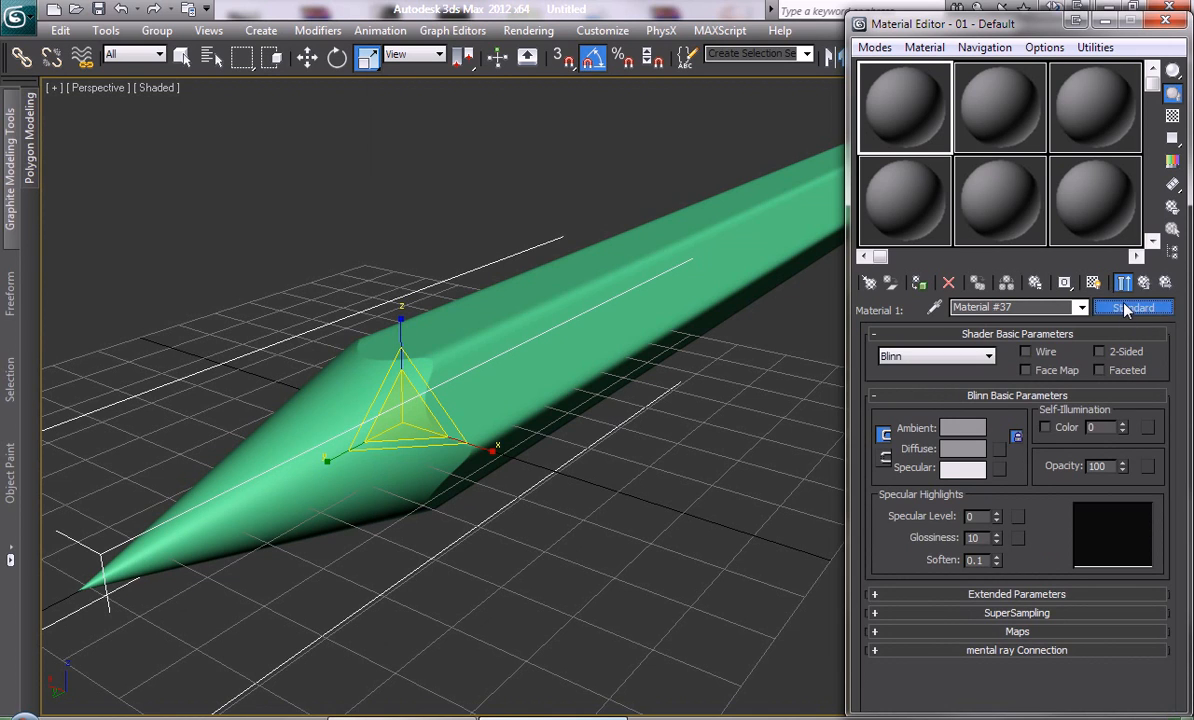
{"action": "left_click", "coordinate": [455, 525]}
{"action": "double_click", "coordinate": [455, 525]}
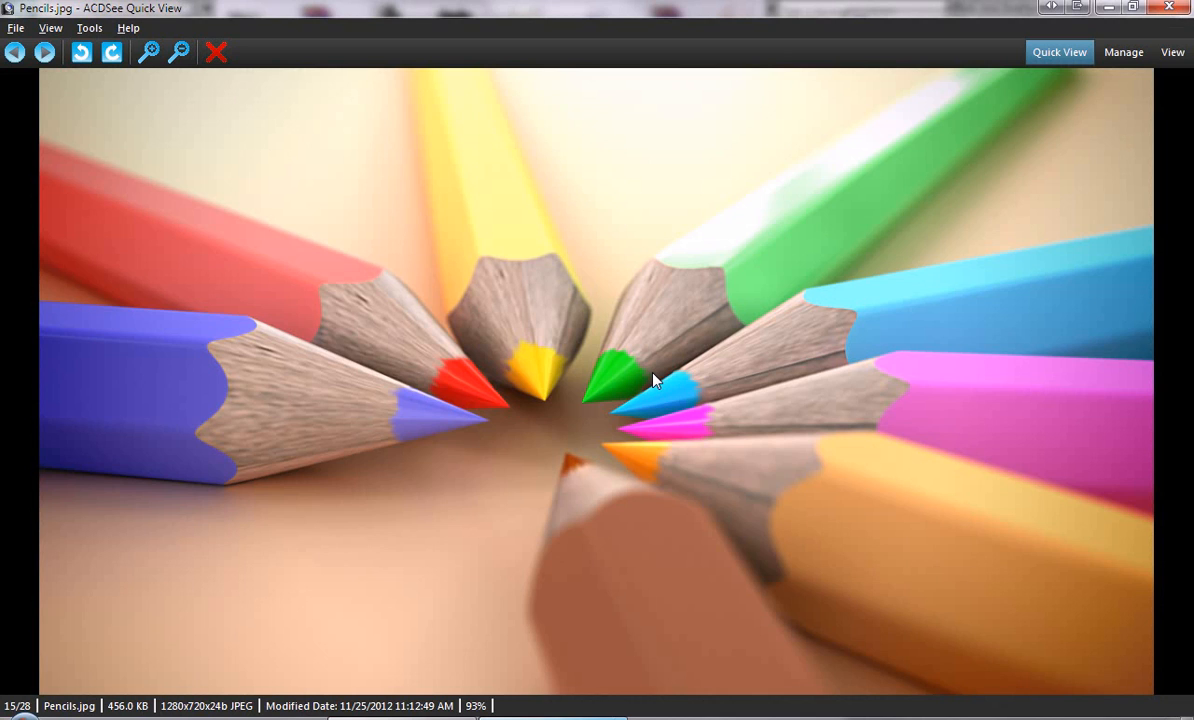
Check the coloured lead tips in the Pencils.jpg reference and apply the Glossy Plastic template to the blend's Material 1
{"action": "key", "text": "f"}
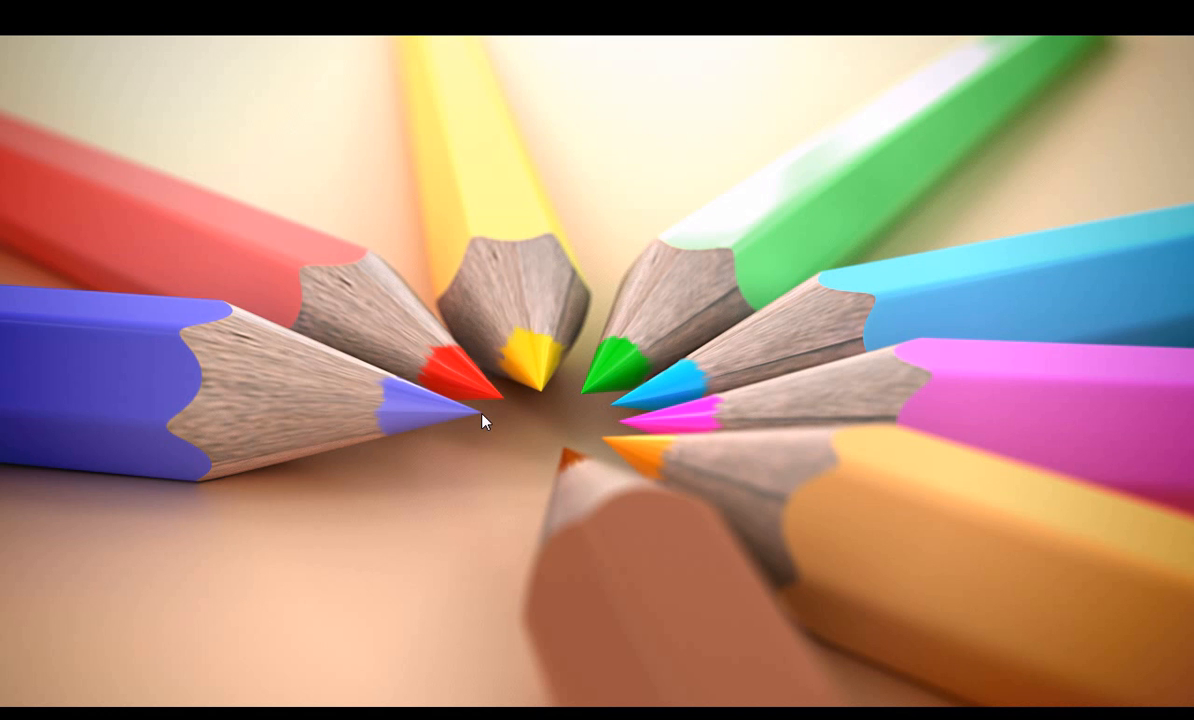
{"action": "key", "text": "f"}
{"action": "left_click", "coordinate": [1166, 10]}
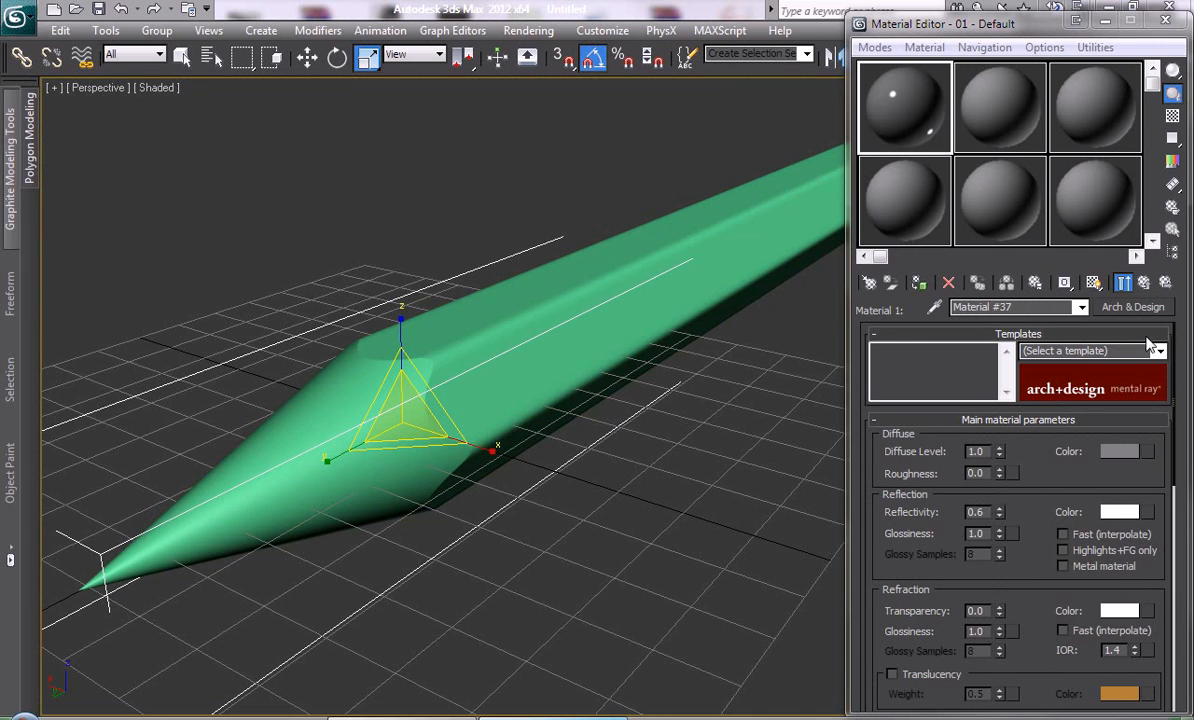
{"action": "left_click", "coordinate": [1085, 350]}
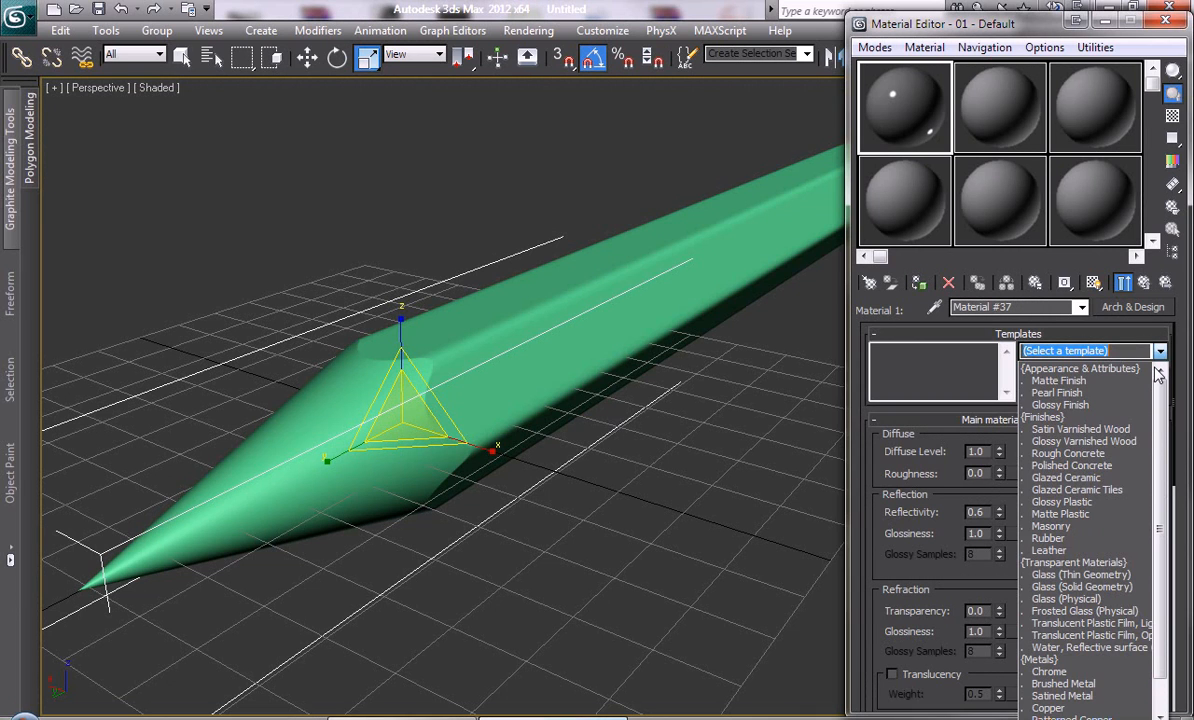
{"action": "left_click", "coordinate": [1086, 503]}
Set the diffuse colour of the blend's Material 1 to pure red (red 1.0, green 0.0, blue 0.0) and return to the blend
{"action": "left_click", "coordinate": [1120, 451]}
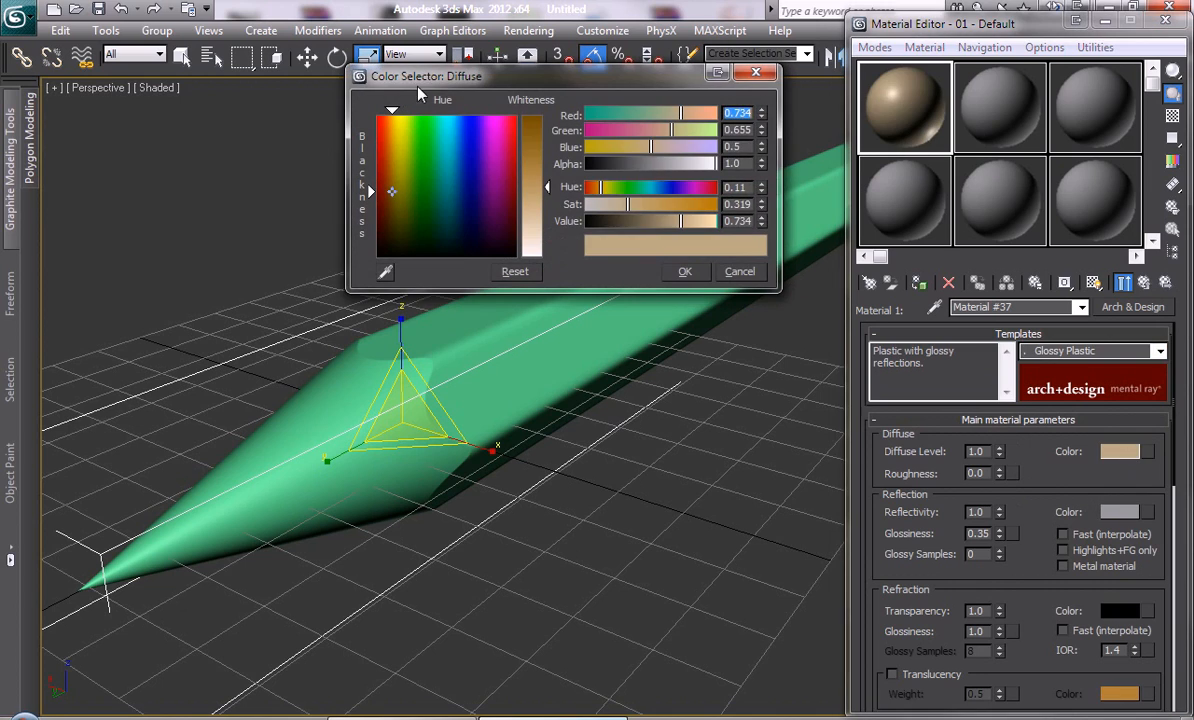
{"action": "left_click_drag", "start_coordinate": [484, 131], "coordinate": [531, 113]}
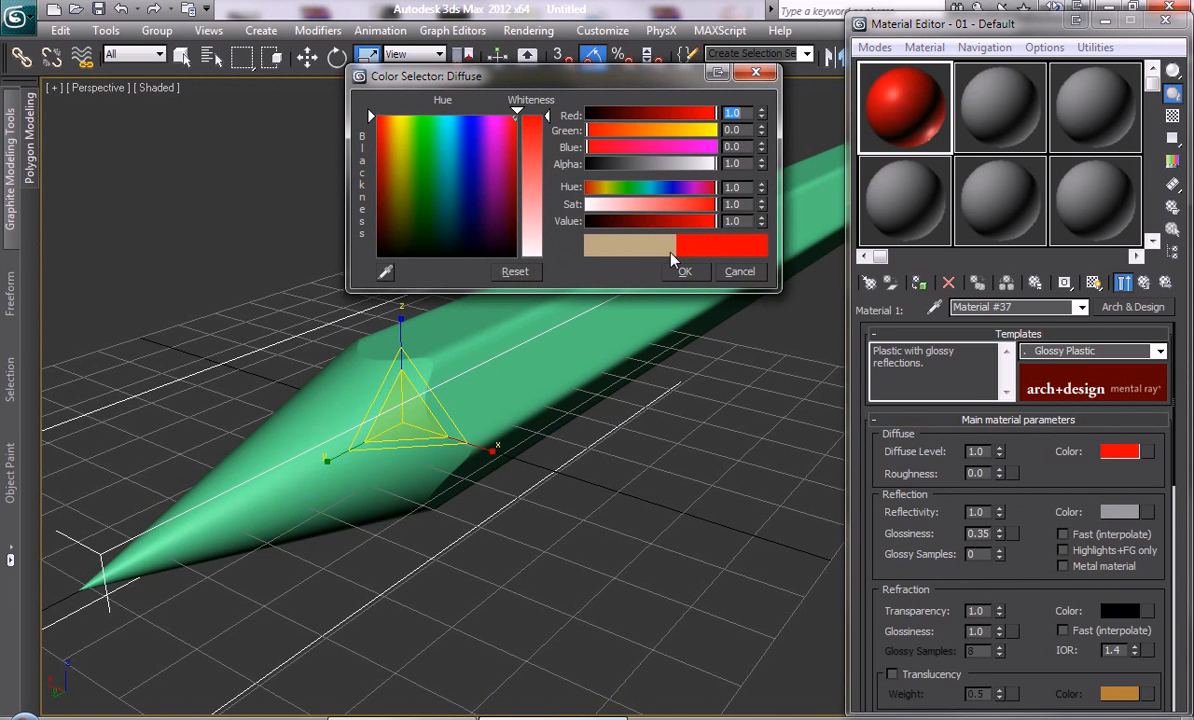
{"action": "left_click", "coordinate": [684, 273]}
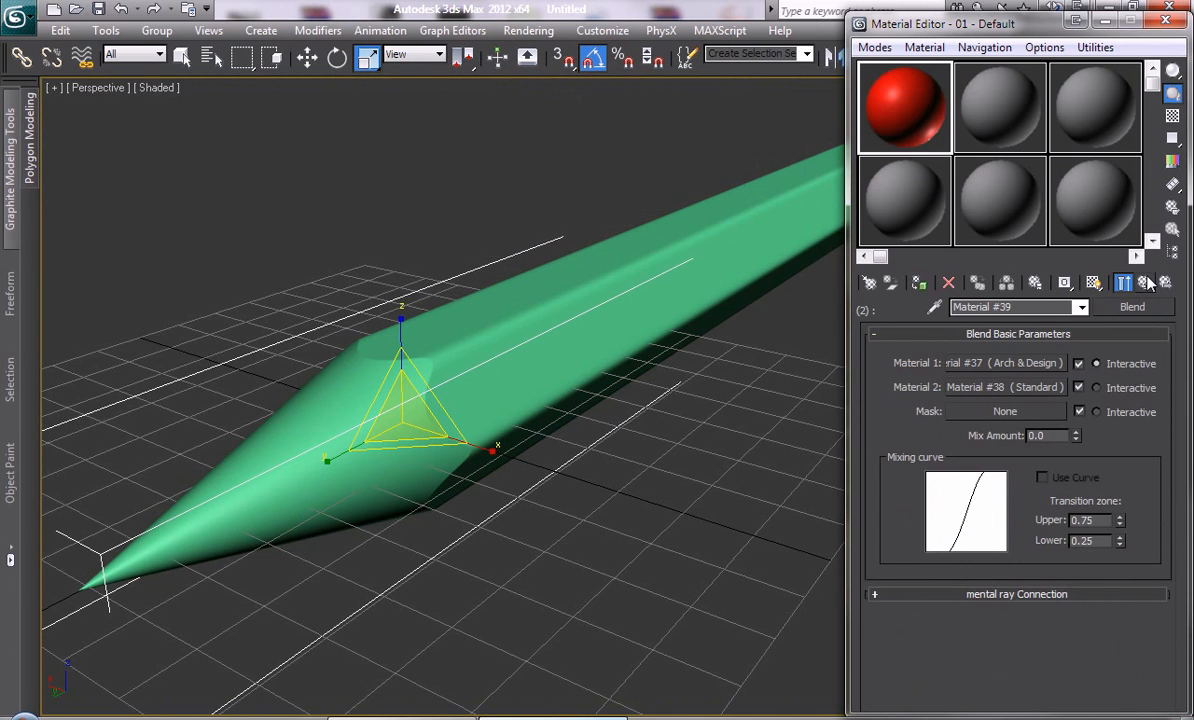
Change the blend's Material 2 from Standard to Arch & Design
{"action": "left_click", "coordinate": [975, 387]}
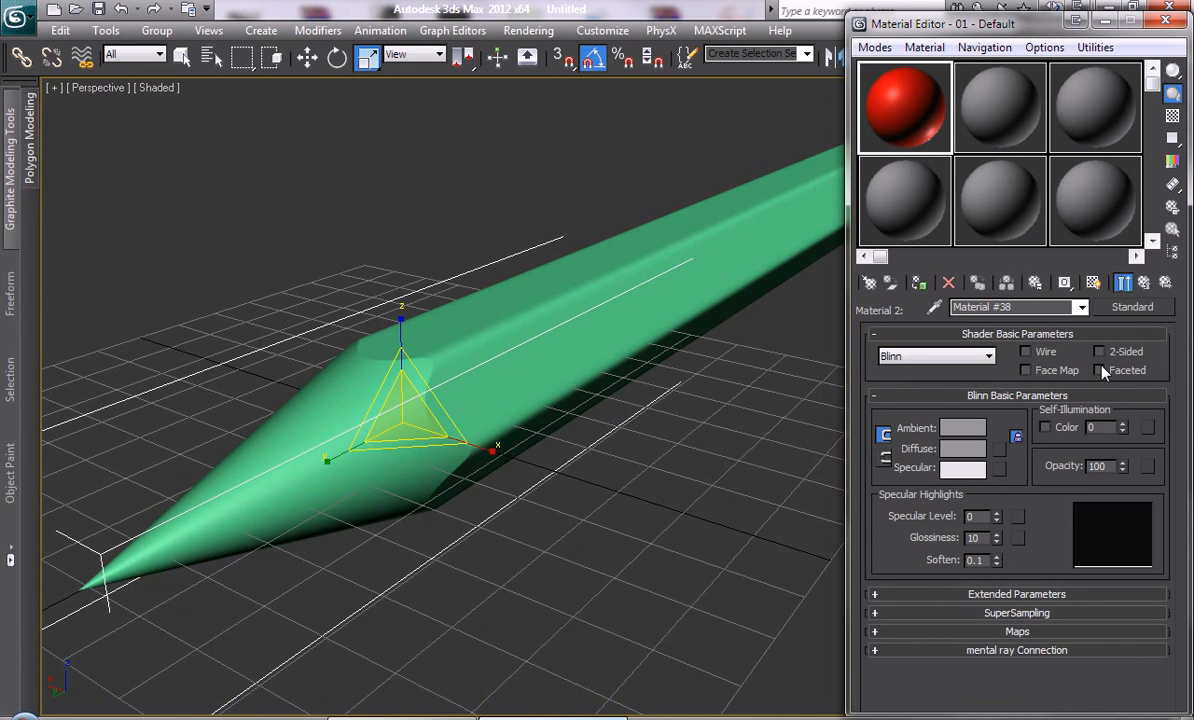
{"action": "left_click", "coordinate": [1146, 306]}
{"action": "double_click", "coordinate": [513, 524]}
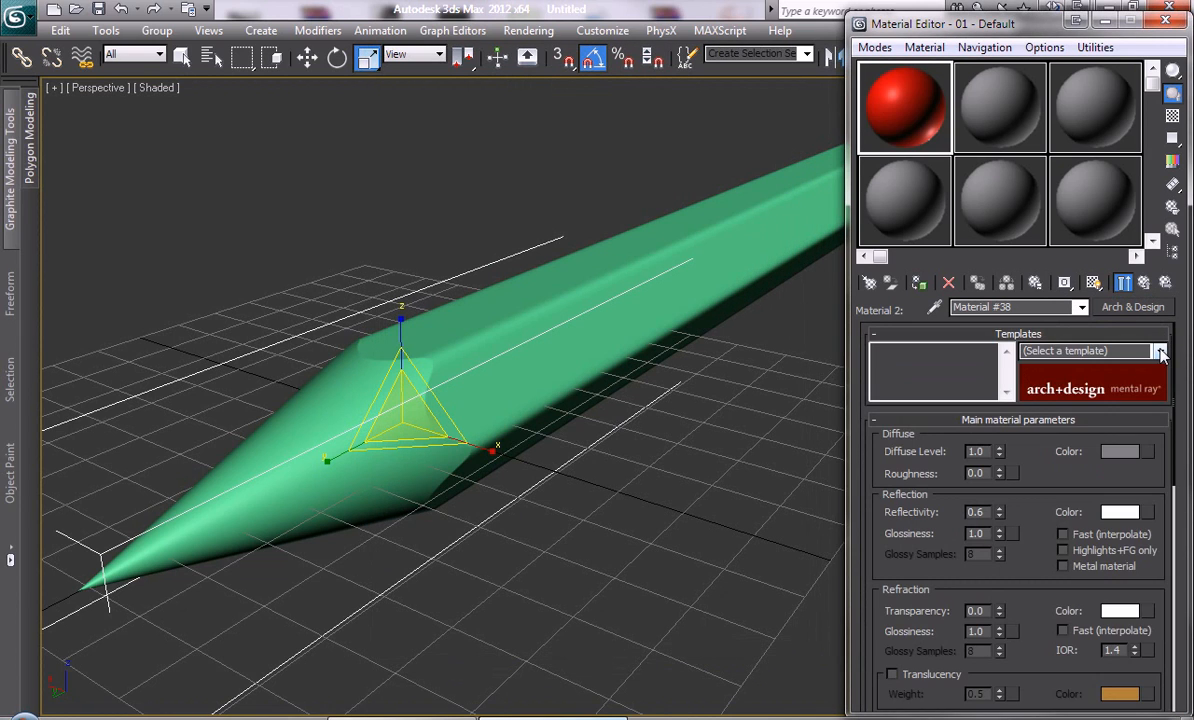
Apply the Satin Varnished Wood template to the blend's Material 2 and assign the parent Multi/Sub-Object material to the pencil
{"action": "left_click", "coordinate": [1159, 352]}
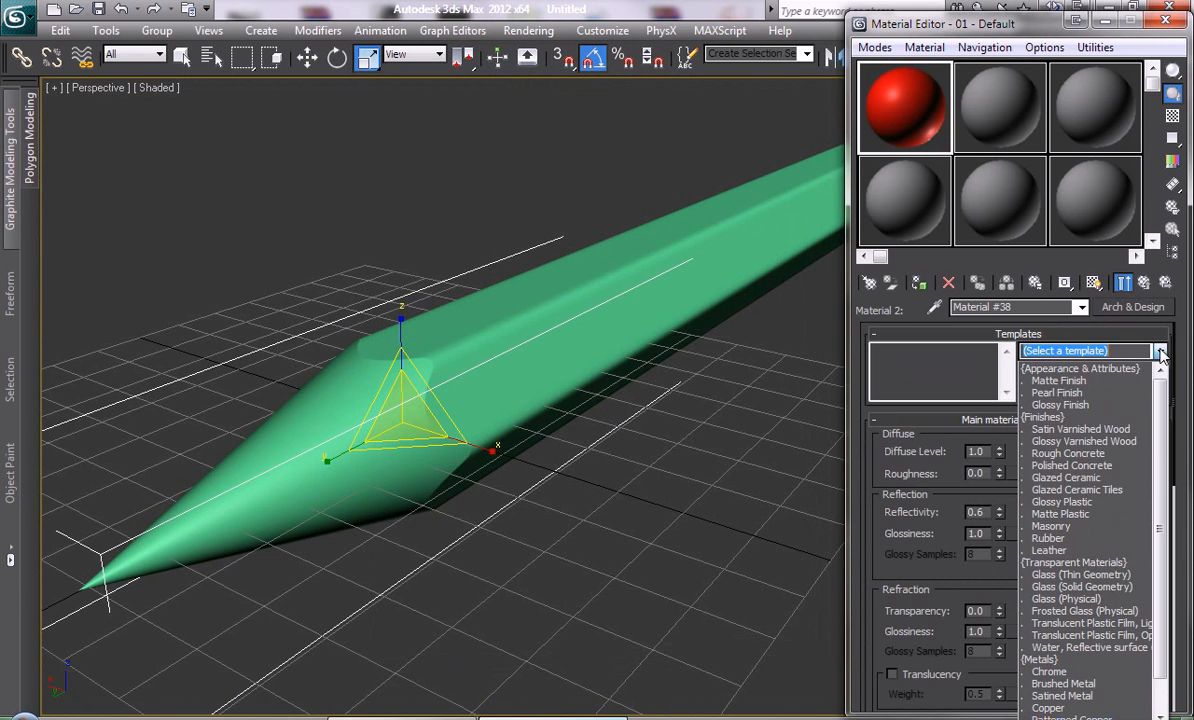
{"action": "left_click", "coordinate": [1074, 430]}
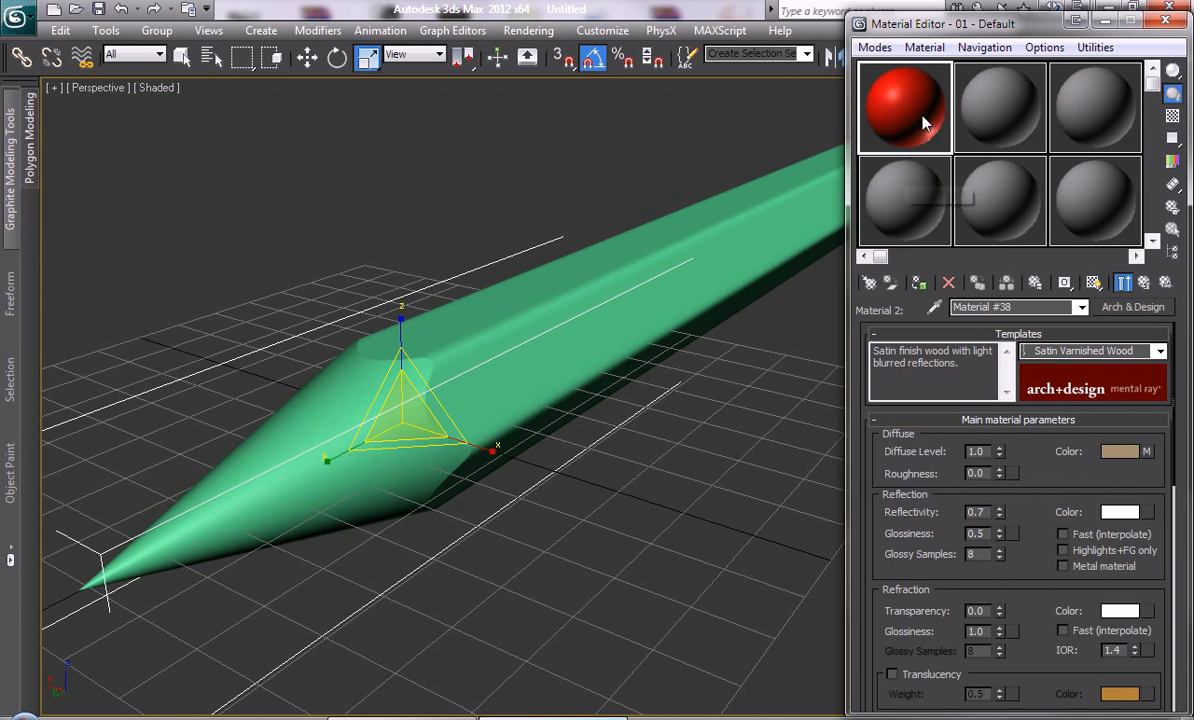
{"action": "left_click", "coordinate": [1144, 283]}
{"action": "left_click", "coordinate": [1144, 283]}
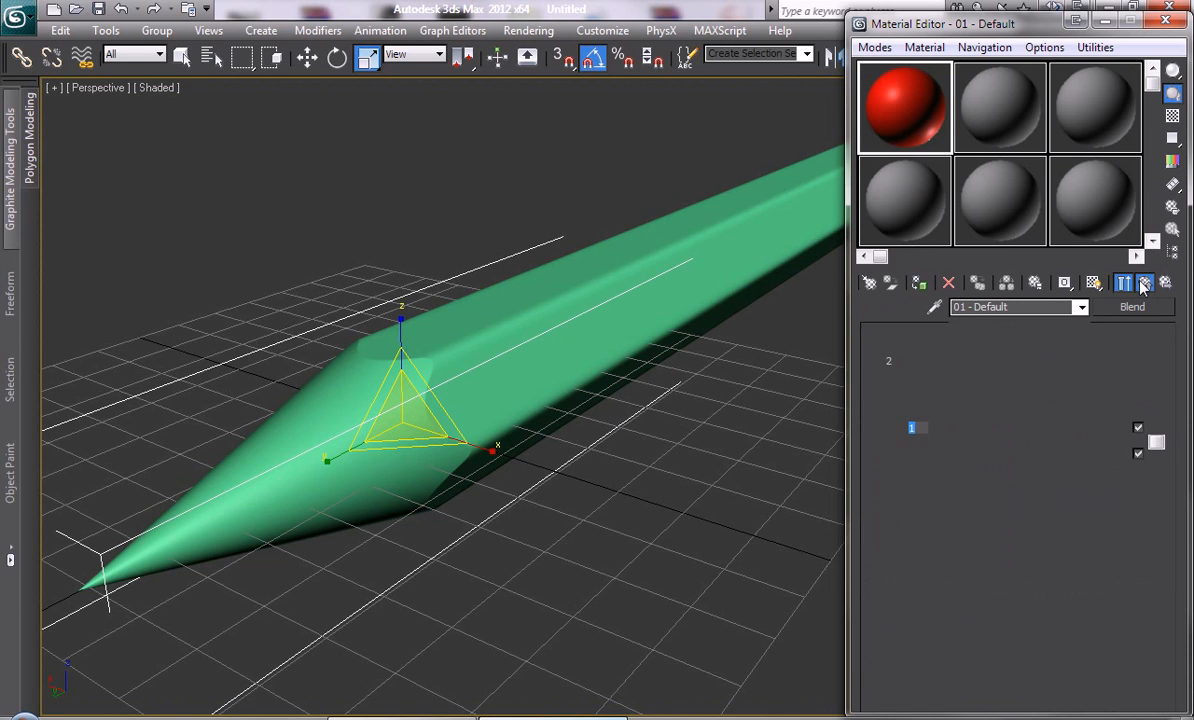
{"action": "left_click_drag", "start_coordinate": [913, 122], "coordinate": [488, 323]}
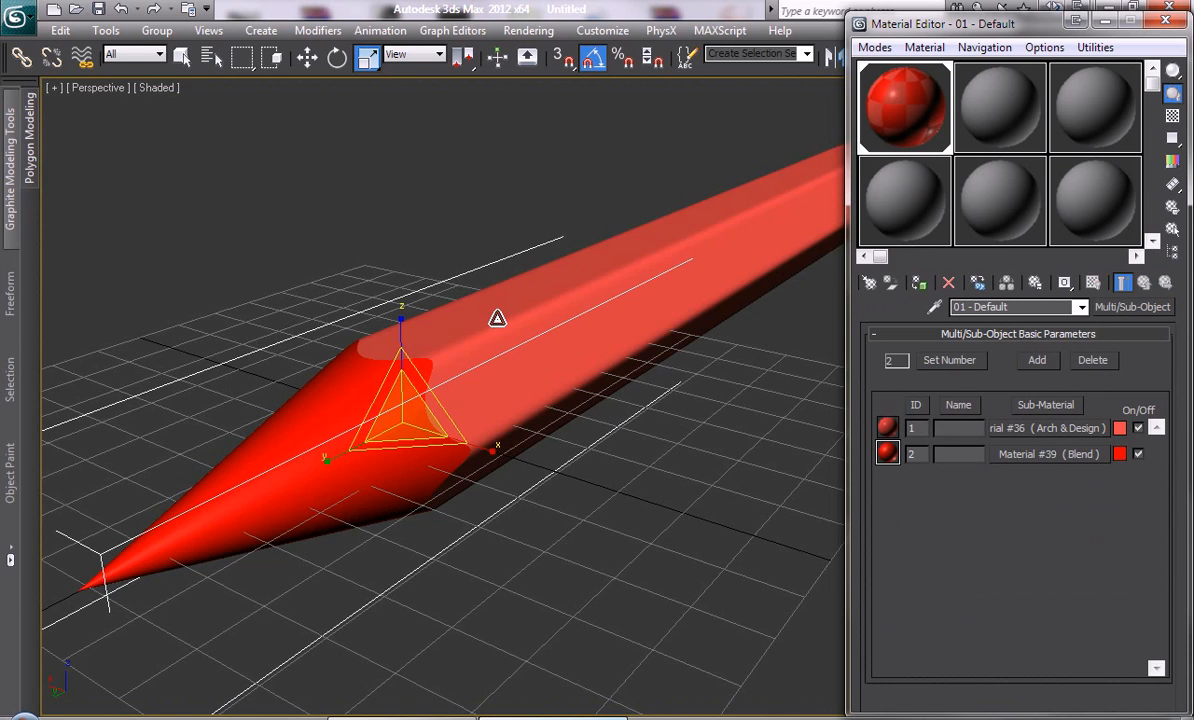
Make a test render of the pencil tip in the perspective view and close the rendered image
{"action": "mouse_move", "coordinate": [628, 367]}
{"action": "middle_mouse_down"}
{"action": "mouse_move", "coordinate": [640, 392]}
{"action": "mouse_move", "coordinate": [614, 378]}
{"action": "mouse_move", "coordinate": [618, 365]}
{"action": "middle_mouse_up"}
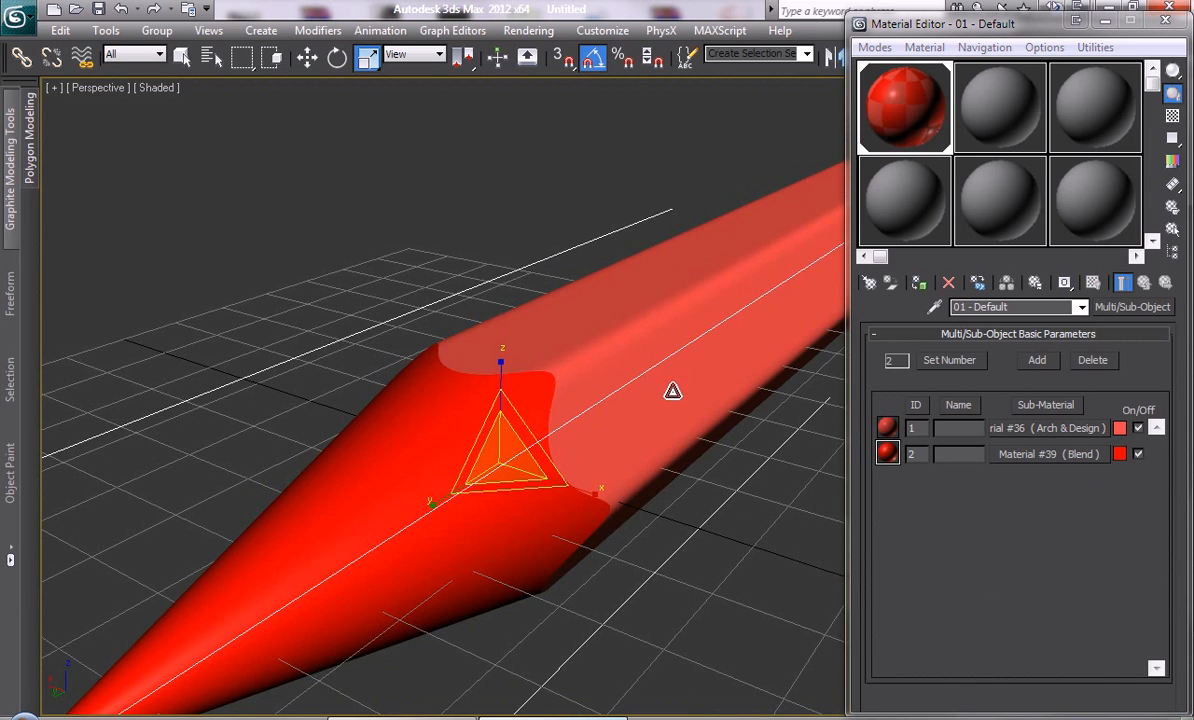
{"action": "middle_click_drag", "start_coordinate": [620, 378], "coordinate": [668, 296]}
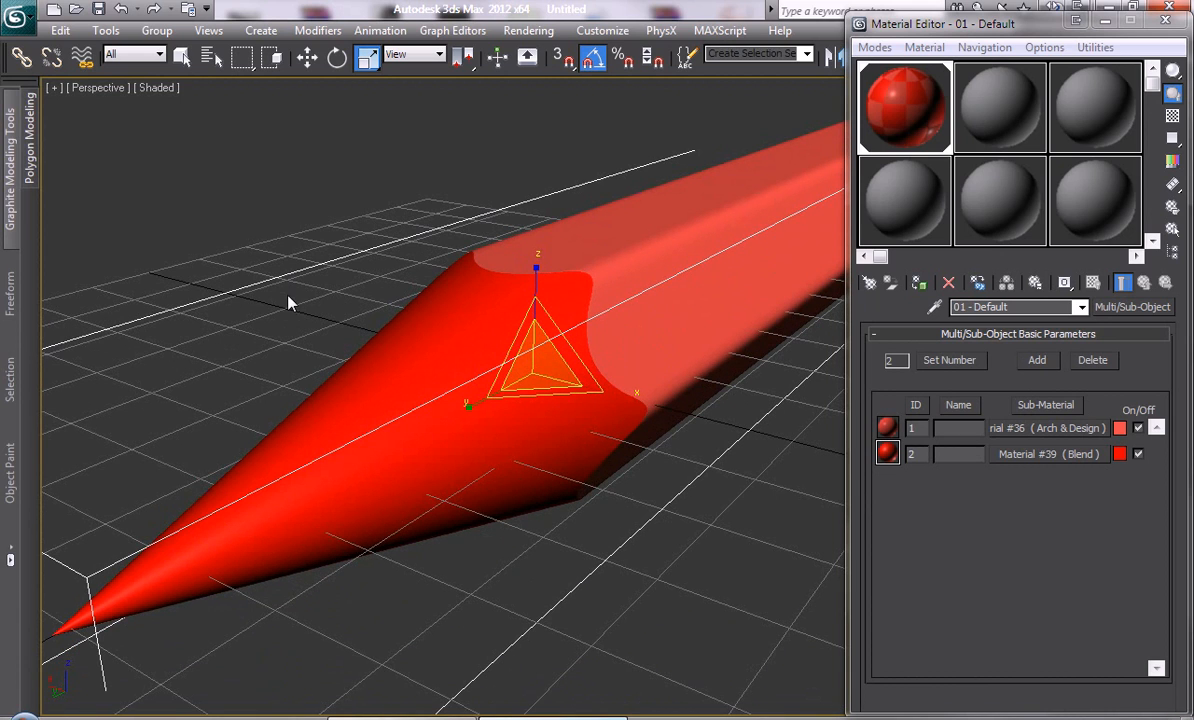
{"action": "key", "text": "shift+q"}
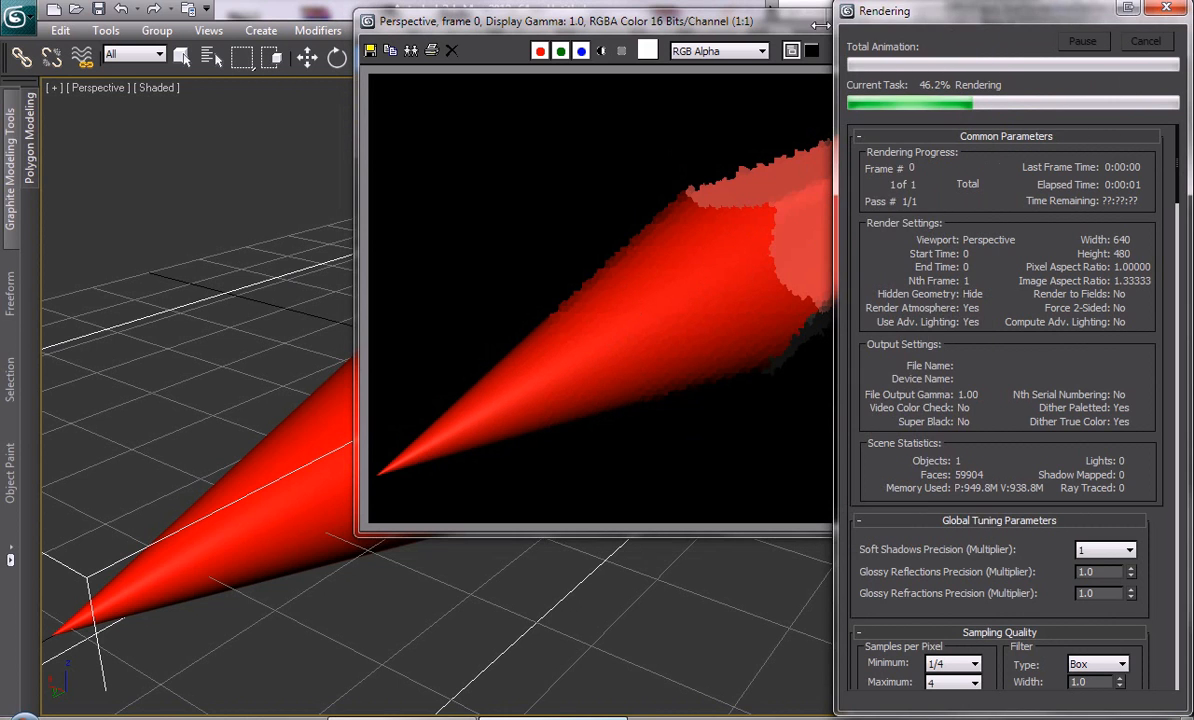
{"action": "left_click", "coordinate": [957, 20]}
Inspect the Pencil_Mask.jpg image in ACDSee Quick View and assign it as the mask of the Blend sub-material
{"action": "middle_click_drag", "start_coordinate": [690, 311], "coordinate": [634, 384], "text": "alt"}
{"action": "scroll", "coordinate": [648, 350], "scroll_direction": "down", "scroll_amount": 3}
{"action": "left_click", "coordinate": [1043, 456]}
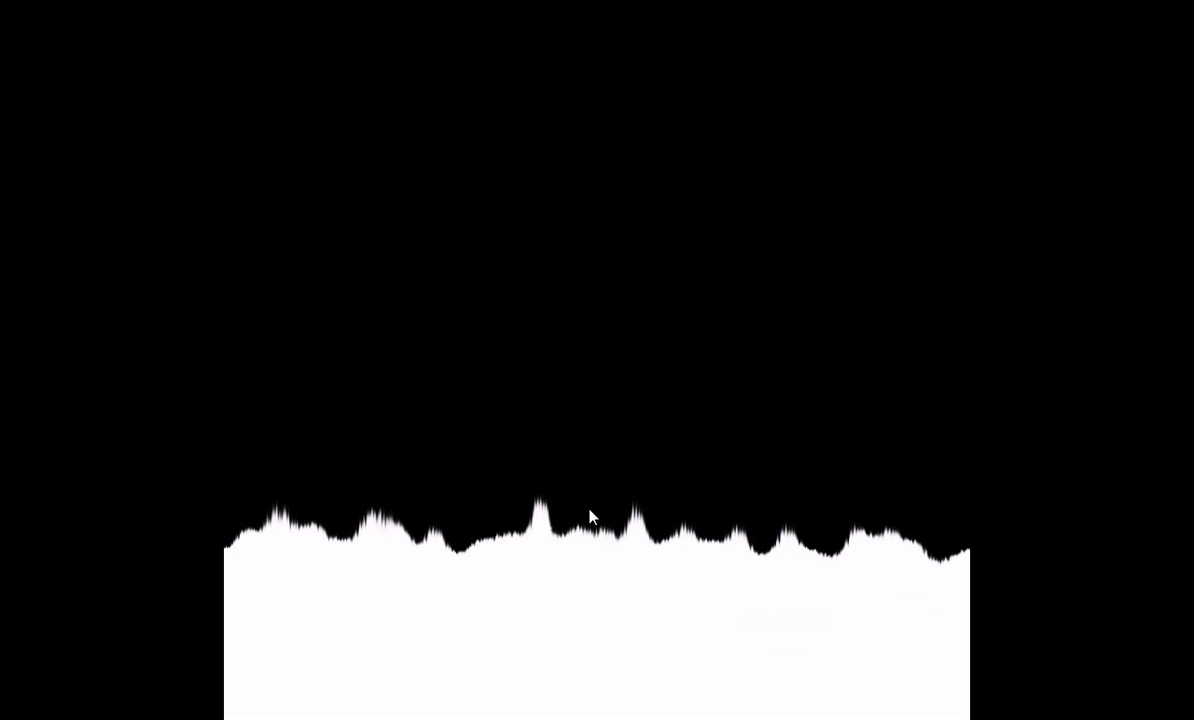
{"action": "key", "text": "Escape"}
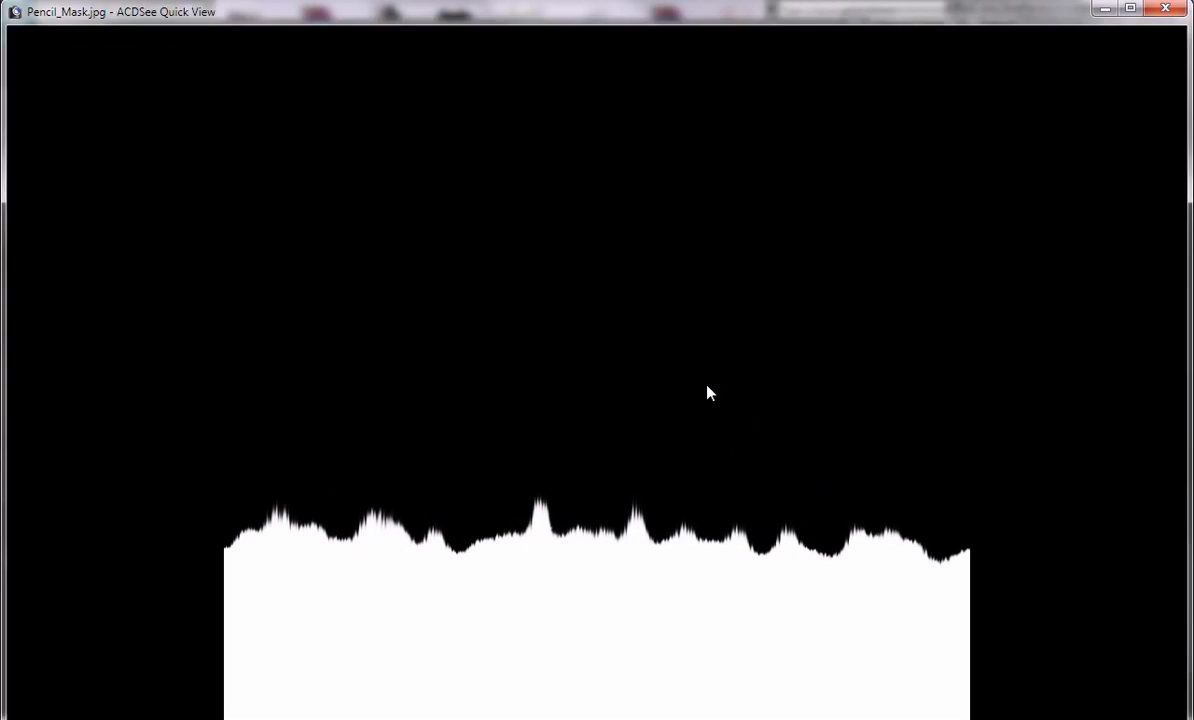
{"action": "key", "text": "f"}
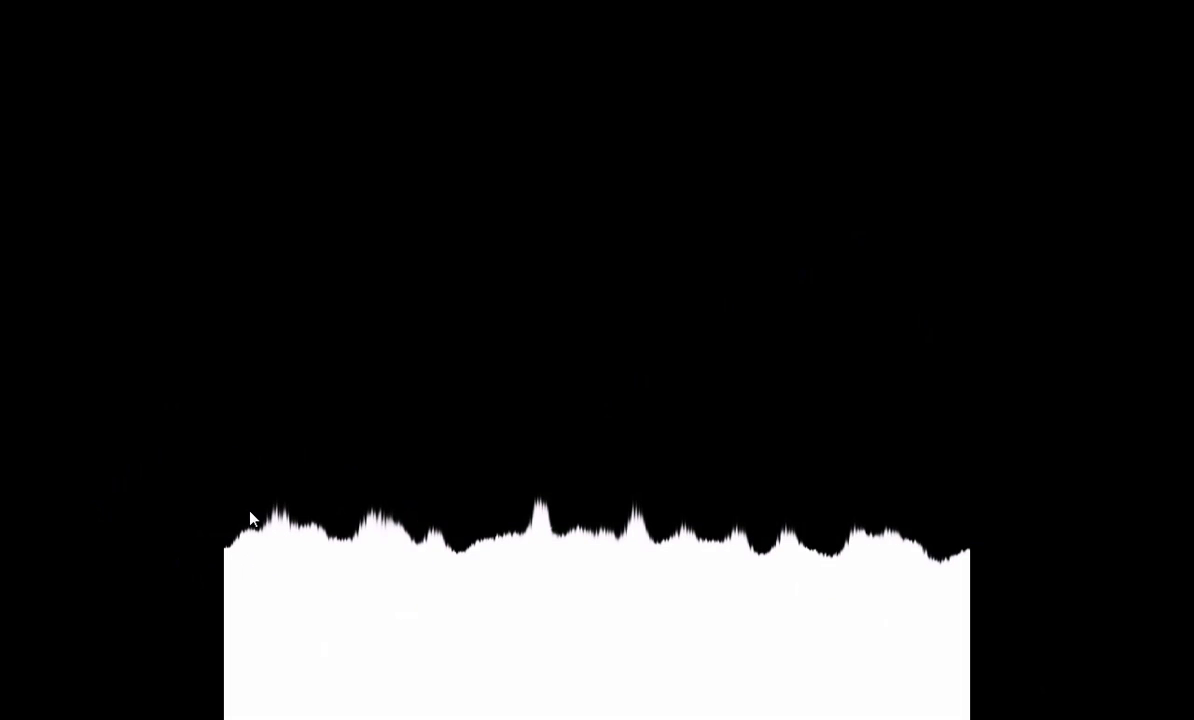
{"action": "key", "text": "f"}
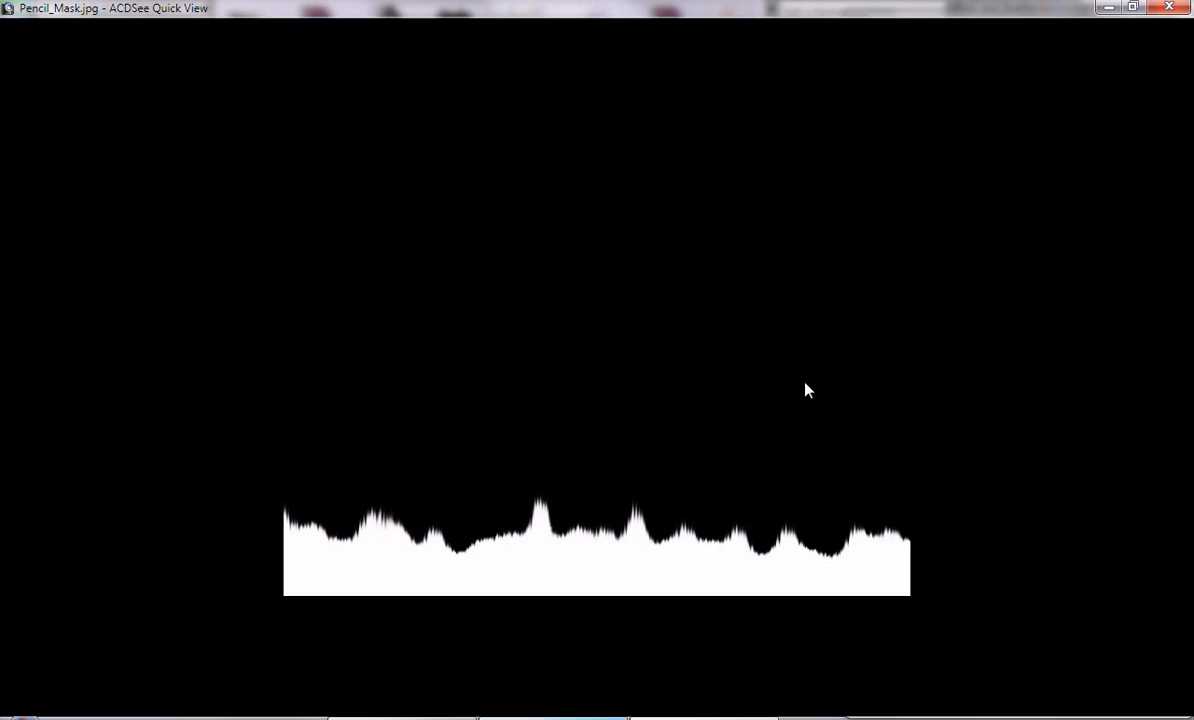
{"action": "left_click", "coordinate": [1186, 8]}
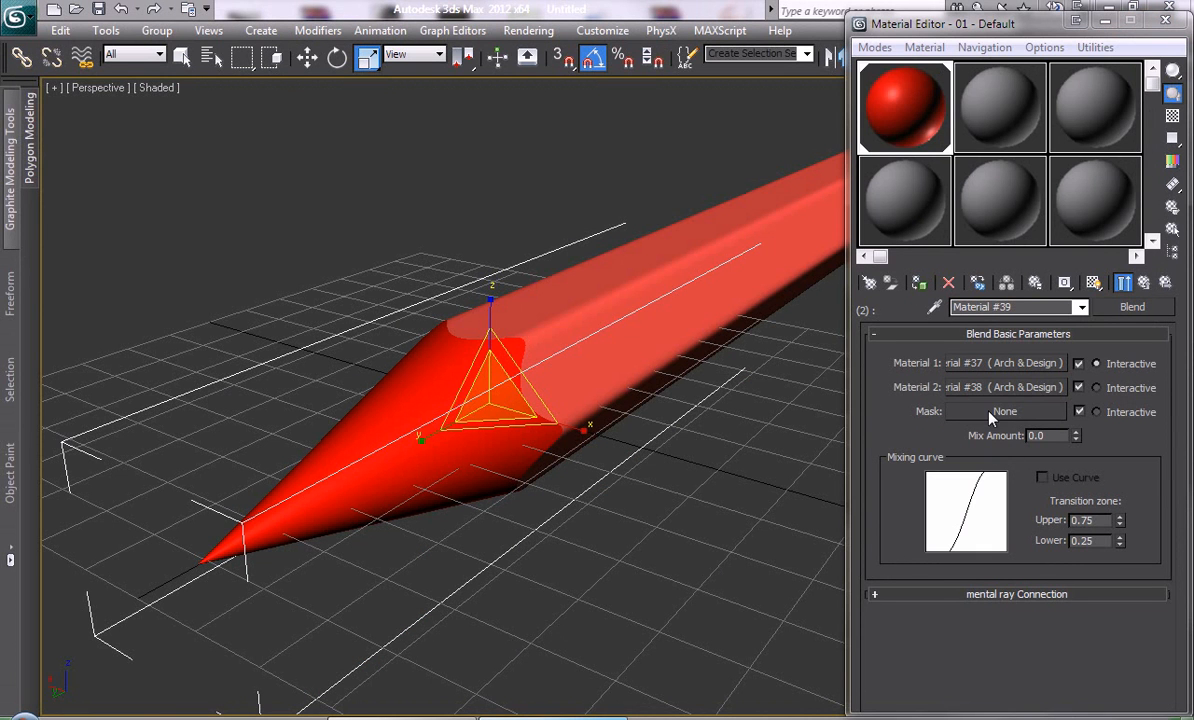
{"action": "left_click_drag", "start_coordinate": [1030, 714], "coordinate": [972, 417]}
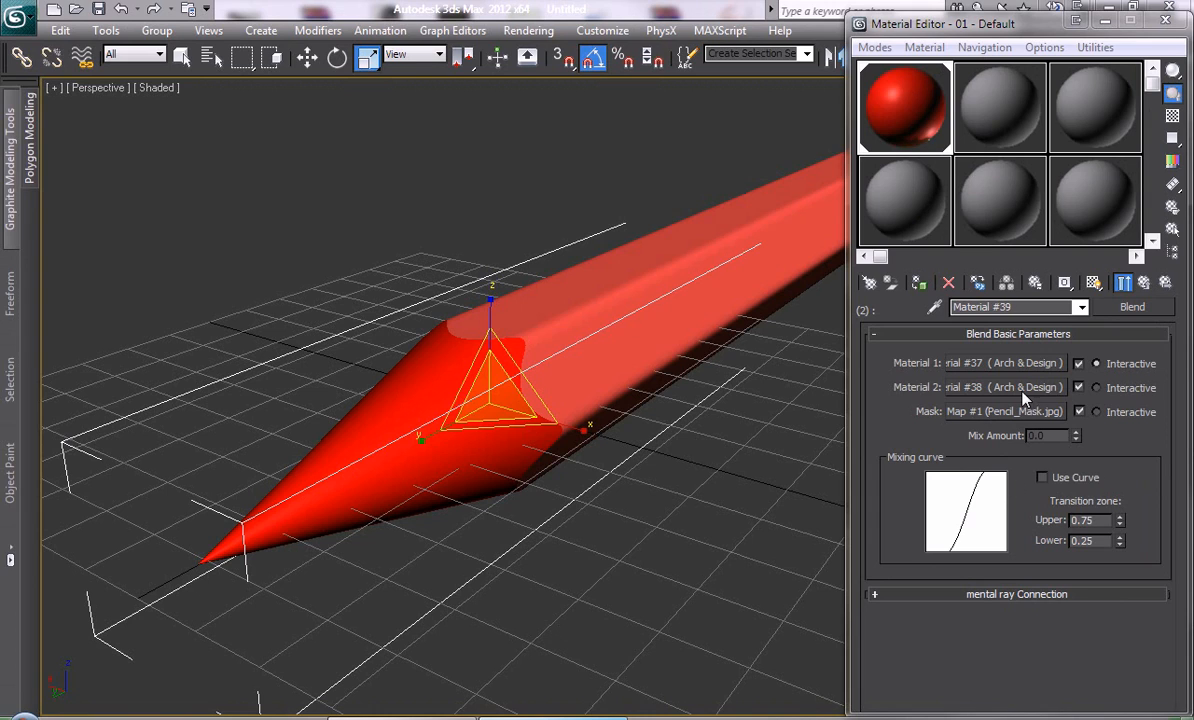
Preview the blend material enlarged and swap its Material 1 and Material 2
{"action": "double_click", "coordinate": [912, 115]}
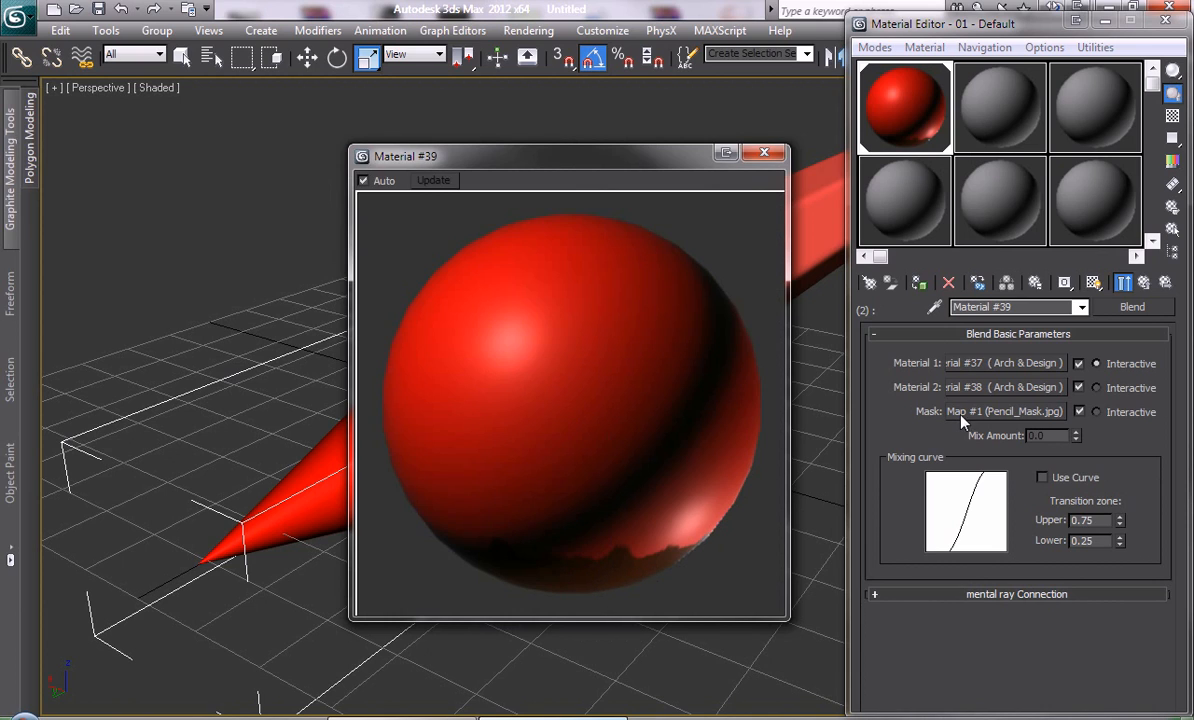
{"action": "left_click_drag", "start_coordinate": [966, 360], "coordinate": [981, 394]}
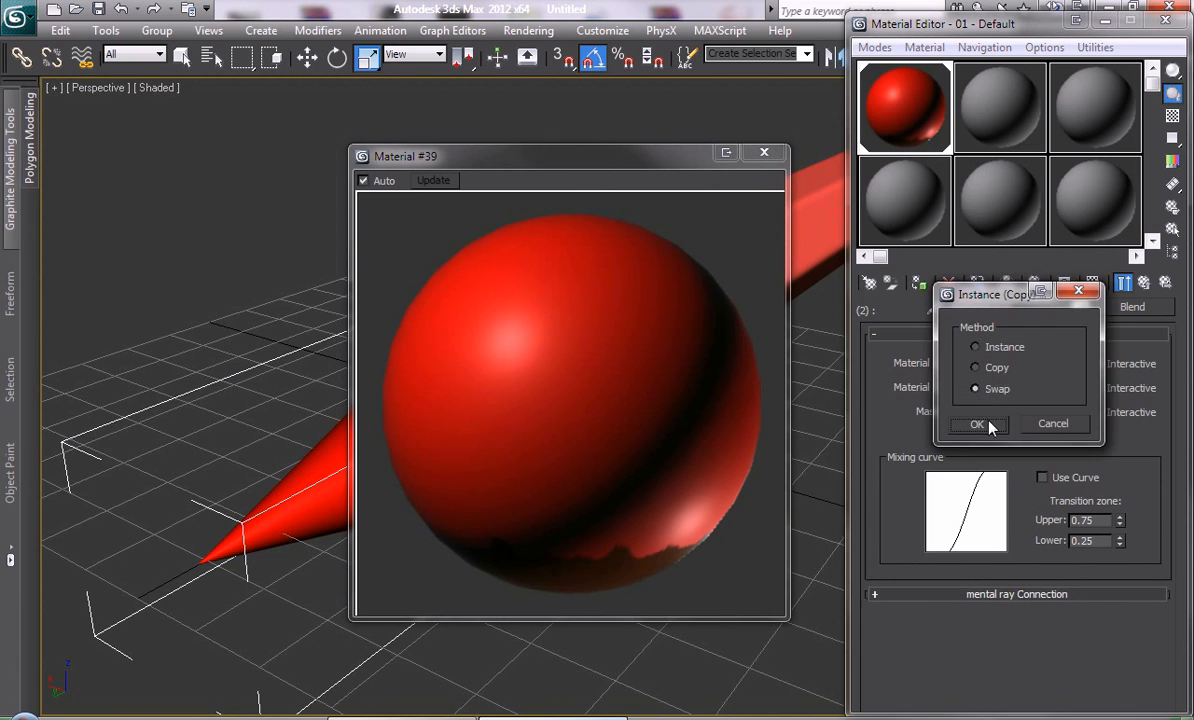
{"action": "left_click", "coordinate": [989, 424]}
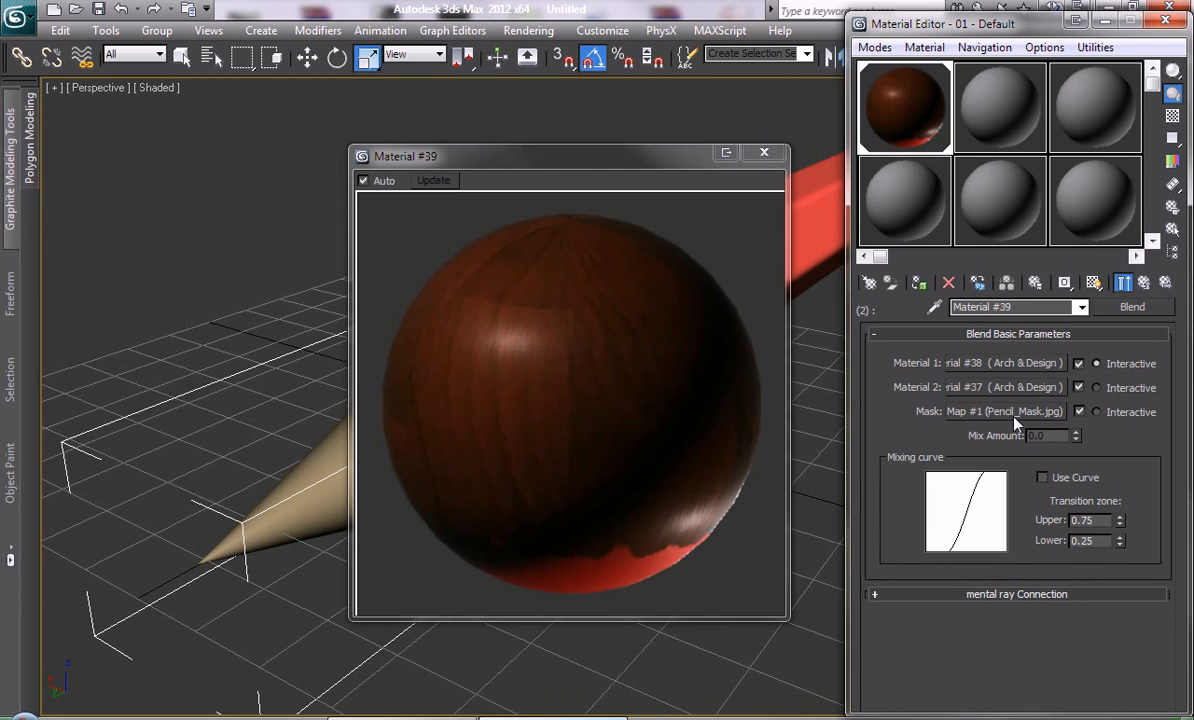
Set the tiling of the varnished wood diffuse bitmap to 8 in U and 0.2 in V, and close the enlarged preview
{"action": "left_click", "coordinate": [997, 375]}
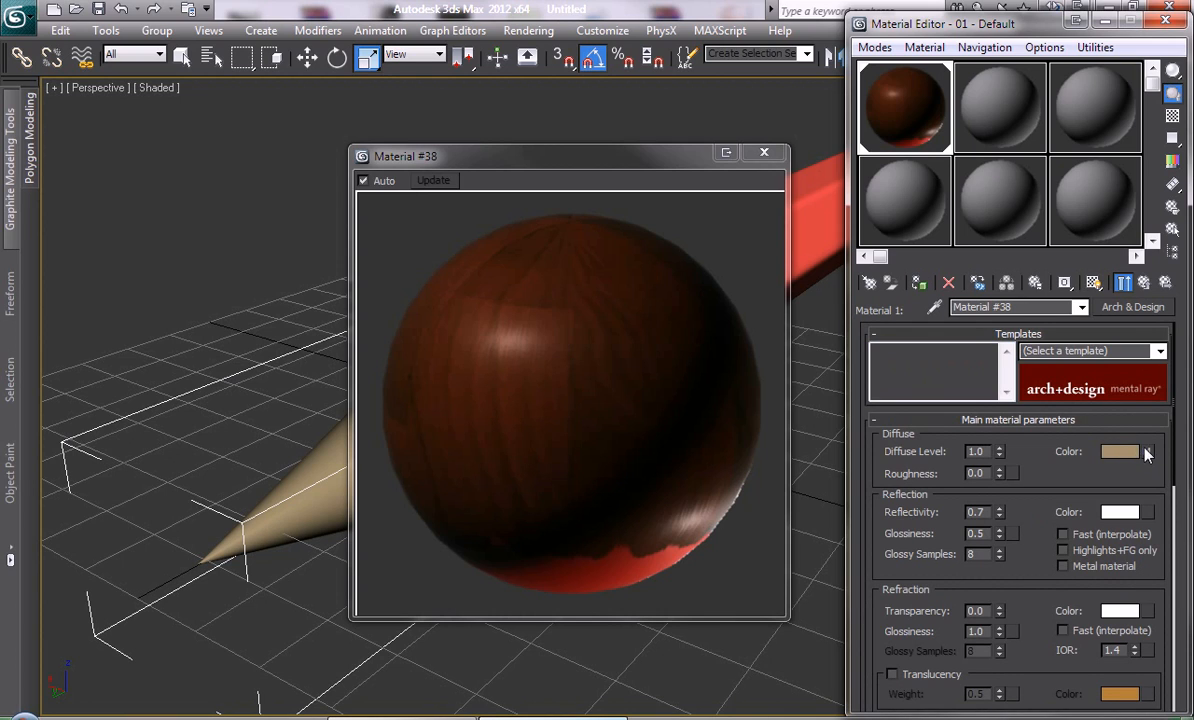
{"action": "left_click", "coordinate": [1147, 452]}
{"action": "left_click", "coordinate": [995, 424]}
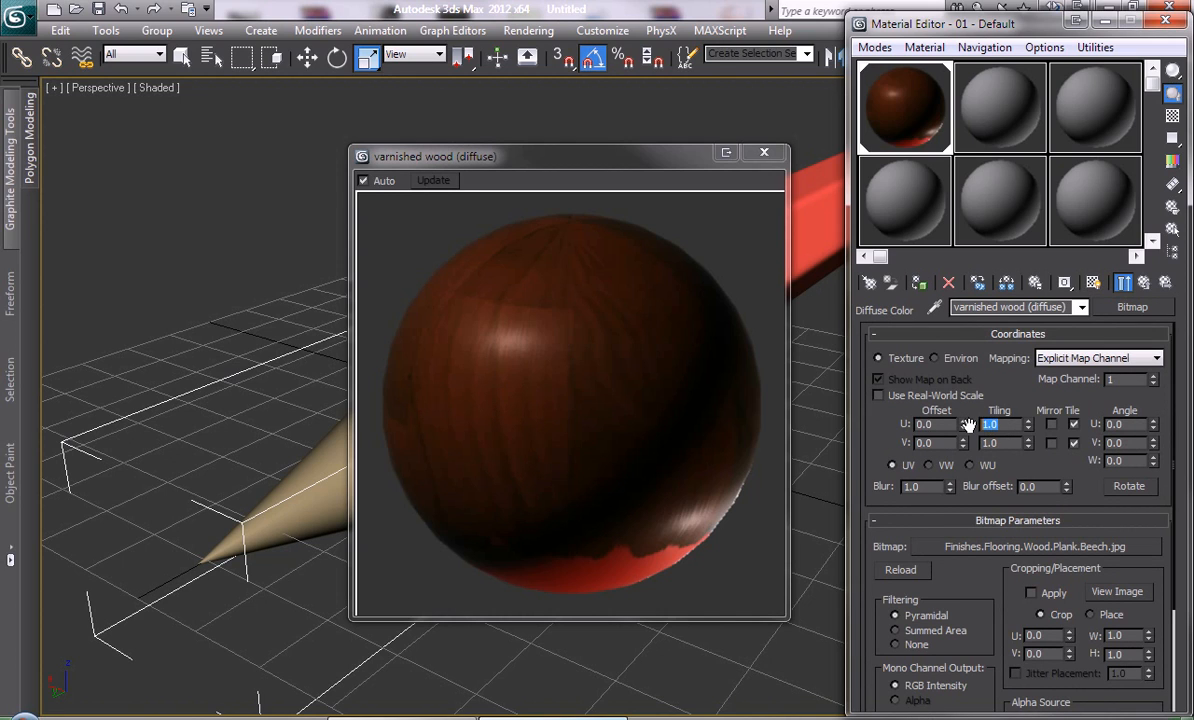
{"action": "type", "text": "8"}
{"action": "key", "text": "Return"}
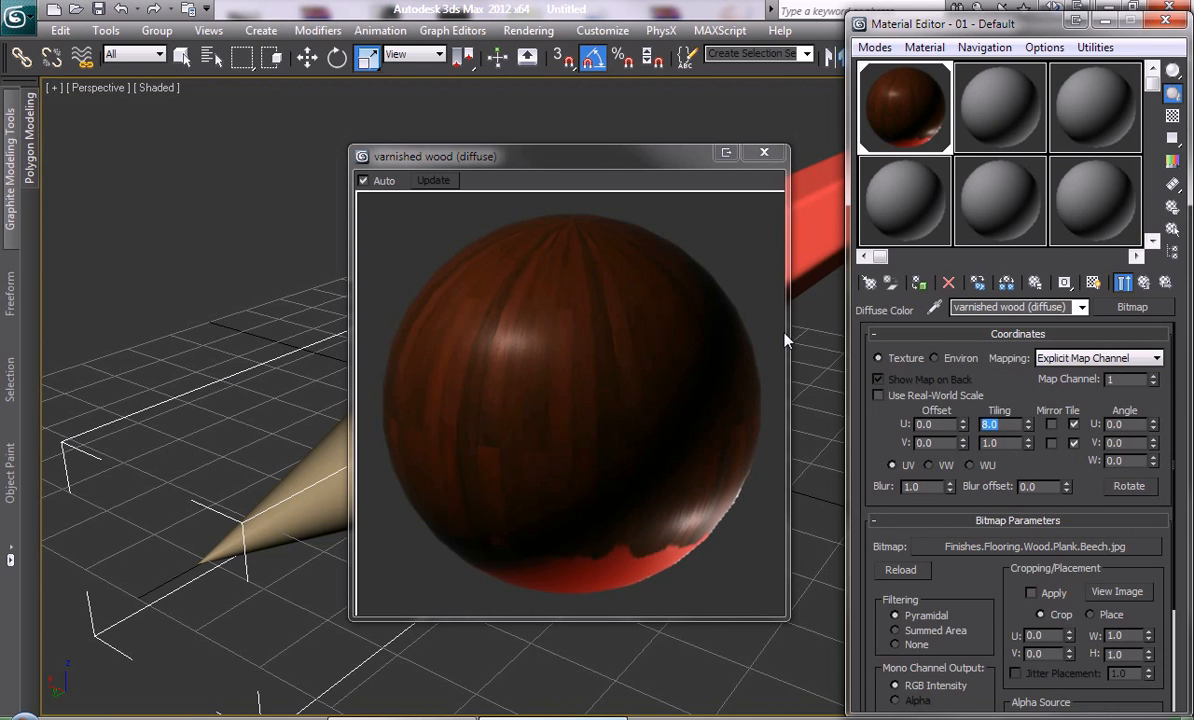
{"action": "double_click", "coordinate": [1003, 443]}
{"action": "type", "text": ".2"}
{"action": "key", "text": "Return"}
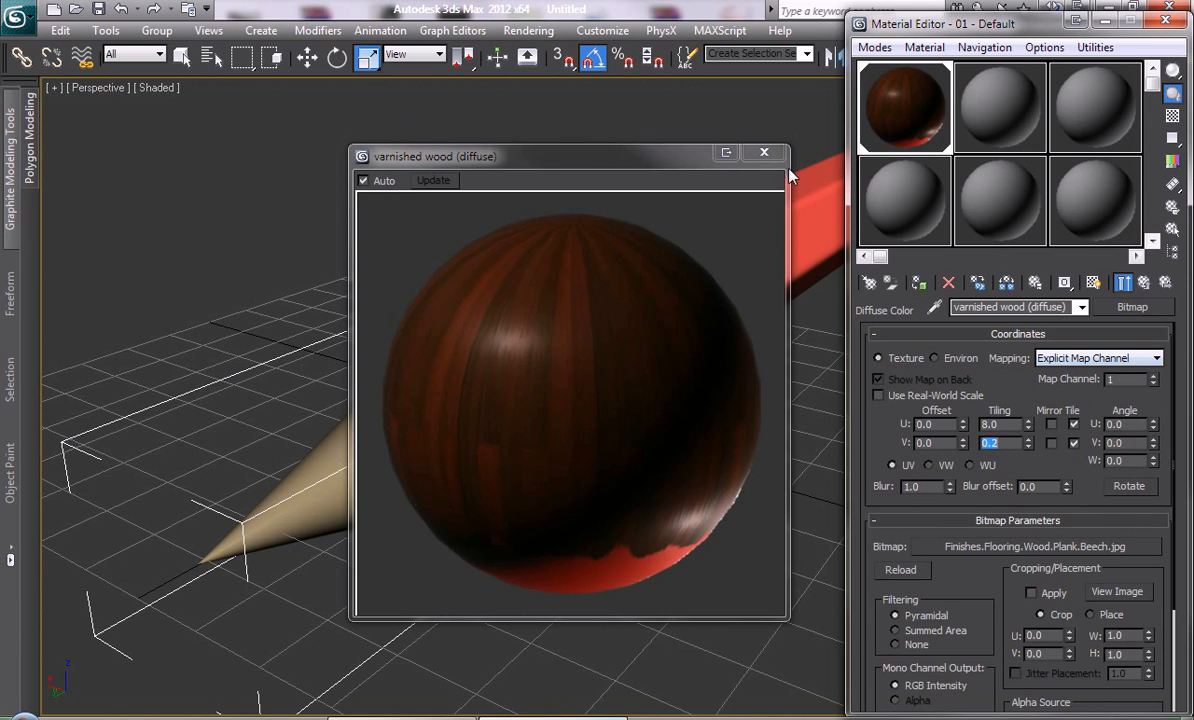
{"action": "left_click", "coordinate": [763, 155]}
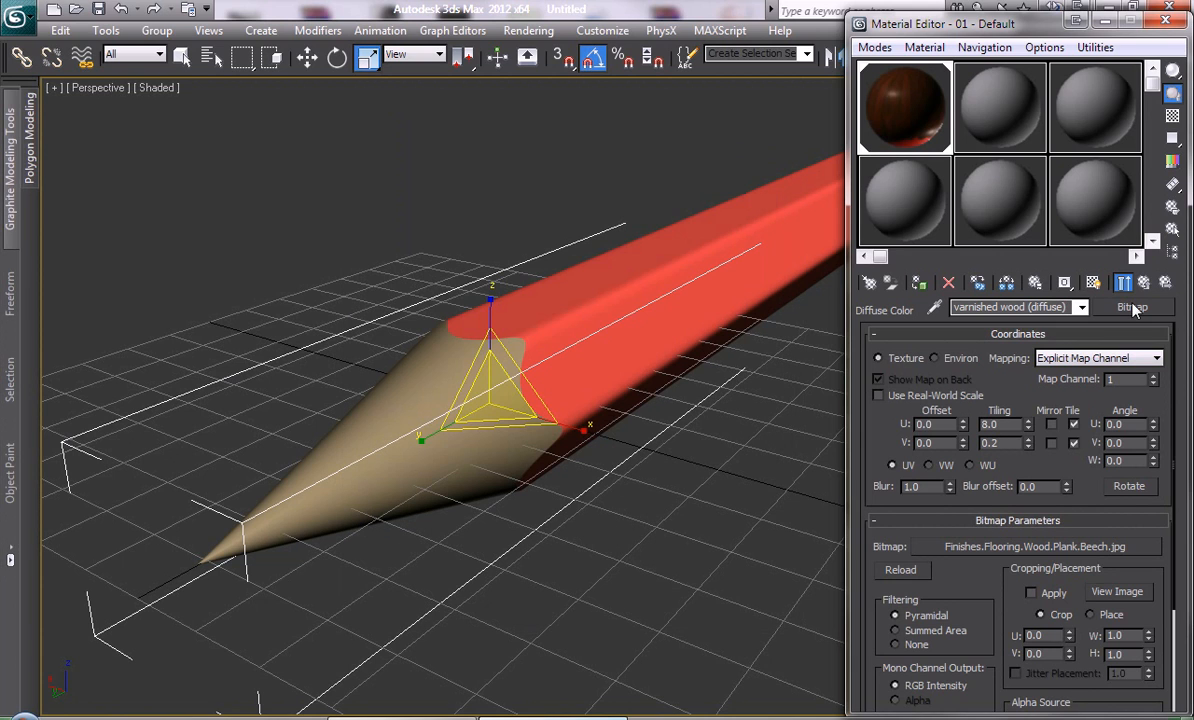
Replace the wood diffuse bitmap with a Color Correction map, keeping the old map as a sub-map
{"action": "left_click", "coordinate": [1126, 308]}
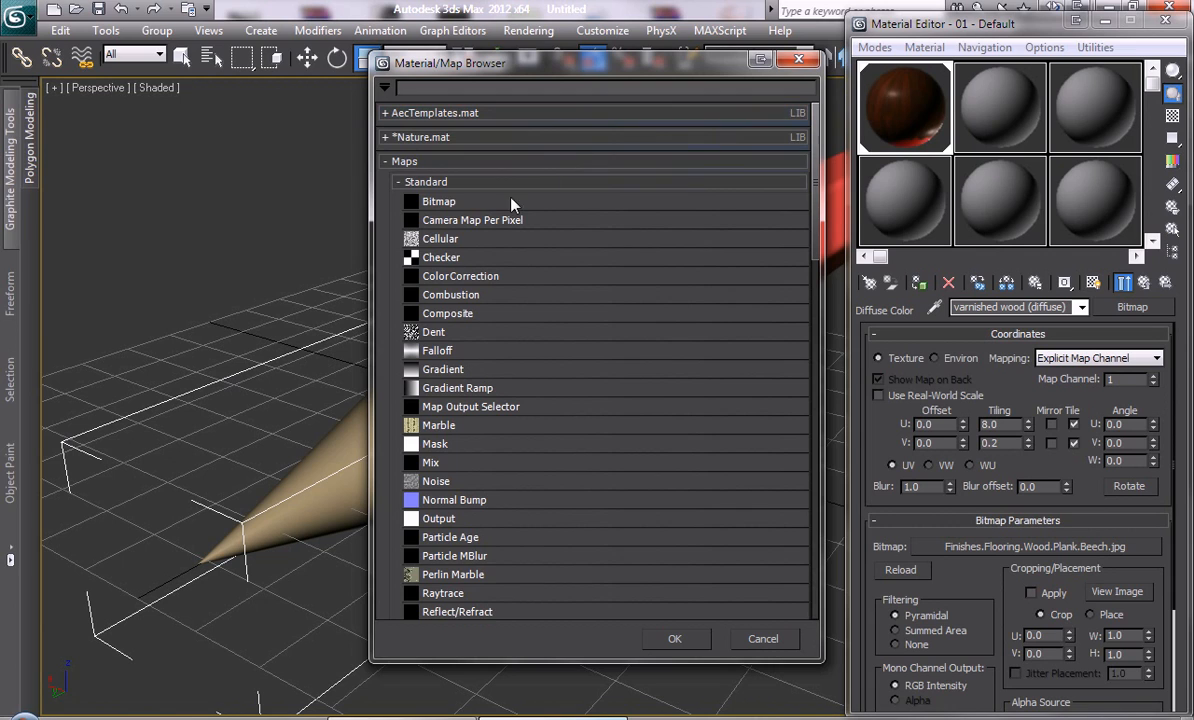
{"action": "double_click", "coordinate": [465, 276]}
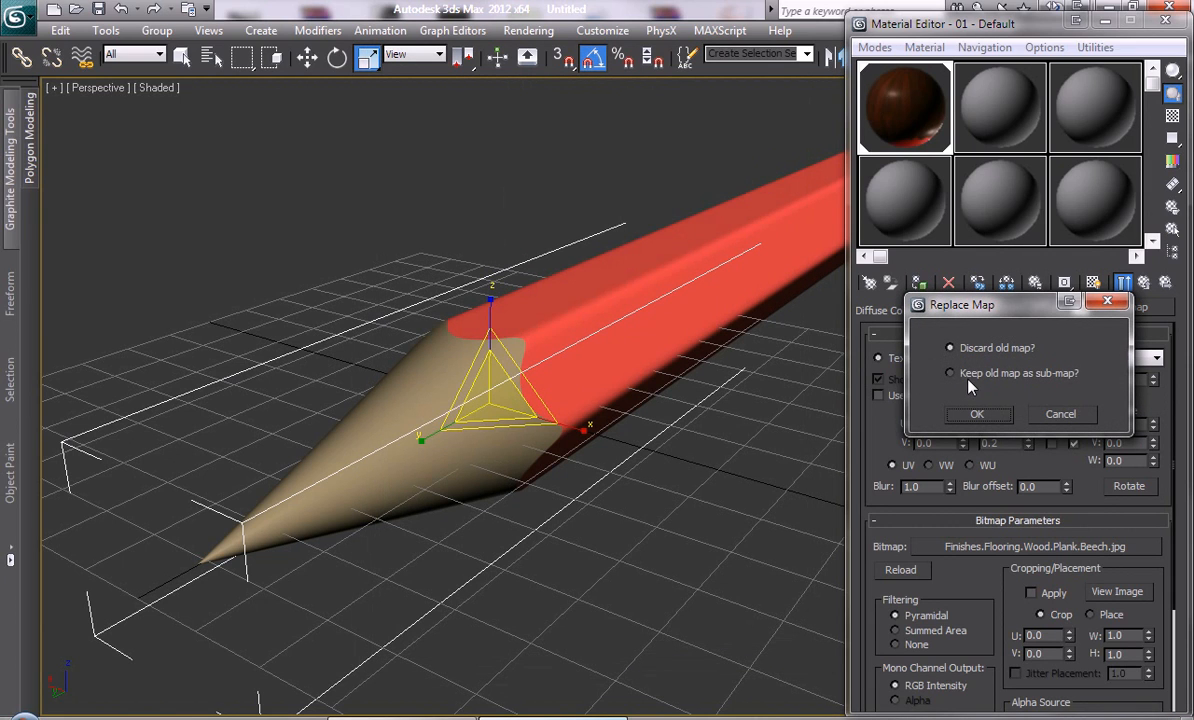
{"action": "left_click", "coordinate": [979, 380]}
{"action": "left_click", "coordinate": [977, 413]}
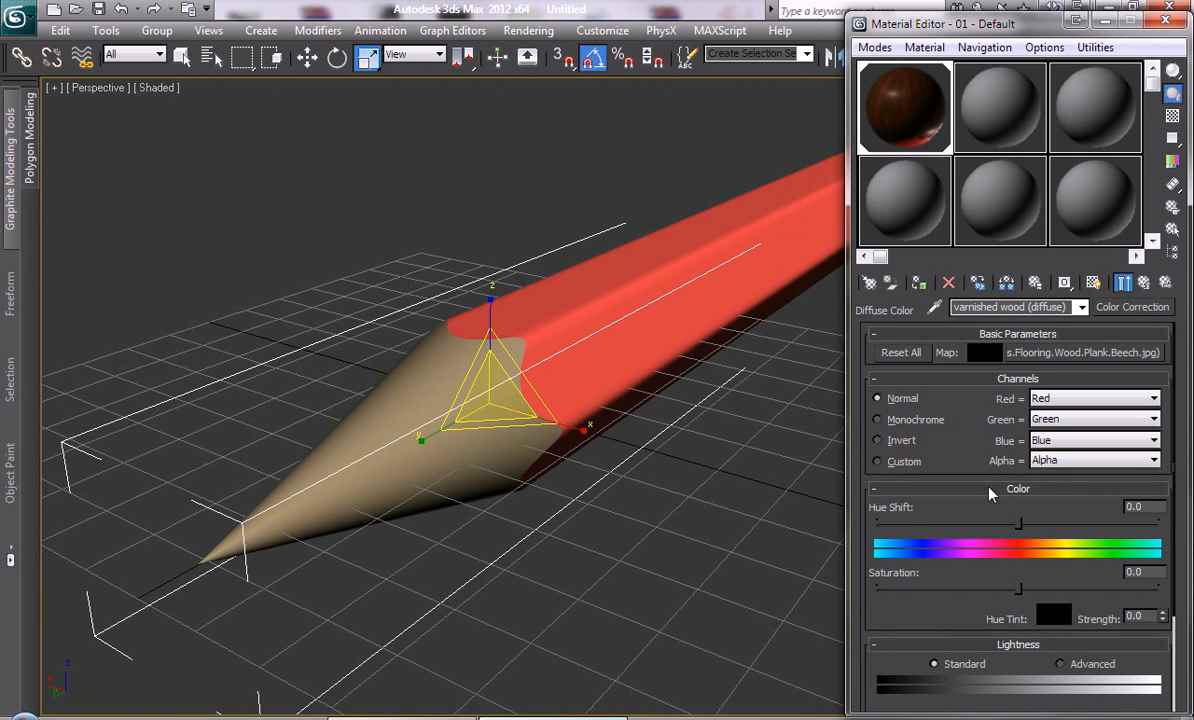
Adjust the wood's Color Correction to brightness about 66.8, contrast about 31.6, saturation about -34.2 and hue shift about 6.6
{"action": "left_click_drag", "start_coordinate": [981, 459], "coordinate": [921, 377]}
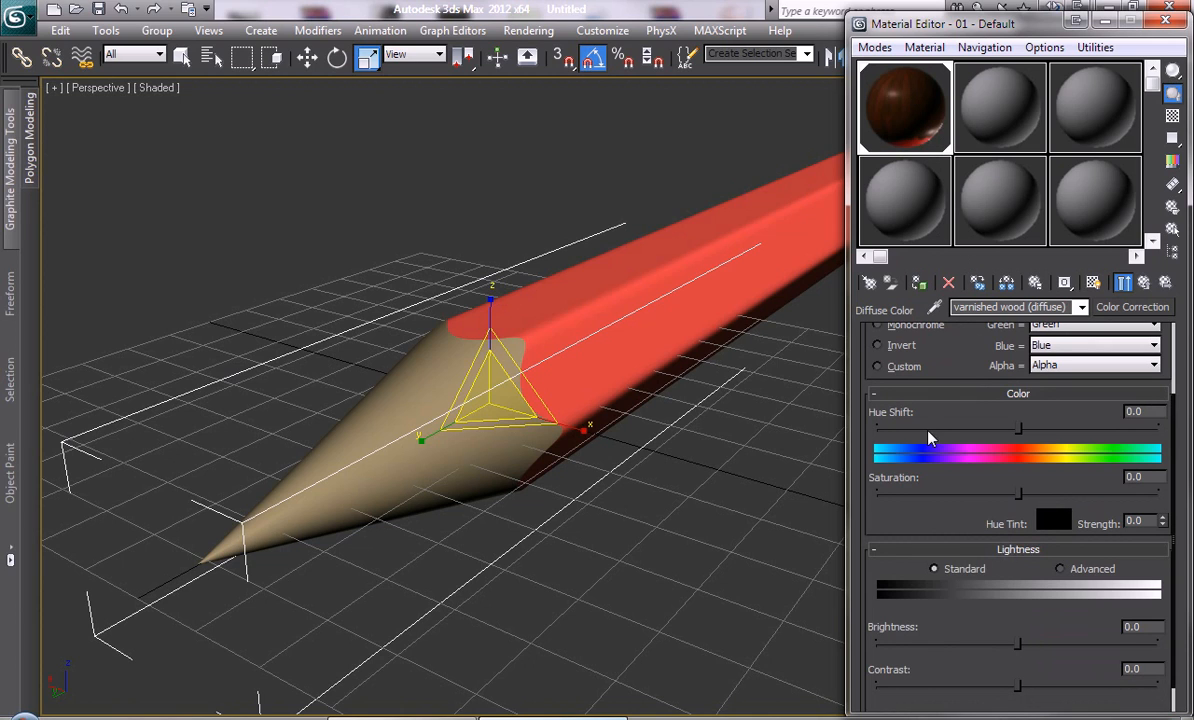
{"action": "left_click_drag", "start_coordinate": [967, 557], "coordinate": [1032, 329]}
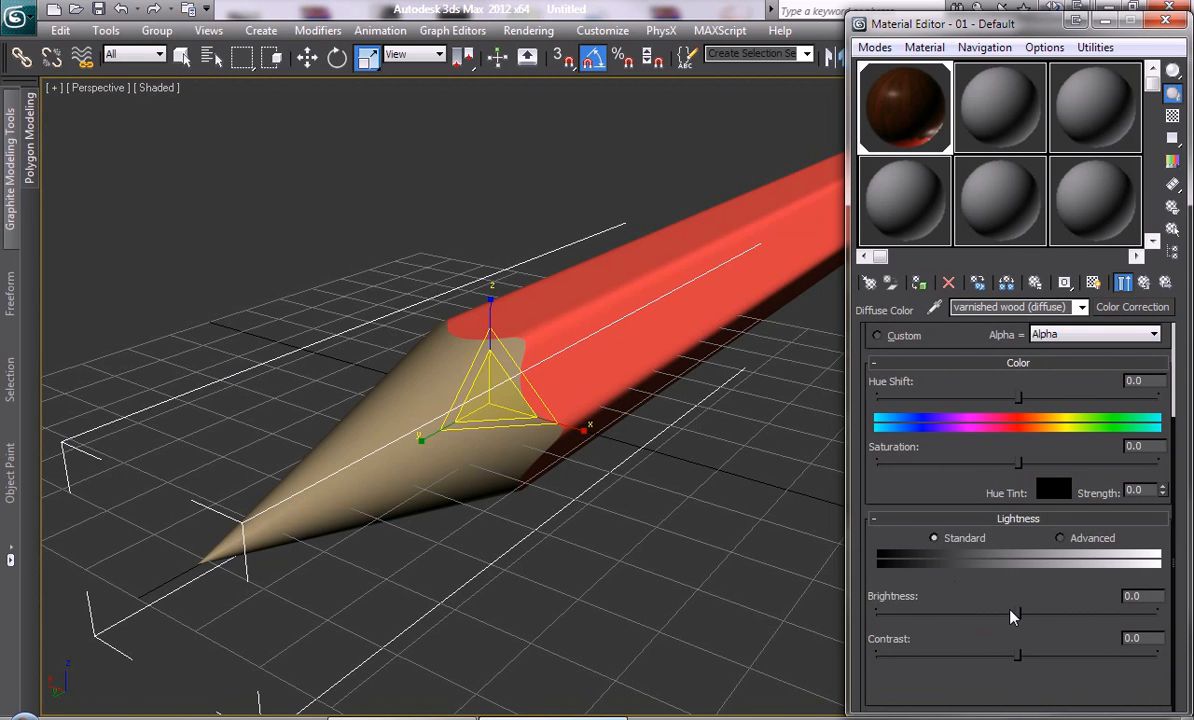
{"action": "left_click_drag", "start_coordinate": [1016, 612], "coordinate": [1087, 610]}
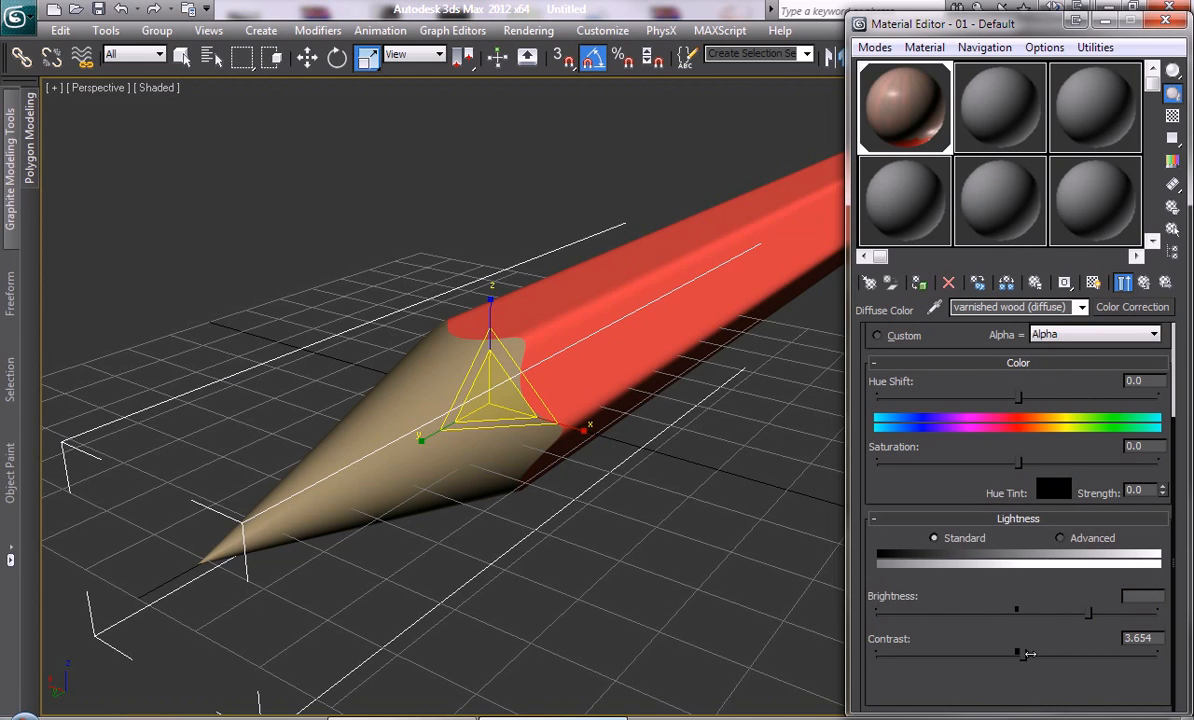
{"action": "left_click_drag", "start_coordinate": [1016, 656], "coordinate": [1064, 660]}
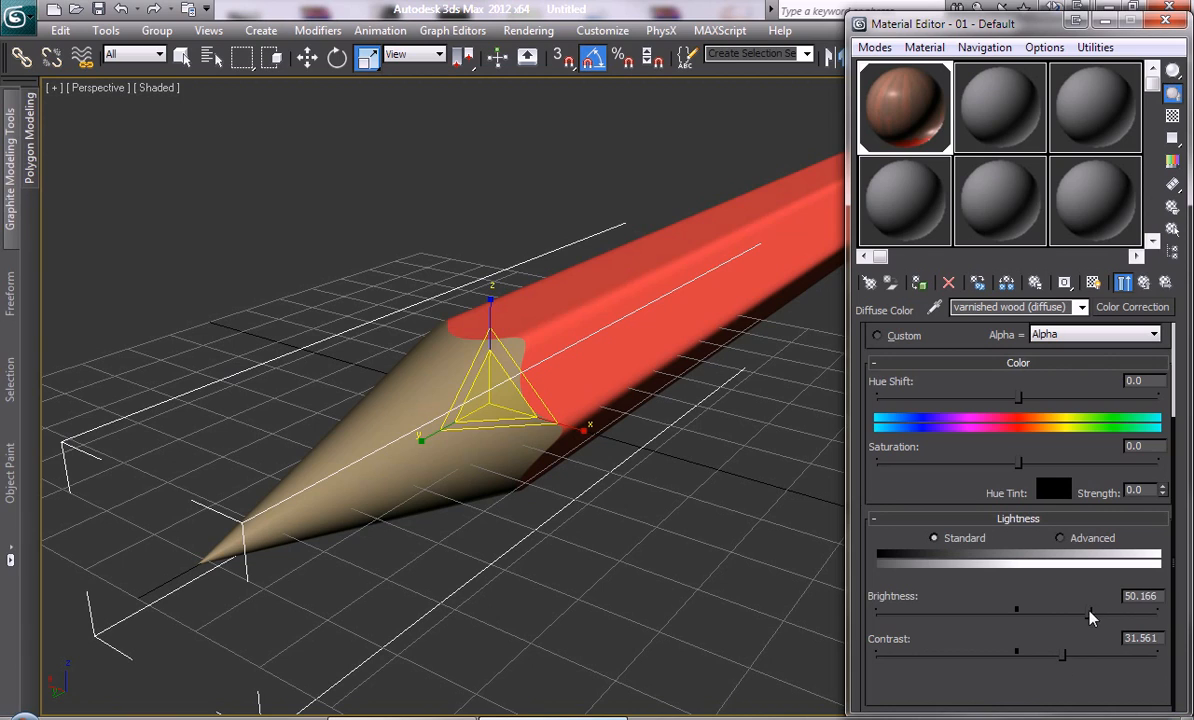
{"action": "left_click_drag", "start_coordinate": [1096, 610], "coordinate": [1113, 614]}
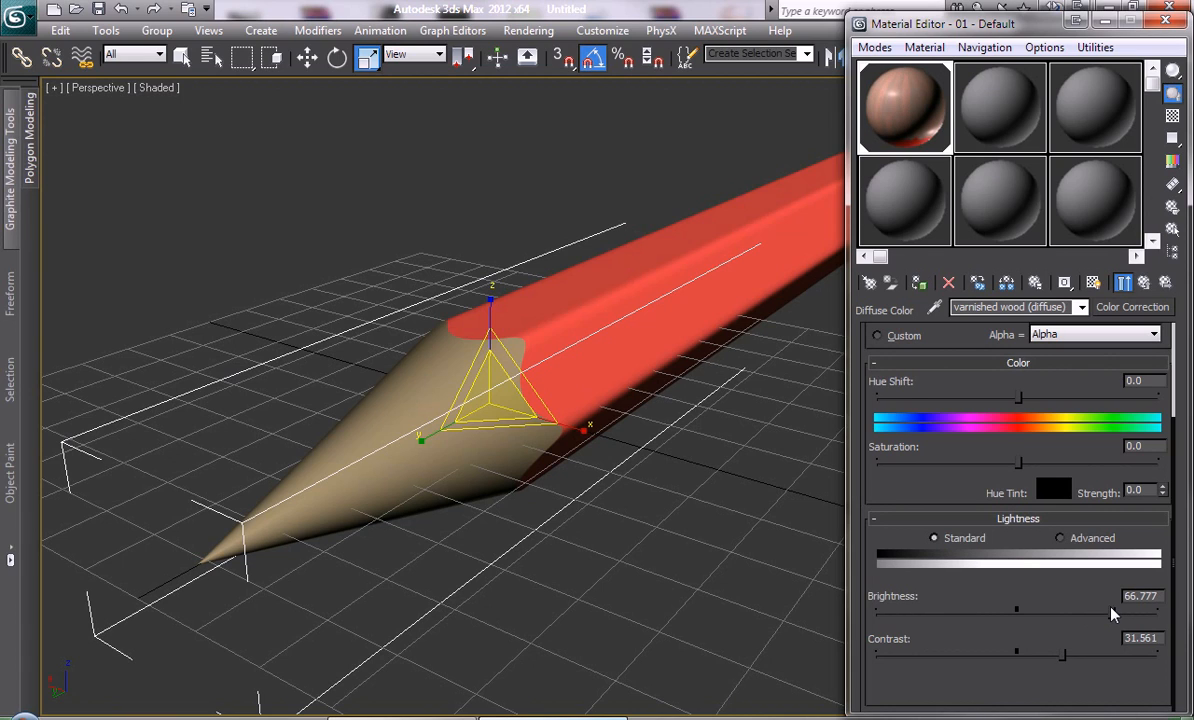
{"action": "left_click", "coordinate": [970, 463]}
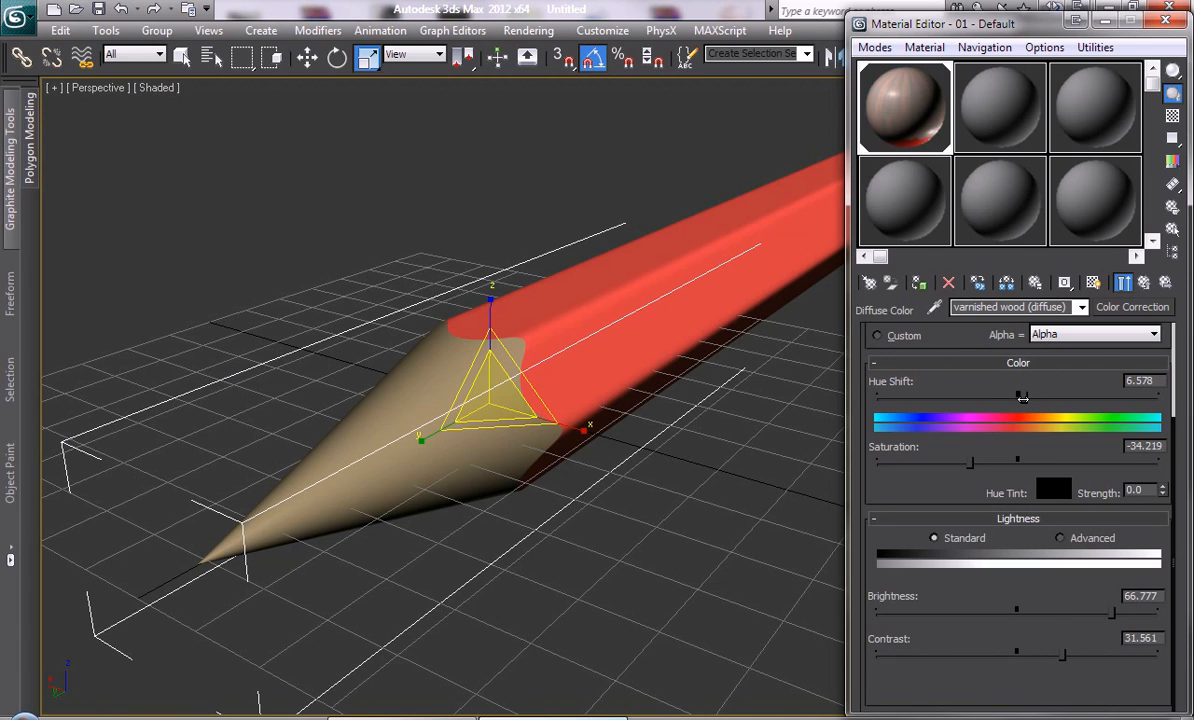
Check the corrected wood in an enlarged material preview and a test render of the pencil tip, closing both
{"action": "double_click", "coordinate": [910, 98]}
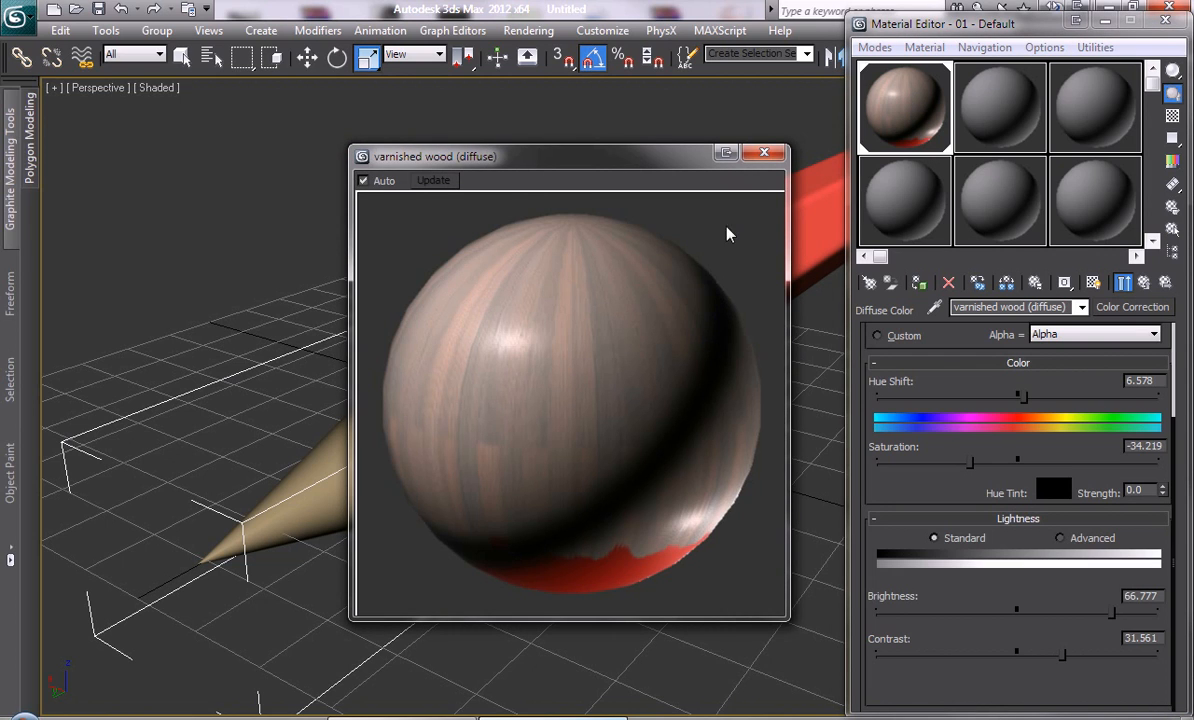
{"action": "left_click", "coordinate": [763, 154]}
{"action": "middle_click_drag", "start_coordinate": [525, 261], "coordinate": [514, 270]}
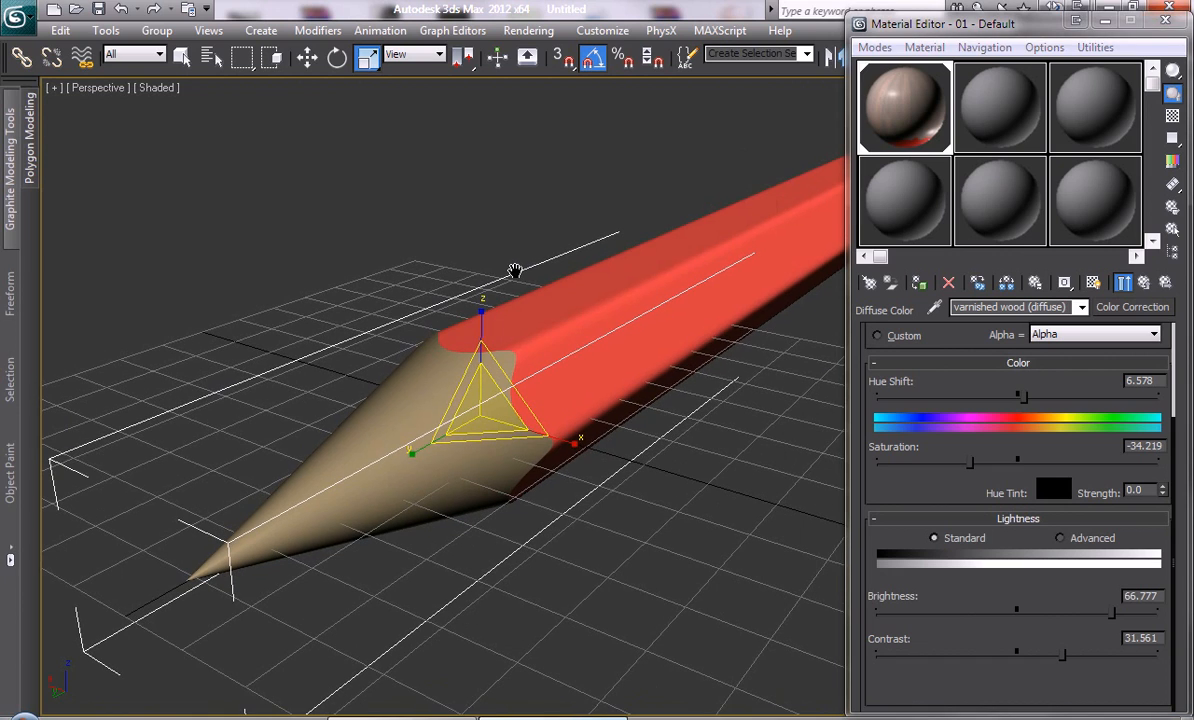
{"action": "key", "text": "shift+q"}
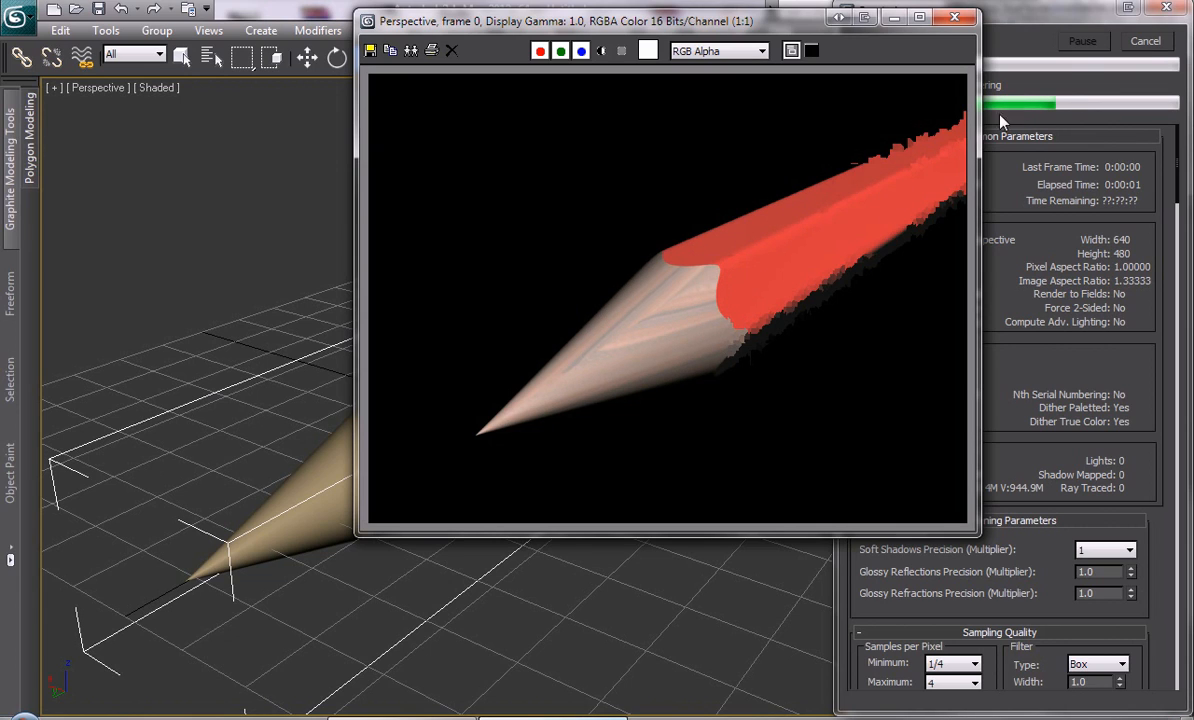
{"action": "left_click", "coordinate": [1145, 60]}
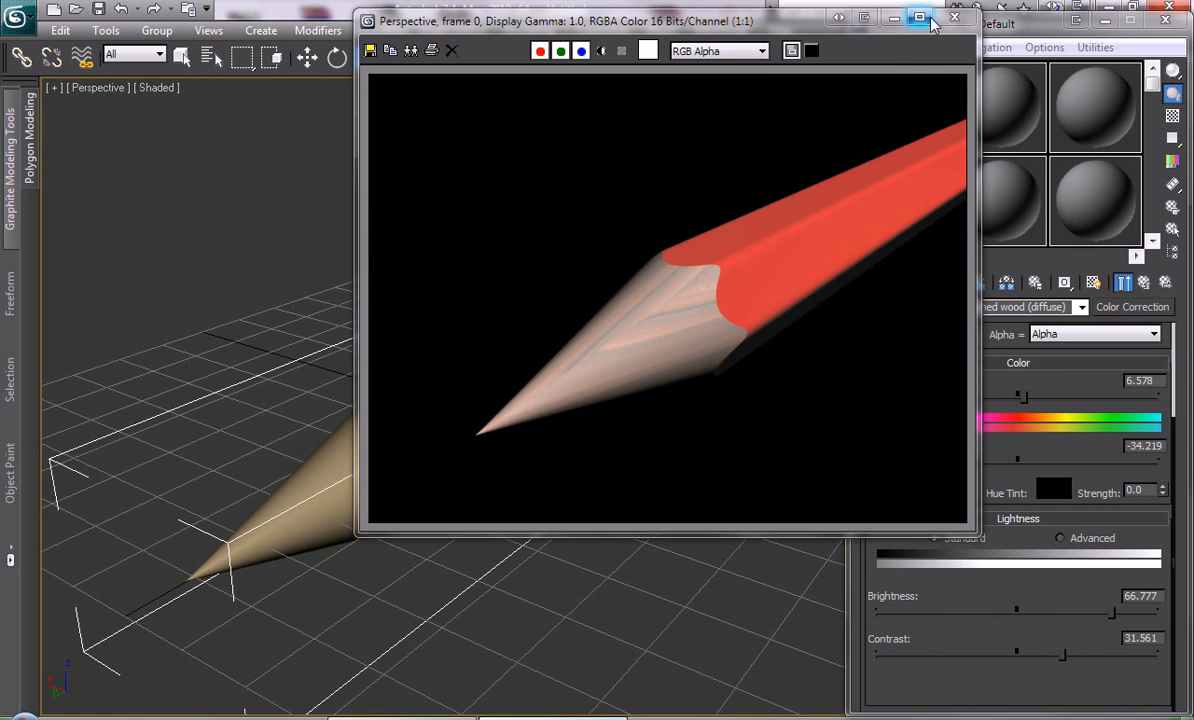
{"action": "left_click", "coordinate": [955, 20]}
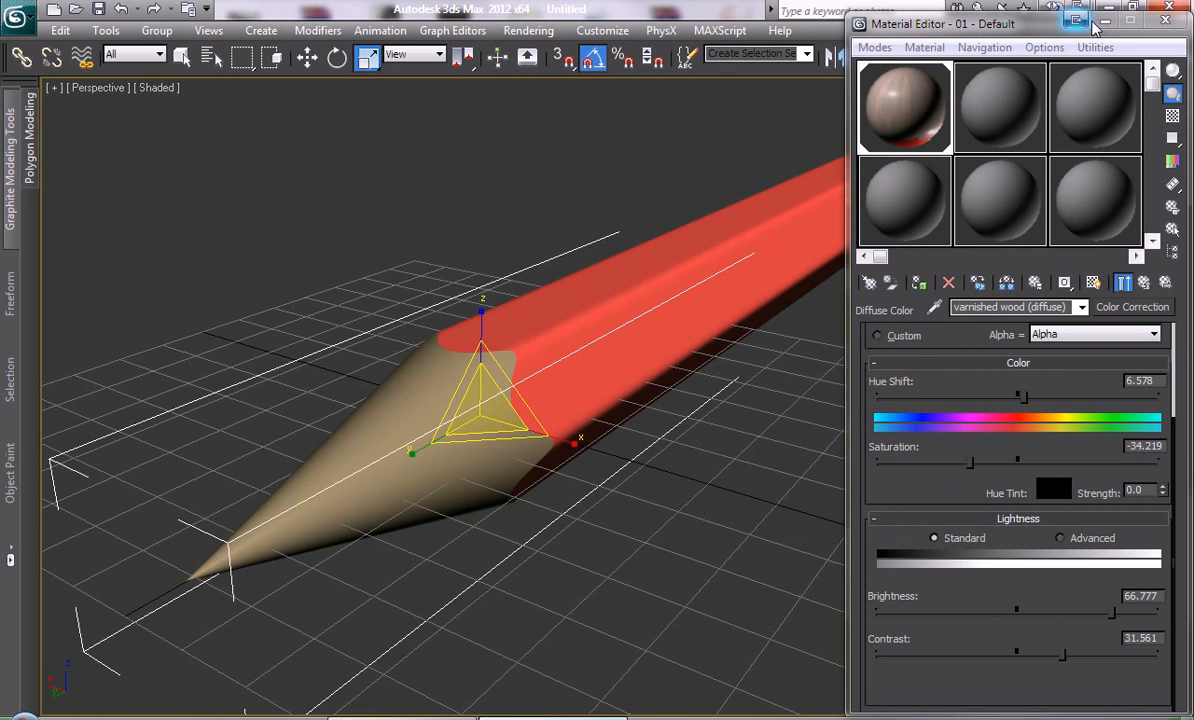
Turn off TurboSmooth's display and select the sharpened tip's polygons in the pencil's Edit Poly modifier
{"action": "left_click", "coordinate": [1166, 20]}
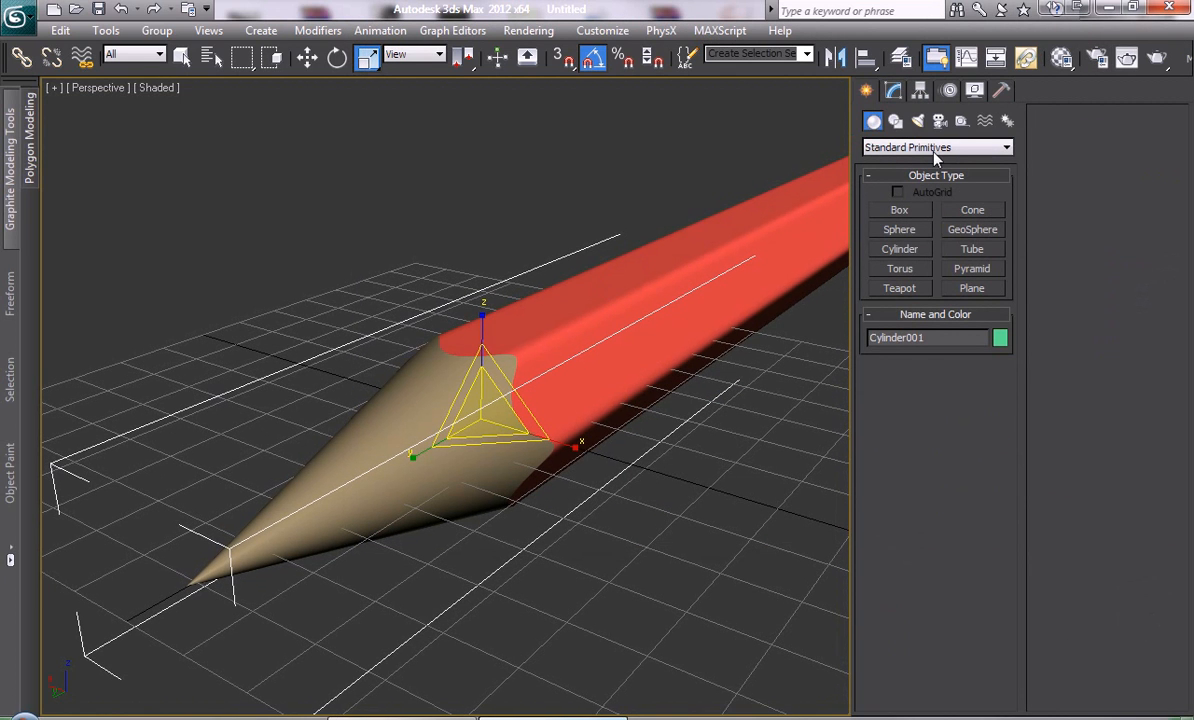
{"action": "left_click", "coordinate": [893, 91]}
{"action": "left_click", "coordinate": [872, 215]}
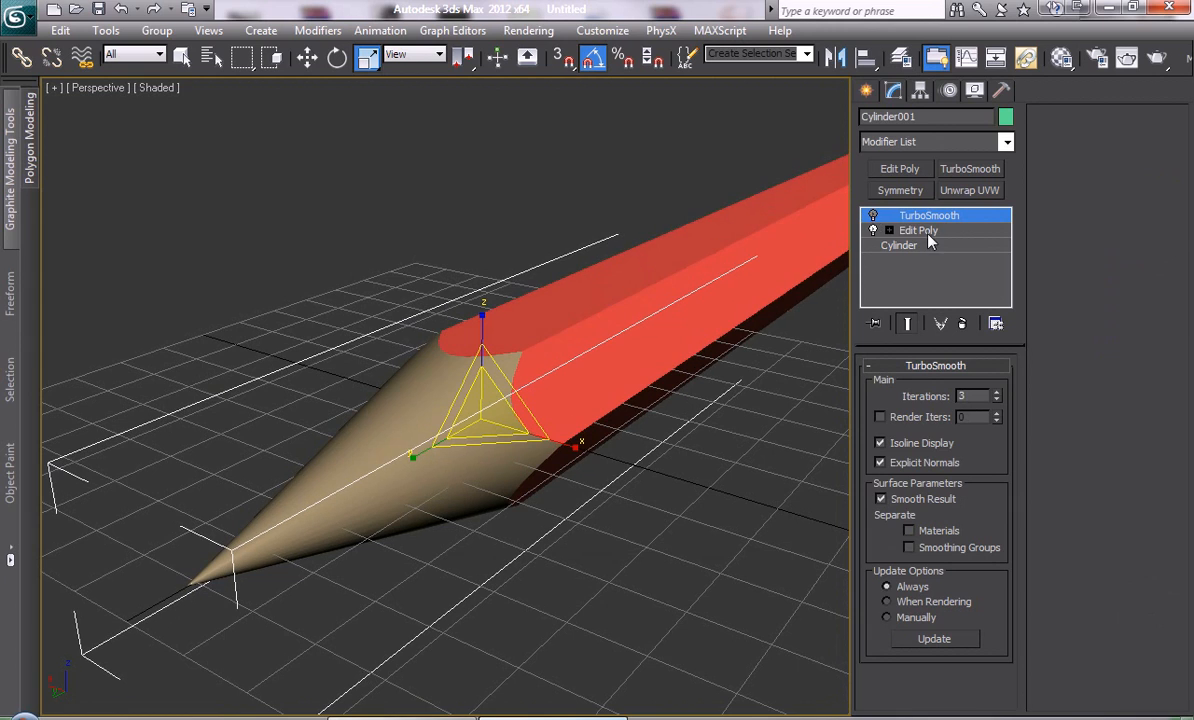
{"action": "left_click", "coordinate": [922, 231]}
{"action": "left_click", "coordinate": [956, 386]}
{"action": "key", "text": "ctrl+a"}
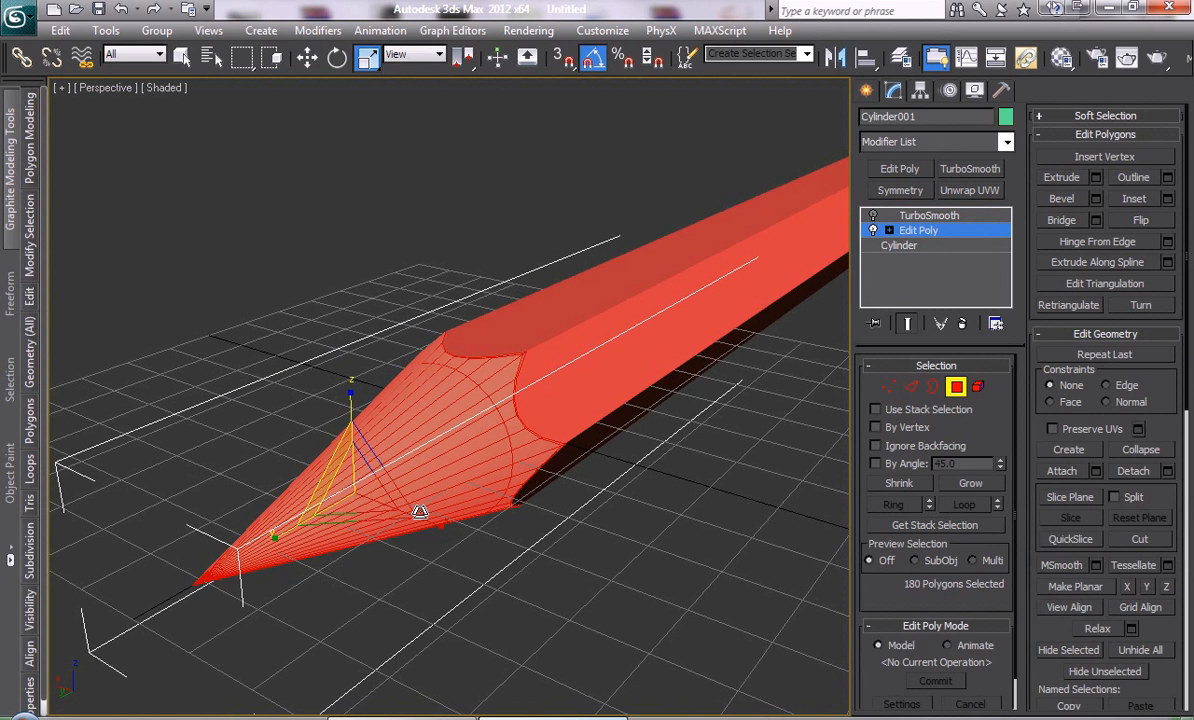
Apply a UVW Map modifier with cylindrical mapping to the selected tip polygons and reactivate TurboSmooth above it
{"action": "left_click", "coordinate": [1007, 145]}
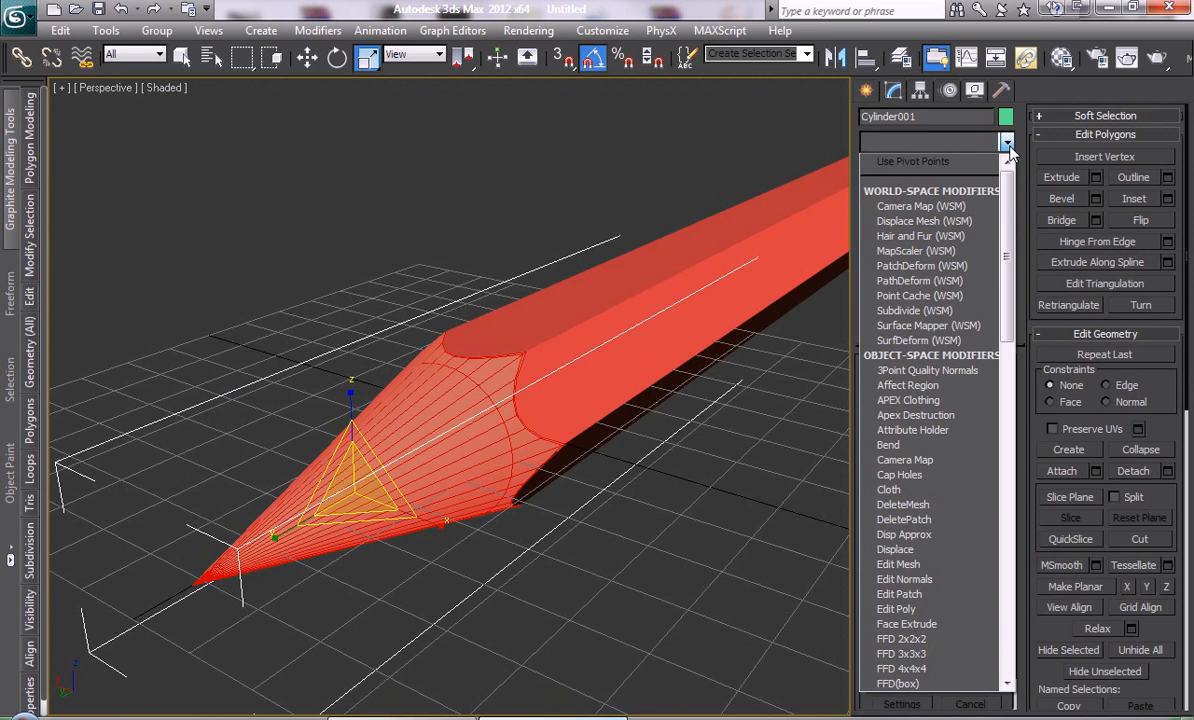
{"action": "key", "text": "u"}
{"action": "key", "text": "u"}
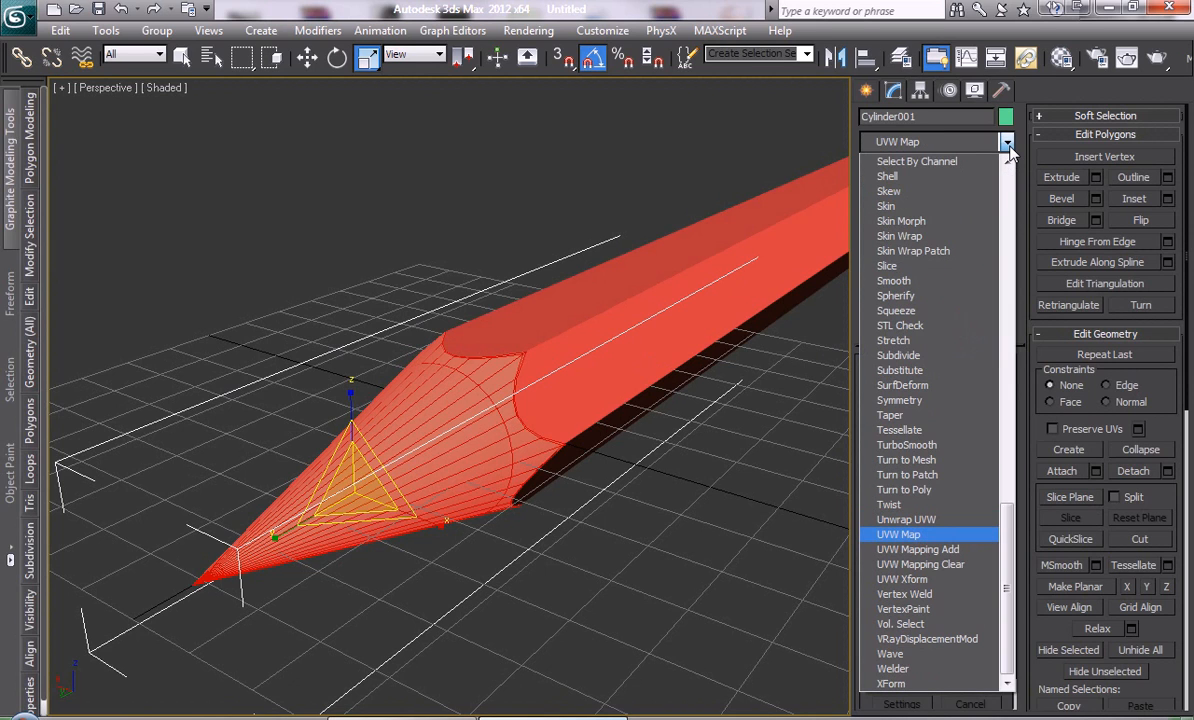
{"action": "key", "text": "Return"}
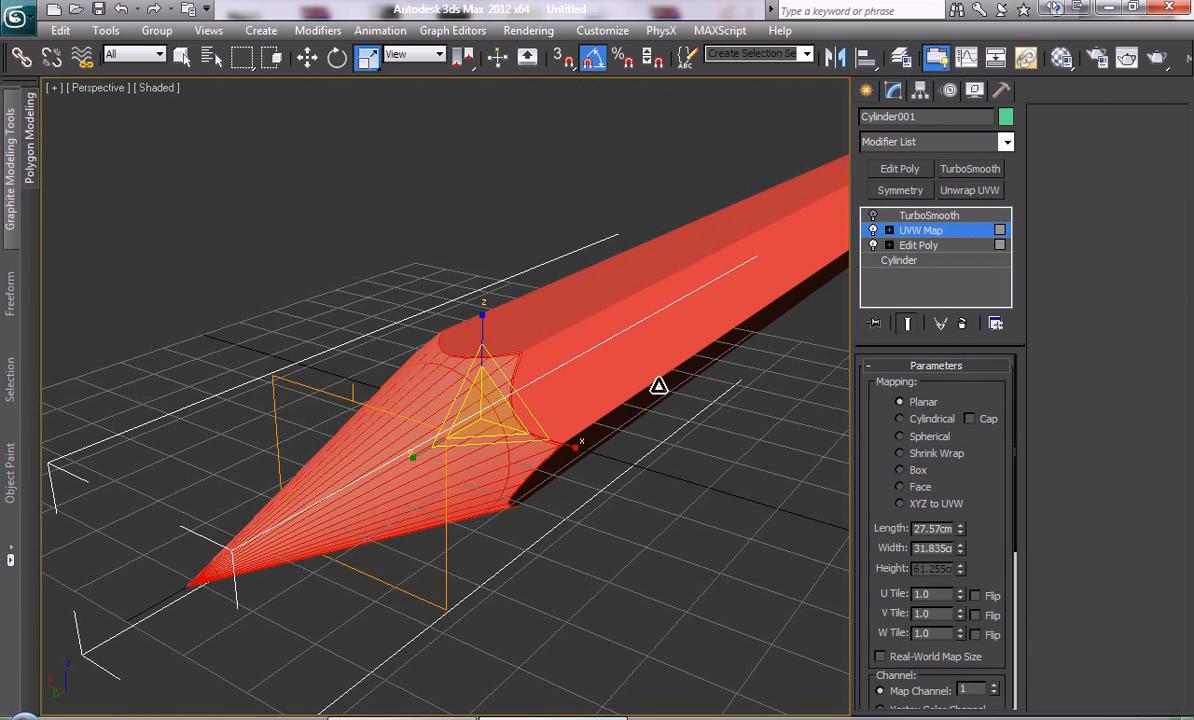
{"action": "left_click", "coordinate": [901, 421]}
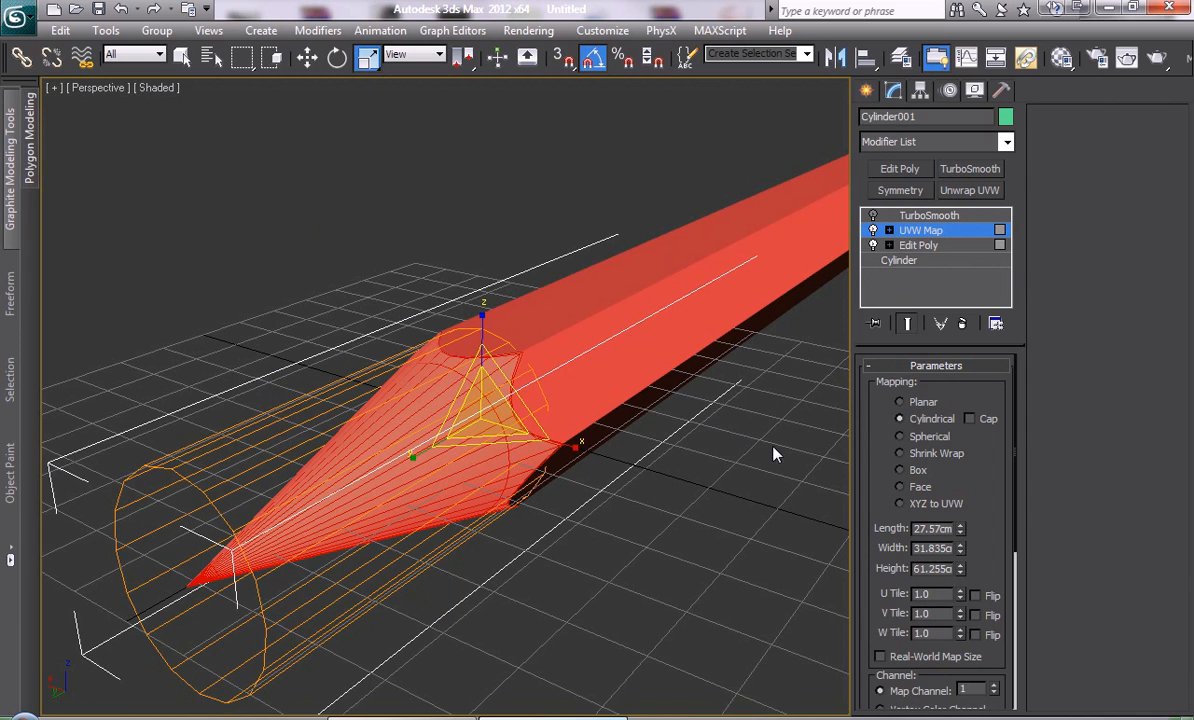
{"action": "left_click", "coordinate": [921, 216]}
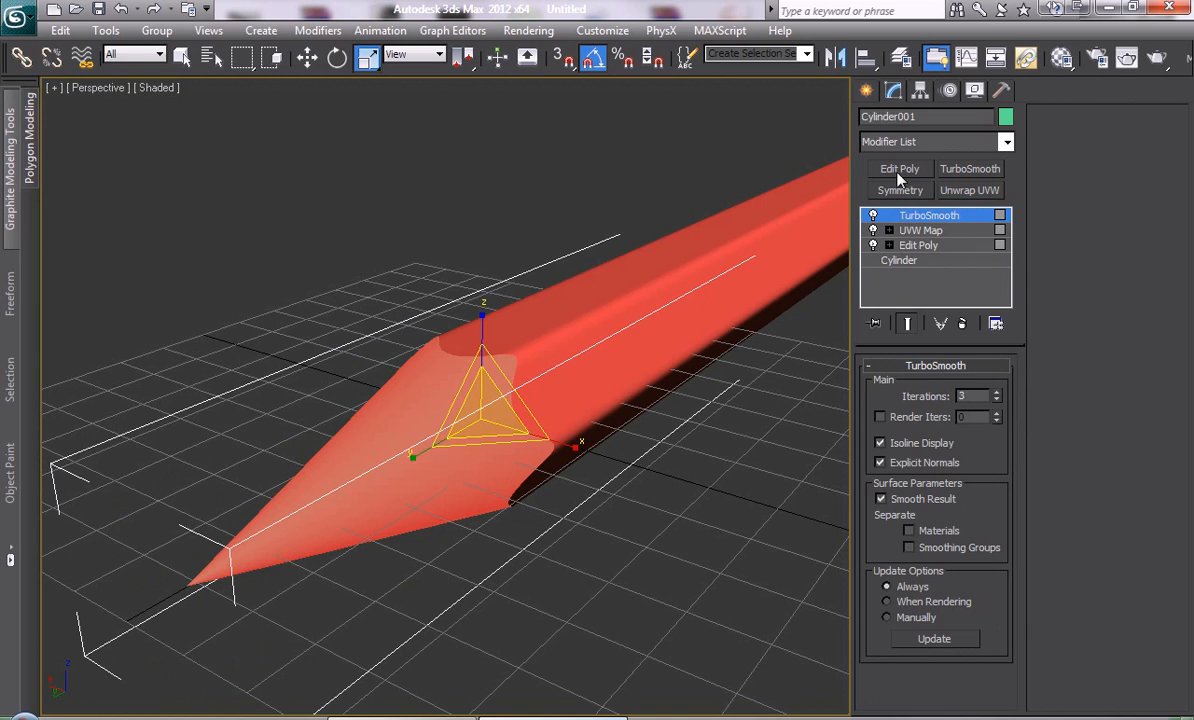
{"action": "left_click", "coordinate": [866, 92]}
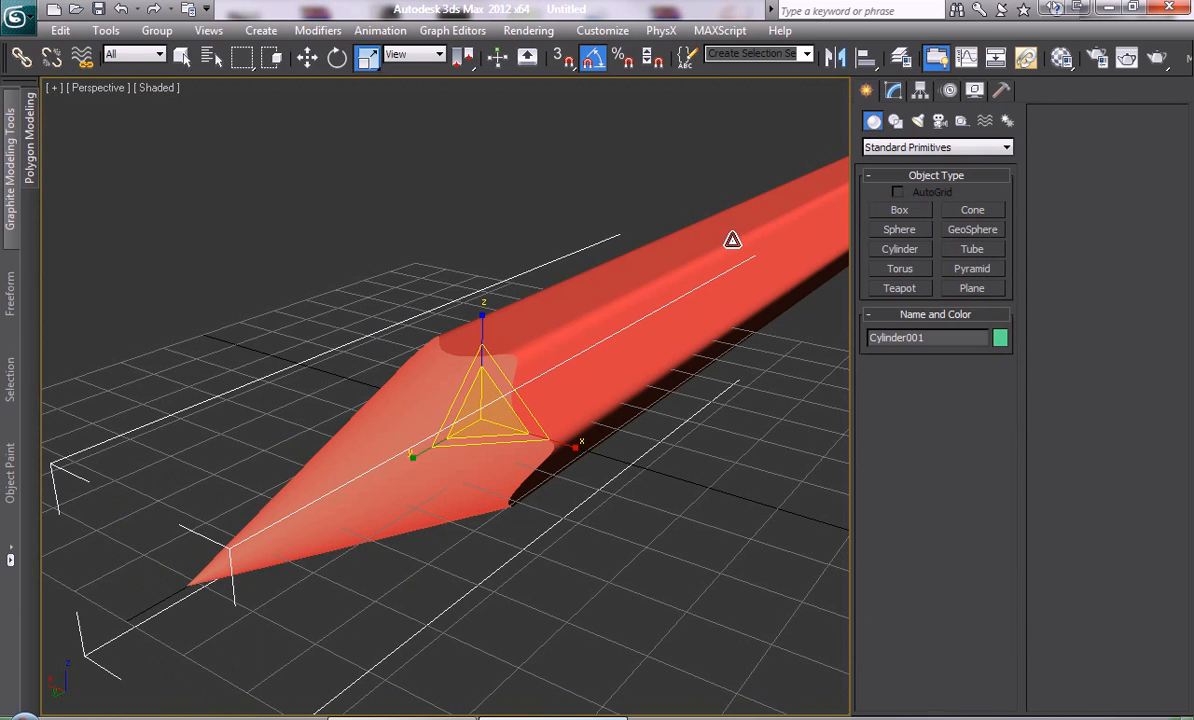
Render the perspective view to check the remapped wood on the pencil tip, and close the render
{"action": "middle_click_drag", "start_coordinate": [668, 339], "coordinate": [662, 345]}
{"action": "key", "text": "shift+q"}
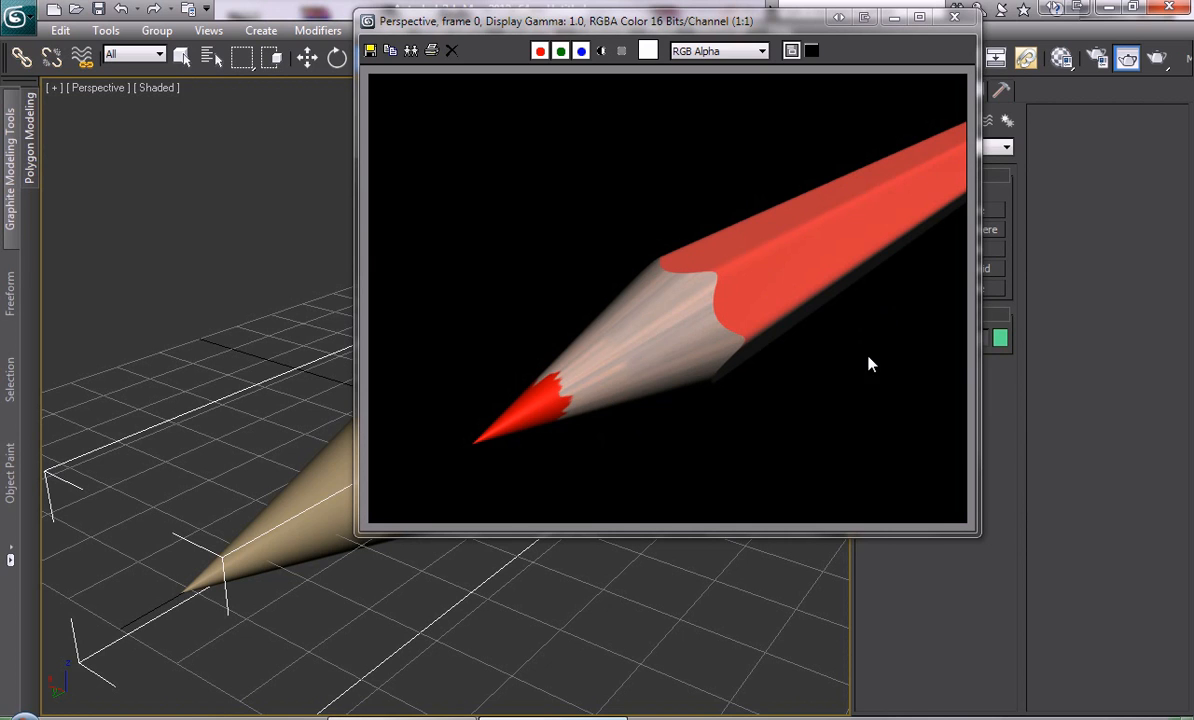
{"action": "left_click", "coordinate": [955, 18]}
Clone the pencil sideways along the X axis as two instances, forming an evenly spaced row of three
{"action": "middle_click_drag", "start_coordinate": [797, 107], "coordinate": [525, 248]}
{"action": "scroll", "coordinate": [668, 272], "scroll_direction": "down", "scroll_amount": 4}
{"action": "middle_click_drag", "start_coordinate": [668, 272], "coordinate": [528, 357]}
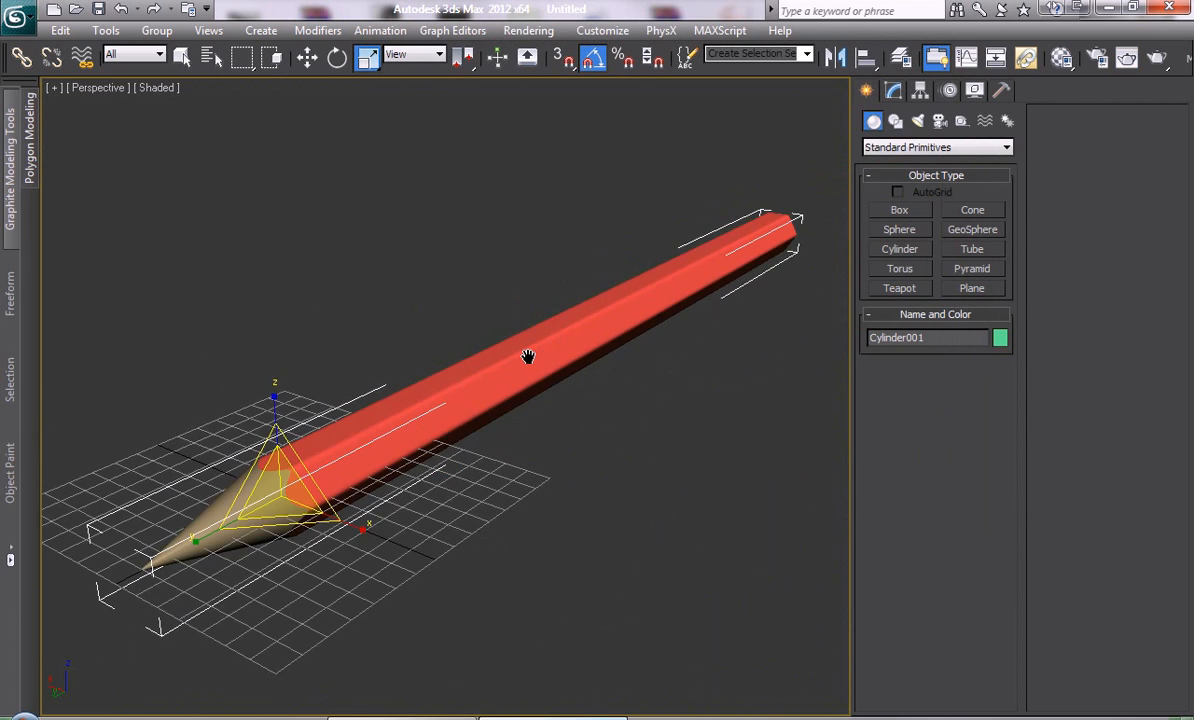
{"action": "mouse_move", "coordinate": [596, 403]}
{"action": "middle_mouse_down", "text": "alt"}
{"action": "mouse_move", "coordinate": [602, 422]}
{"action": "mouse_move", "coordinate": [576, 413]}
{"action": "mouse_move", "coordinate": [575, 396]}
{"action": "middle_mouse_up", "text": "alt"}
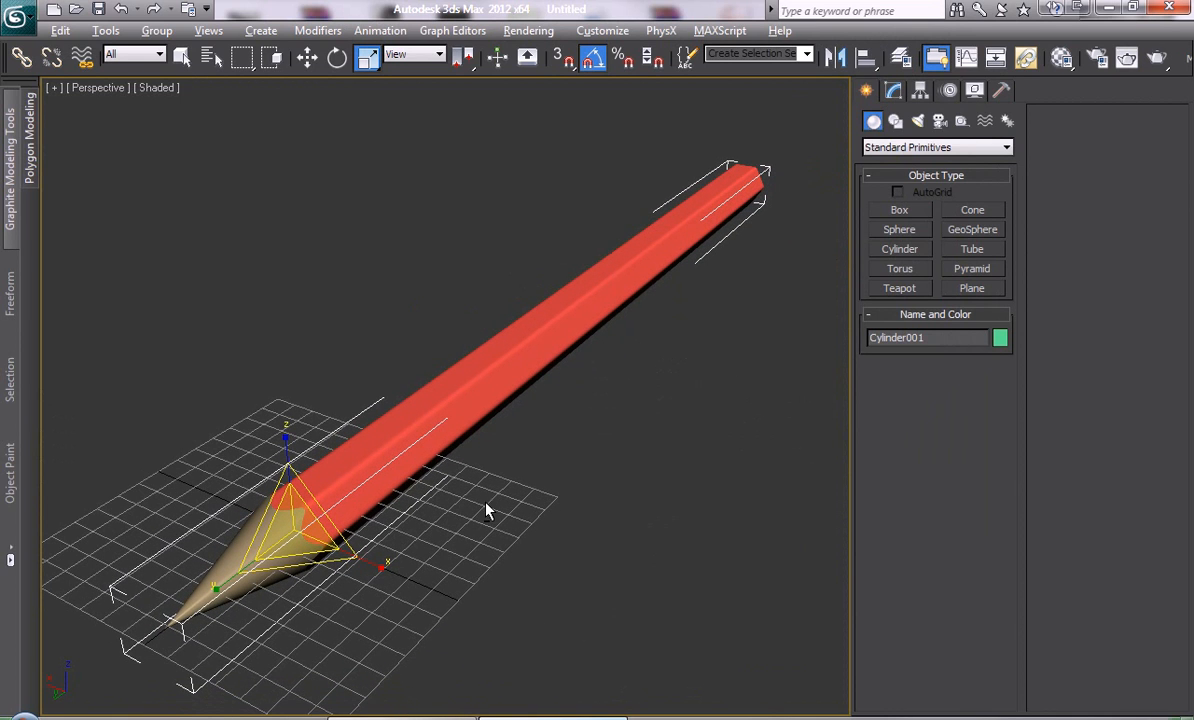
{"action": "mouse_move", "coordinate": [486, 510]}
{"action": "middle_mouse_down", "text": "alt"}
{"action": "mouse_move", "coordinate": [496, 522]}
{"action": "mouse_move", "coordinate": [477, 466]}
{"action": "middle_mouse_up", "text": "alt"}
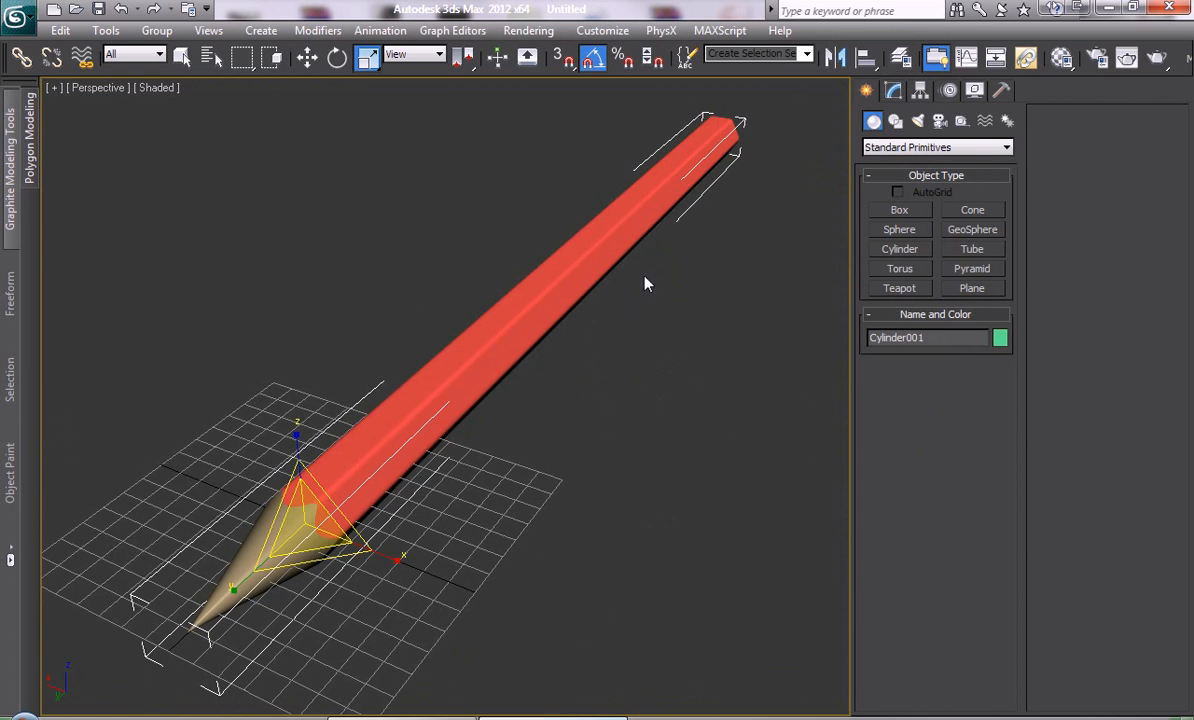
{"action": "mouse_move", "coordinate": [605, 288]}
{"action": "middle_mouse_down", "text": "alt"}
{"action": "mouse_move", "coordinate": [488, 400]}
{"action": "mouse_move", "coordinate": [450, 498]}
{"action": "middle_mouse_up", "text": "alt"}
{"action": "key", "text": "w"}
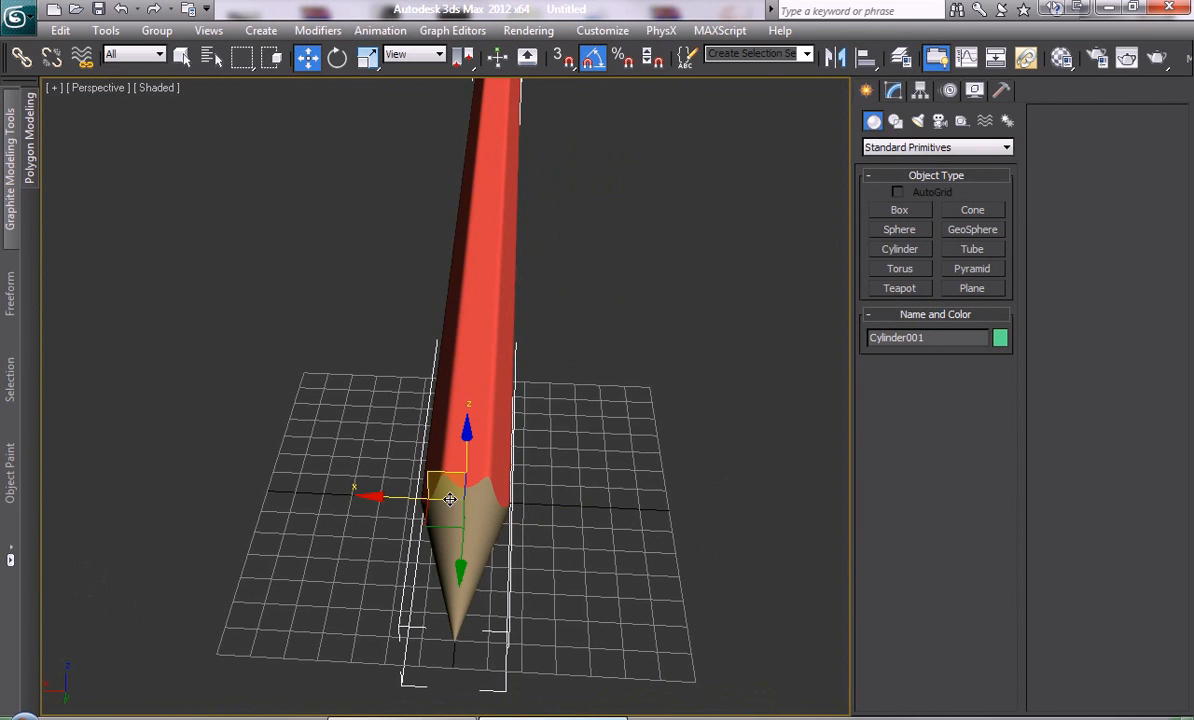
{"action": "left_click_drag", "start_coordinate": [450, 498], "coordinate": [565, 499], "text": "shift"}
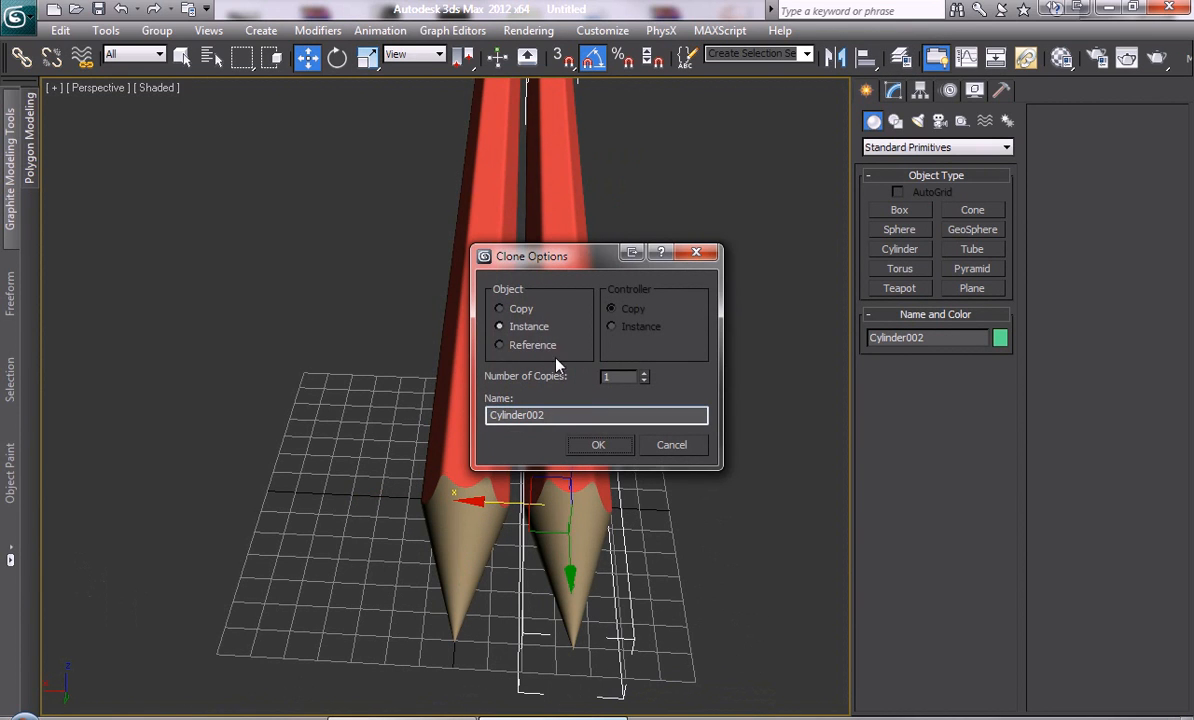
{"action": "left_click", "coordinate": [644, 374]}
{"action": "left_click", "coordinate": [598, 445]}
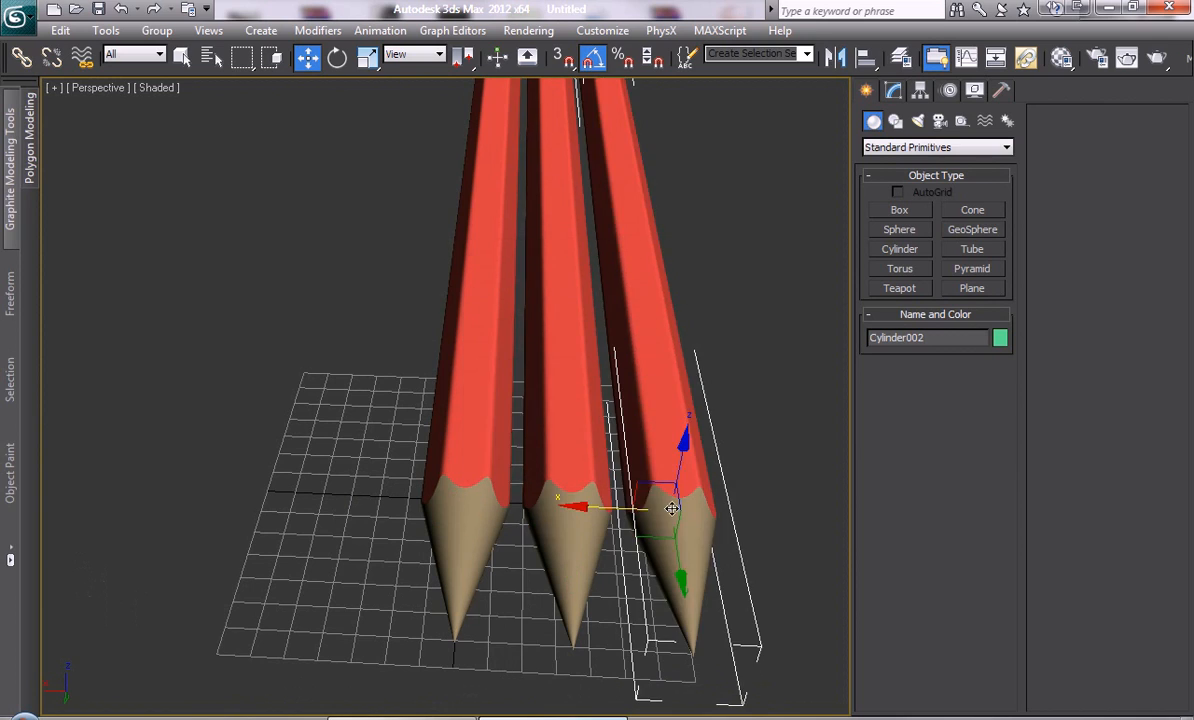
Copy the pencil's Multi/Sub-Object material into the second sample slot and rename the copy 0s - Default
{"action": "mouse_move", "coordinate": [612, 450]}
{"action": "middle_mouse_down", "text": "alt"}
{"action": "mouse_move", "coordinate": [578, 506]}
{"action": "mouse_move", "coordinate": [624, 506]}
{"action": "mouse_move", "coordinate": [563, 610]}
{"action": "mouse_move", "coordinate": [608, 533]}
{"action": "mouse_move", "coordinate": [648, 532]}
{"action": "middle_mouse_up", "text": "alt"}
{"action": "key", "text": "m"}
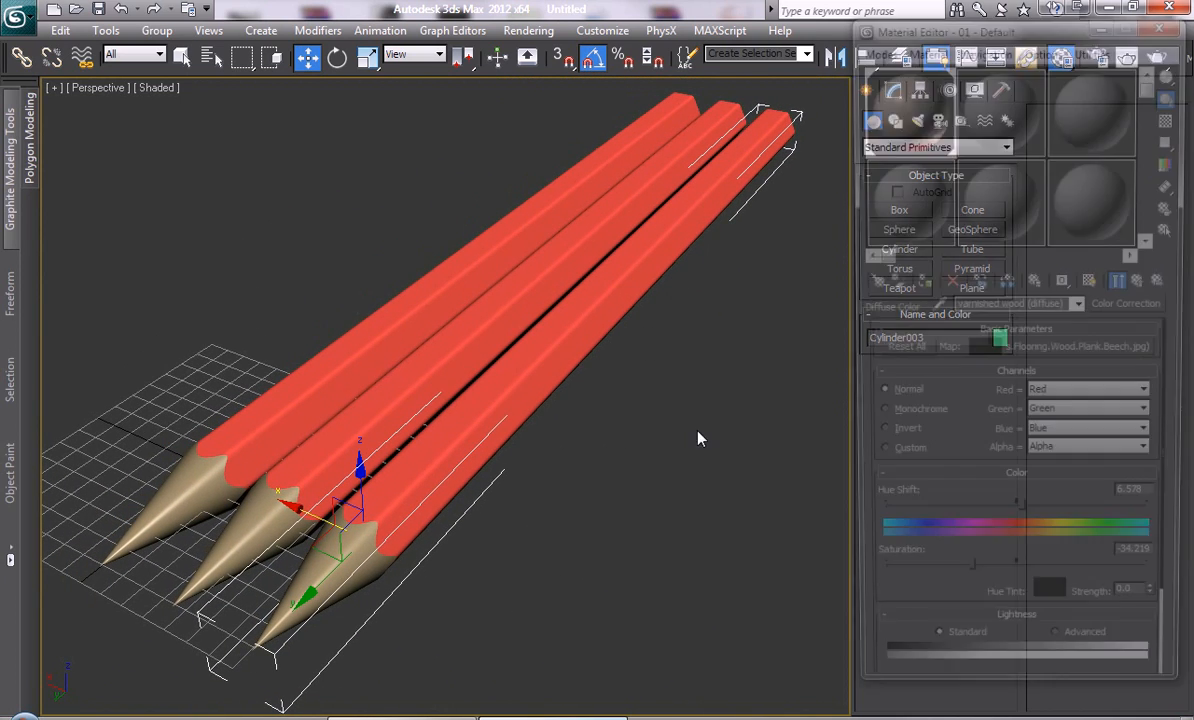
{"action": "left_click", "coordinate": [1145, 283]}
{"action": "left_click", "coordinate": [1146, 283]}
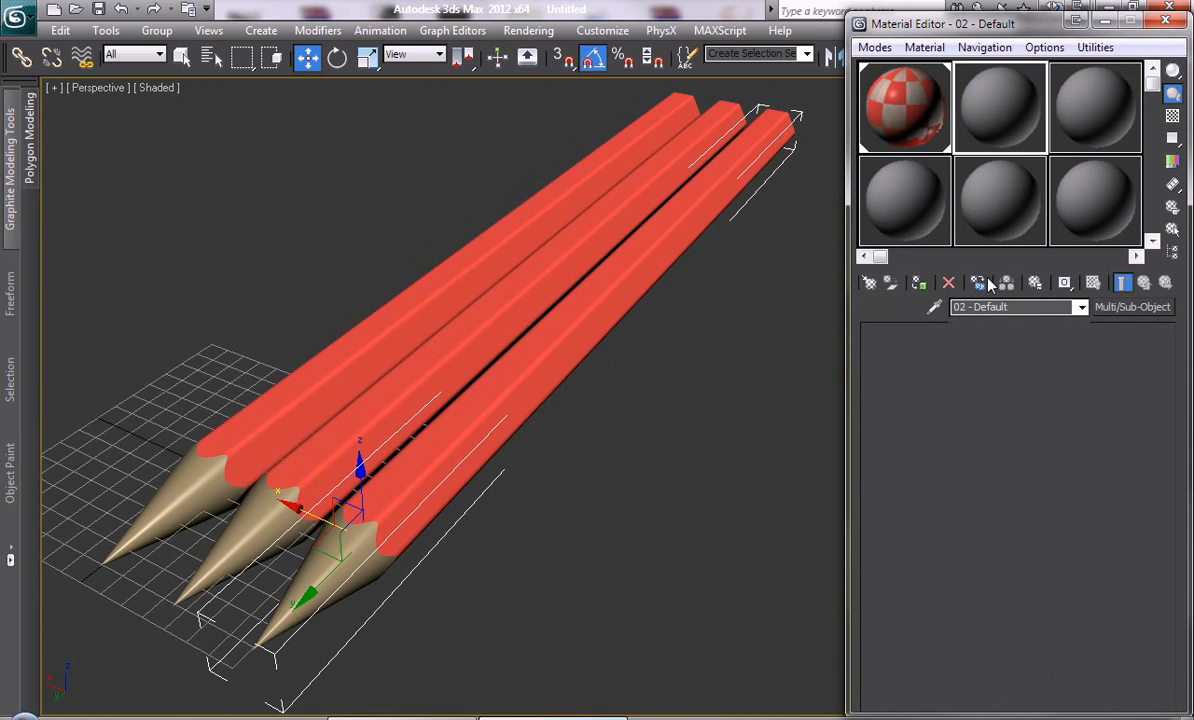
{"action": "left_click_drag", "start_coordinate": [967, 307], "coordinate": [961, 306]}
{"action": "type", "text": "s"}
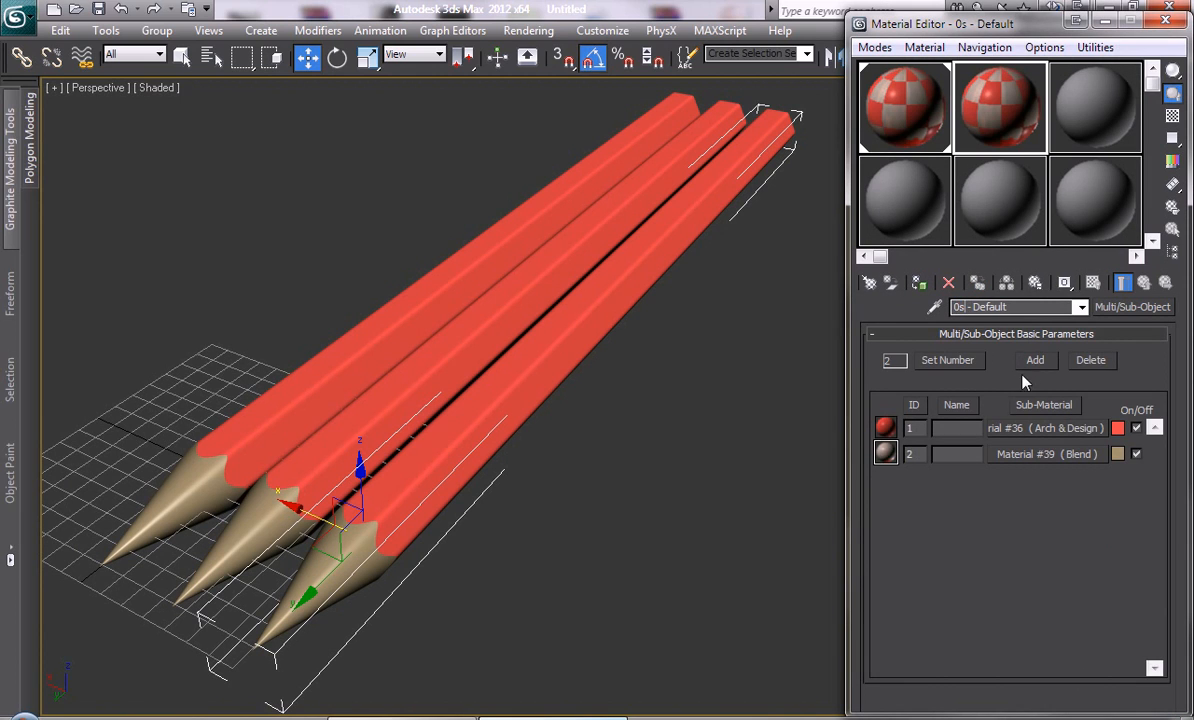
Set the diffuse colour of the copied material's body sub-material to green, about 0.29 red, 1.0 green and 0.29 blue
{"action": "left_click", "coordinate": [1010, 428]}
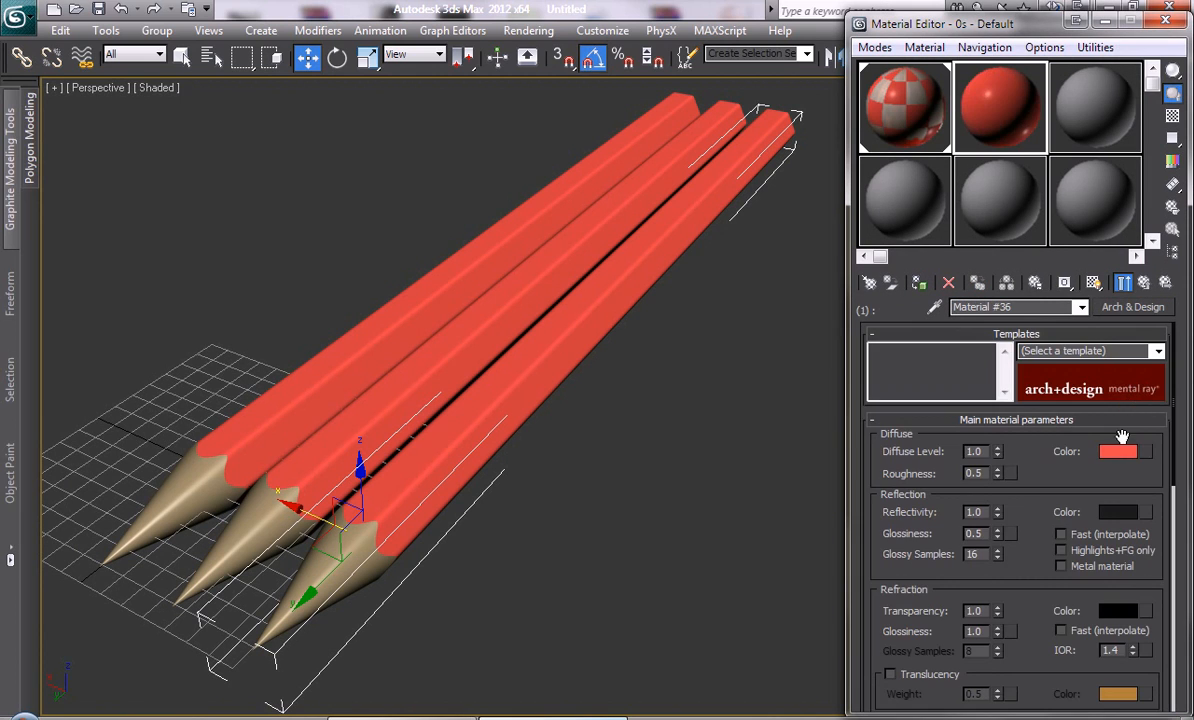
{"action": "left_click", "coordinate": [1118, 452]}
{"action": "left_click", "coordinate": [425, 118]}
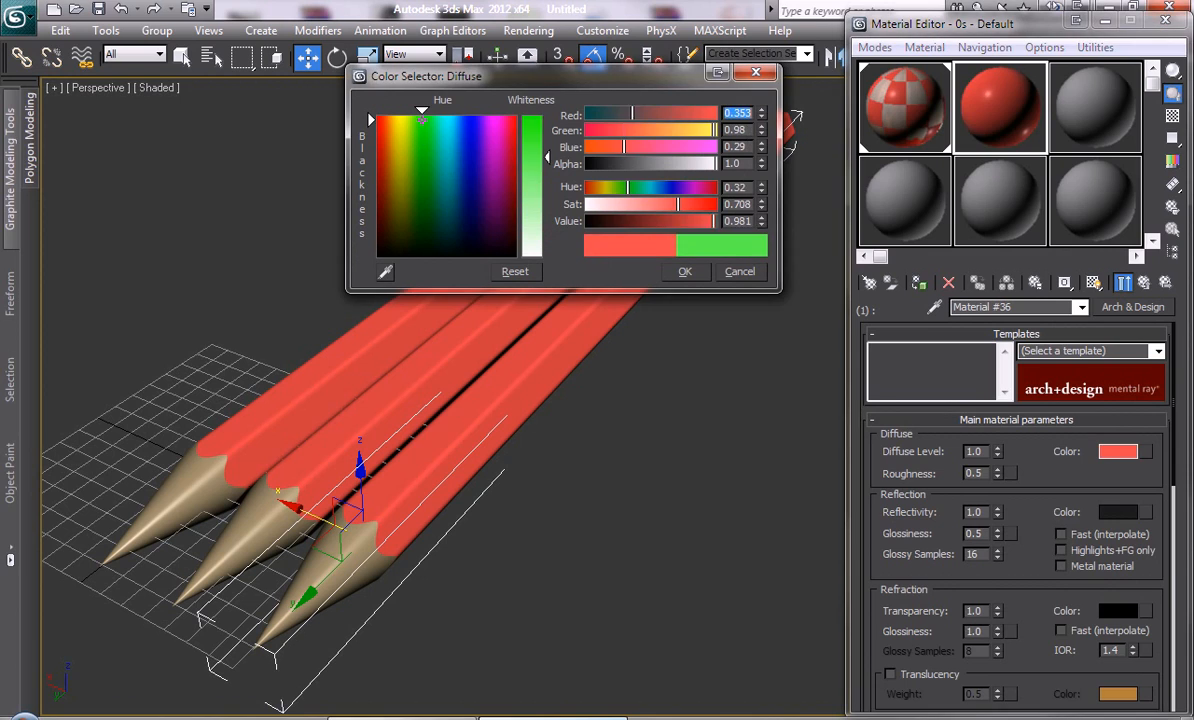
{"action": "left_click", "coordinate": [684, 272]}
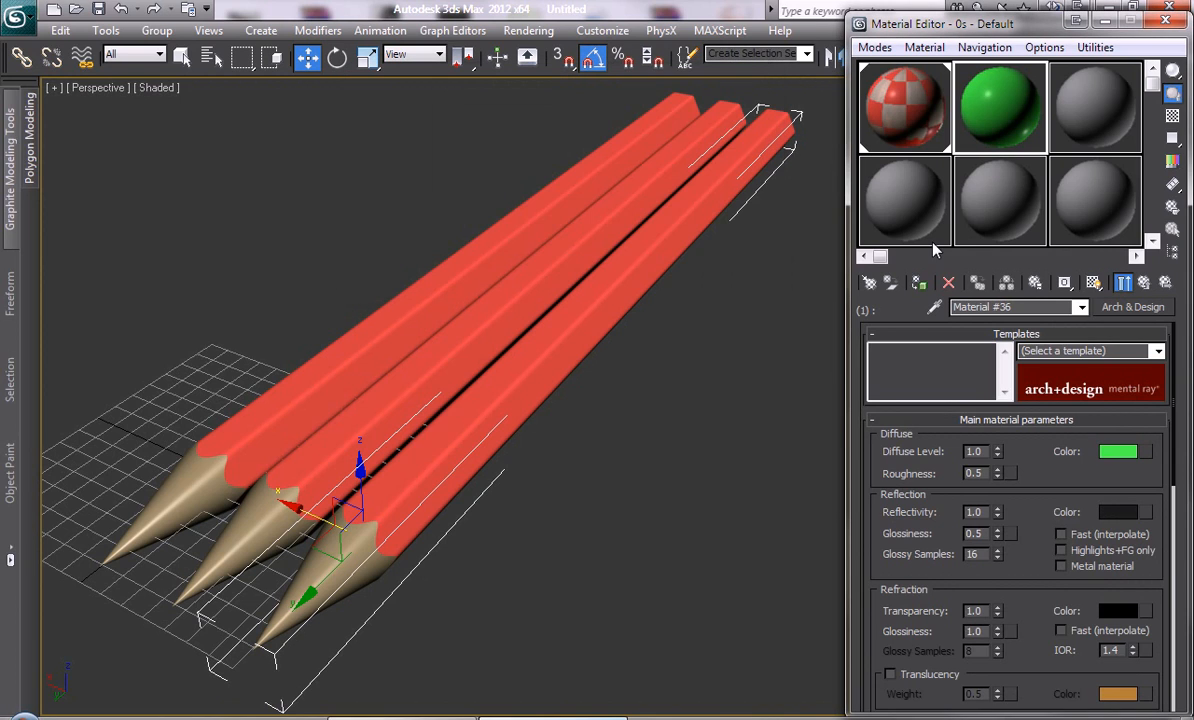
{"action": "left_click", "coordinate": [1145, 284]}
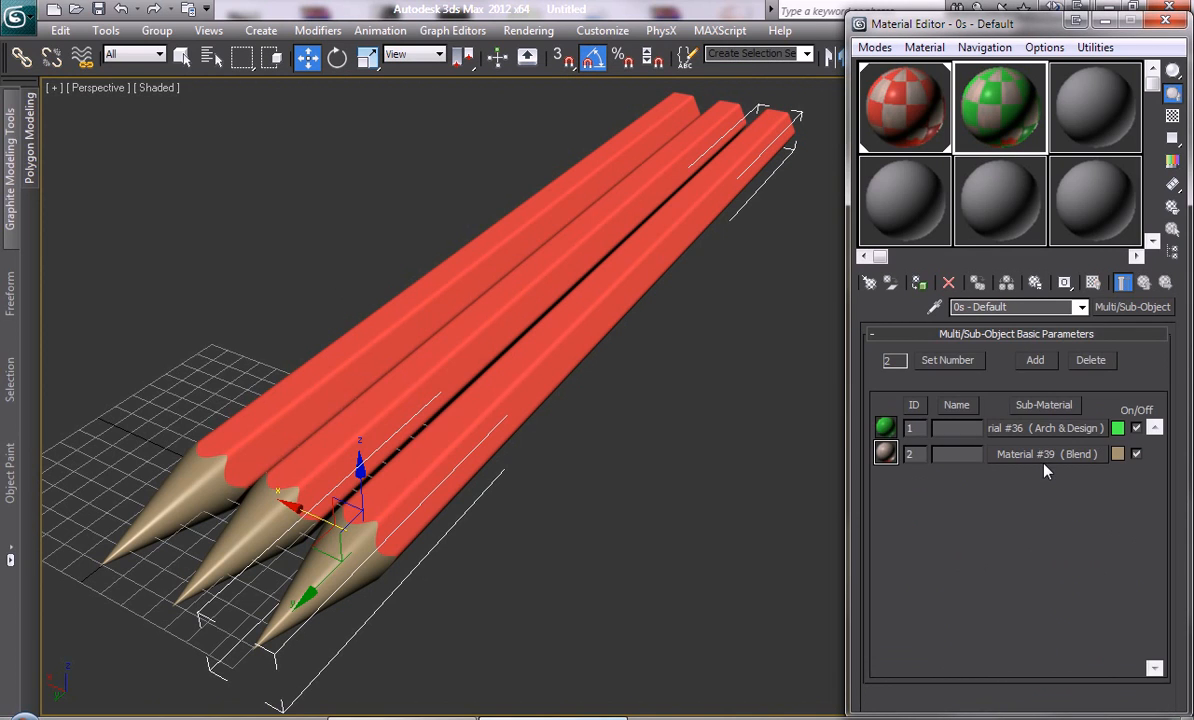
Set the diffuse colour of the lead, Material 2 of the copy's Blend, to green with 0.047 red, 1.0 green and 0.0 blue
{"action": "left_click", "coordinate": [1035, 456]}
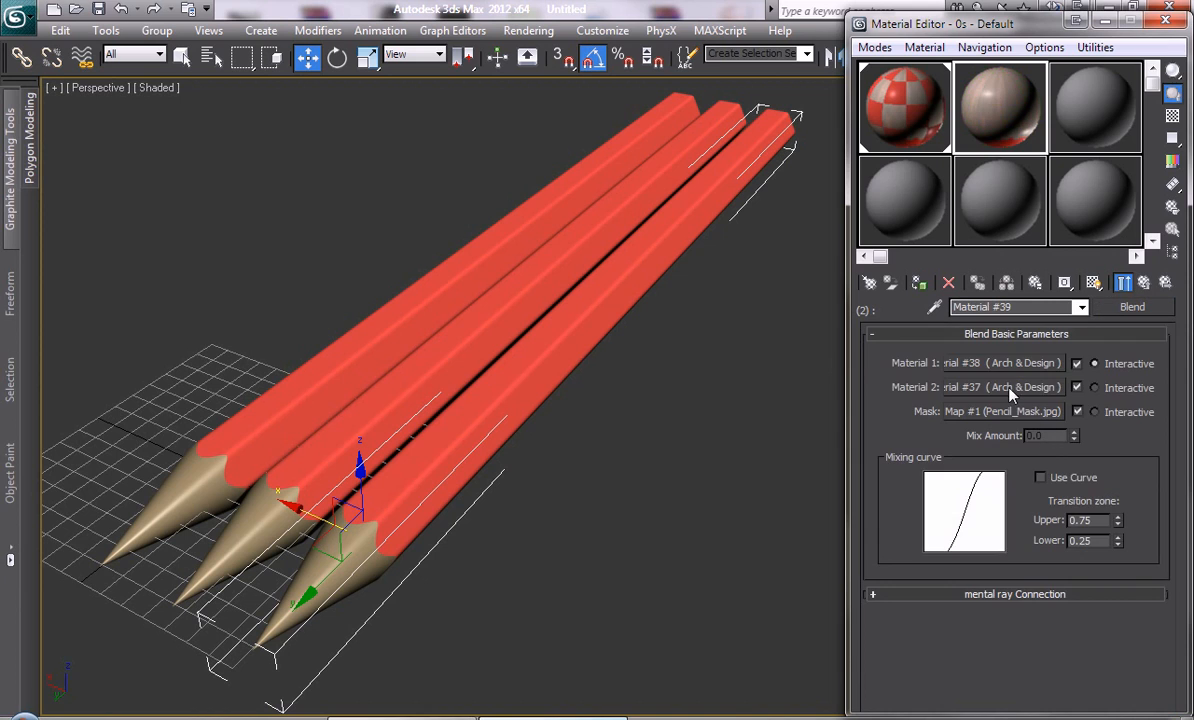
{"action": "left_click", "coordinate": [1010, 397]}
{"action": "left_click", "coordinate": [1117, 451]}
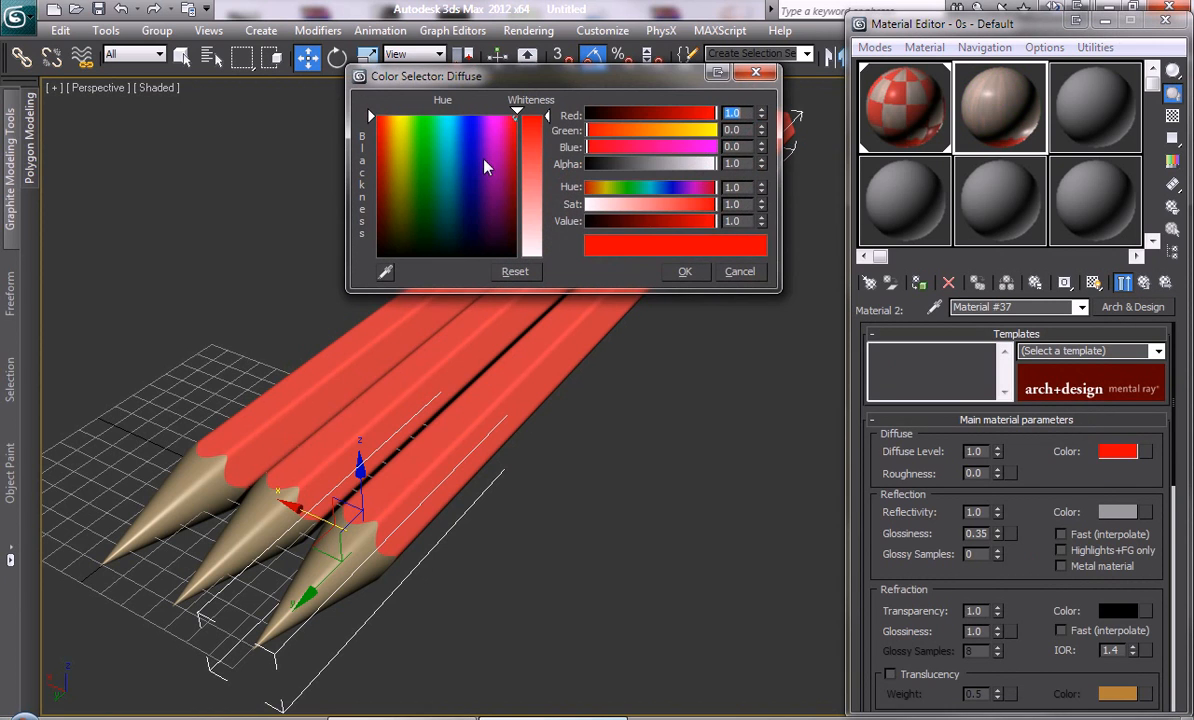
{"action": "left_click", "coordinate": [423, 118]}
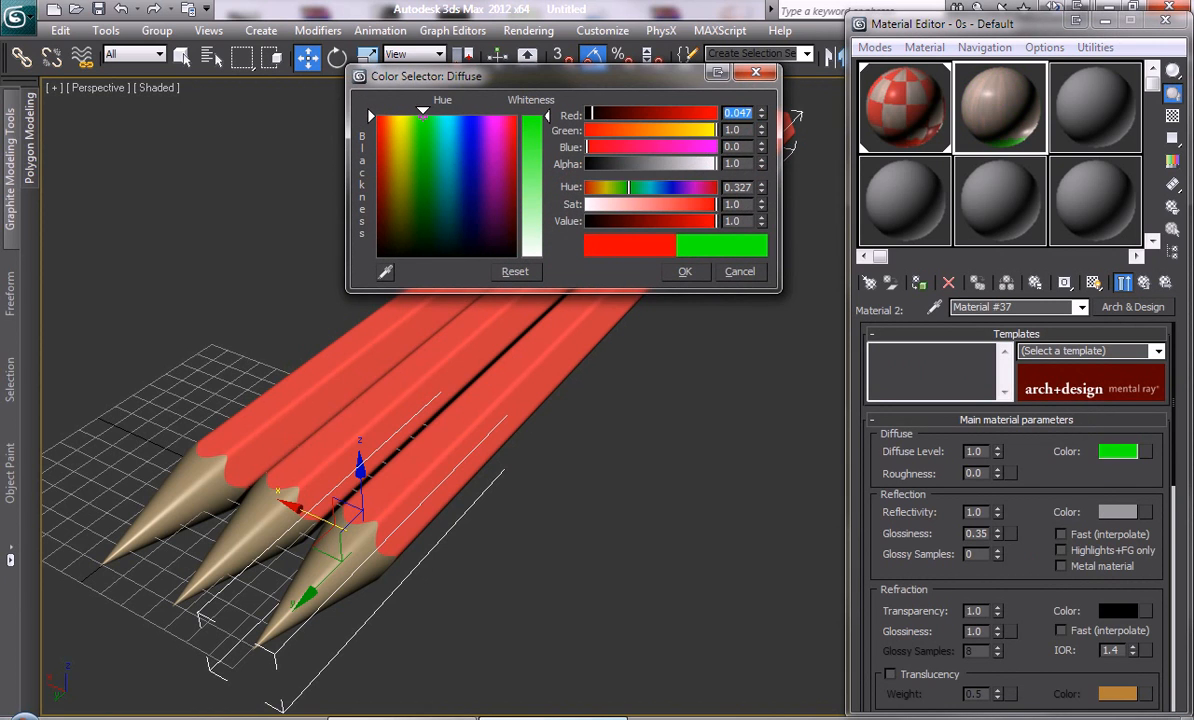
{"action": "left_click", "coordinate": [685, 271]}
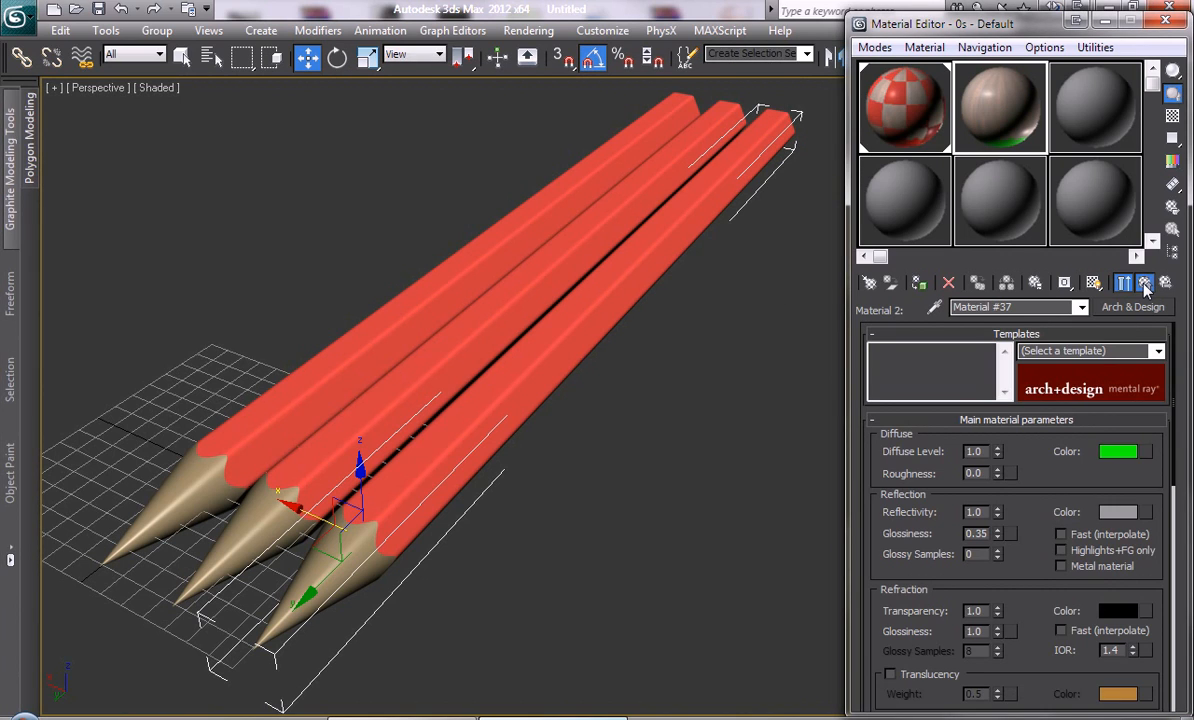
{"action": "left_click", "coordinate": [1144, 283]}
{"action": "left_click", "coordinate": [1144, 283]}
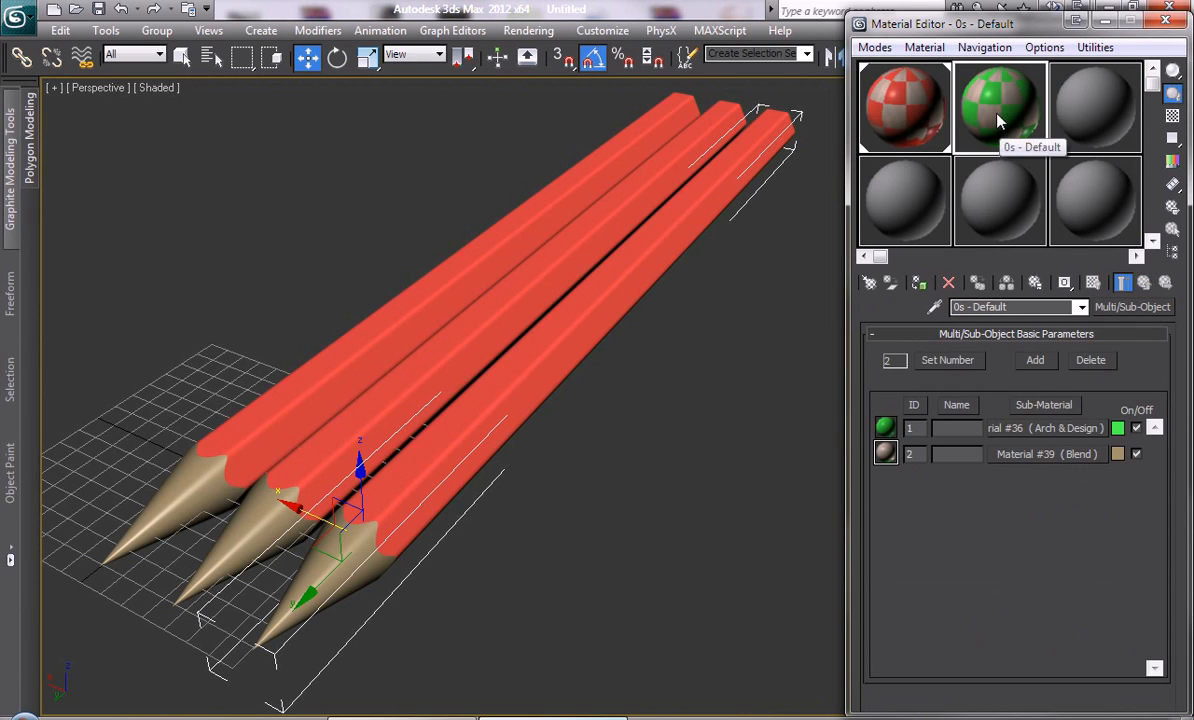
Copy the green pencil material into the third sample slot as 0a- Default and set its body's diffuse colour to blue
{"action": "left_click", "coordinate": [1080, 122]}
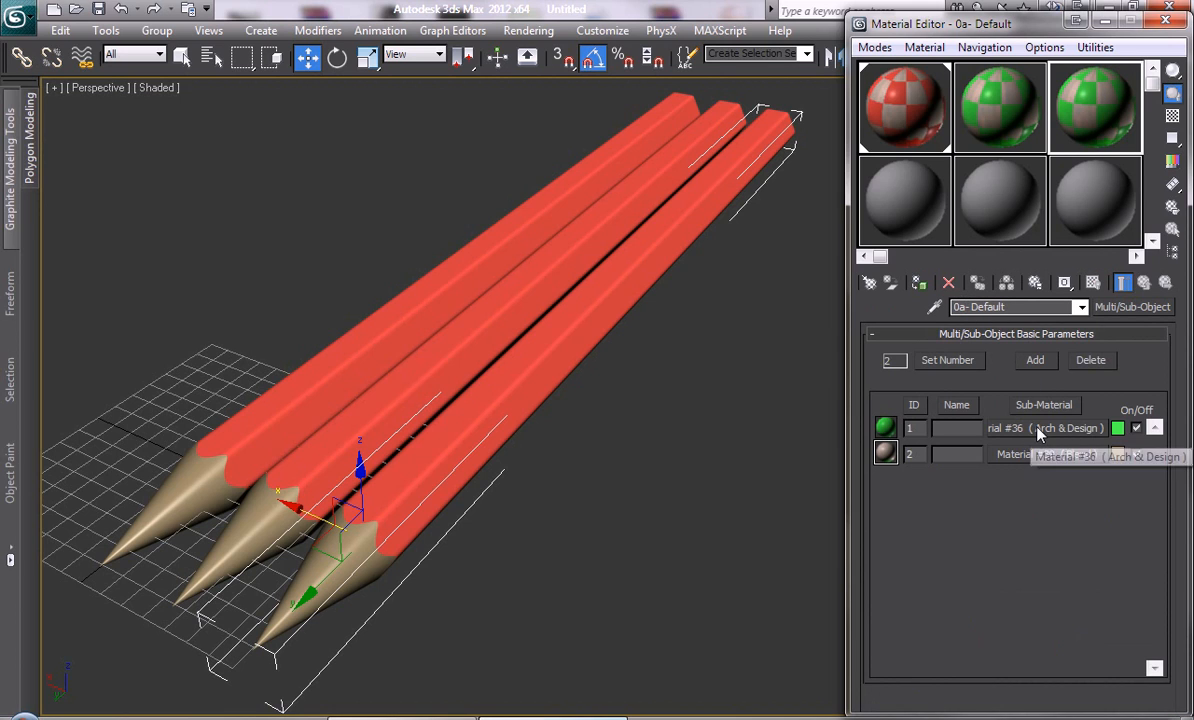
{"action": "left_click", "coordinate": [1000, 428]}
{"action": "left_click", "coordinate": [1118, 452]}
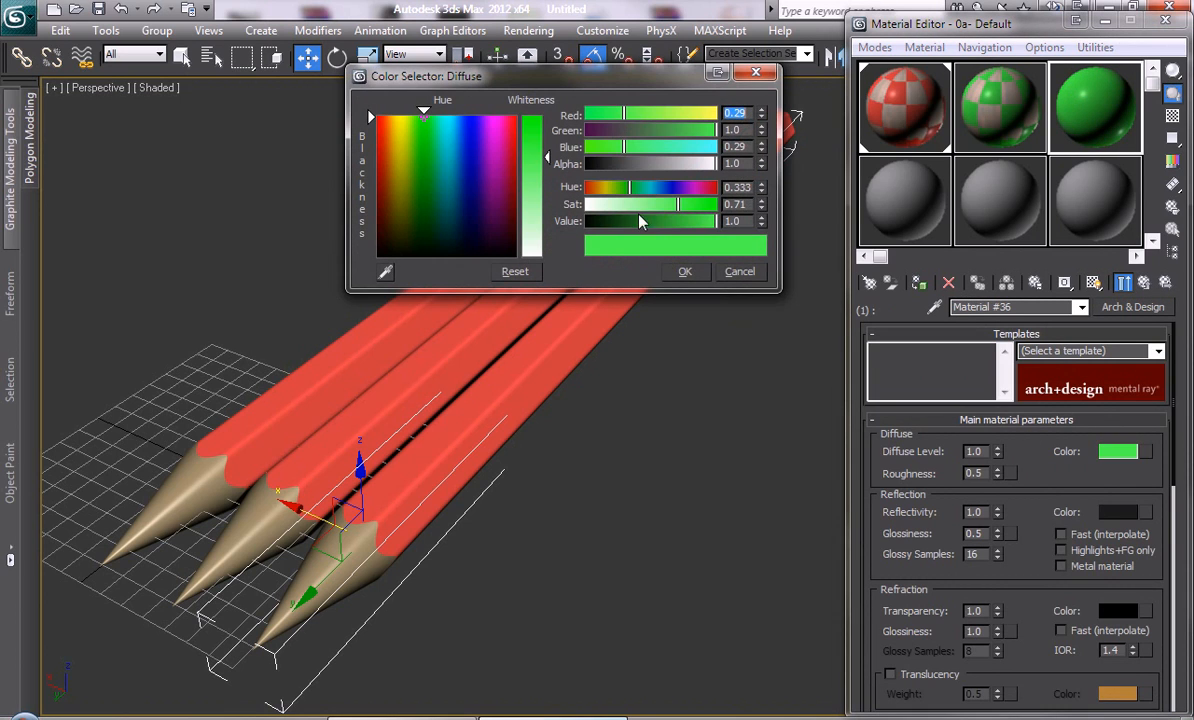
{"action": "left_click_drag", "start_coordinate": [452, 117], "coordinate": [473, 116]}
{"action": "left_click", "coordinate": [685, 271]}
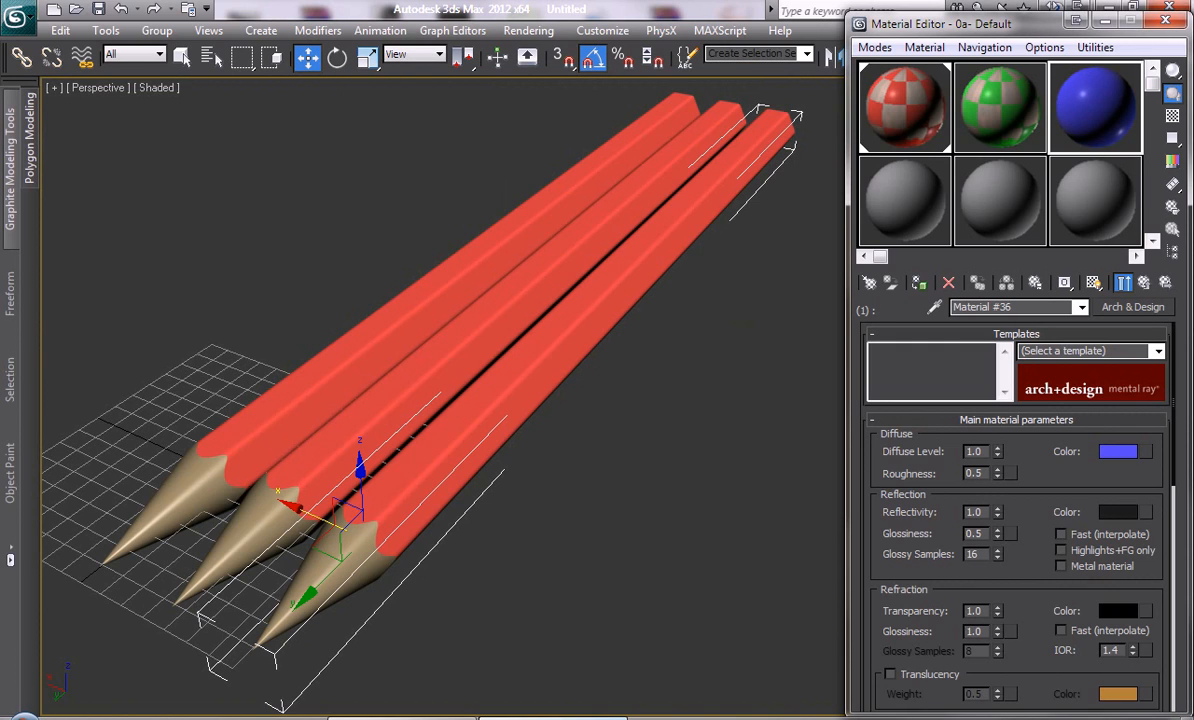
{"action": "left_click", "coordinate": [1145, 283]}
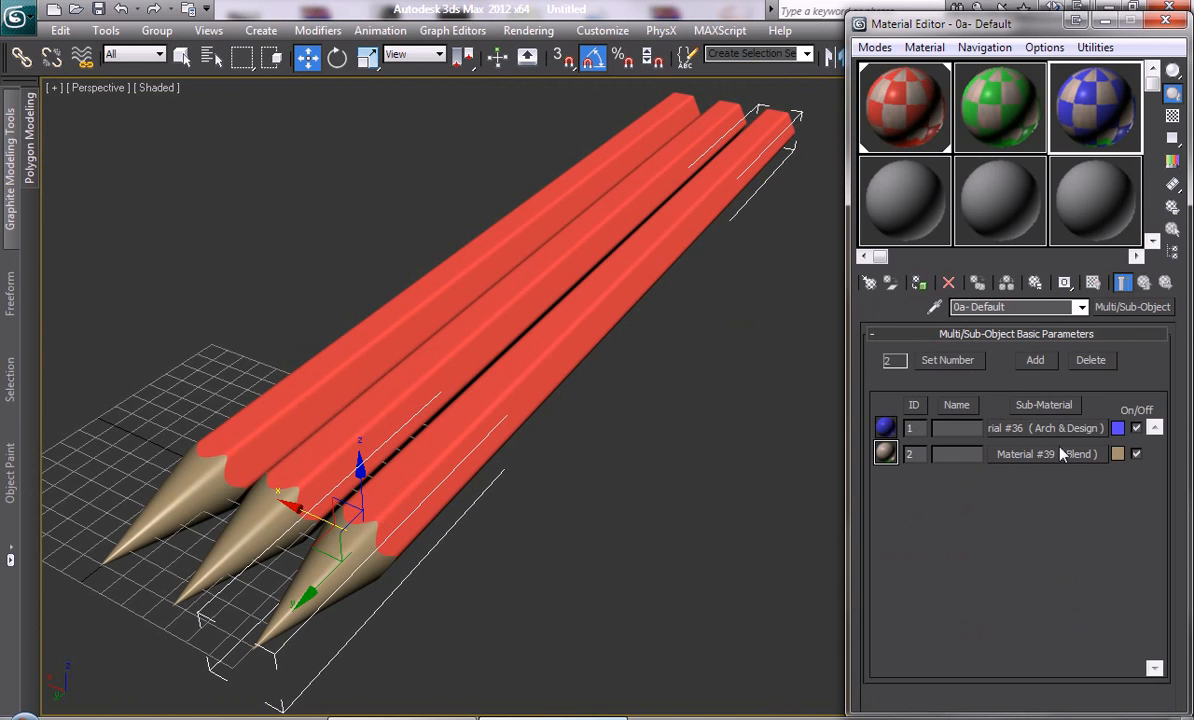
Set the diffuse colour of the lead, Material 2 in the third material's Blend, to pure blue
{"action": "left_click", "coordinate": [1062, 454]}
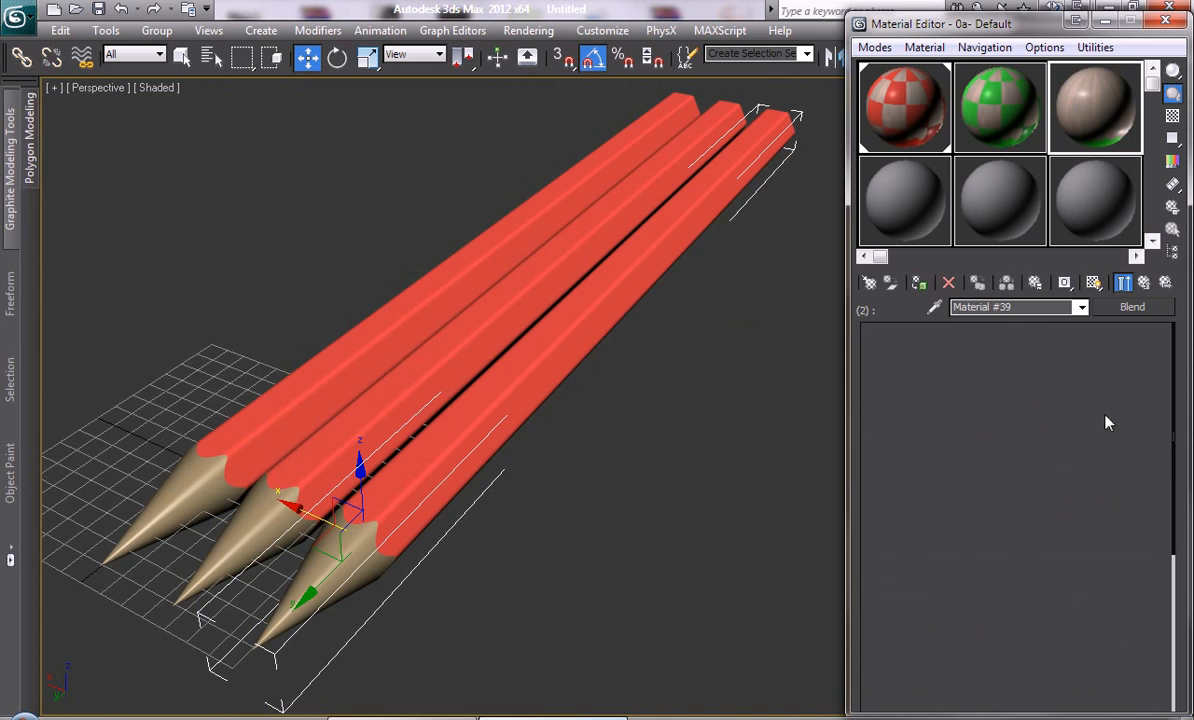
{"action": "left_click", "coordinate": [1118, 451]}
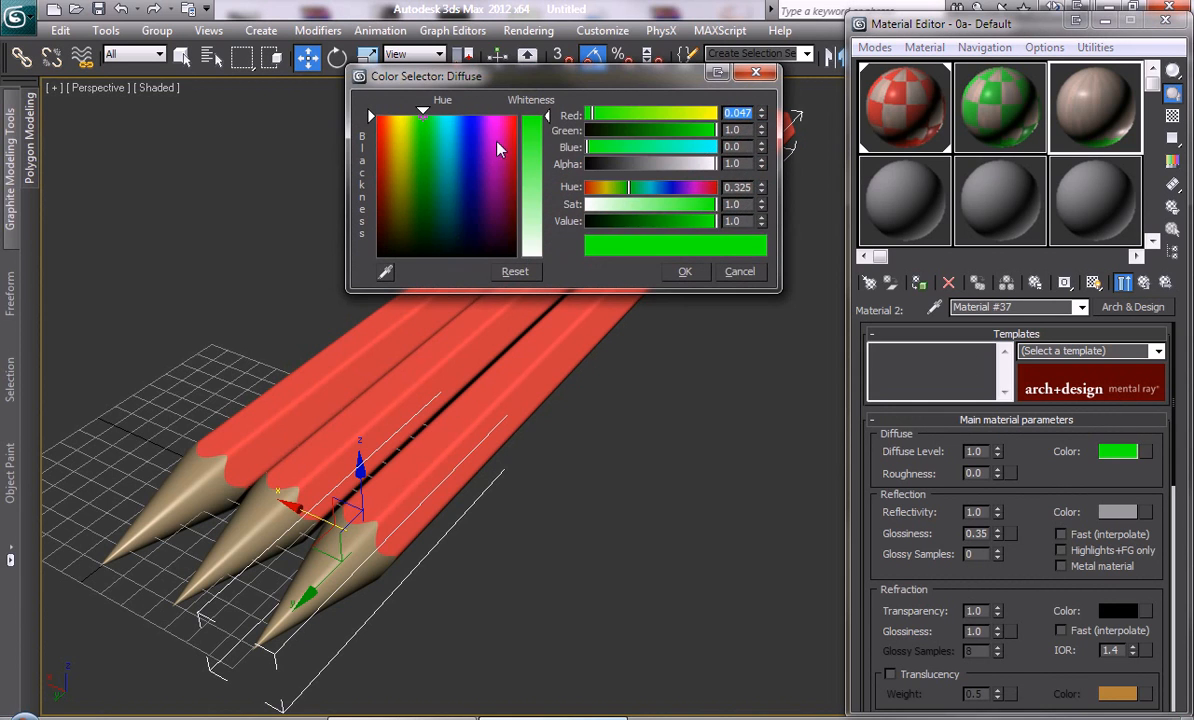
{"action": "left_click", "coordinate": [490, 121]}
{"action": "left_click", "coordinate": [685, 271]}
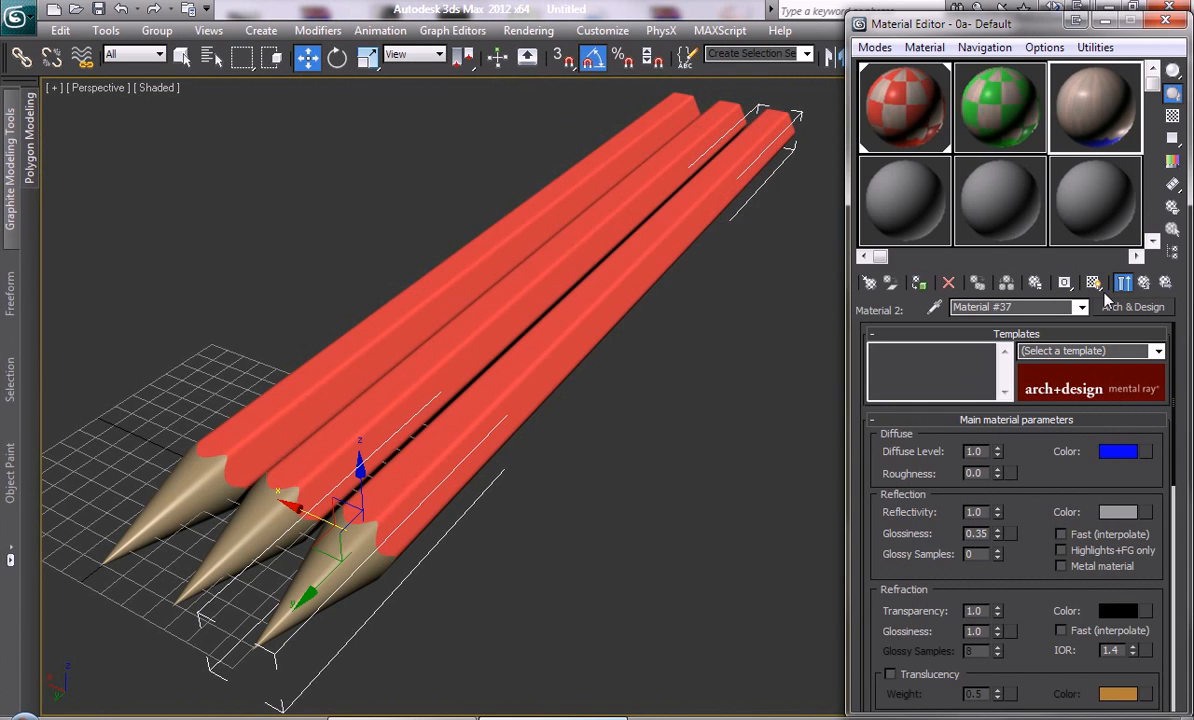
Assign the green pencil material to the middle pencil and the blue one, 0a- Default, to the third pencil
{"action": "left_click", "coordinate": [1144, 283]}
{"action": "left_click", "coordinate": [1144, 283]}
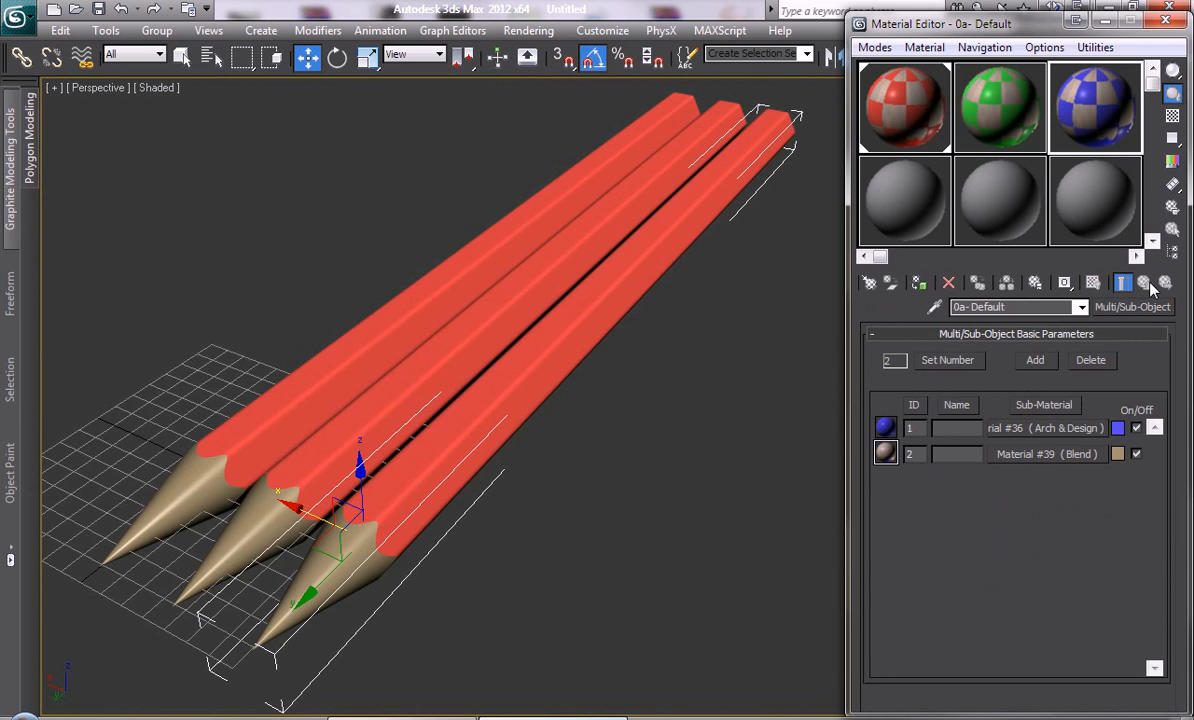
{"action": "mouse_move", "coordinate": [1000, 115]}
{"action": "left_mouse_down"}
{"action": "mouse_move", "coordinate": [510, 300]}
{"action": "mouse_move", "coordinate": [510, 275]}
{"action": "left_mouse_up"}
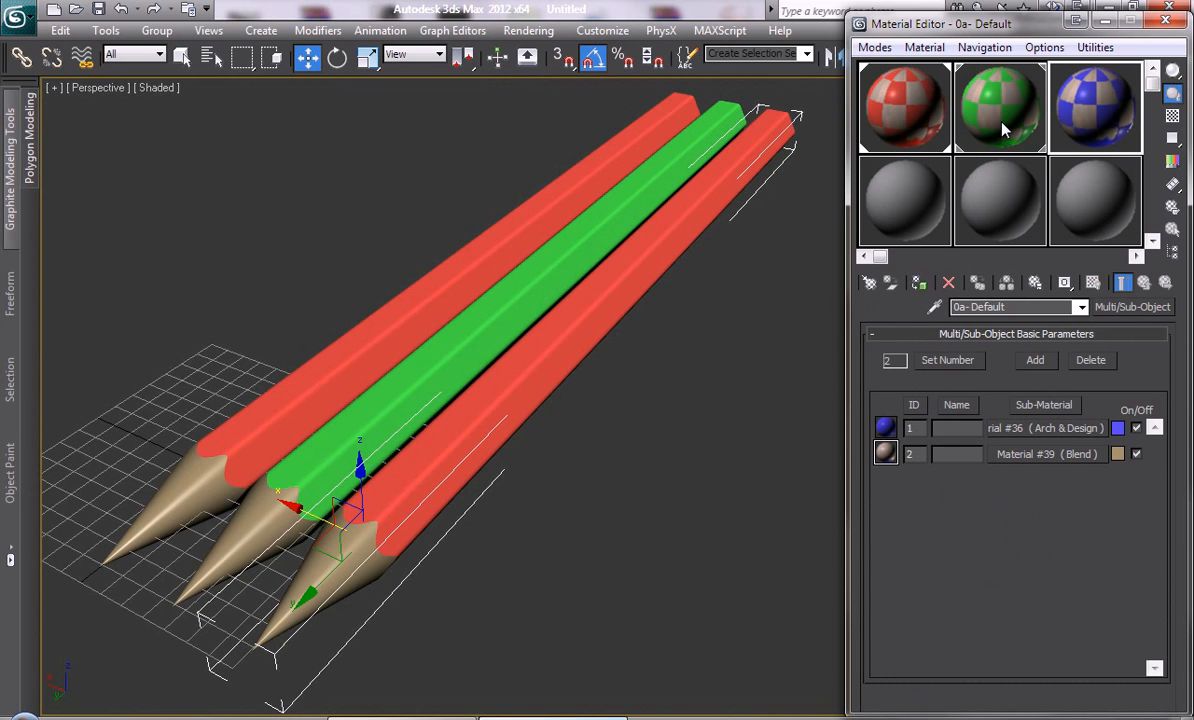
{"action": "mouse_move", "coordinate": [1095, 110]}
{"action": "left_mouse_down"}
{"action": "mouse_move", "coordinate": [754, 325]}
{"action": "mouse_move", "coordinate": [550, 368]}
{"action": "left_mouse_up"}
Render the Perspective view to check the red, green and blue pencils, and close the rendered image
{"action": "key", "text": "shift+q"}
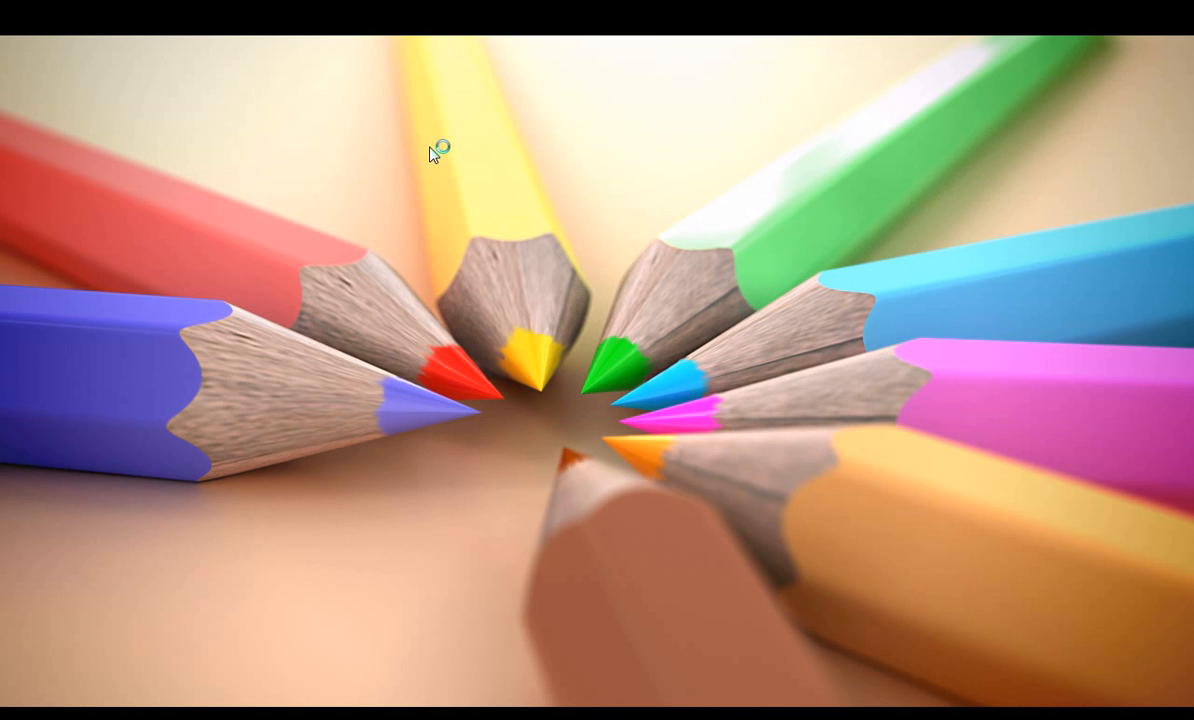
{"action": "key", "text": "f"}
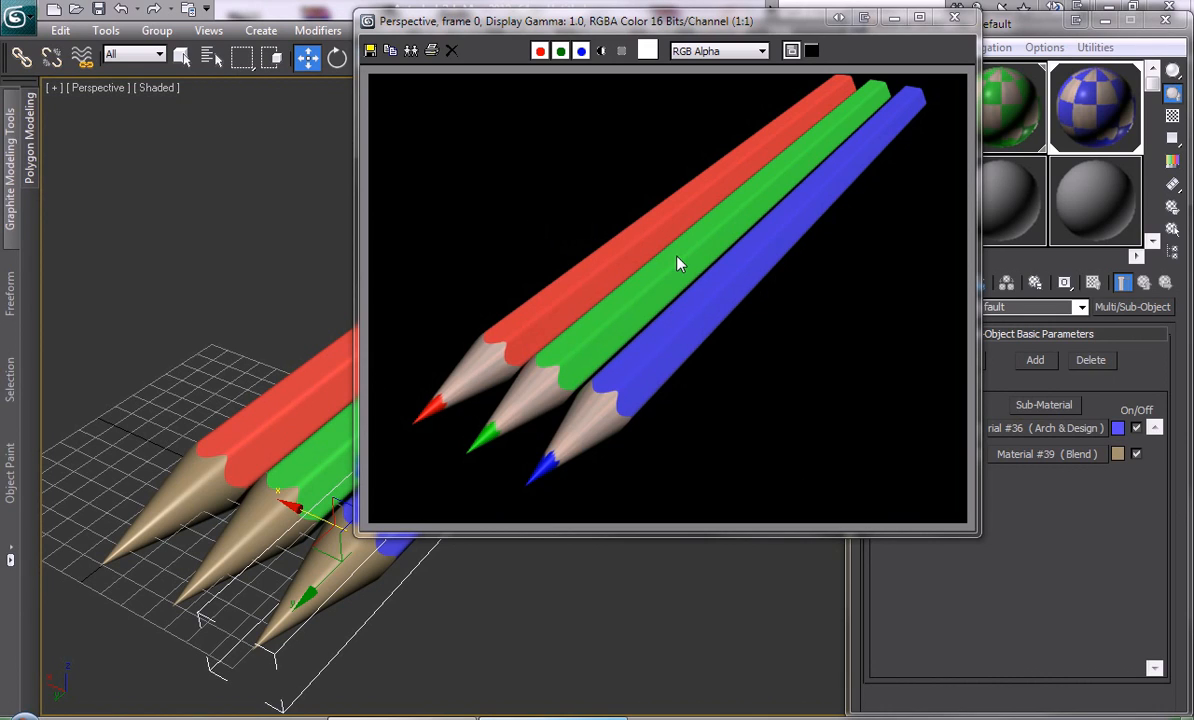
{"action": "left_click", "coordinate": [953, 19]}
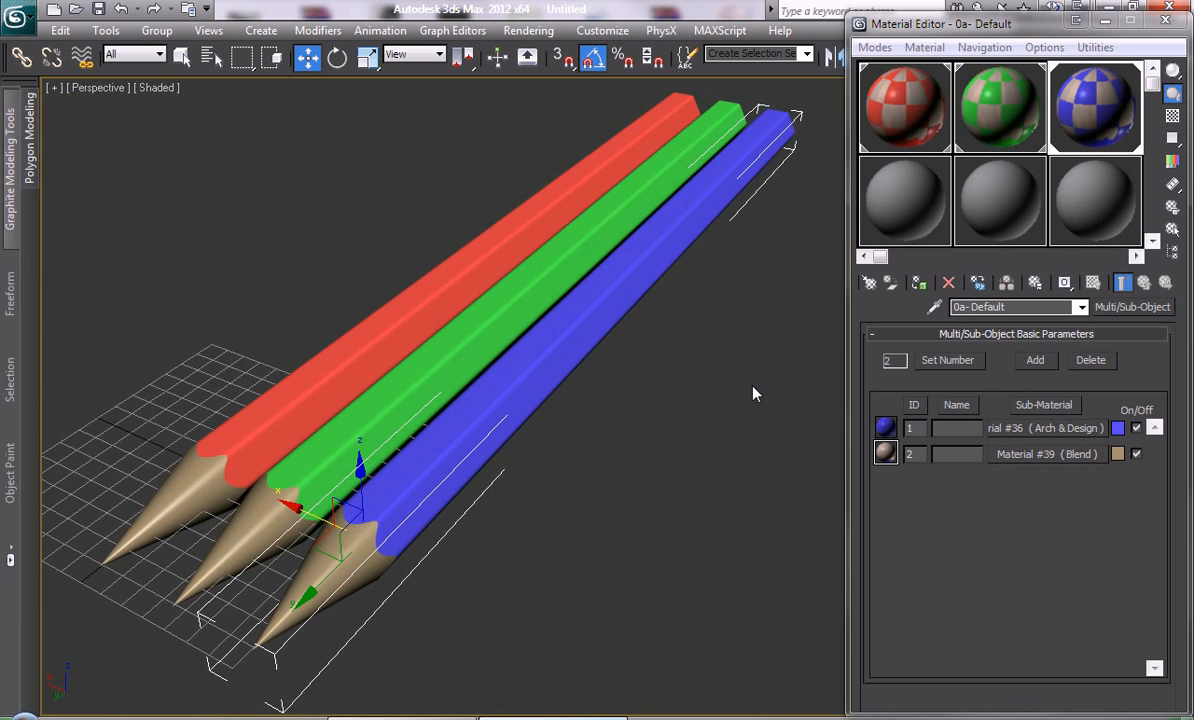
Inspect the sharpened ends of the three pencils up close and close the Material Editor
{"action": "mouse_move", "coordinate": [445, 293]}
{"action": "middle_mouse_down"}
{"action": "mouse_move", "coordinate": [552, 338]}
{"action": "mouse_move", "coordinate": [577, 334]}
{"action": "mouse_move", "coordinate": [648, 376]}
{"action": "mouse_move", "coordinate": [681, 352]}
{"action": "middle_mouse_up"}
{"action": "scroll", "coordinate": [600, 340], "scroll_direction": "down", "scroll_amount": 3}
{"action": "scroll", "coordinate": [638, 396], "scroll_direction": "up", "scroll_amount": 3}
{"action": "scroll", "coordinate": [632, 340], "scroll_direction": "up", "scroll_amount": 2}
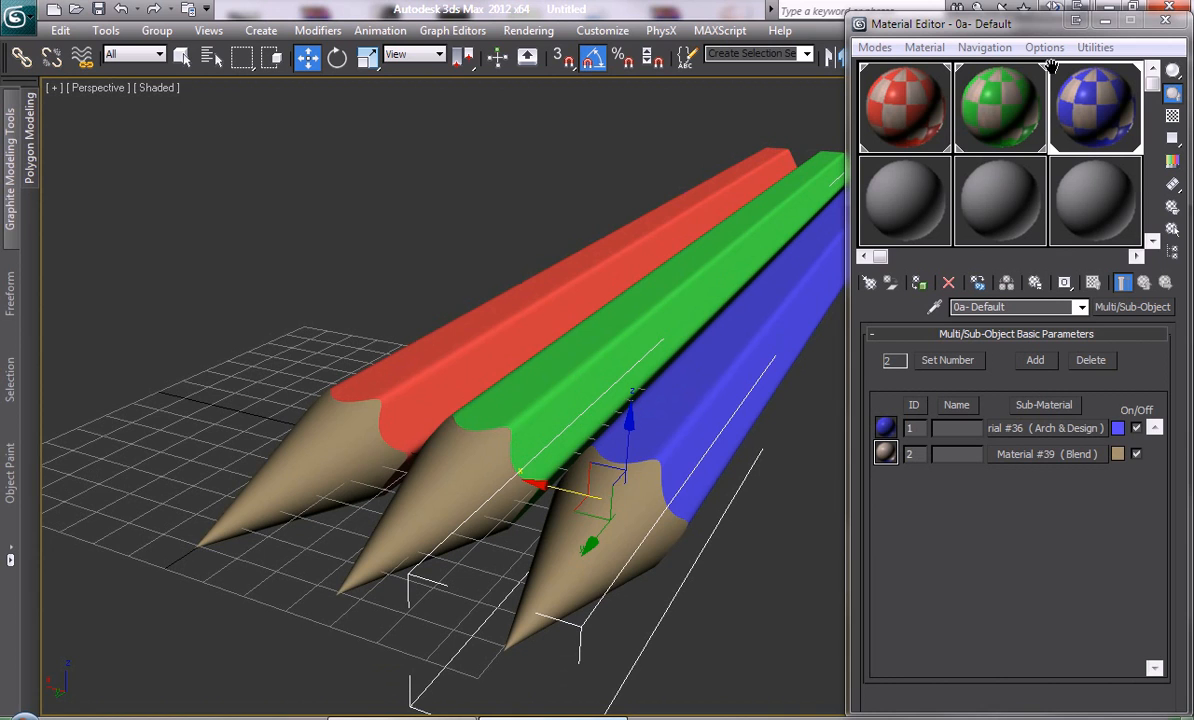
{"action": "left_click", "coordinate": [1166, 20]}
{"action": "mouse_move", "coordinate": [755, 450]}
{"action": "middle_mouse_down"}
{"action": "mouse_move", "coordinate": [698, 448]}
{"action": "mouse_move", "coordinate": [557, 481]}
{"action": "mouse_move", "coordinate": [740, 460]}
{"action": "middle_mouse_up"}
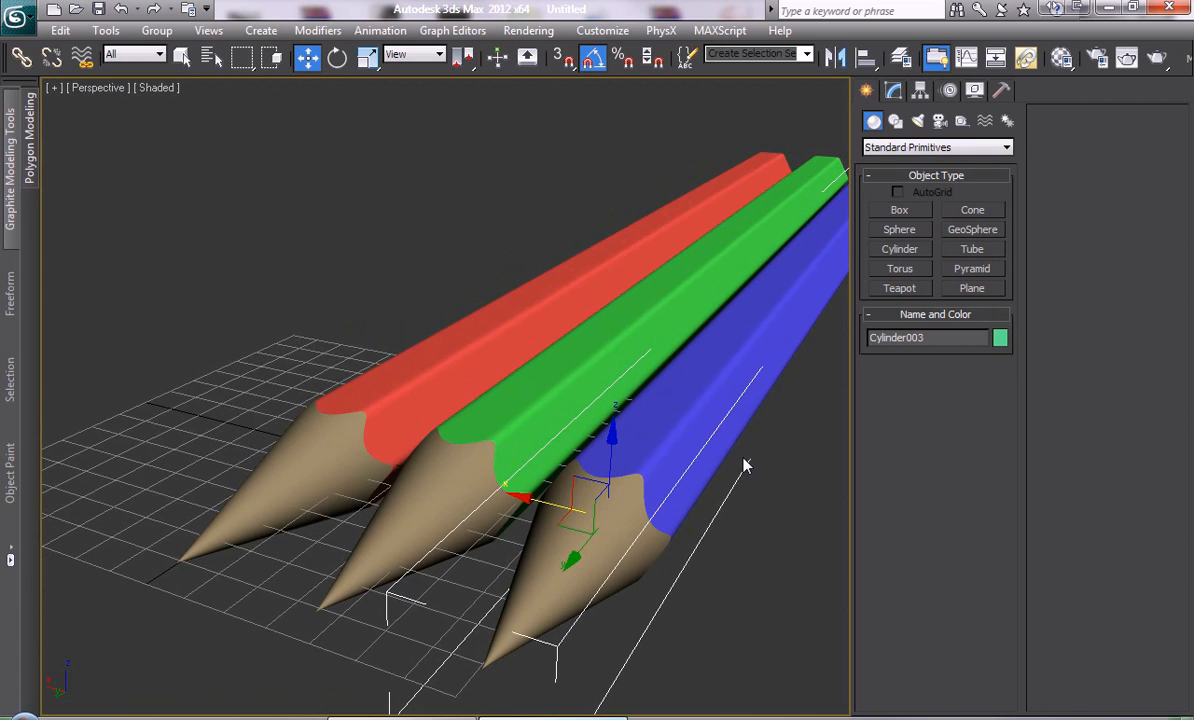